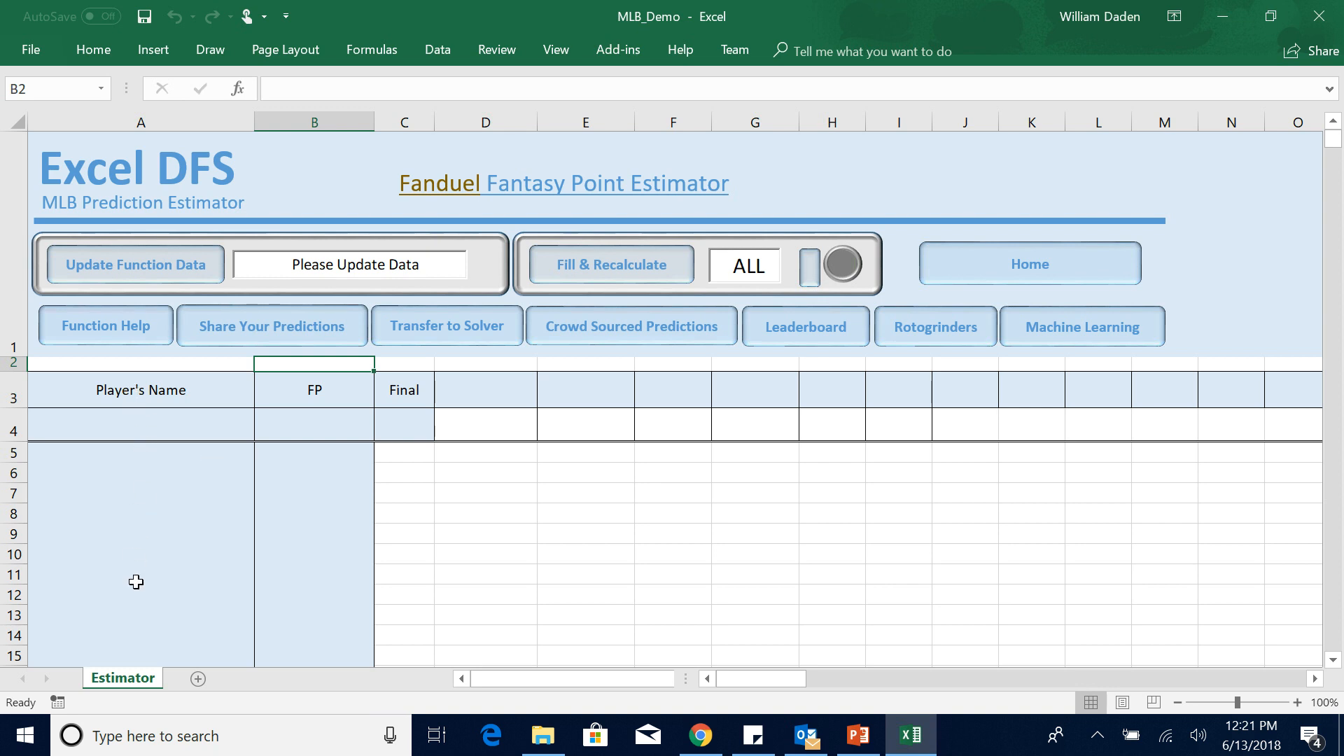
pyautogui.click(1034, 273)
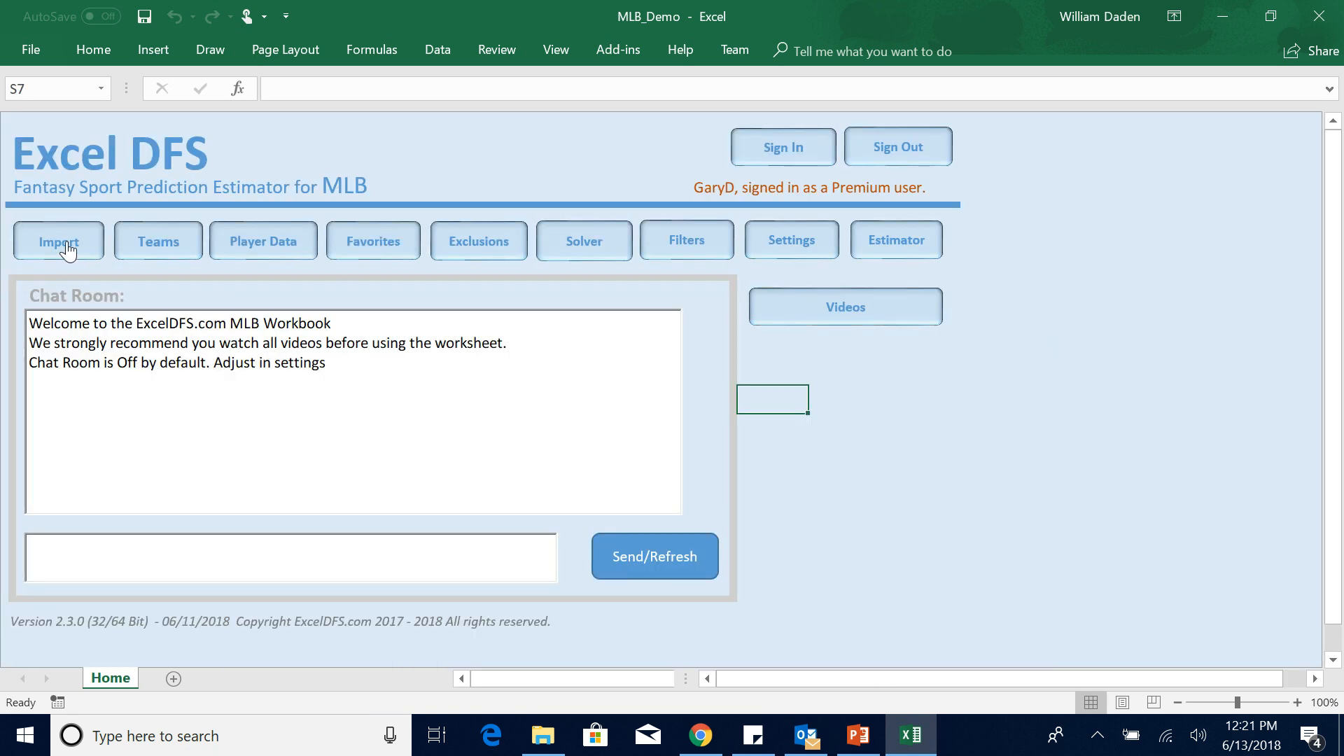
pyautogui.click(59, 242)
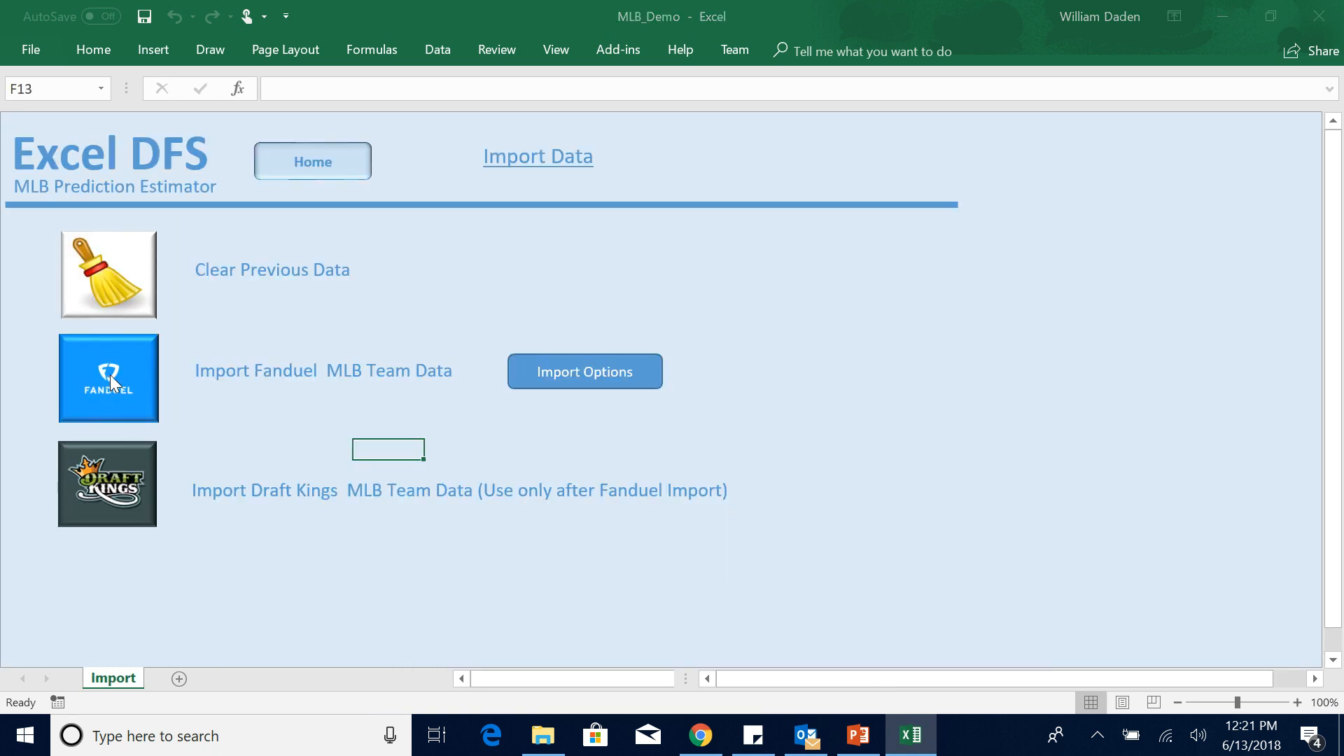
pyautogui.click(110, 375)
pyautogui.click(241, 150)
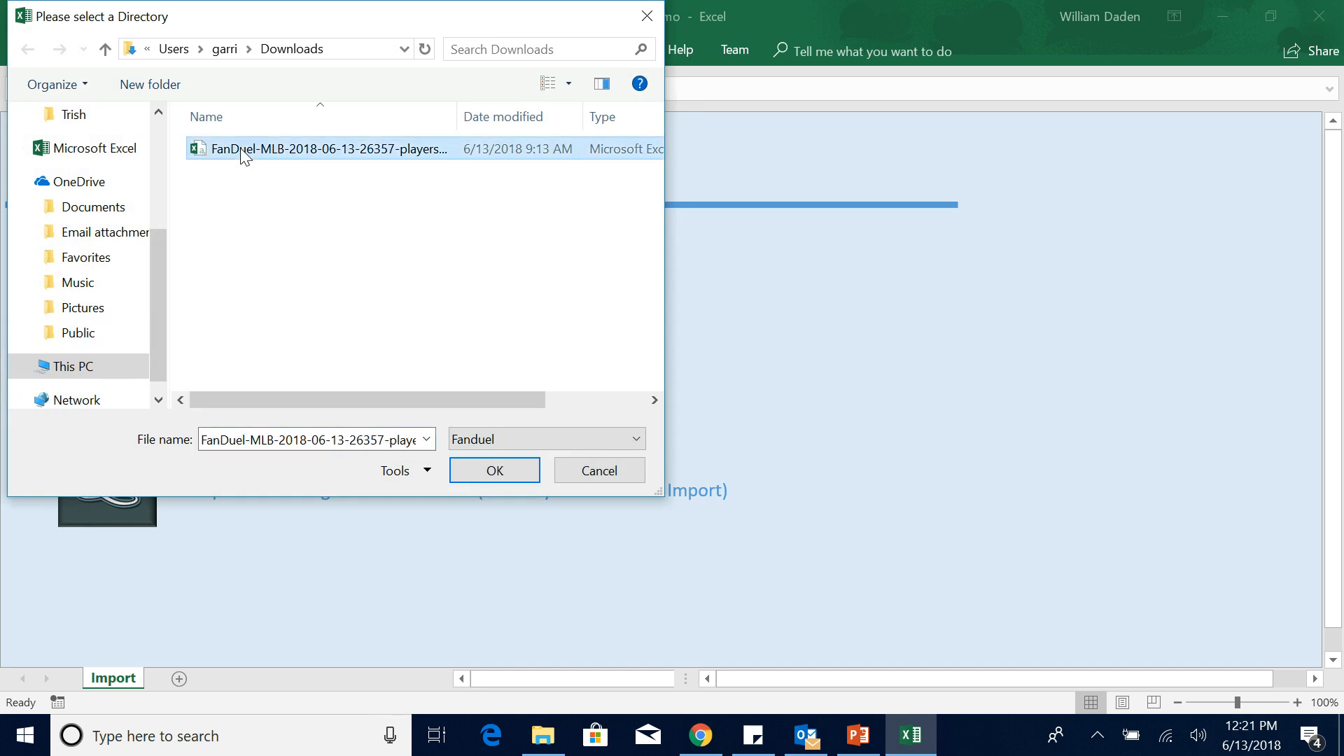
pyautogui.click(489, 471)
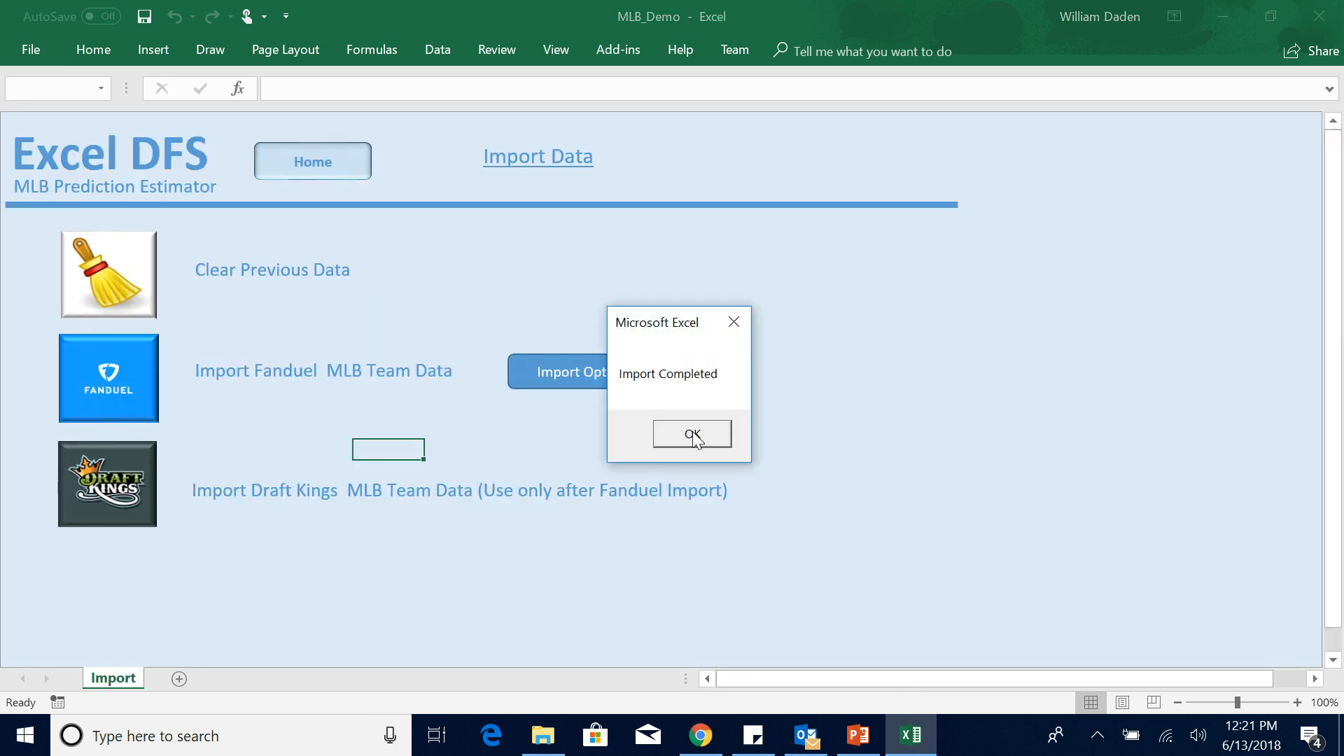
pyautogui.click(694, 433)
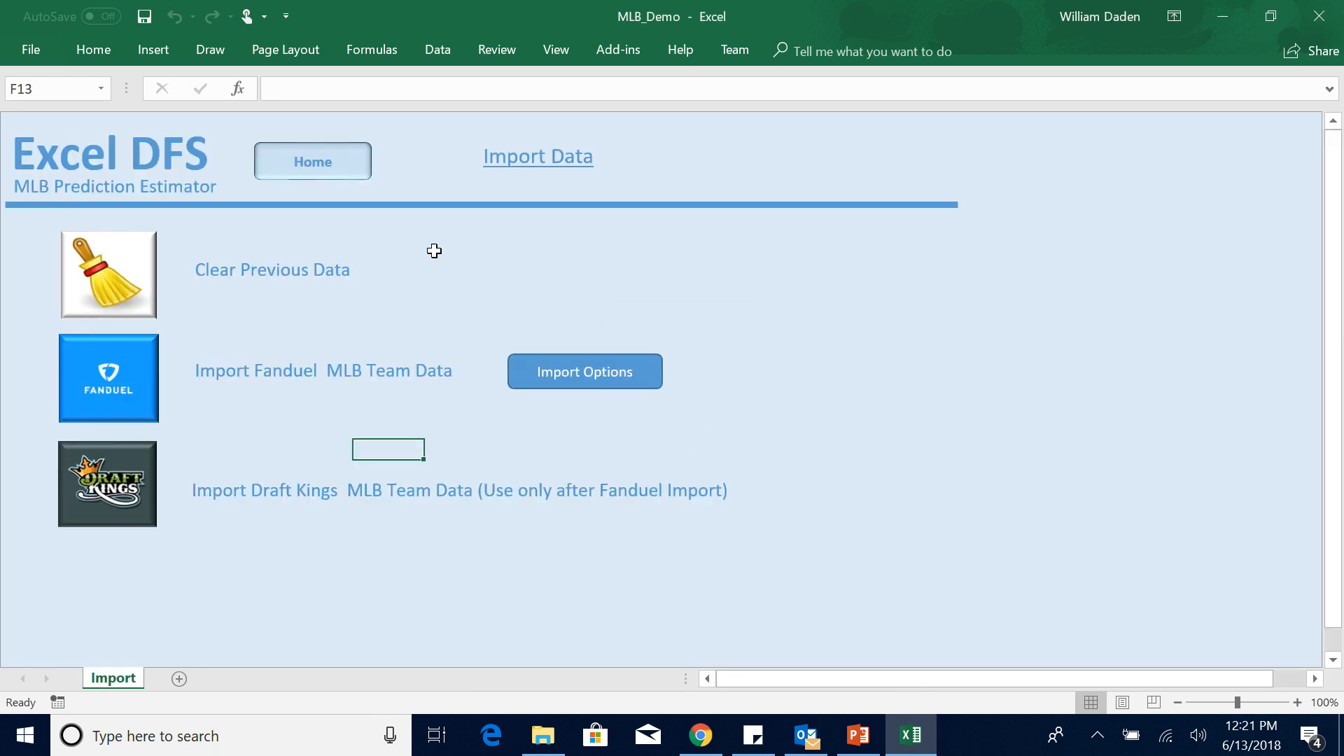
# Refresh the Teams worksheet with the day's fixtures, accepting the loss of manual edits.
pyautogui.click(313, 168)
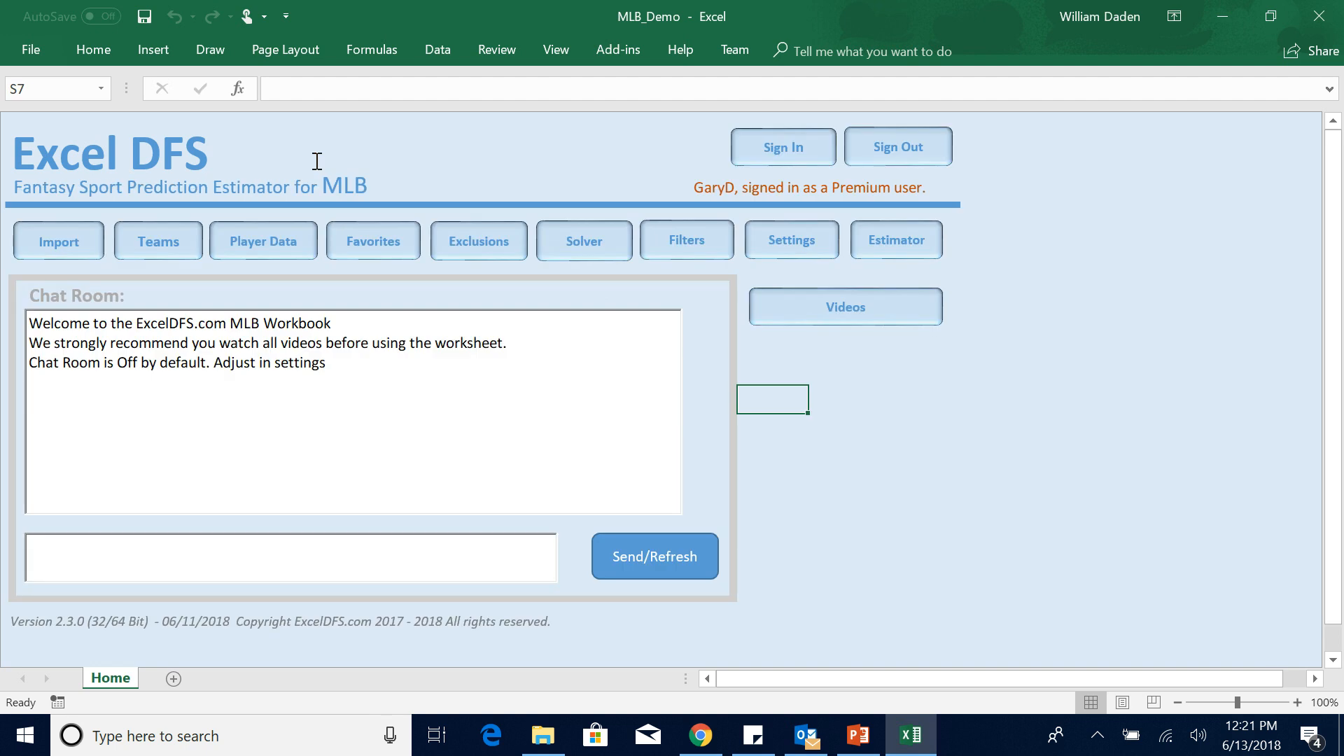
pyautogui.click(159, 240)
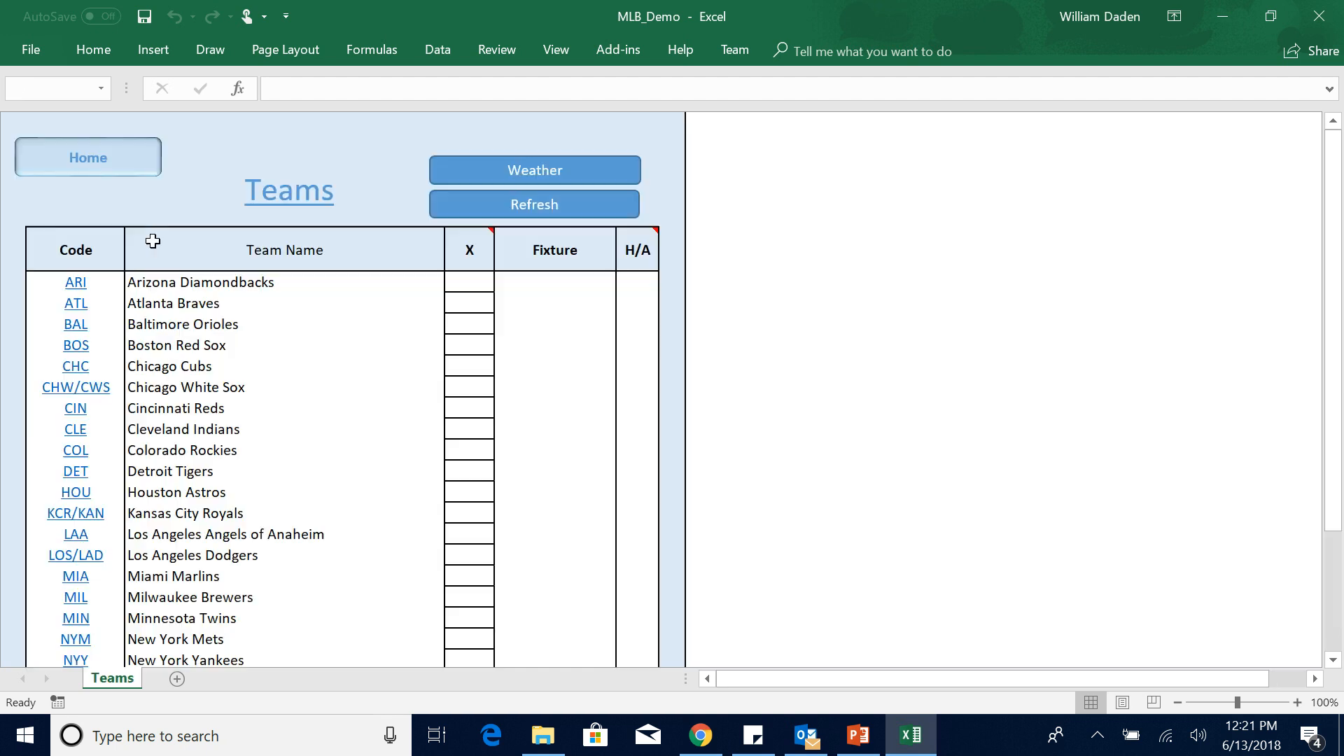
pyautogui.click(544, 203)
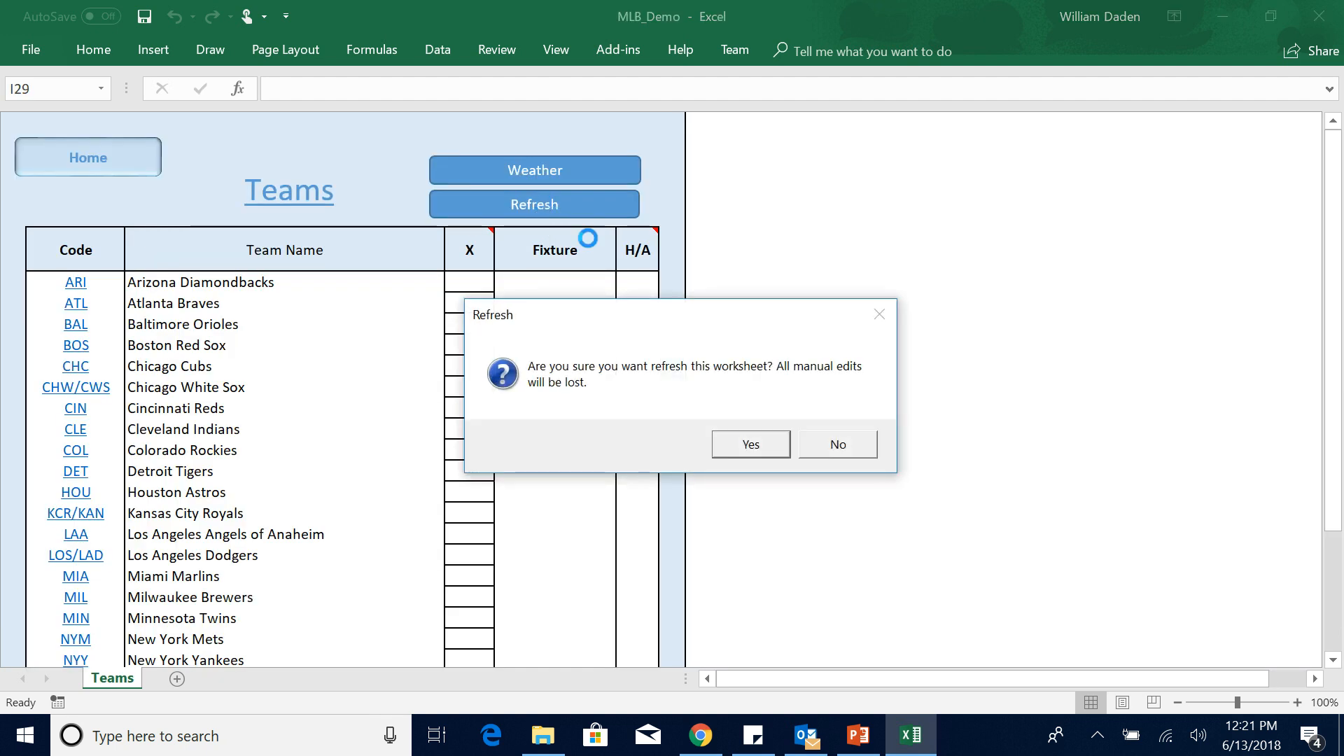
pyautogui.click(751, 444)
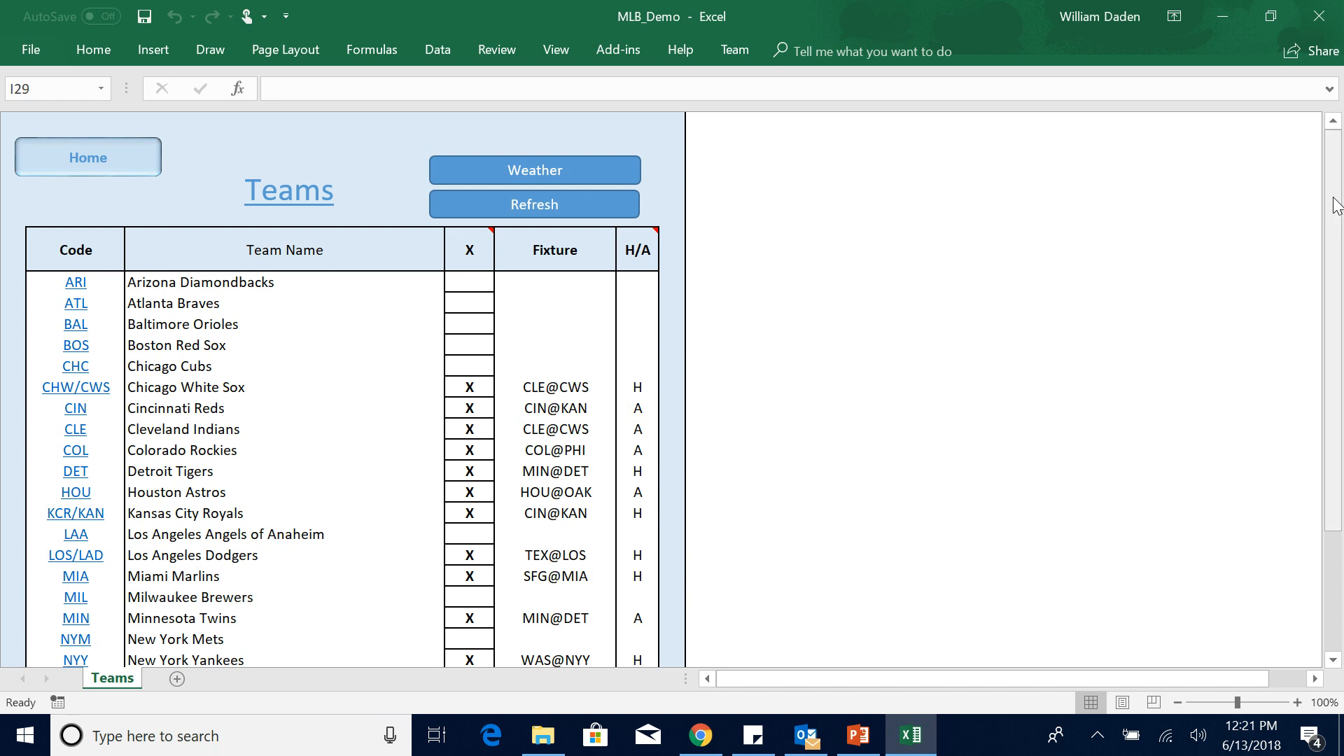
pyautogui.moveTo(1335, 206); pyautogui.dragTo(1329, 166)
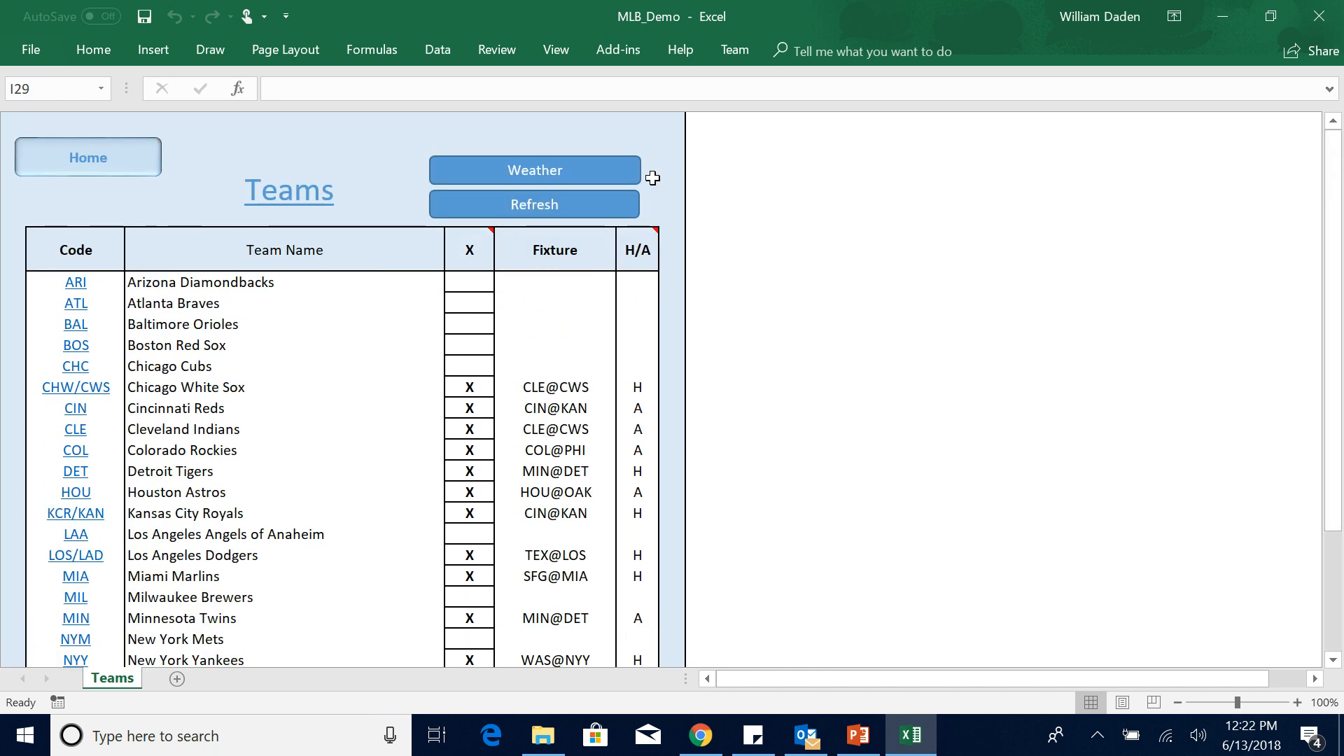
# Recalculate all the Solver filters for FanDuel and run the Solver to generate a lineup.
pyautogui.click(94, 159)
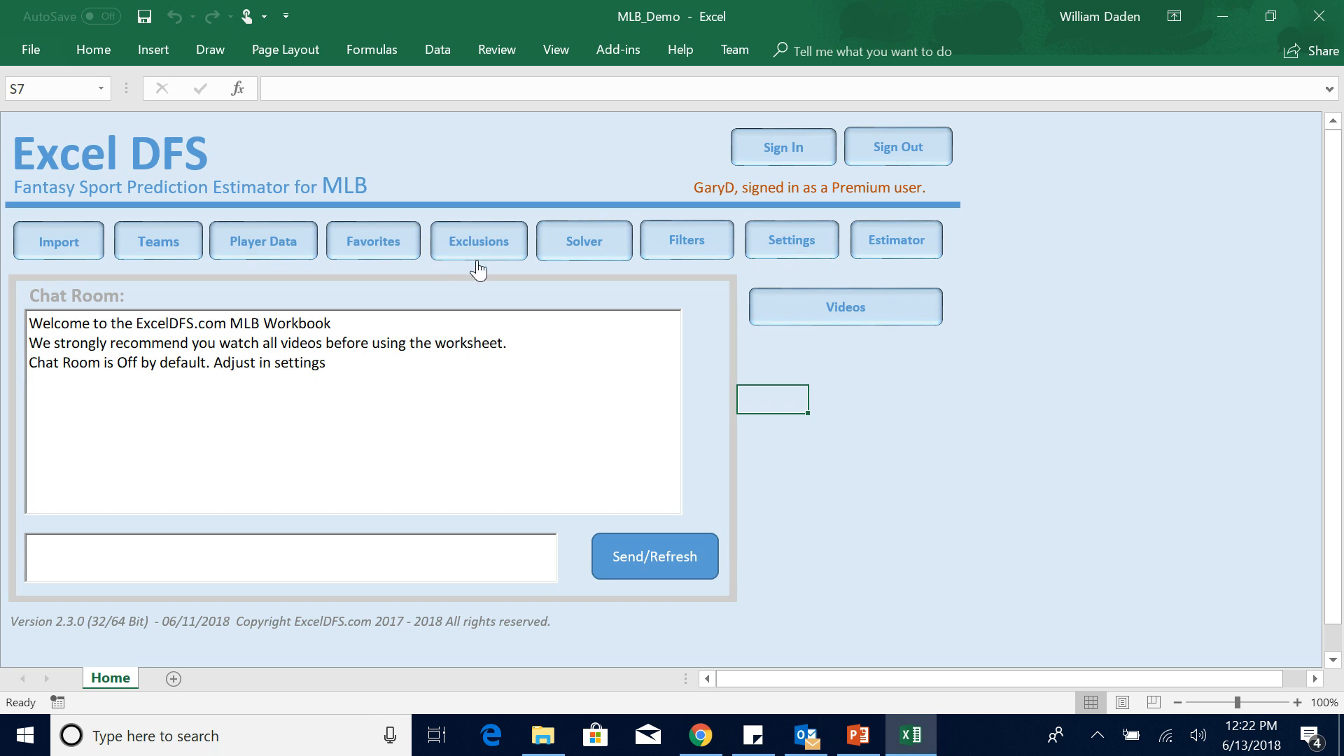
pyautogui.click(582, 247)
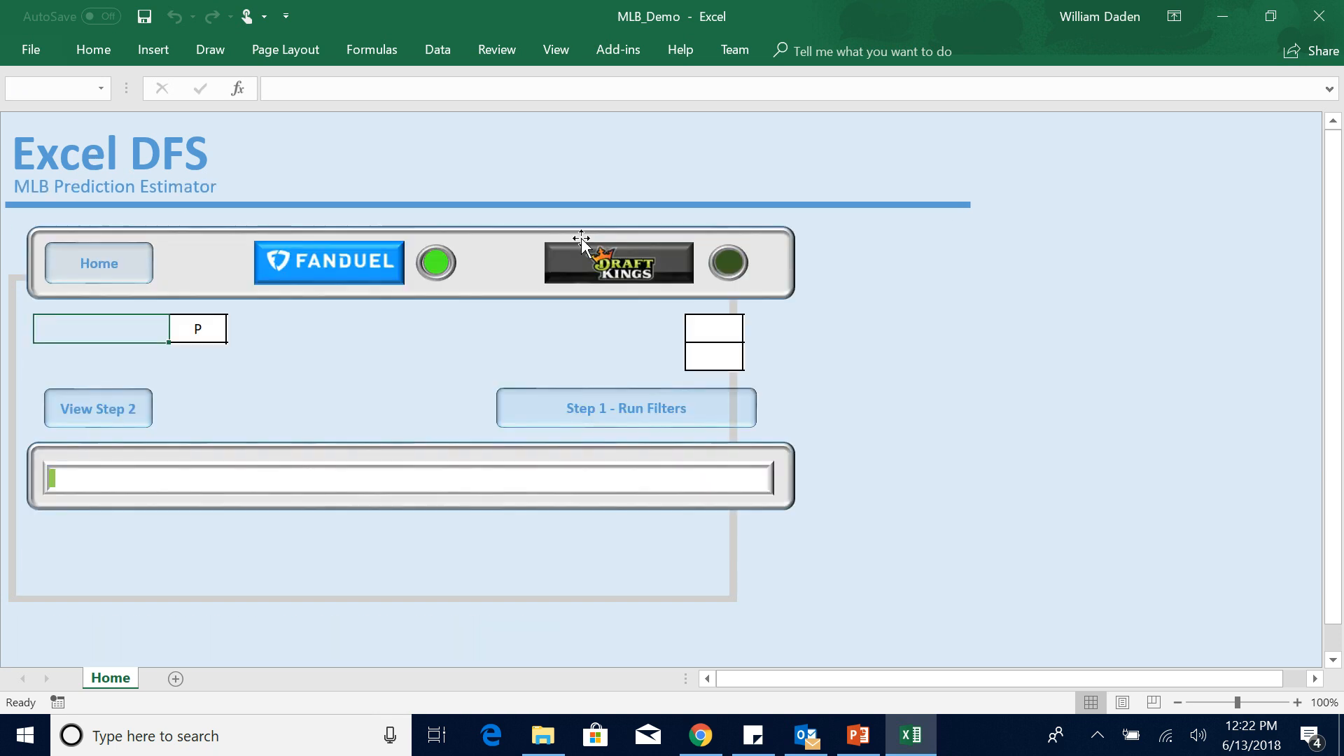
pyautogui.click(592, 409)
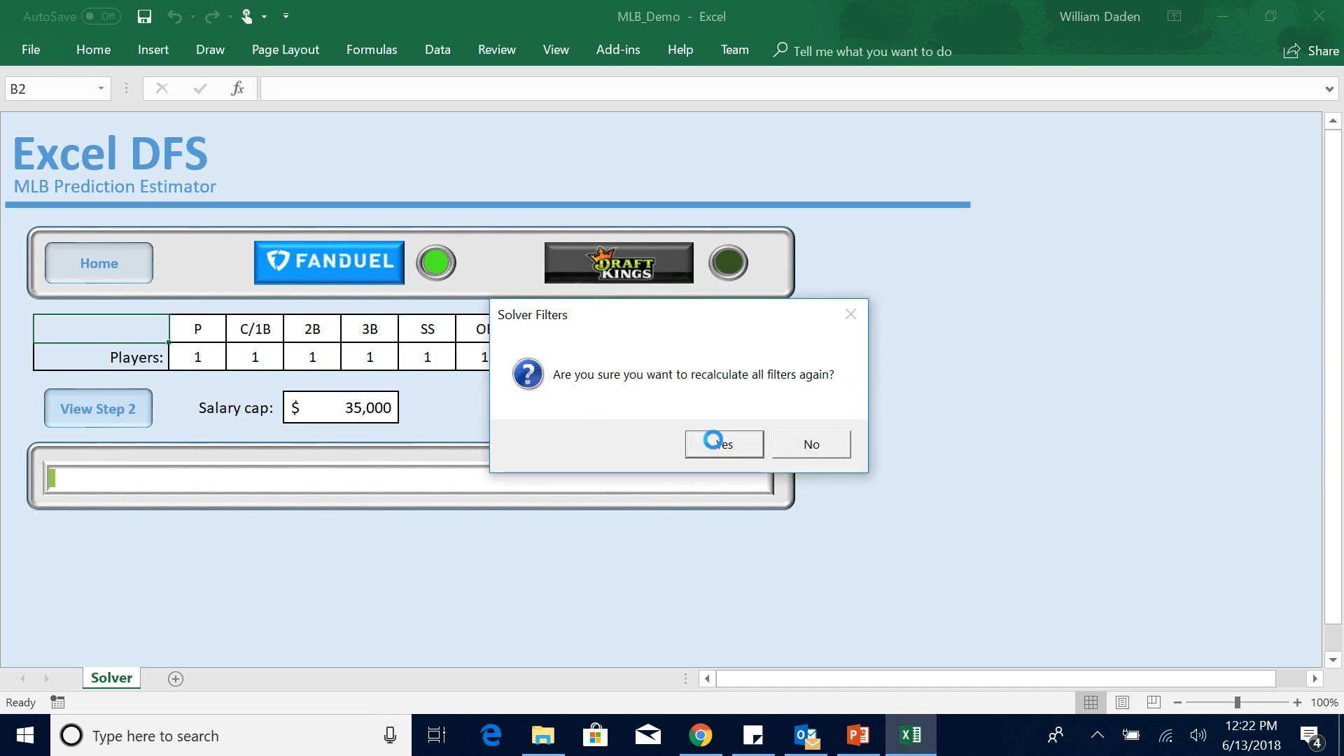
pyautogui.click(717, 447)
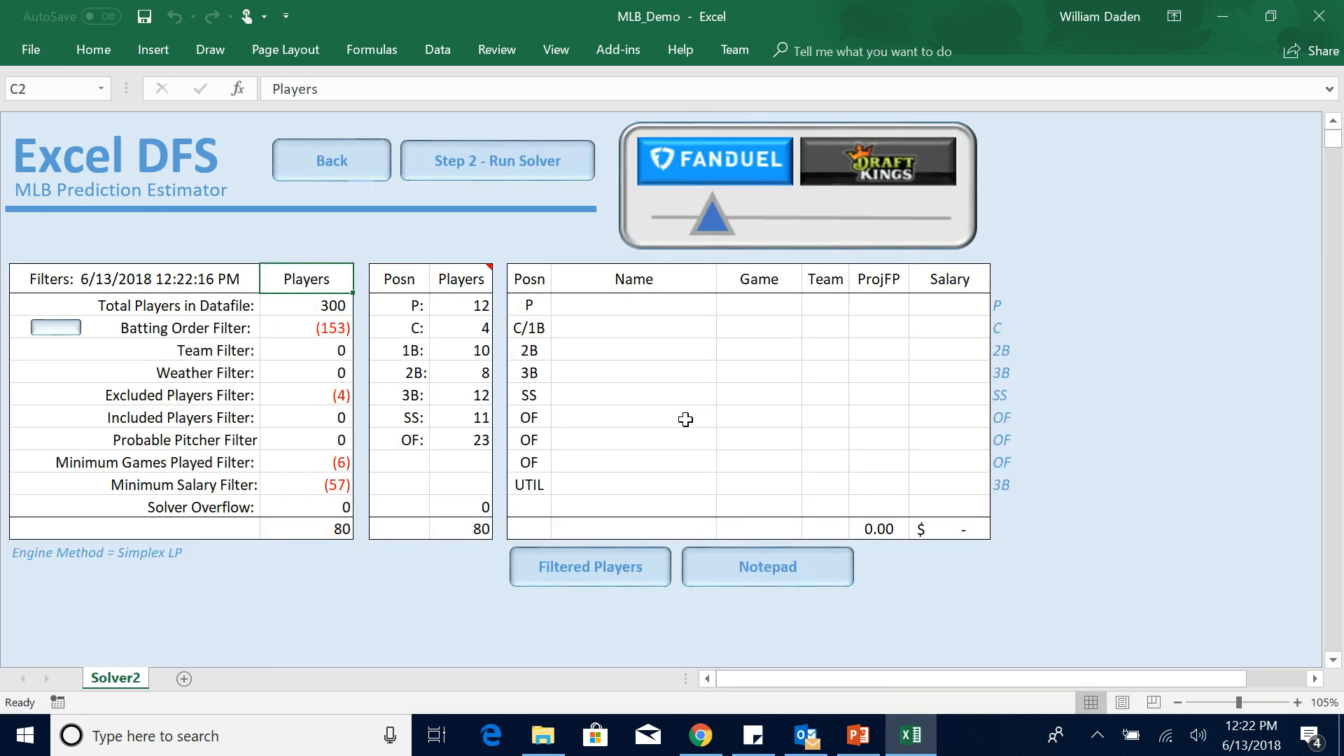
pyautogui.click(489, 170)
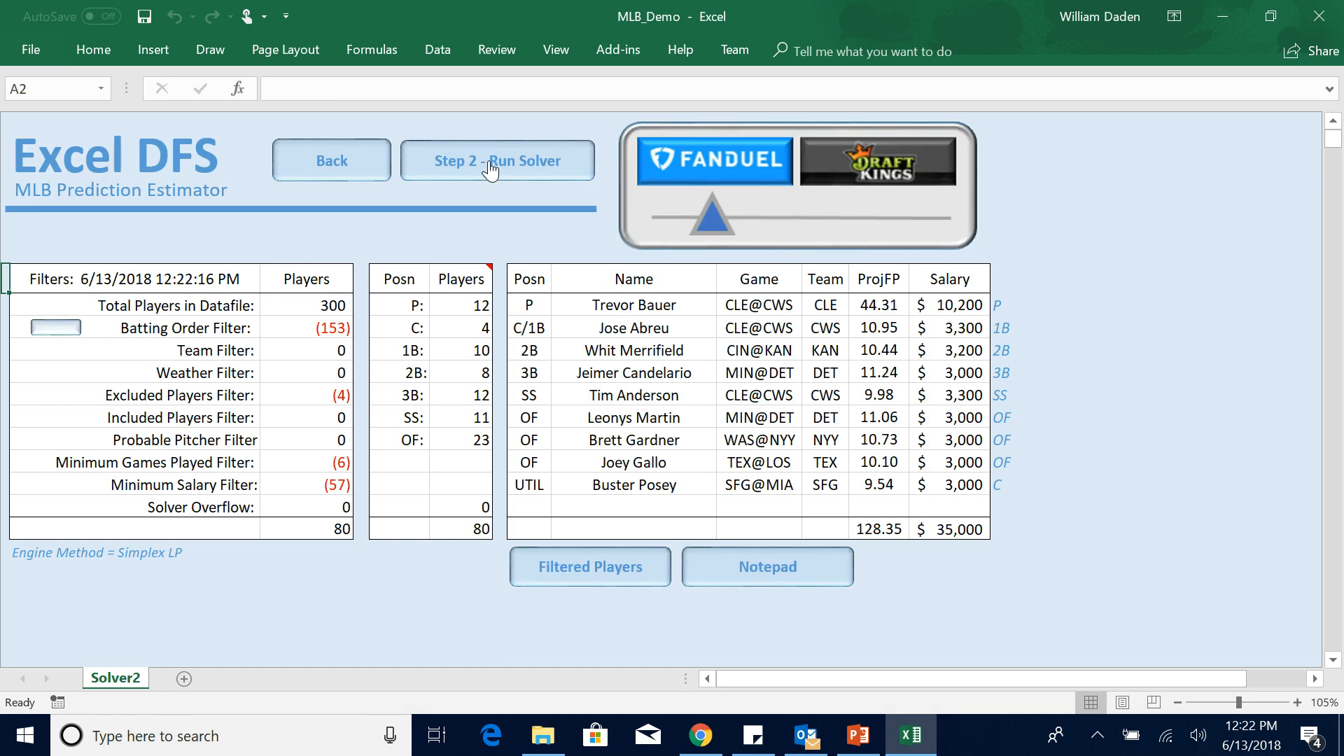
# Copy the solved lineup with its totals row into the first rows of the workbook's Notepad sheet.
pyautogui.moveTo(523, 302)
pyautogui.mouseDown()
pyautogui.moveTo(766, 442)
pyautogui.moveTo(885, 530)
pyautogui.moveTo(952, 535)
pyautogui.mouseUp()
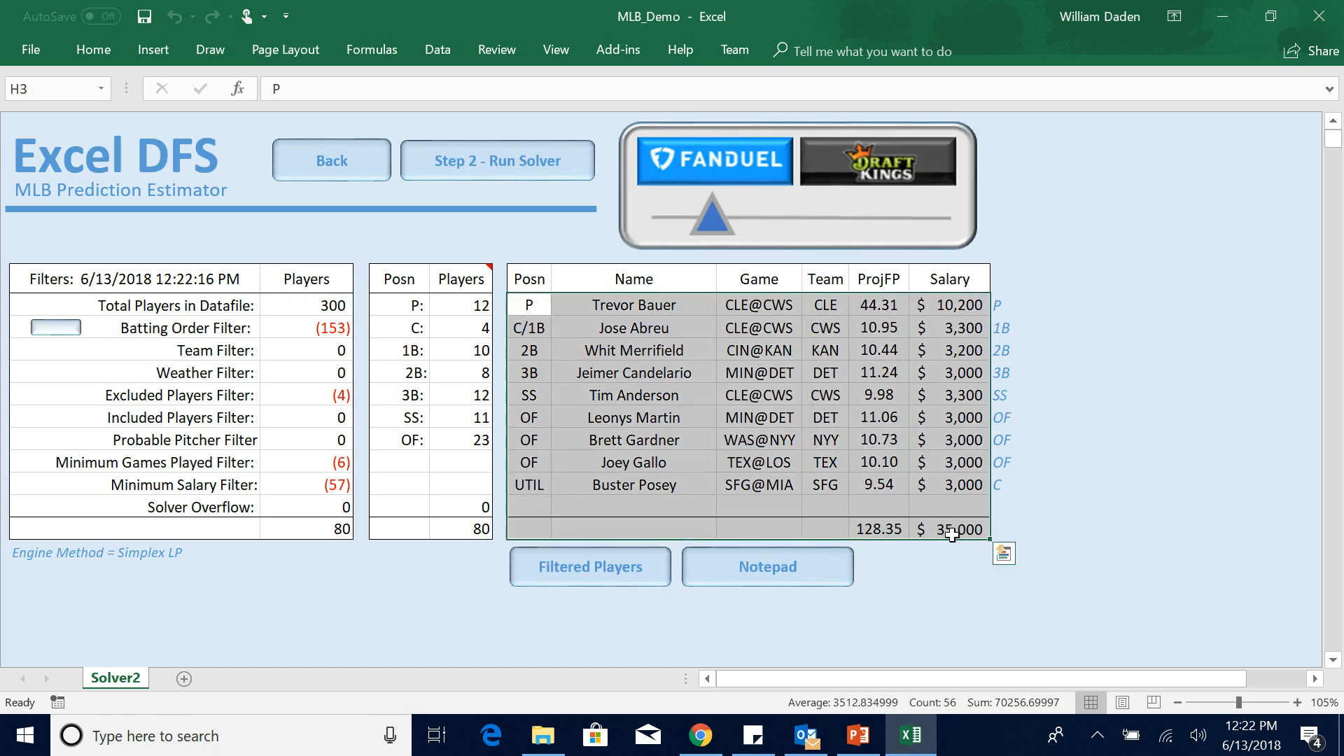
pyautogui.hotkey('ctrl', 'c')
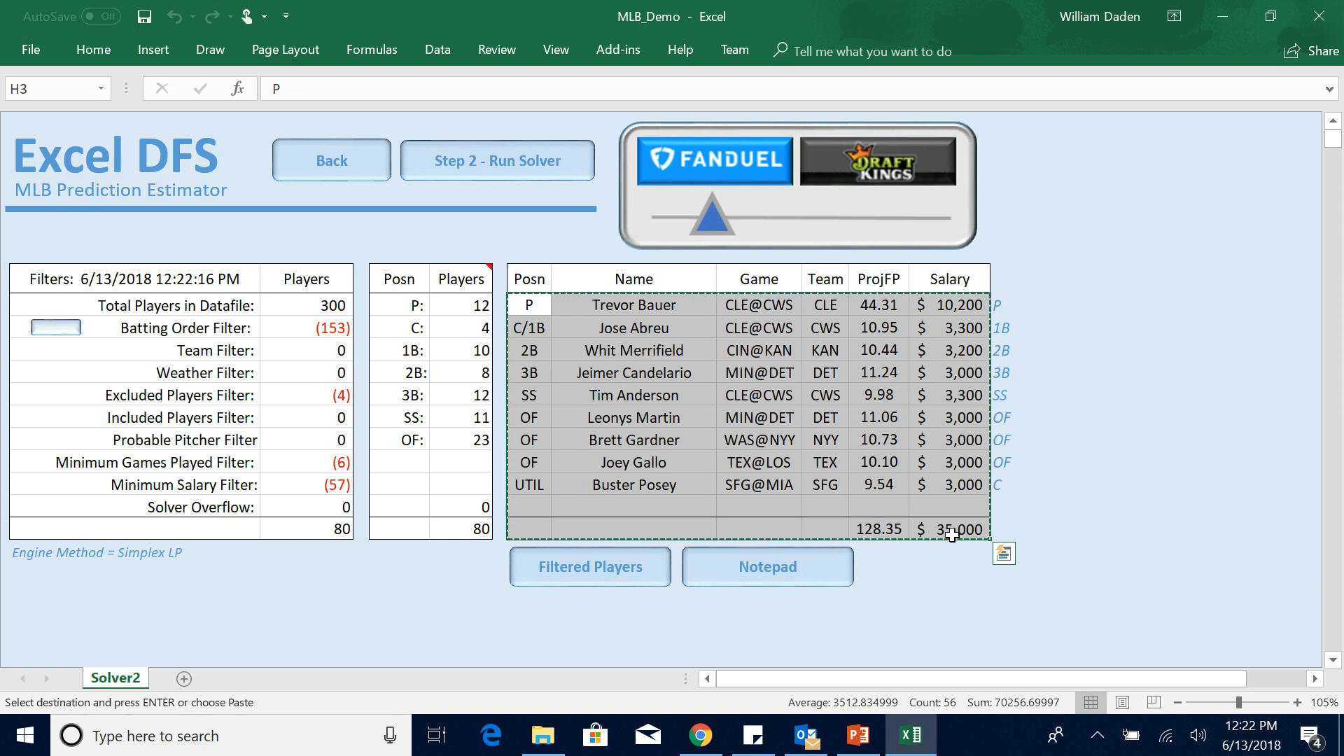
pyautogui.click(748, 574)
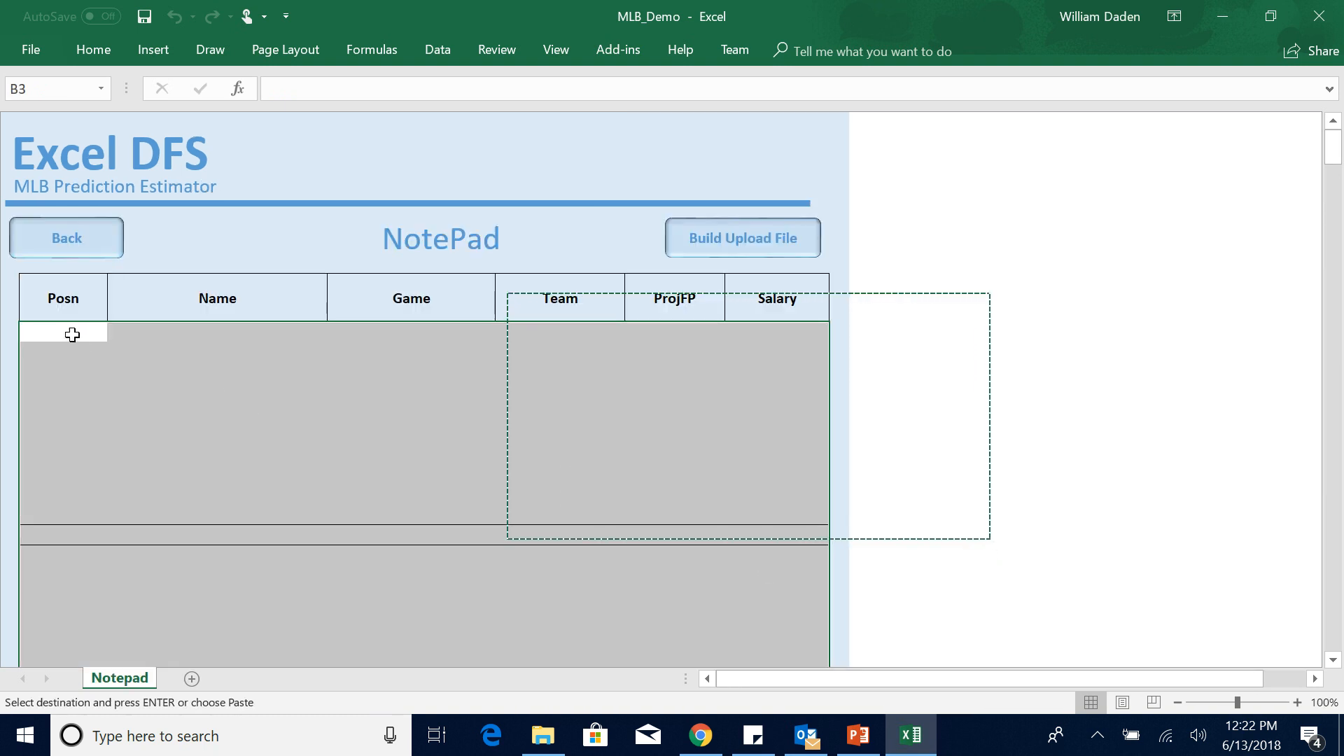
pyautogui.hotkey('ctrl', 'v')
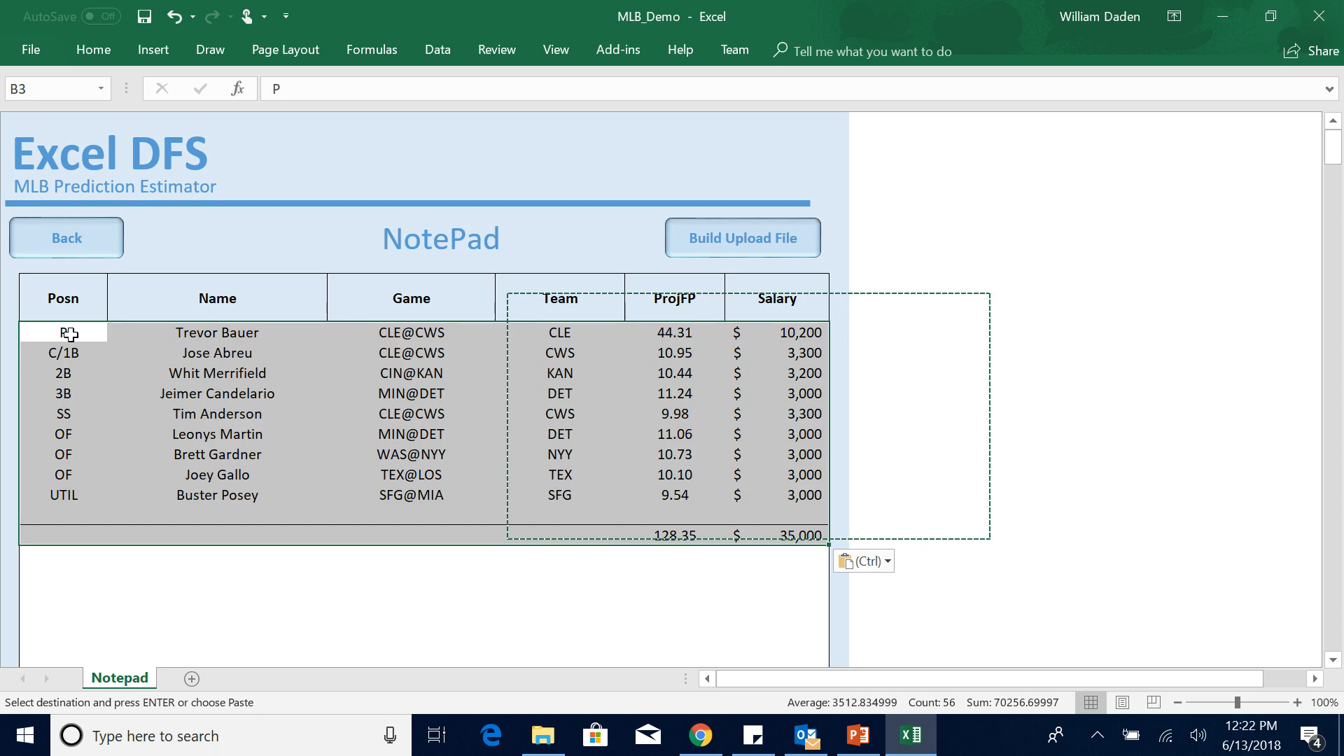
pyautogui.click(183, 577)
pyautogui.press('Escape')
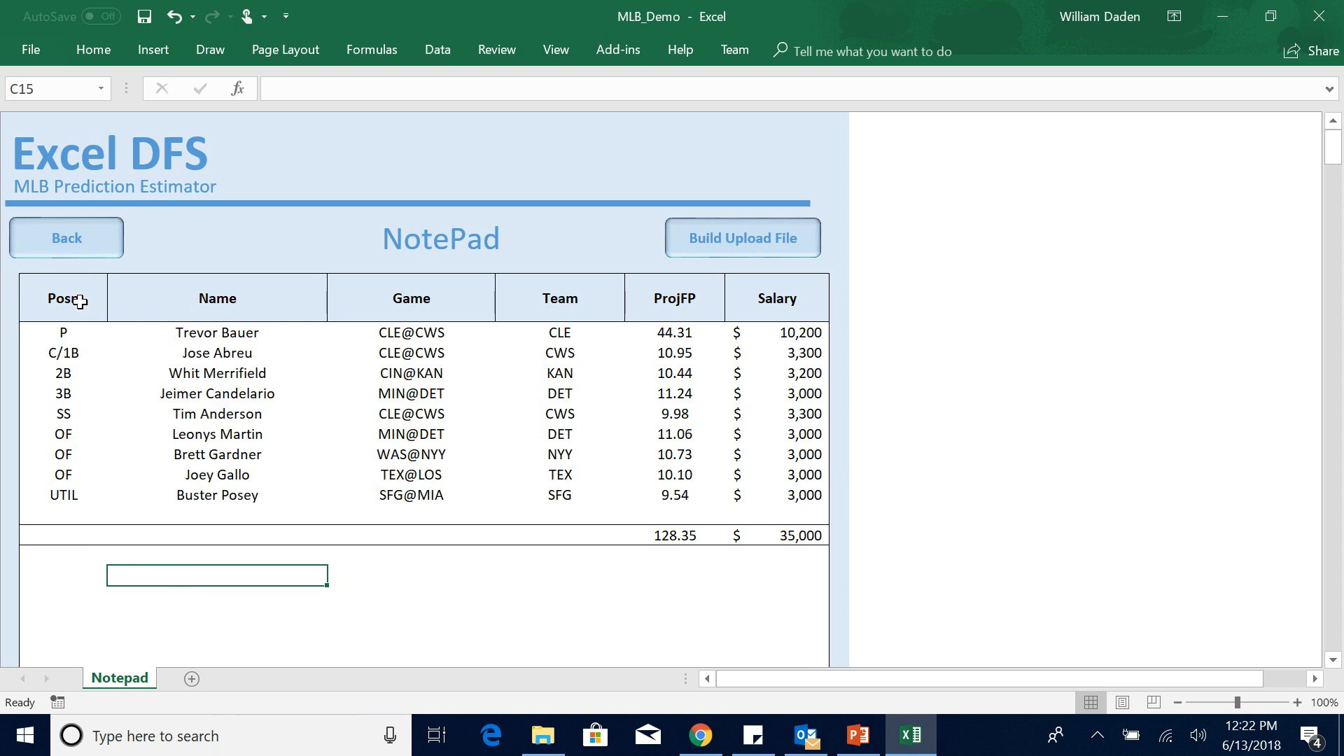
# Return to the Estimator, download the crowd sourced predictions and transfer them to the Solver.
pyautogui.click(67, 242)
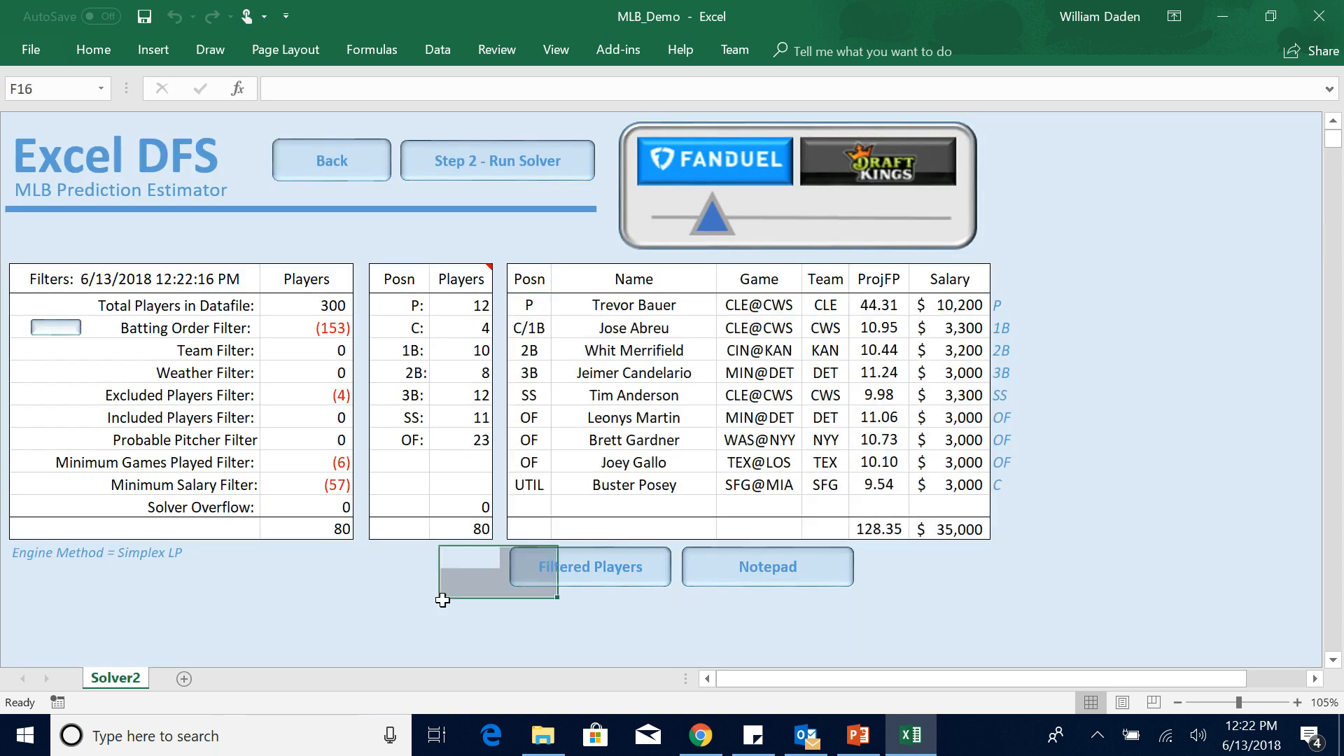
pyautogui.click(333, 163)
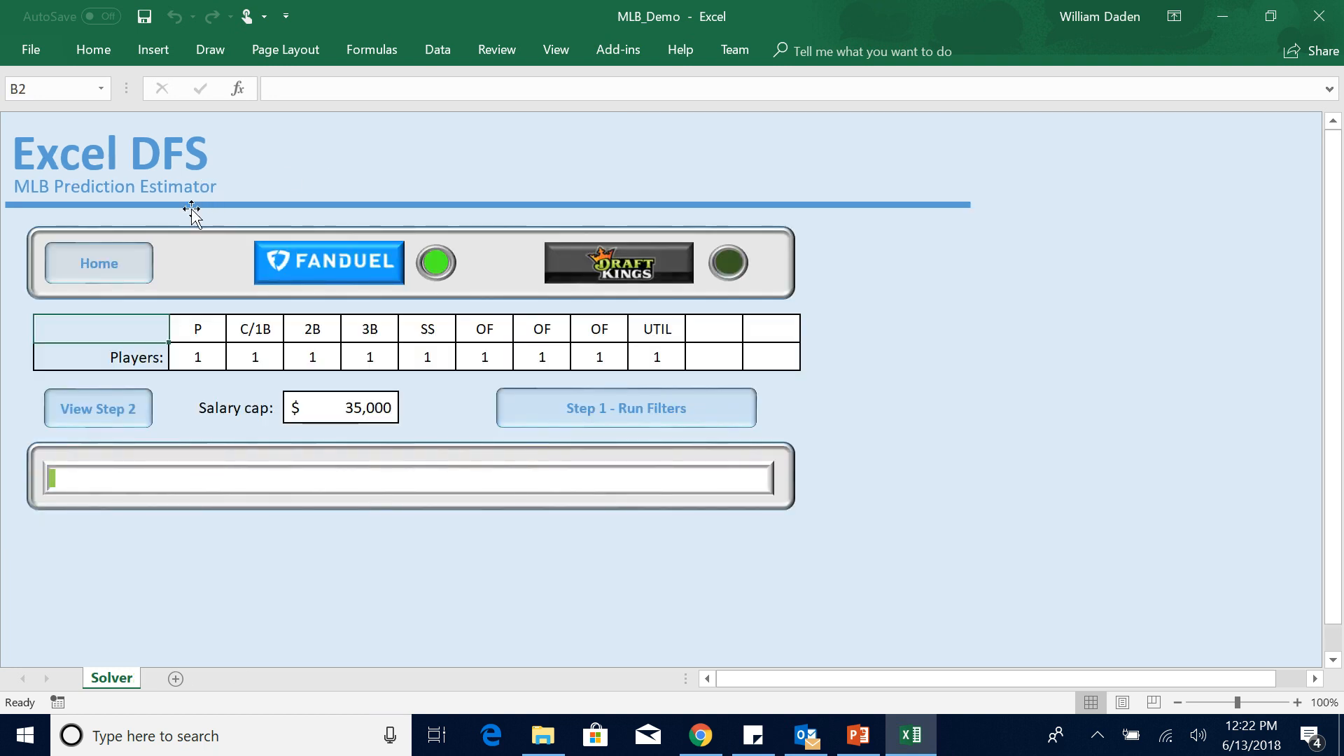
pyautogui.click(99, 263)
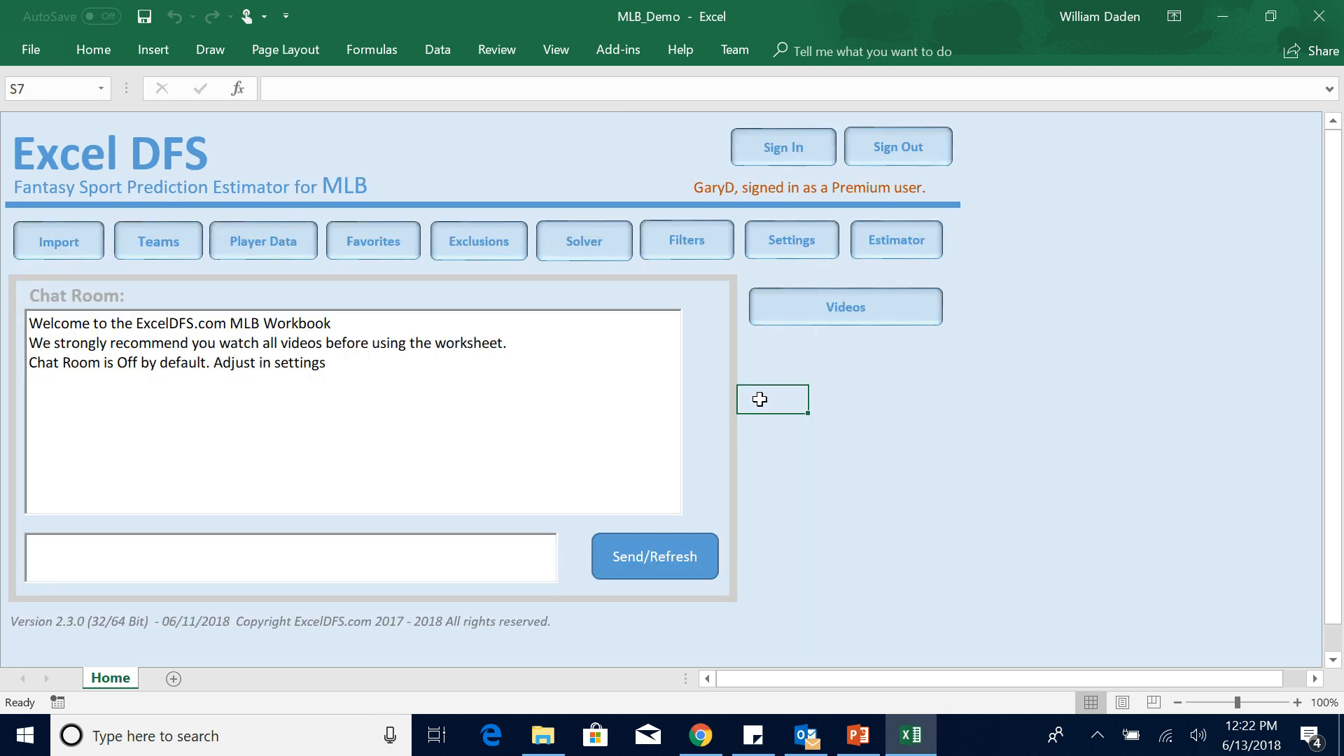
pyautogui.click(891, 245)
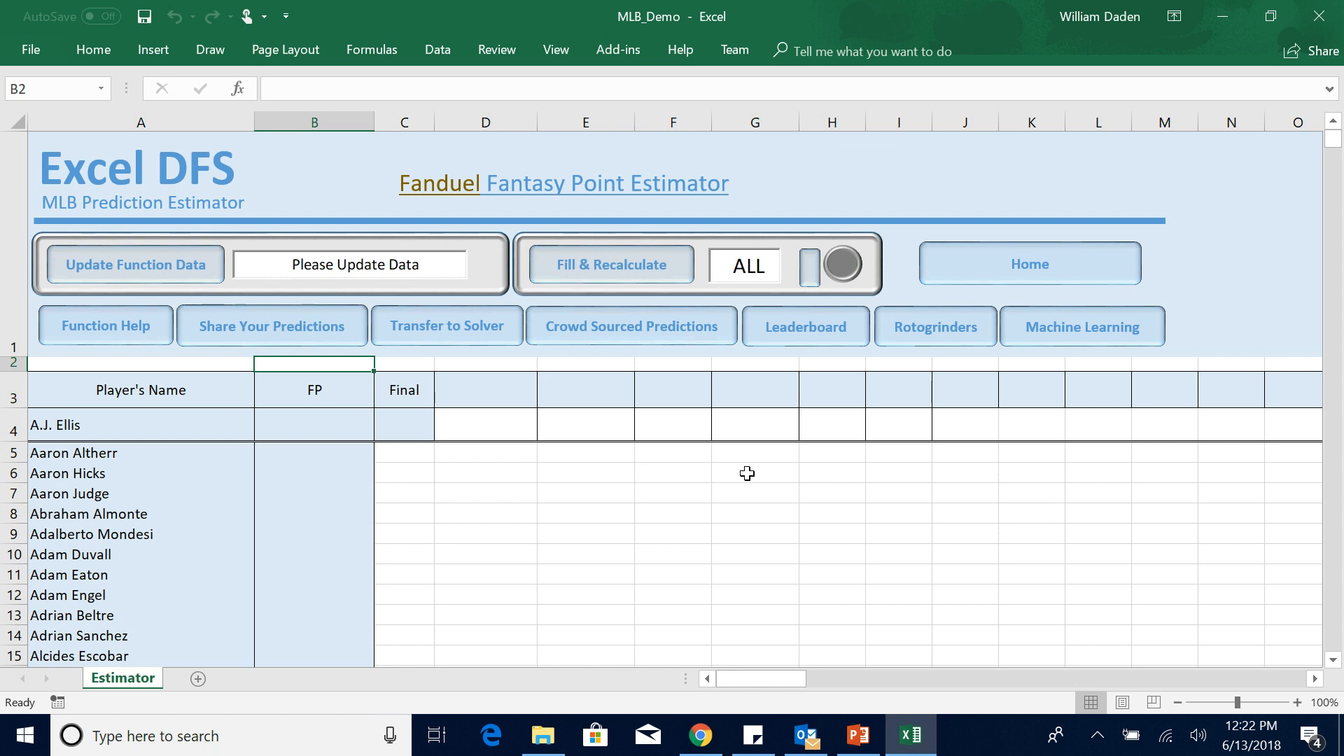
pyautogui.click(616, 326)
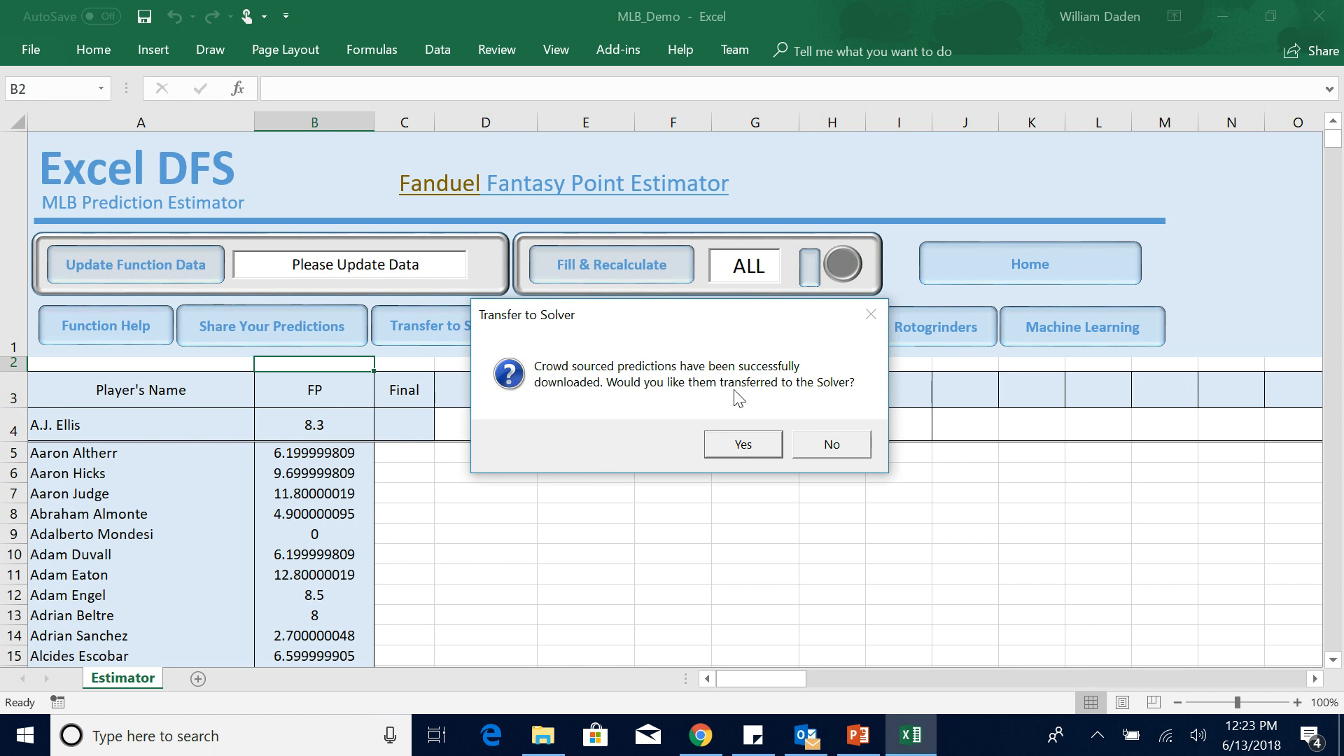
pyautogui.click(744, 445)
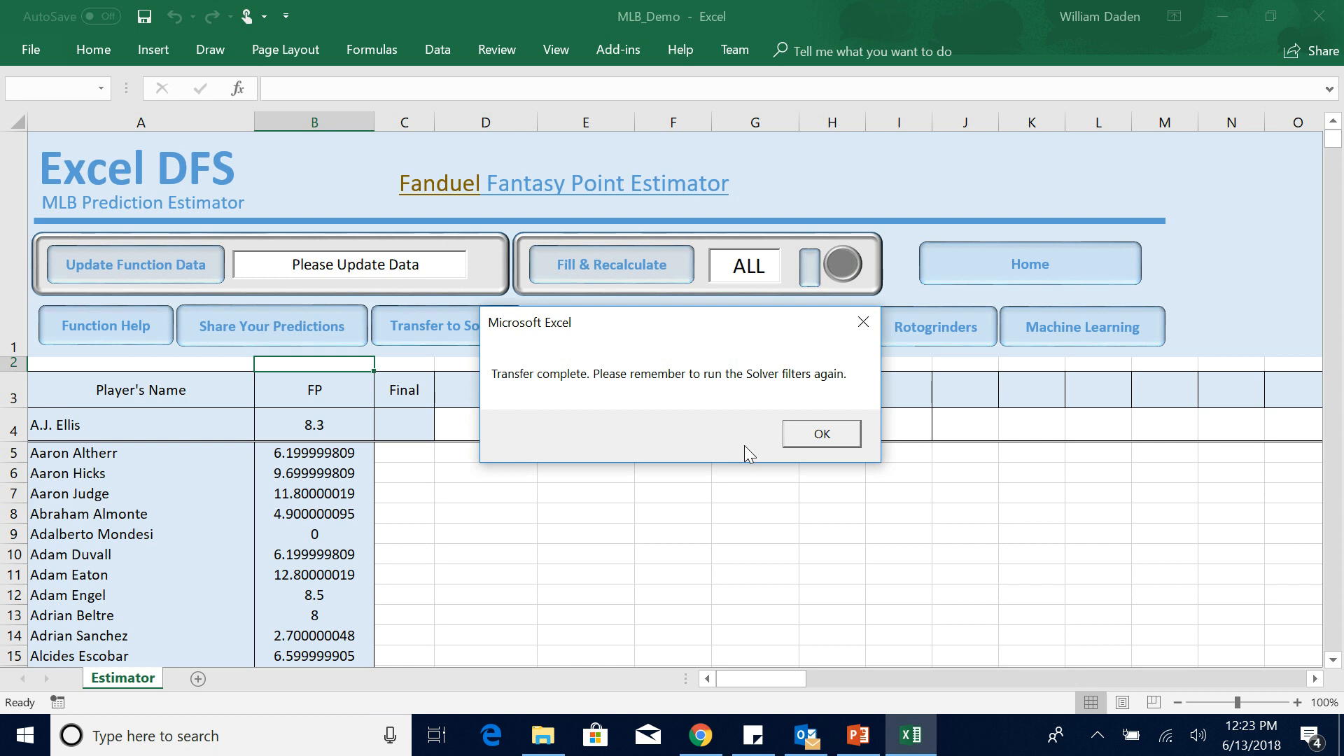
pyautogui.click(821, 435)
pyautogui.click(569, 532)
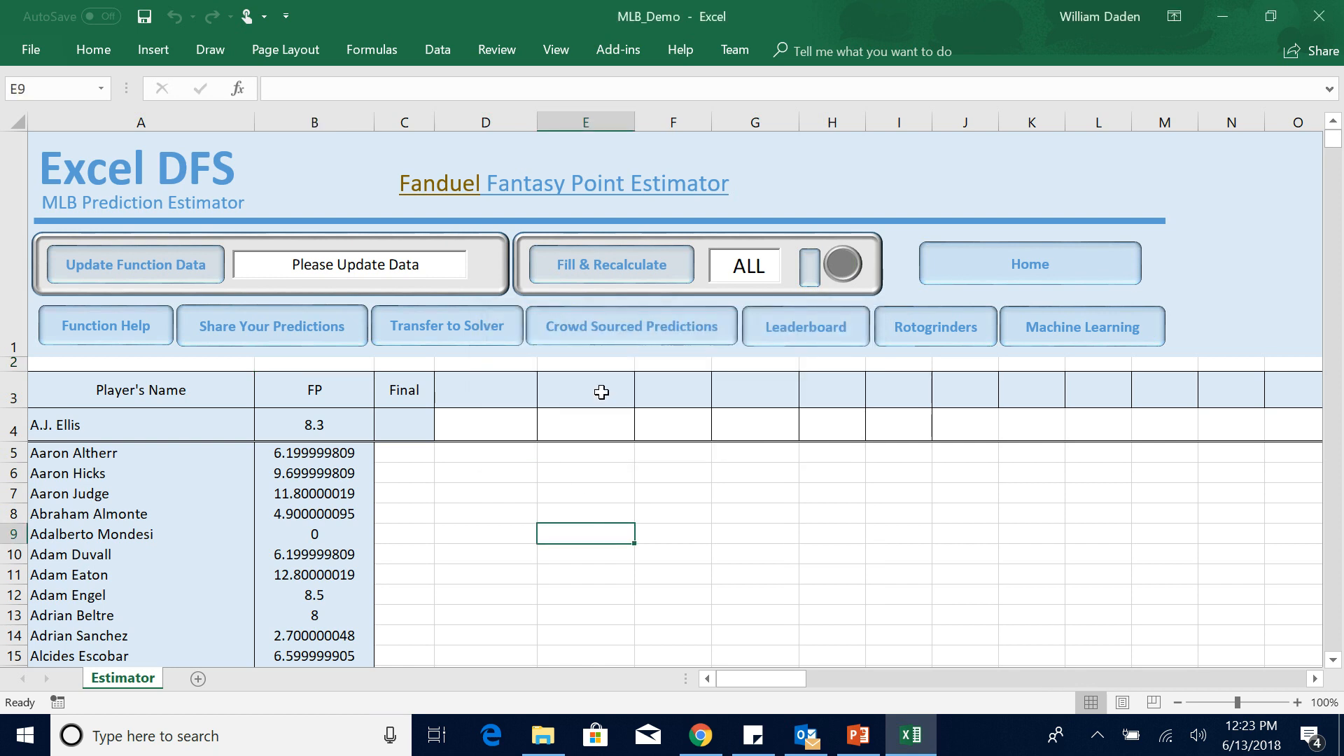
# Rerun the Solver filters and solve a new FanDuel lineup from the crowd sourced predictions.
pyautogui.click(1028, 264)
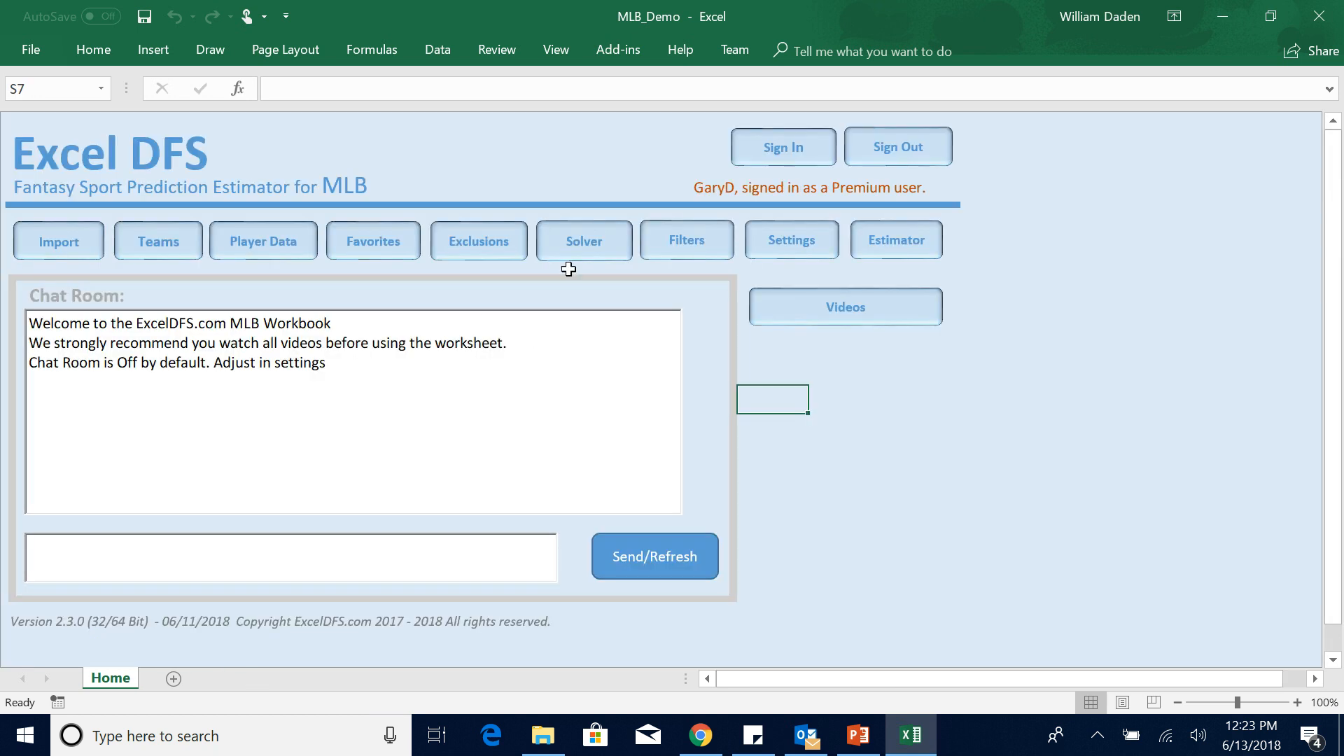
pyautogui.click(585, 253)
pyautogui.click(607, 408)
pyautogui.click(725, 446)
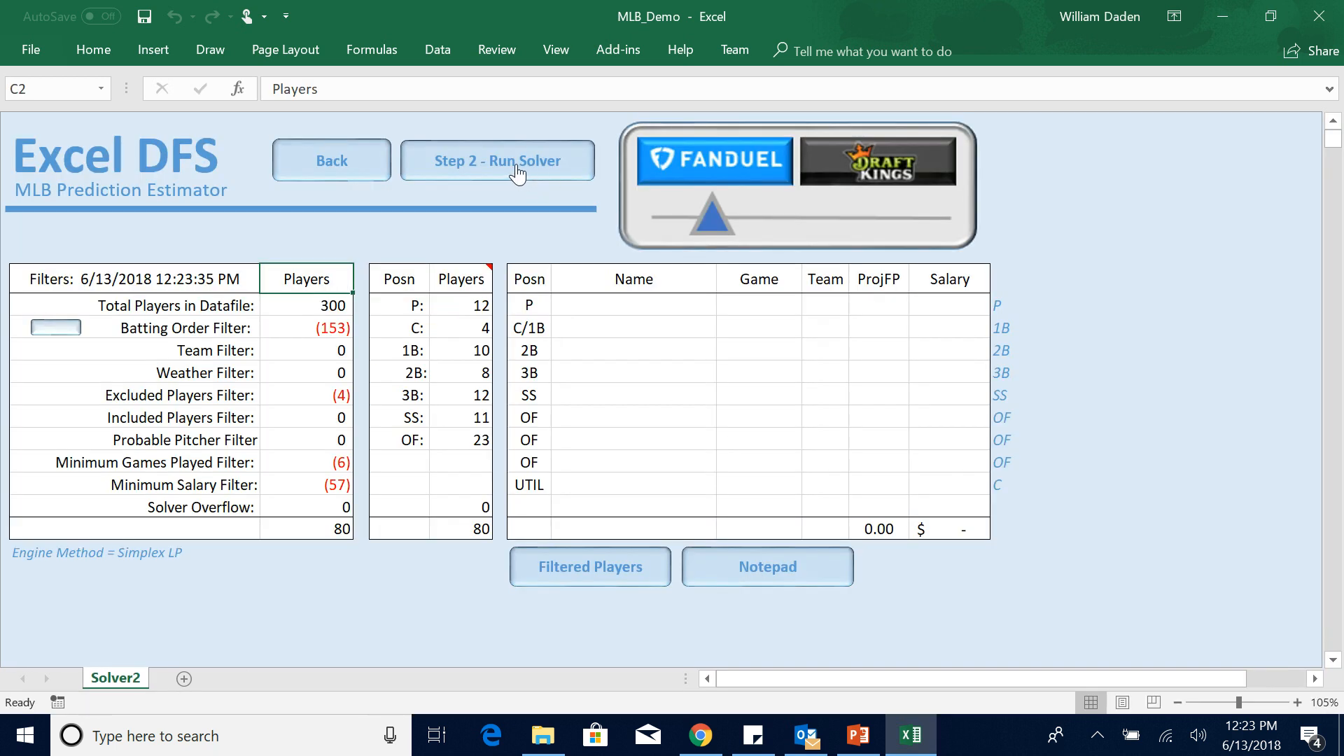
pyautogui.click(518, 173)
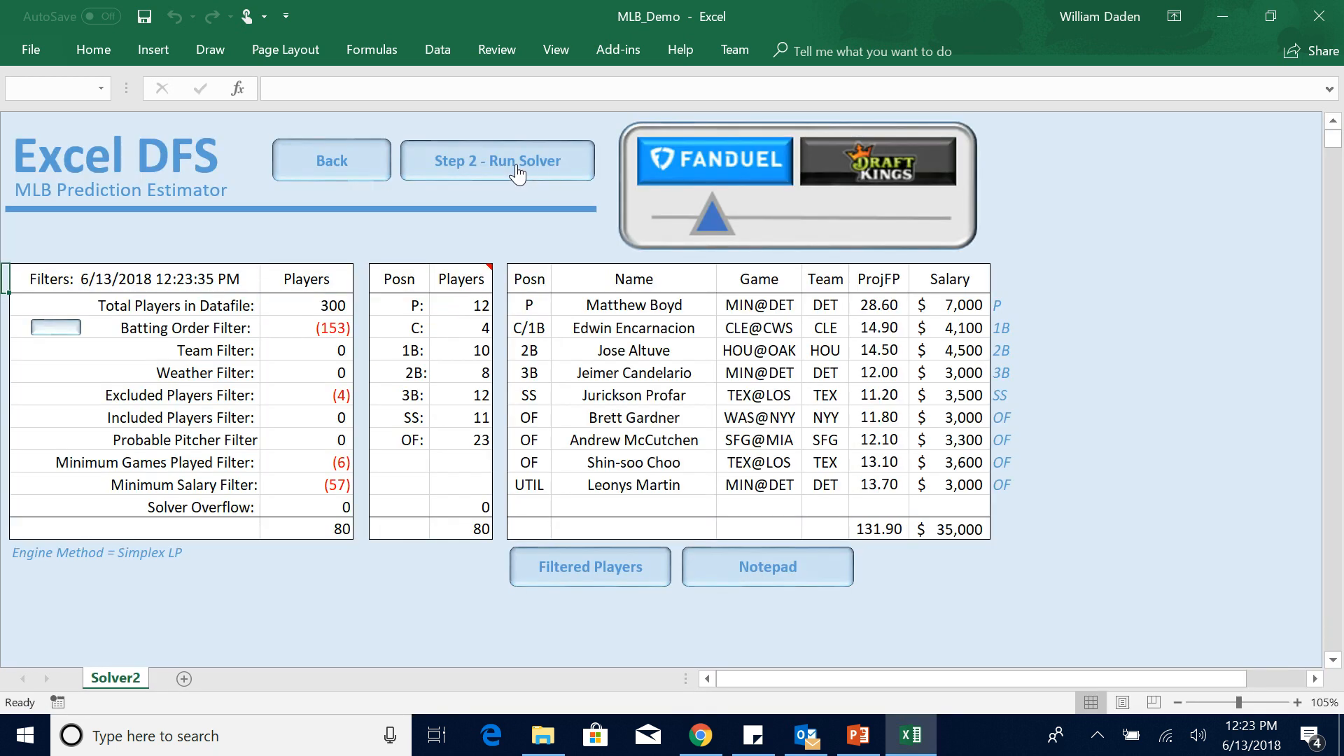
# Copy the crowd sourced lineup and its totals into the Notepad from B14, directly below the first lineup, and compare both.
pyautogui.moveTo(527, 304); pyautogui.dragTo(930, 525)
pyautogui.hotkey('ctrl', 'c')
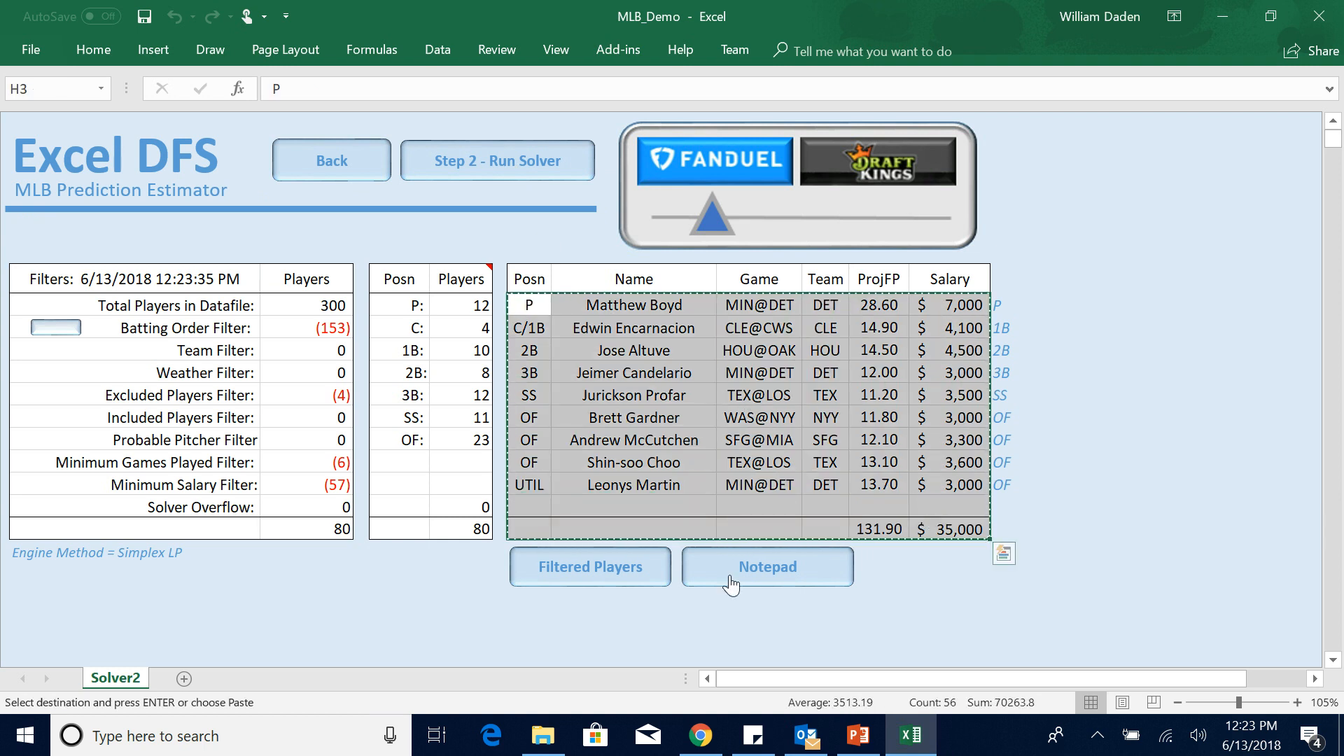
pyautogui.click(754, 577)
pyautogui.click(55, 558)
pyautogui.hotkey('ctrl', 'v')
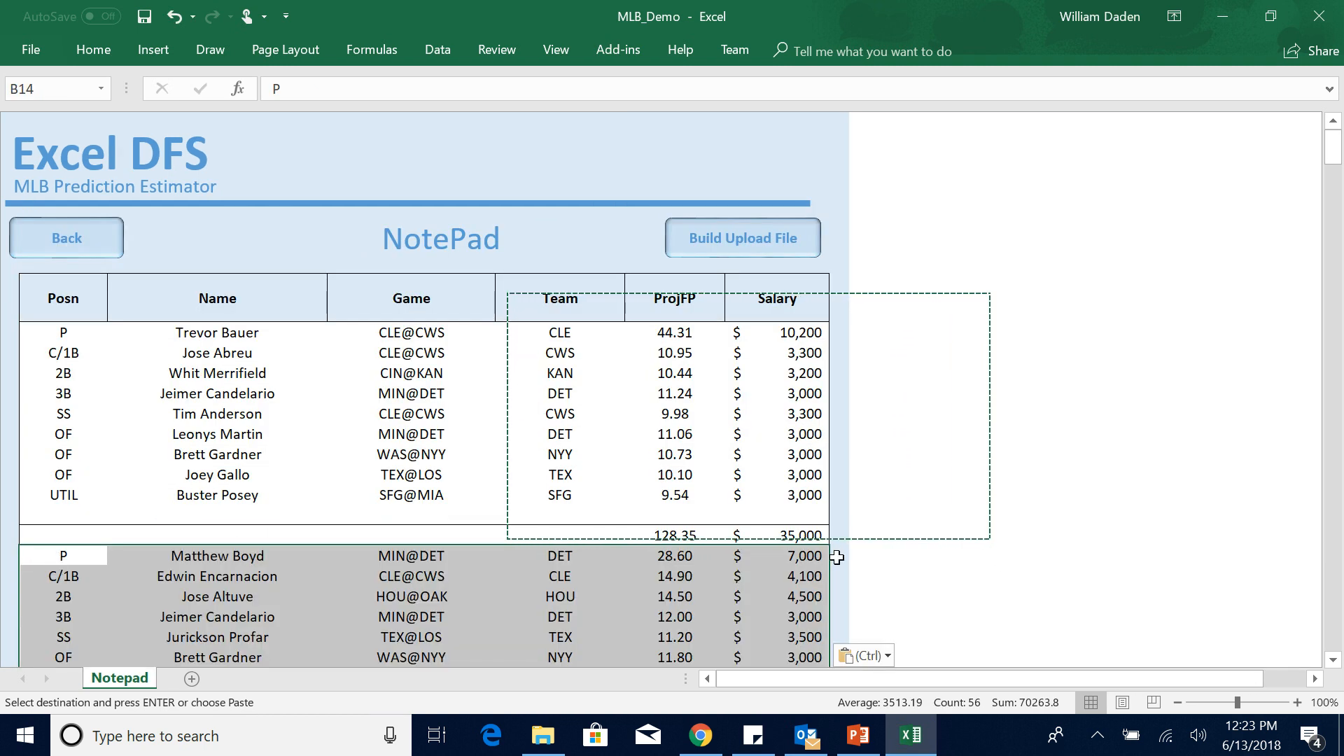
pyautogui.click(1018, 519)
pyautogui.press('Escape')
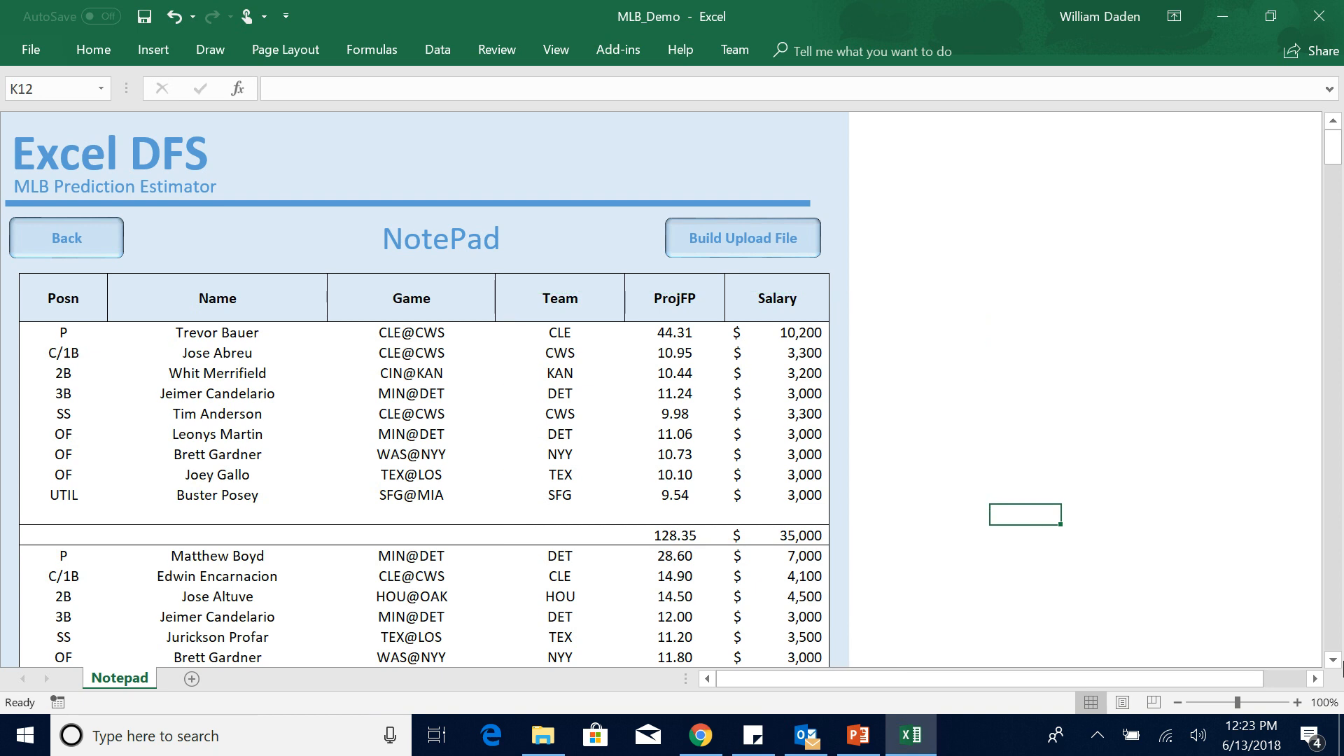
pyautogui.scroll(-3, 1337, 664)
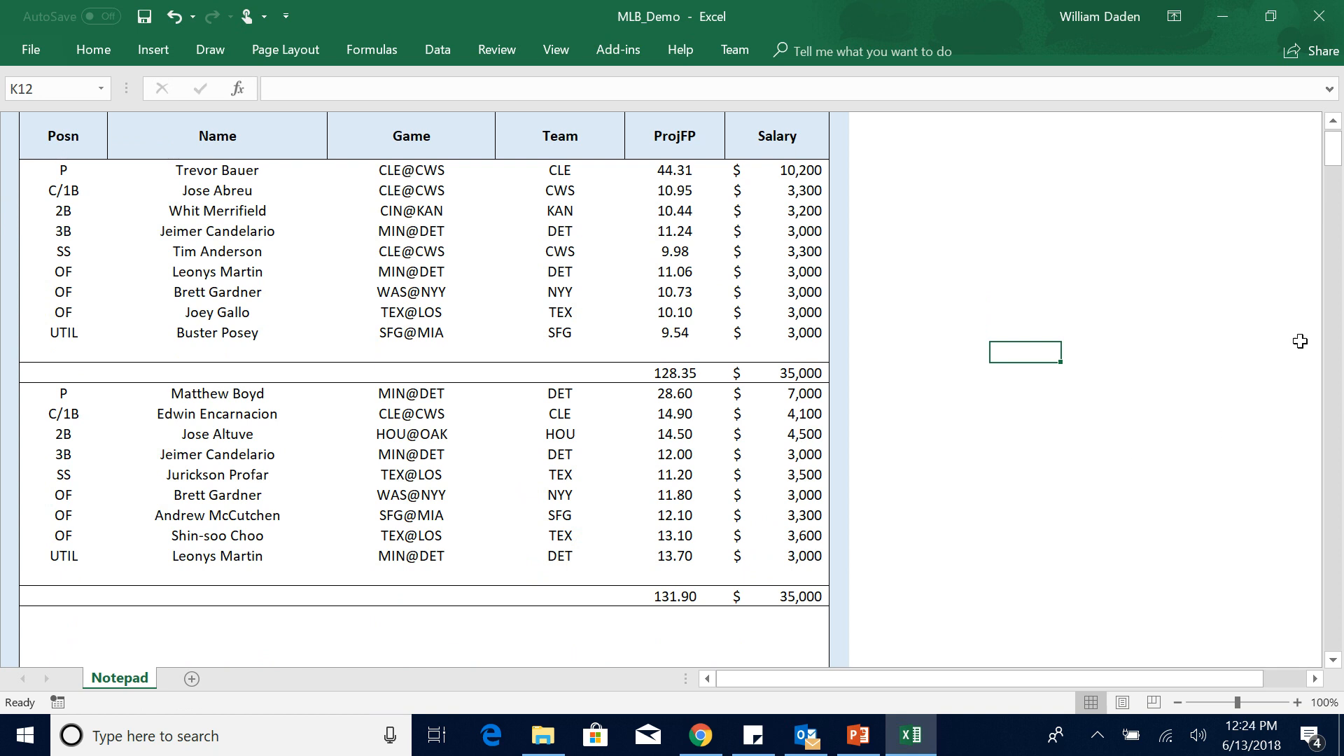
pyautogui.click(1332, 121)
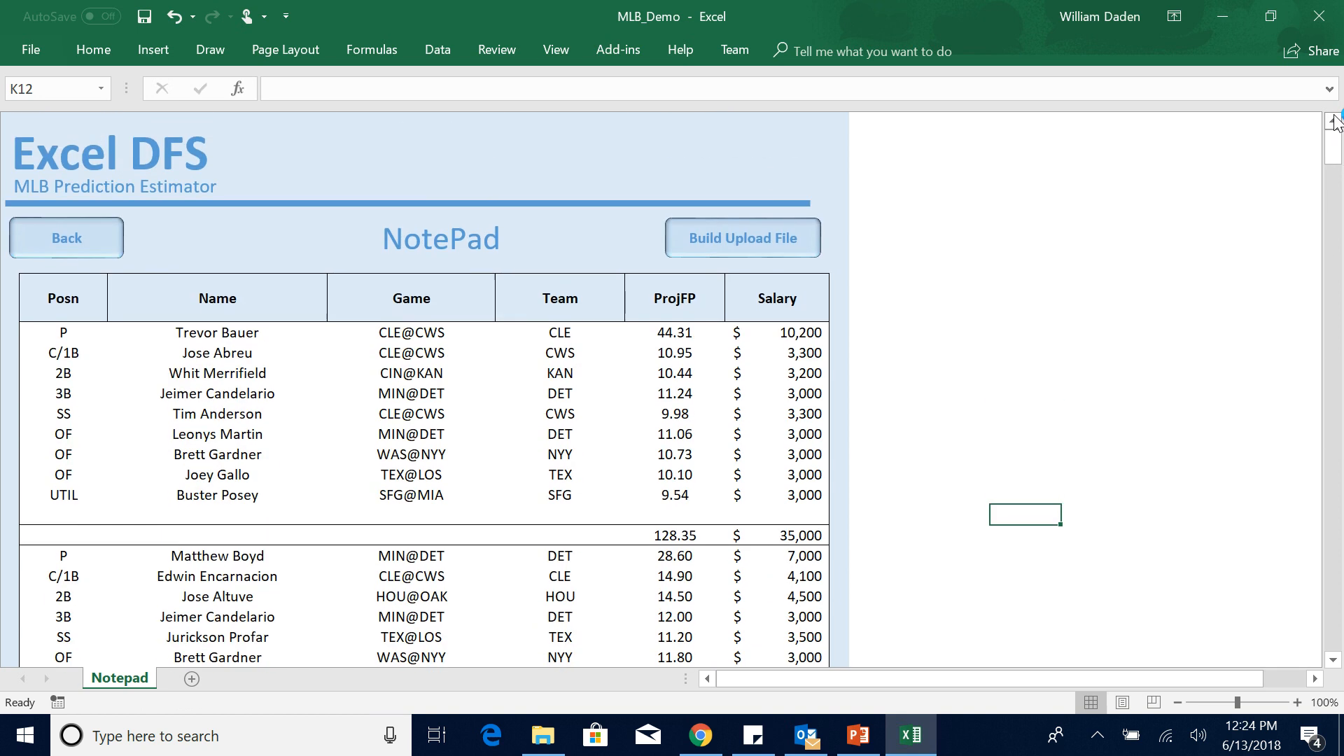
# Leave the Notepad and return through the Solver and Home sheets to the Estimator.
pyautogui.click(66, 241)
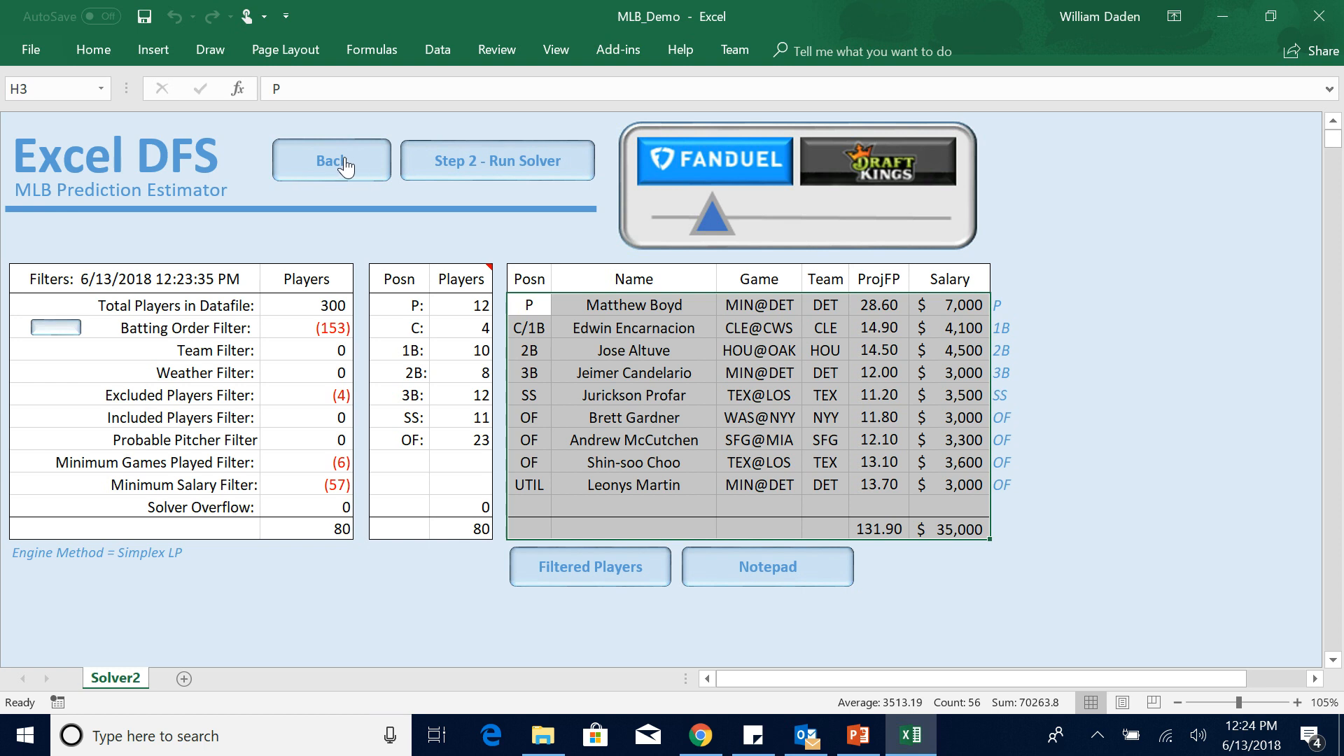
pyautogui.click(347, 165)
pyautogui.click(100, 264)
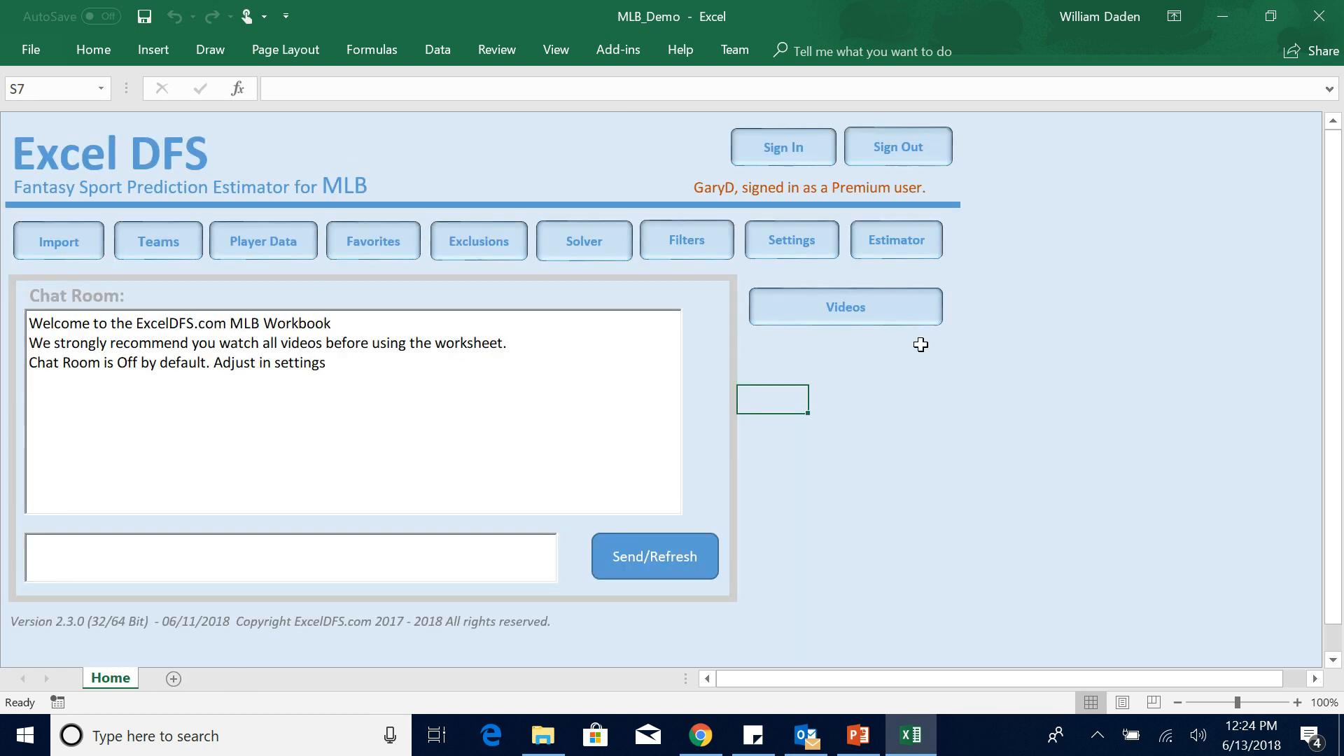
pyautogui.click(901, 251)
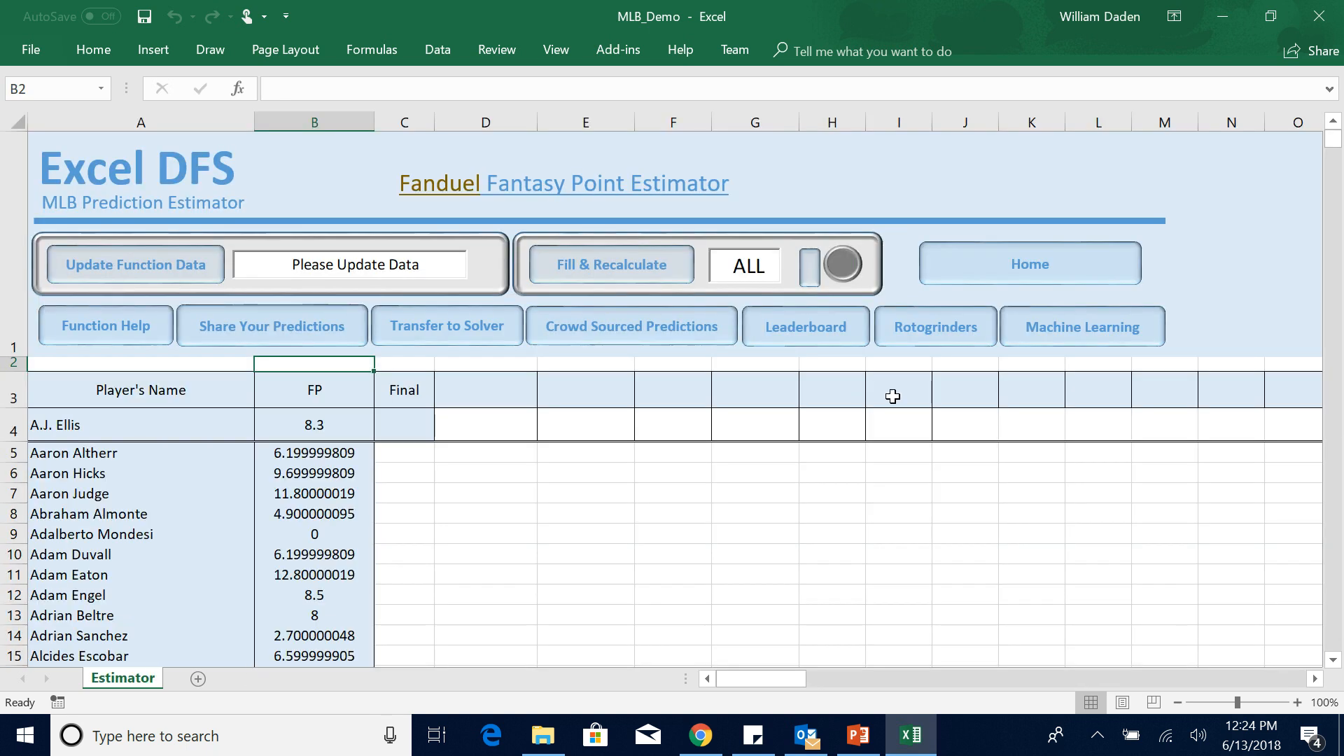
# Review the Leaderboard, examining the MOVINGAVG > 30 entry and its absolute error, and return to the Estimator.
pyautogui.click(805, 336)
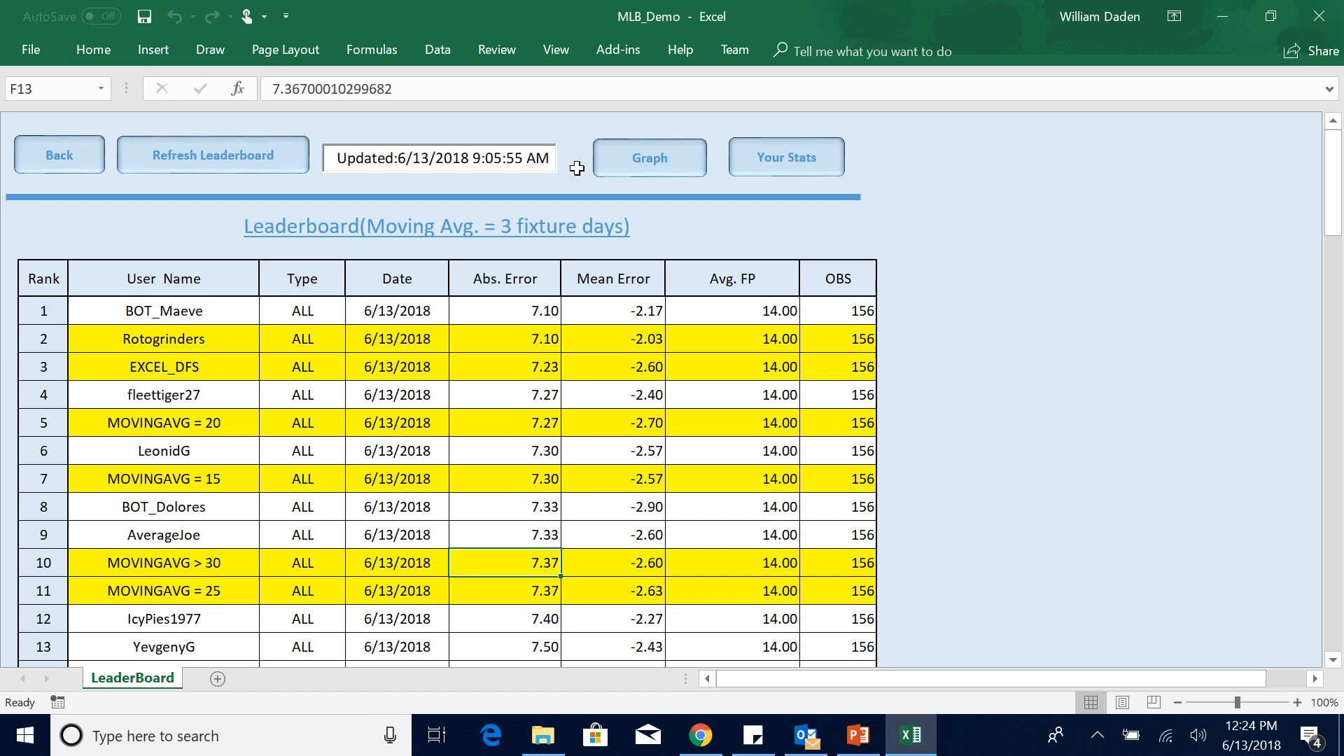
pyautogui.click(56, 155)
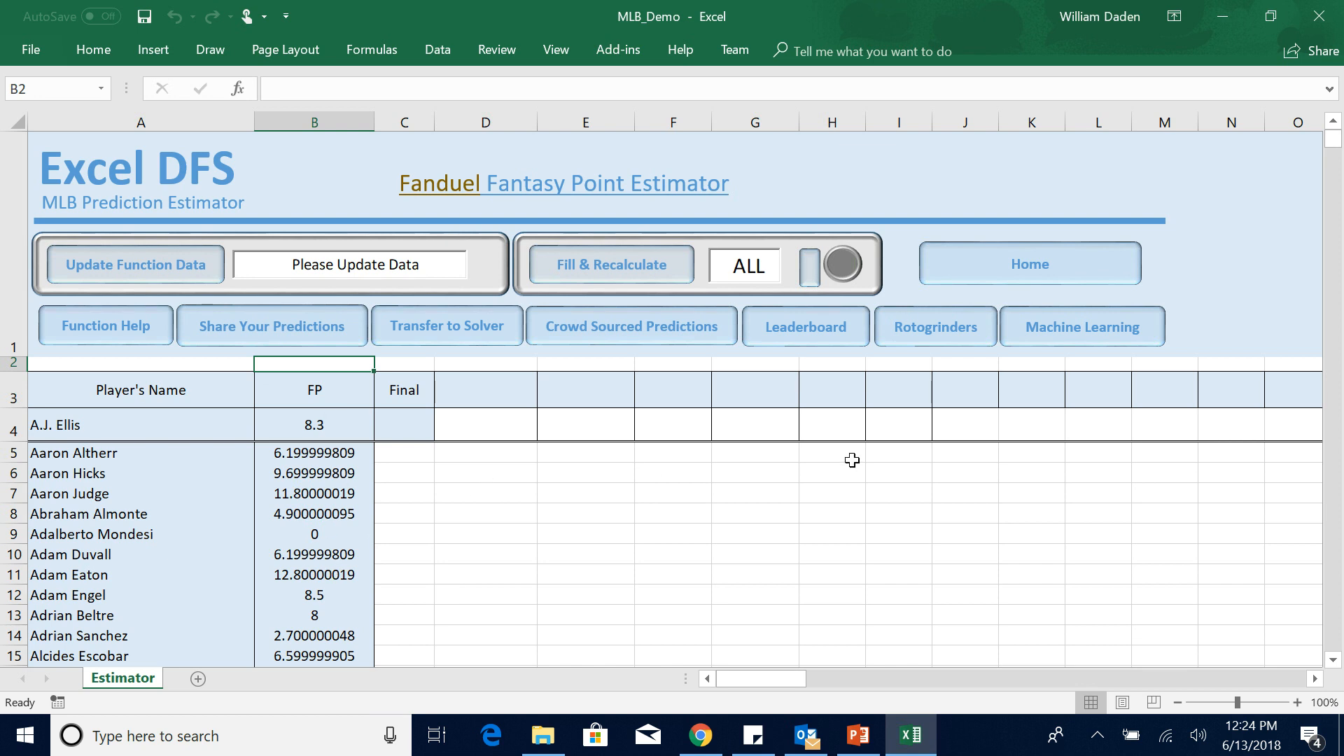
pyautogui.click(824, 339)
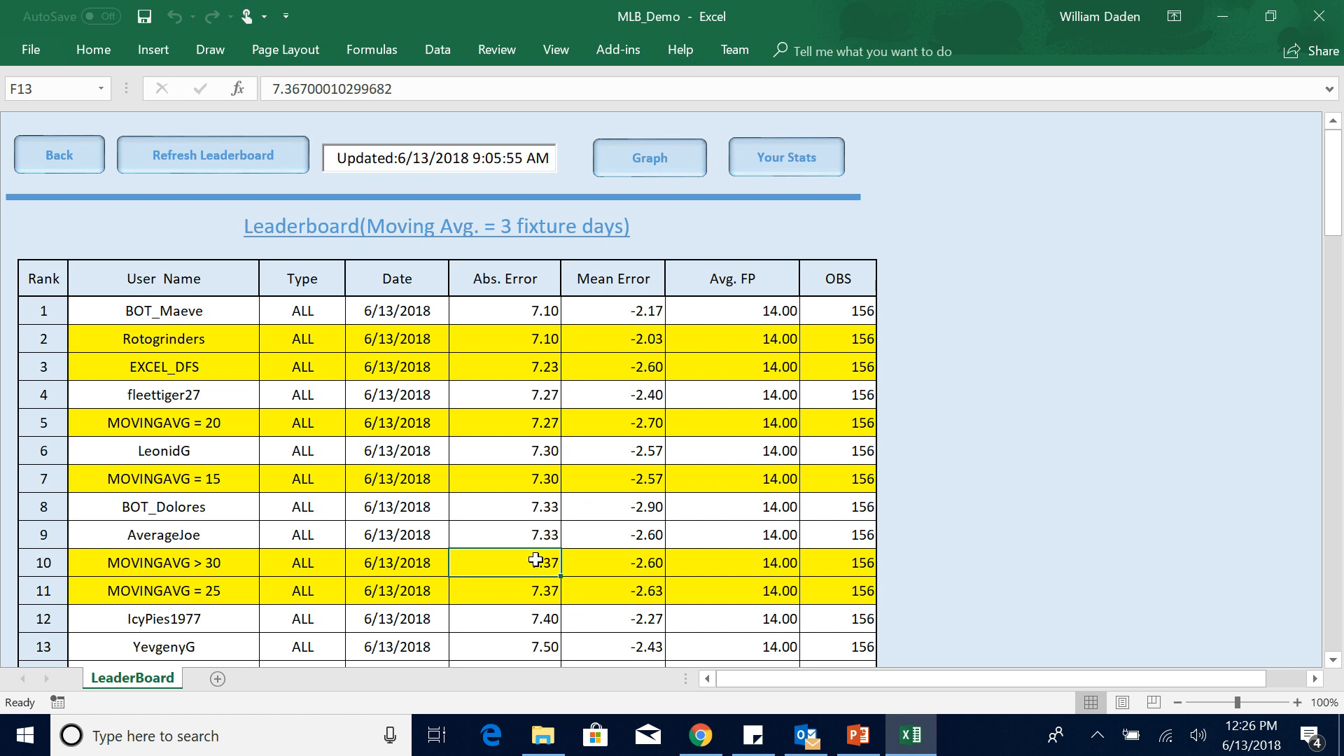
pyautogui.click(220, 564)
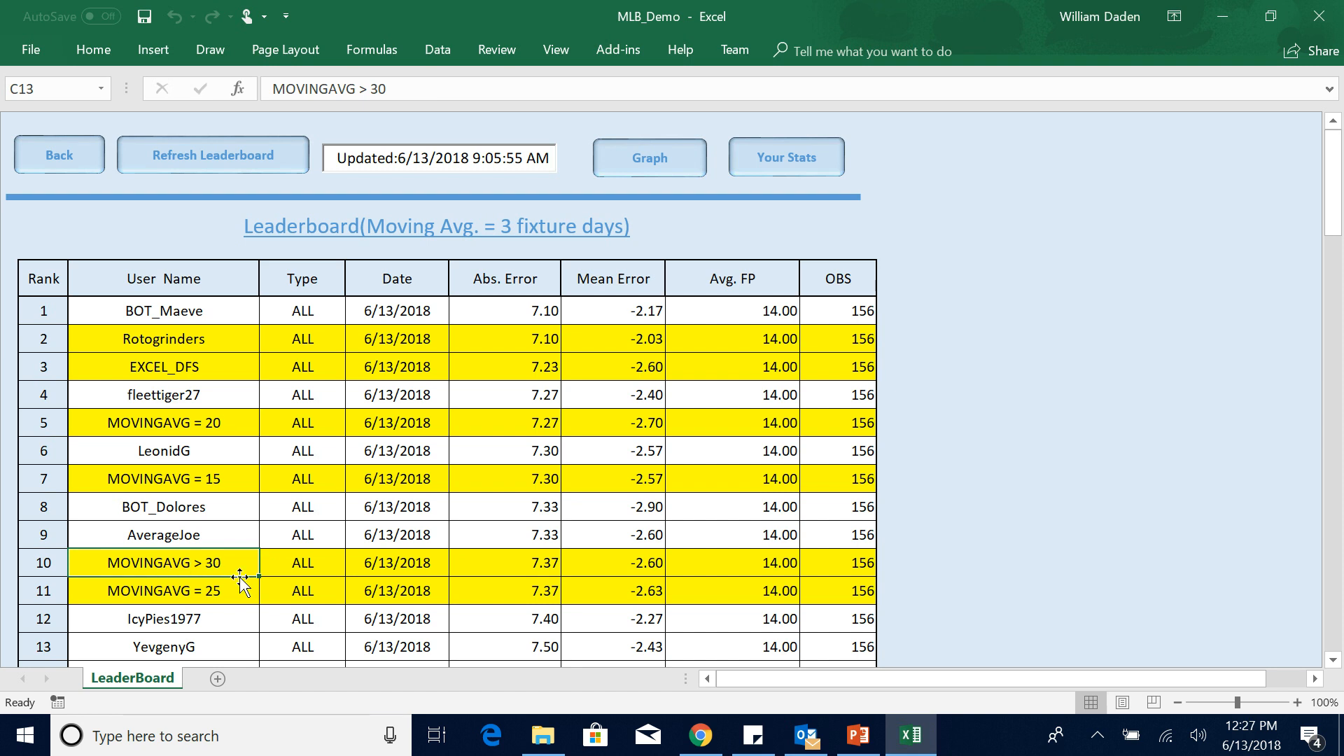
pyautogui.click(546, 564)
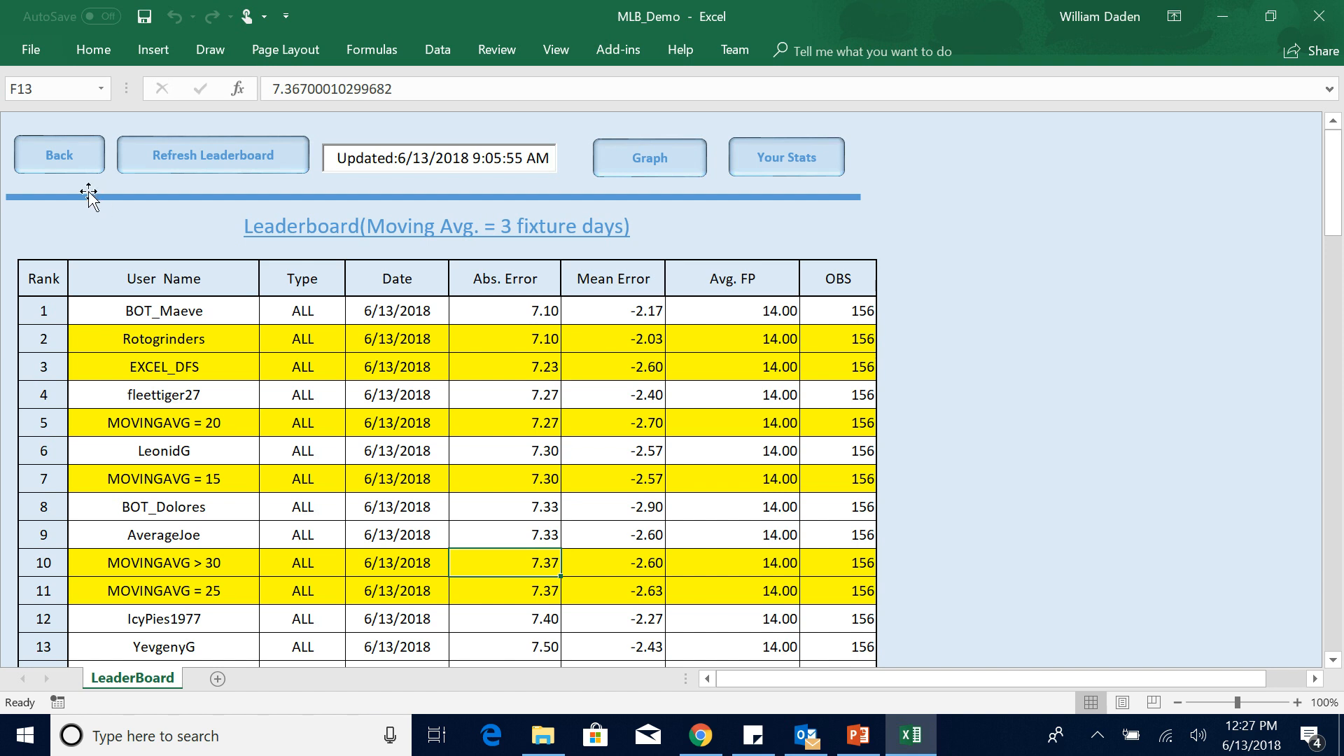
pyautogui.click(51, 161)
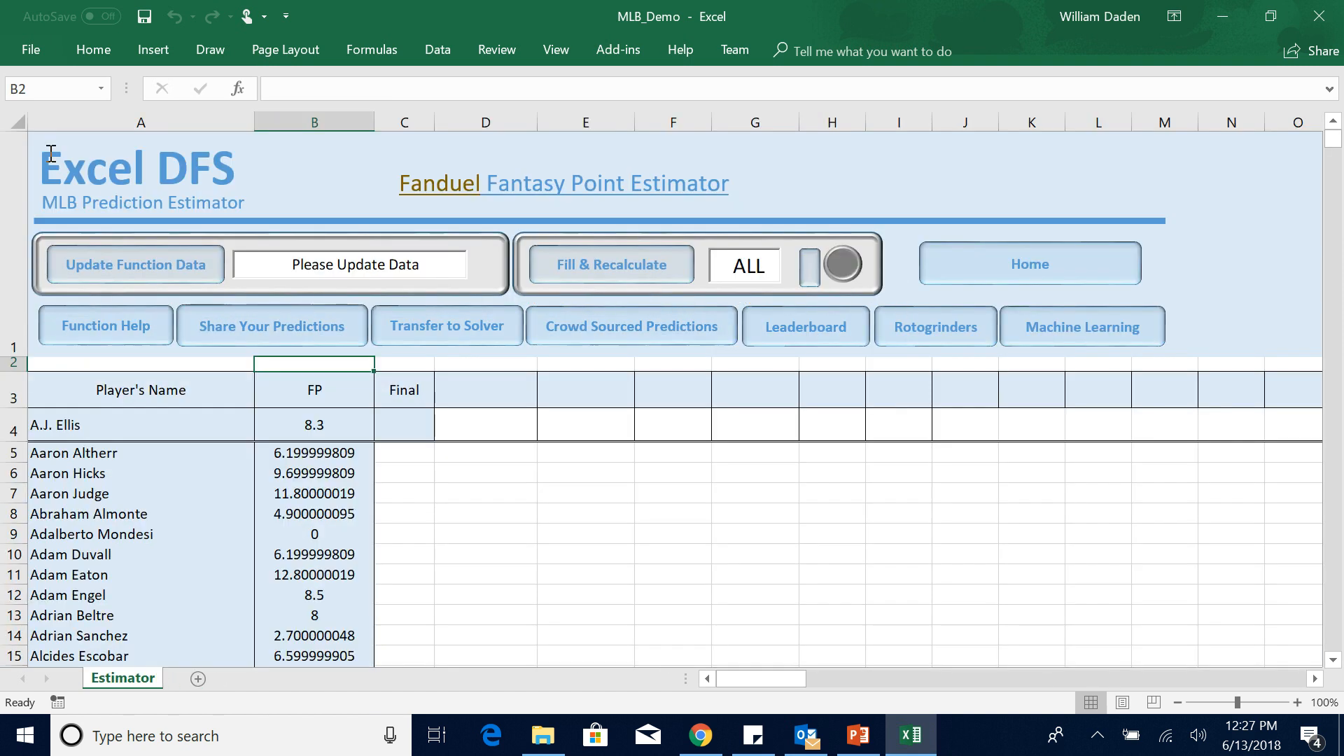
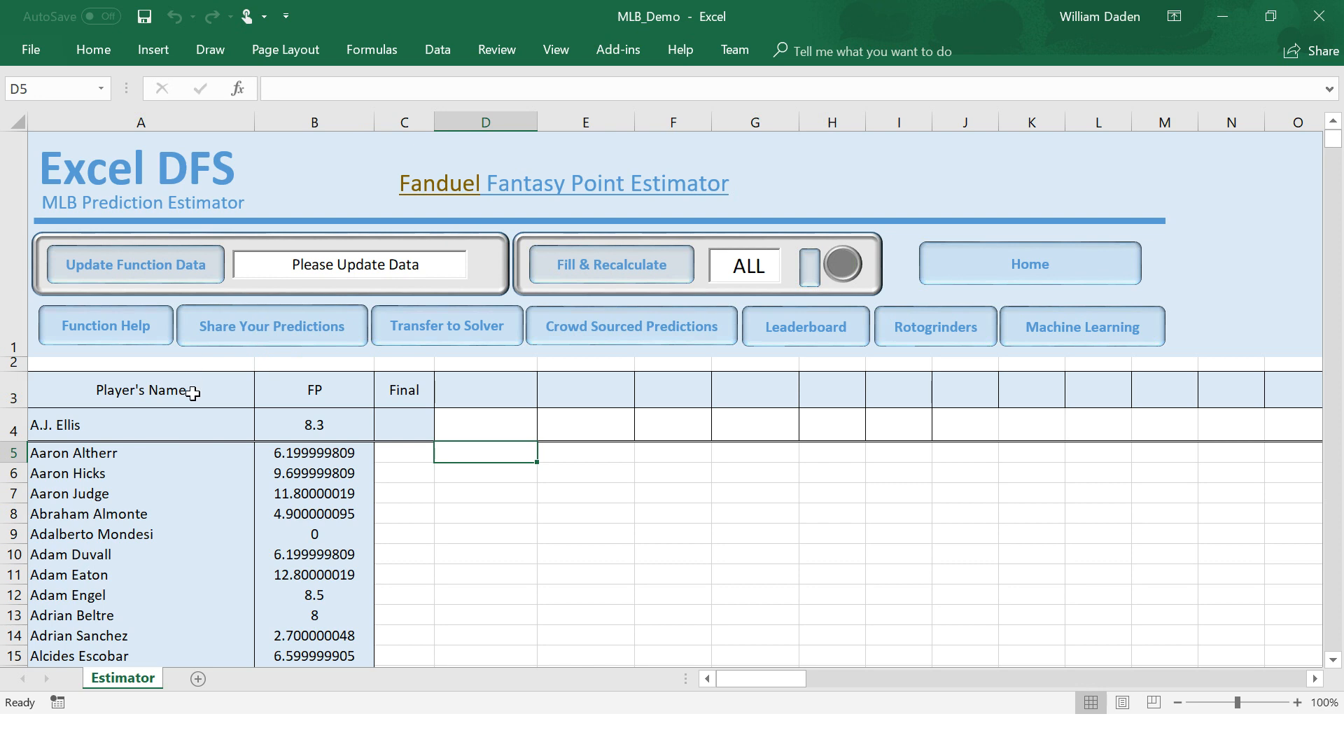
# Update the Estimator's function data and consult the function help for the MLB_MAVGFP syntax.
pyautogui.click(150, 263)
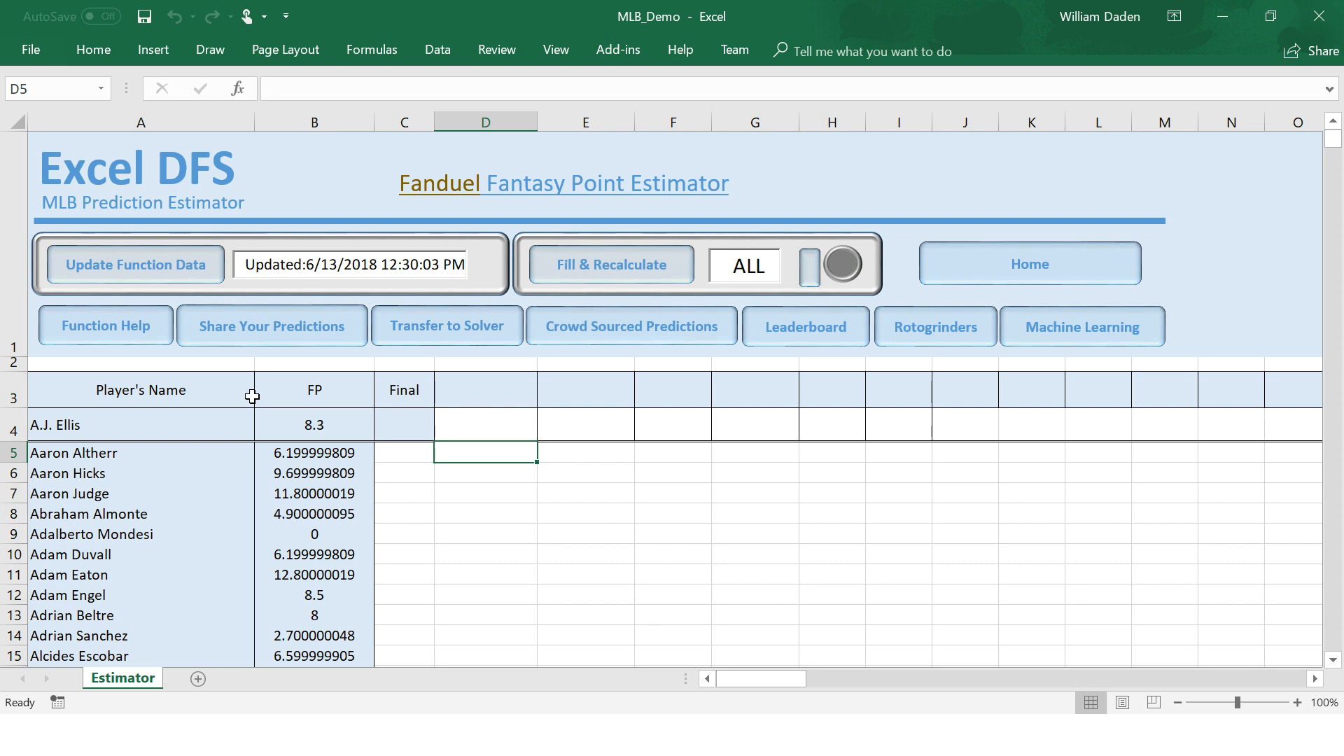
pyautogui.click(566, 495)
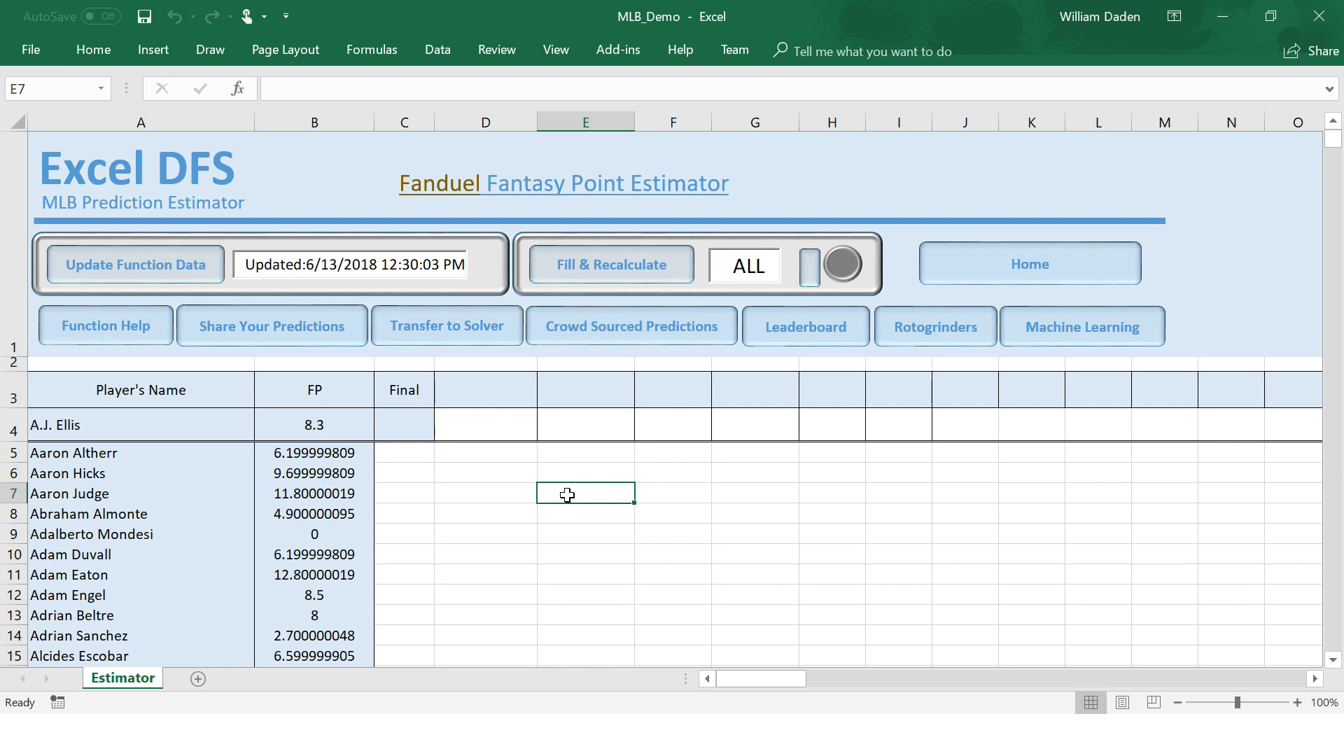
pyautogui.click(113, 336)
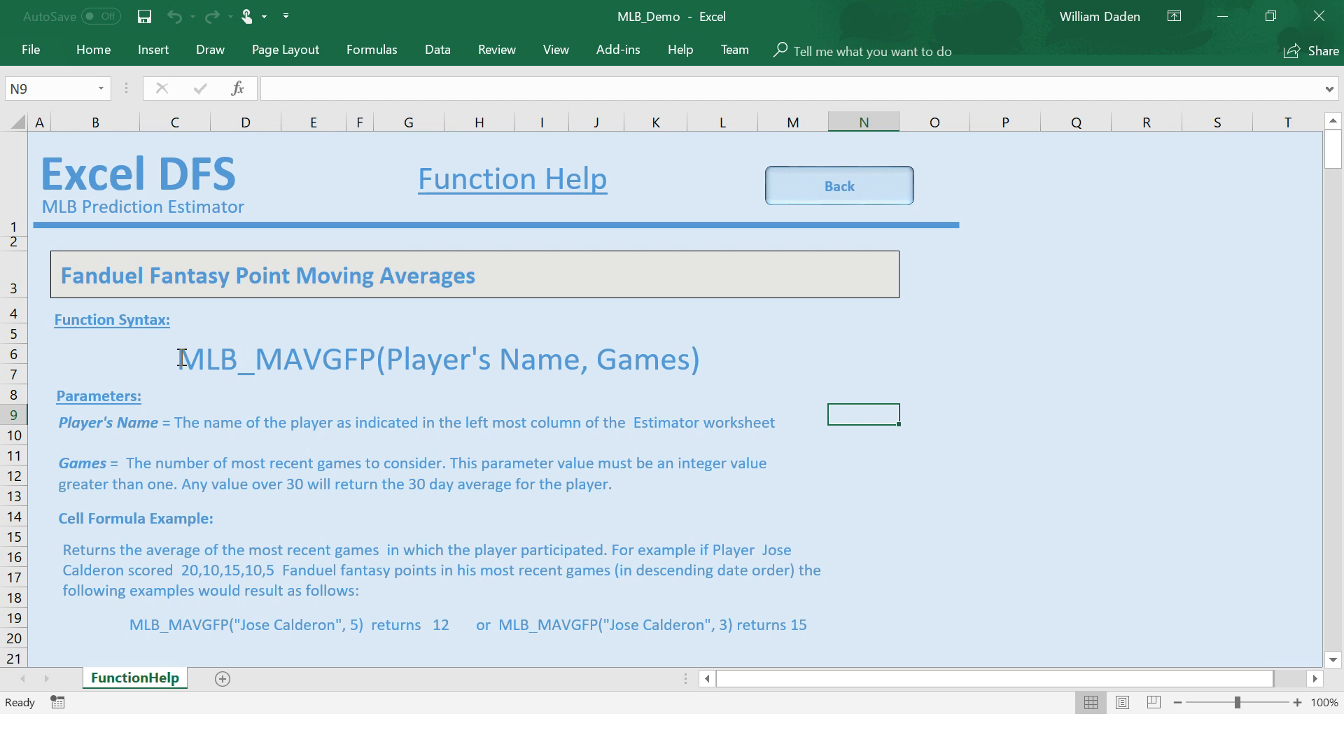
pyautogui.click(823, 188)
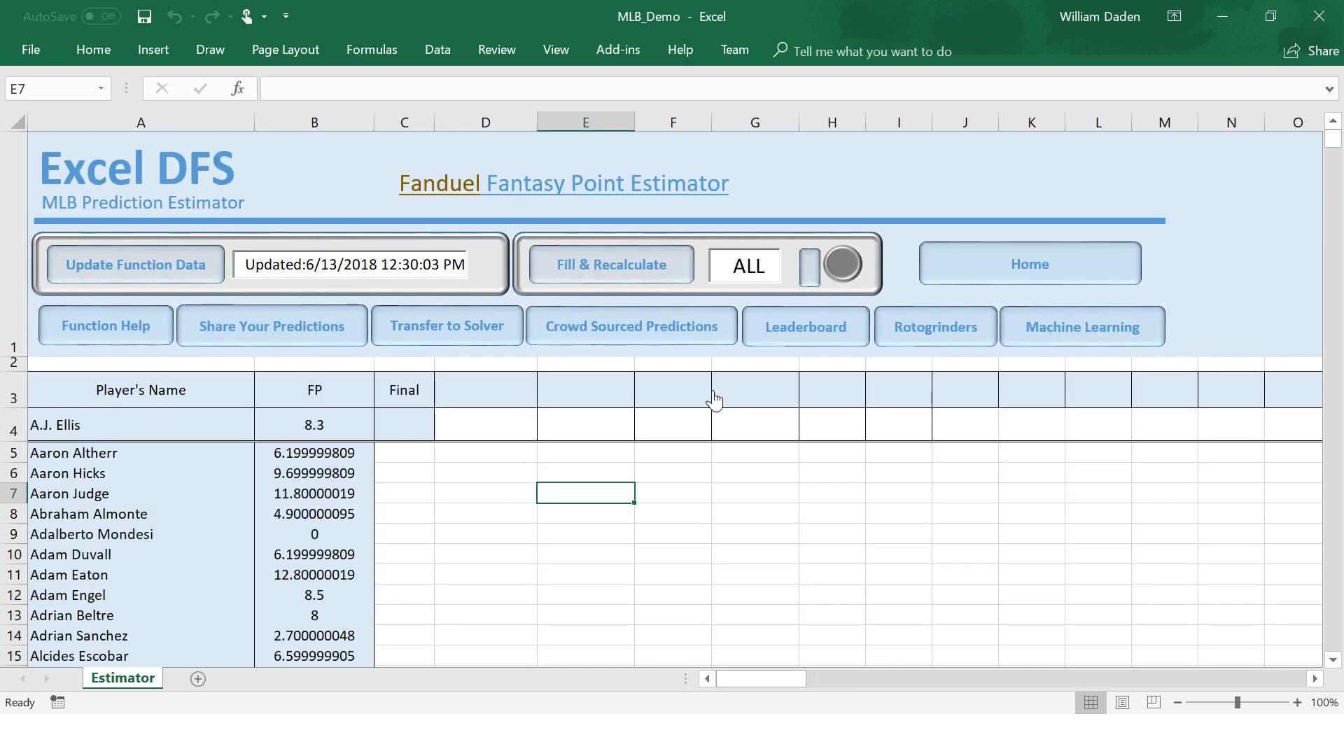
# Enter the sample values 1, 2, 3 and 4 in cells E6 to E9 of the Estimator.
pyautogui.click(579, 474)
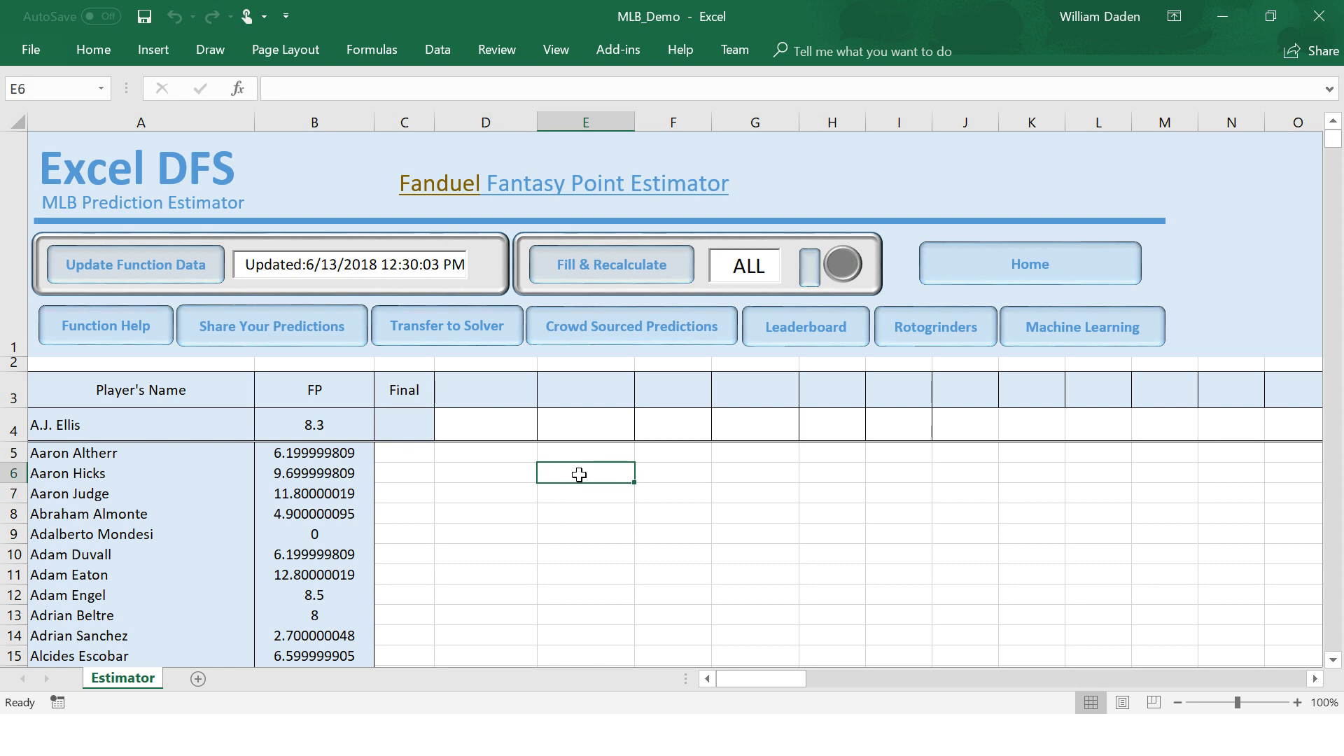
pyautogui.write('10')
pyautogui.press('Return')
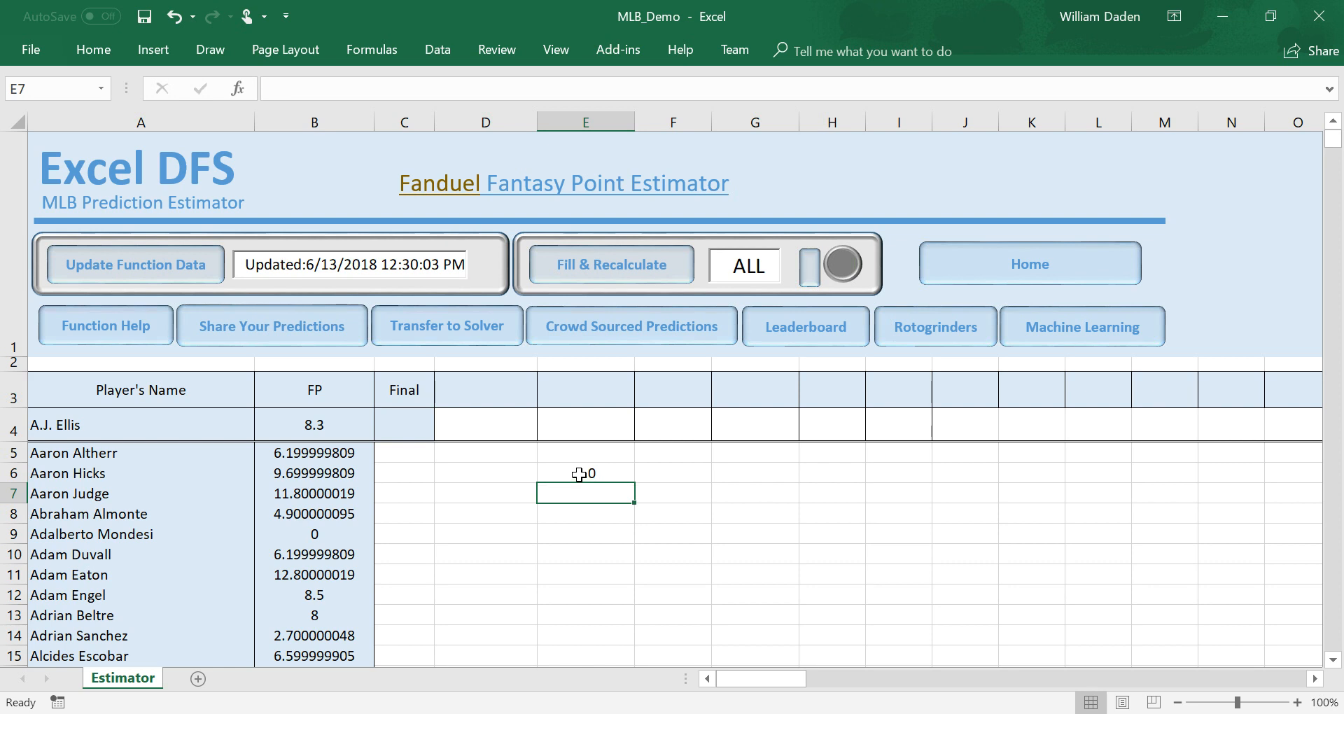
pyautogui.write('2')
pyautogui.press('Return')
pyautogui.write('3')
pyautogui.press('Return')
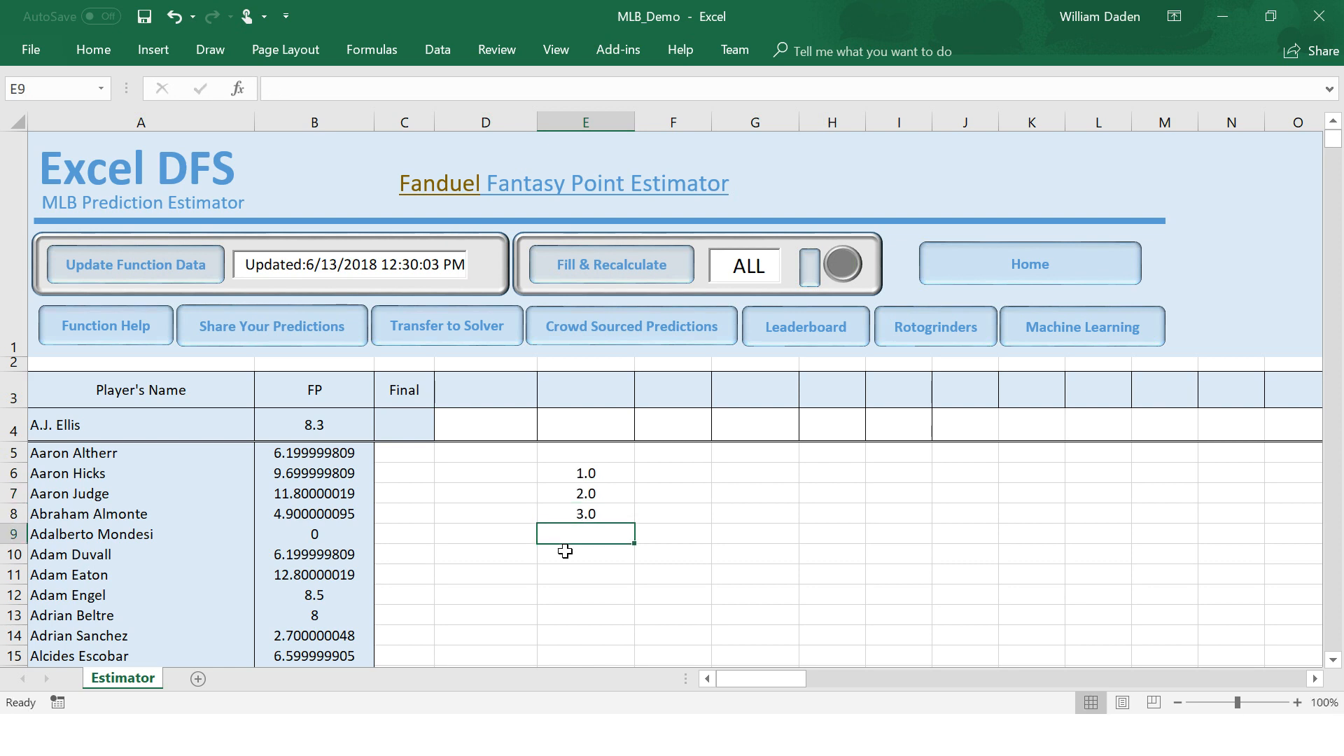
pyautogui.write('4')
pyautogui.press('Return')
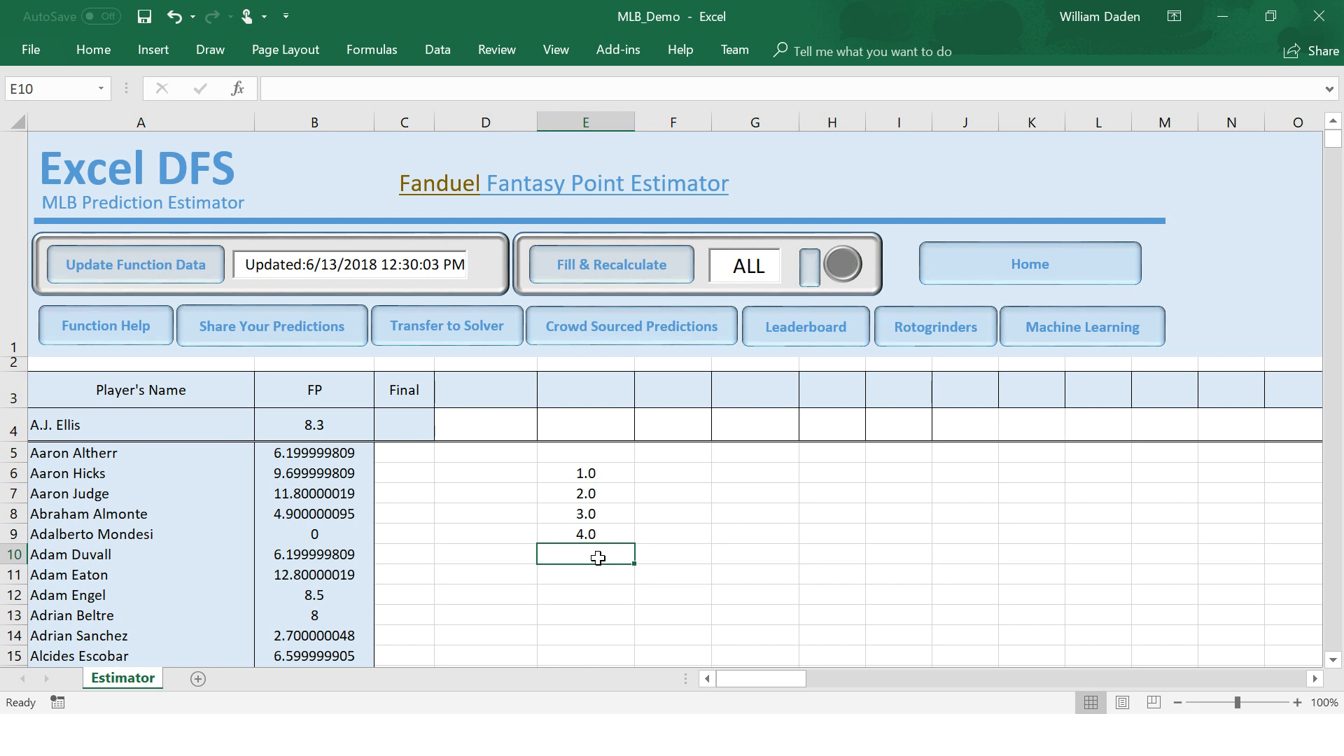
# Total the sample values in E10 with the formula =SUM(E6:E9) and inspect the resulting cell.
pyautogui.write('=')
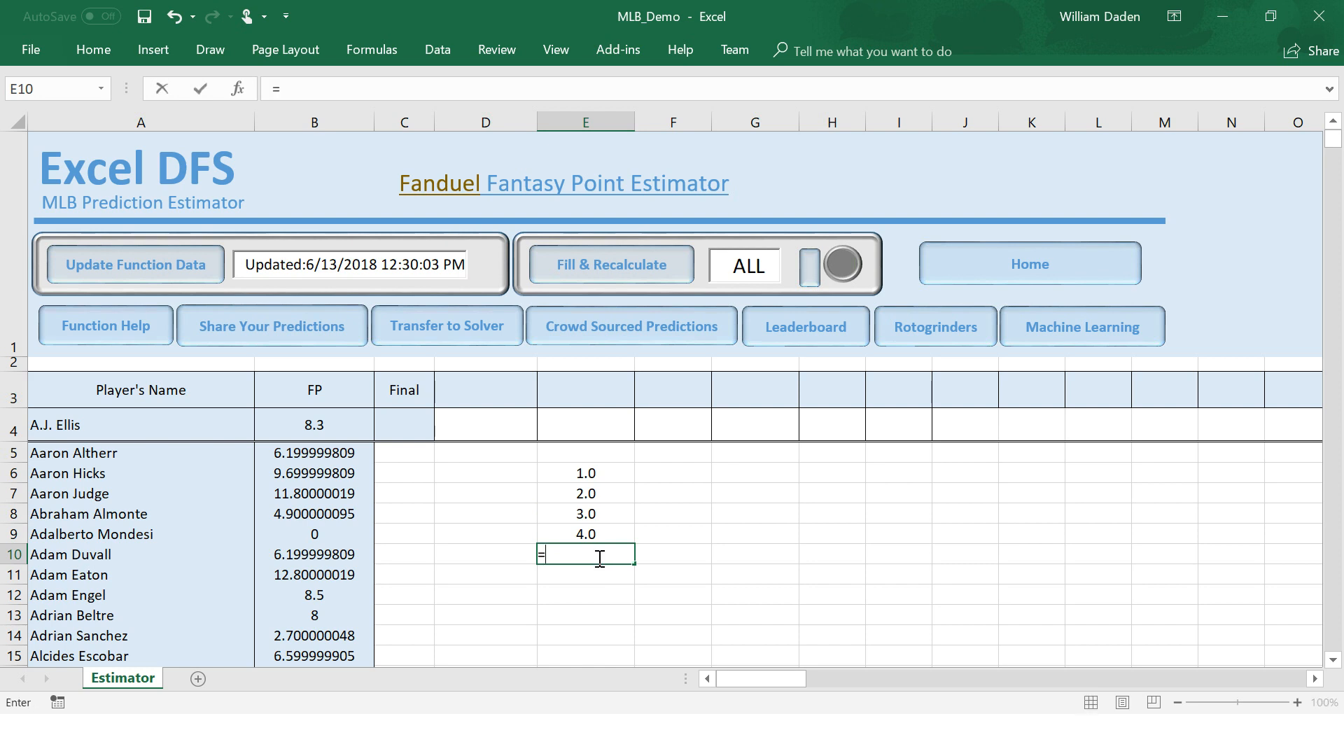
pyautogui.write('sum(')
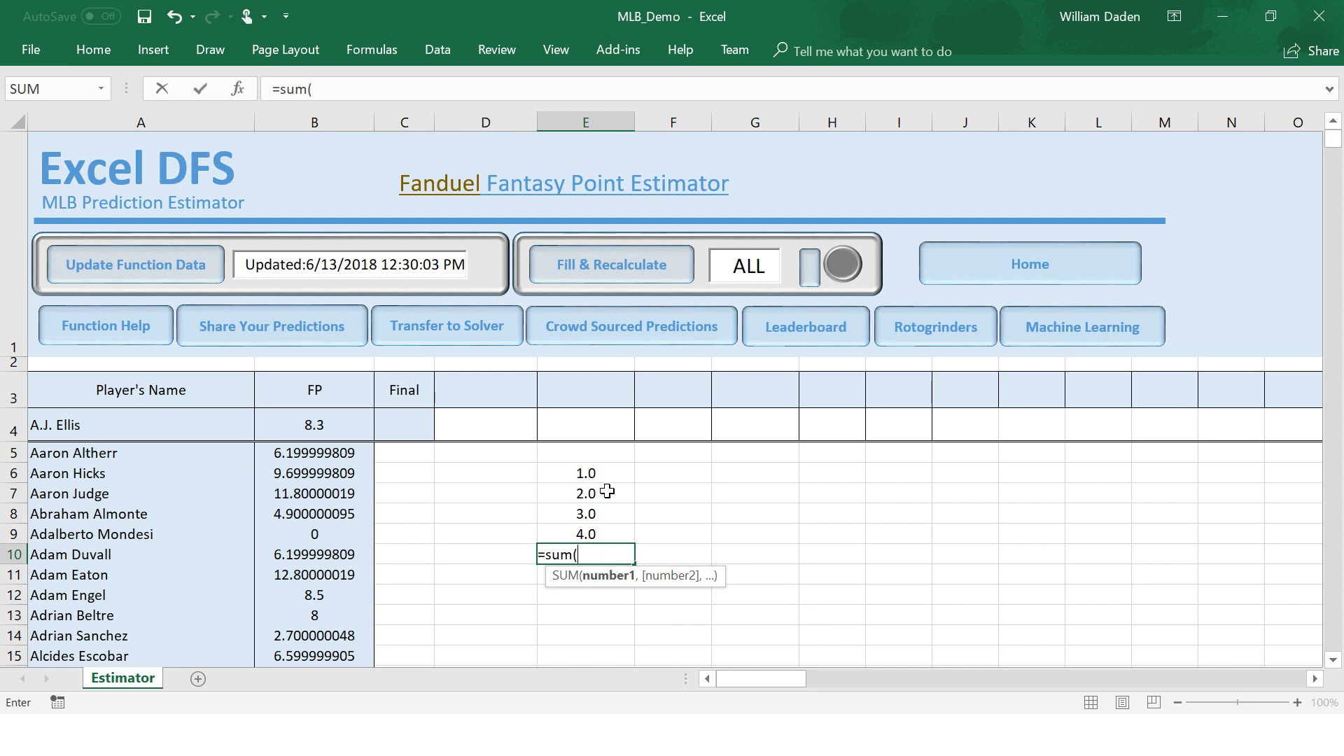
pyautogui.moveTo(596, 470); pyautogui.dragTo(606, 532)
pyautogui.write(')')
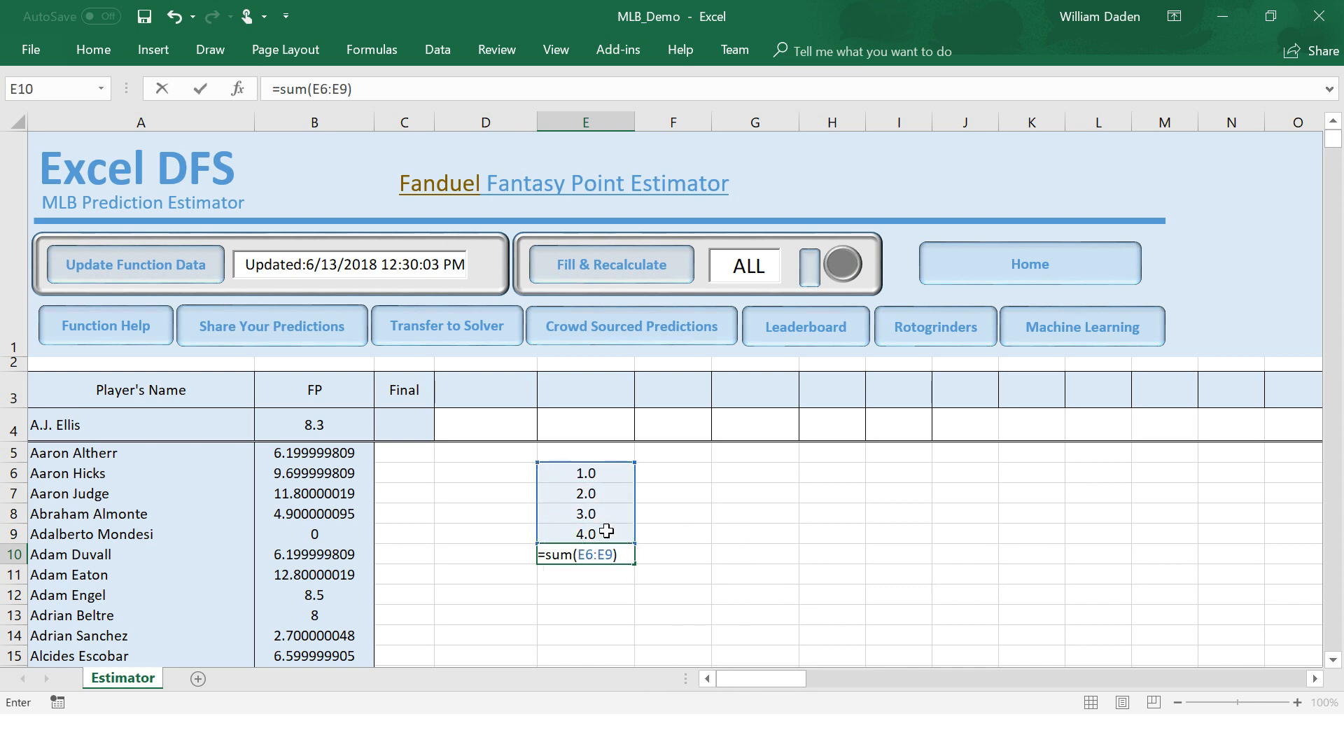
pyautogui.press('Return')
pyautogui.click(600, 556)
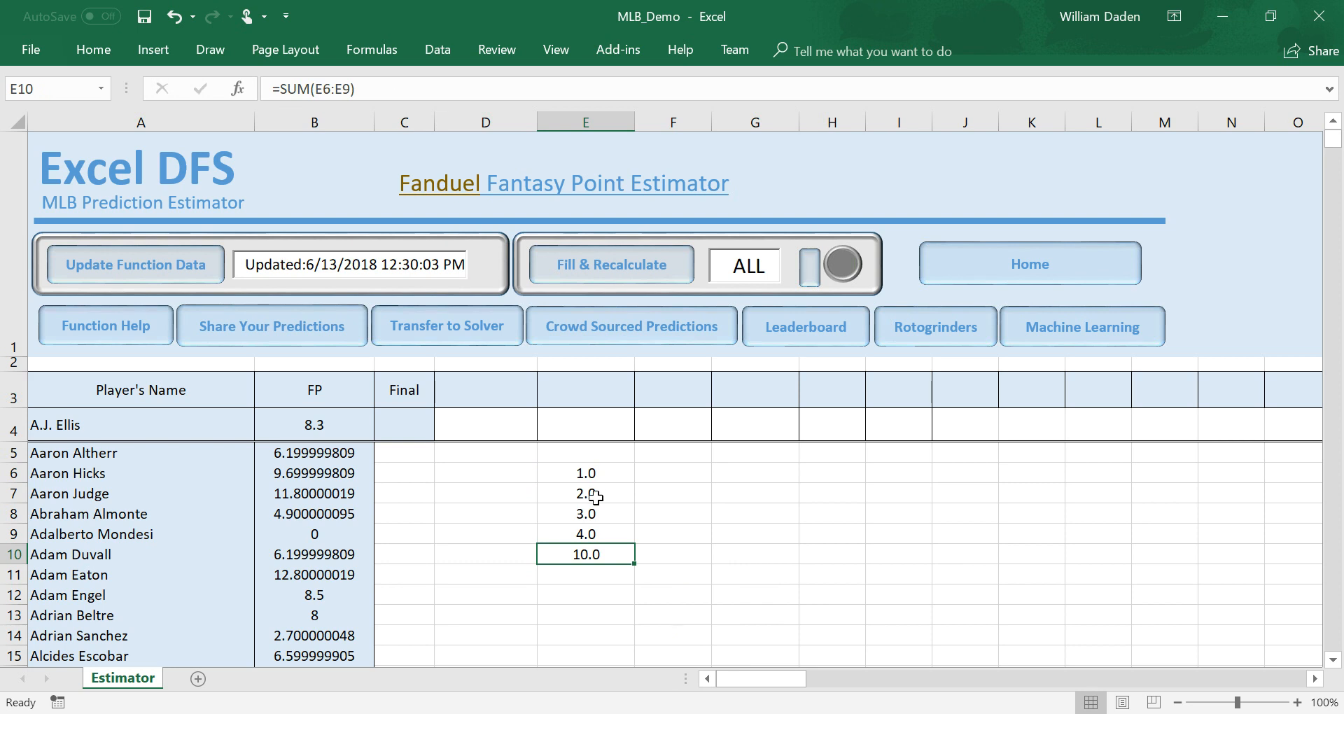
# Enter 8 in F10 and calculate its square root in F11 with the formula =SQRT(F10).
pyautogui.click(671, 554)
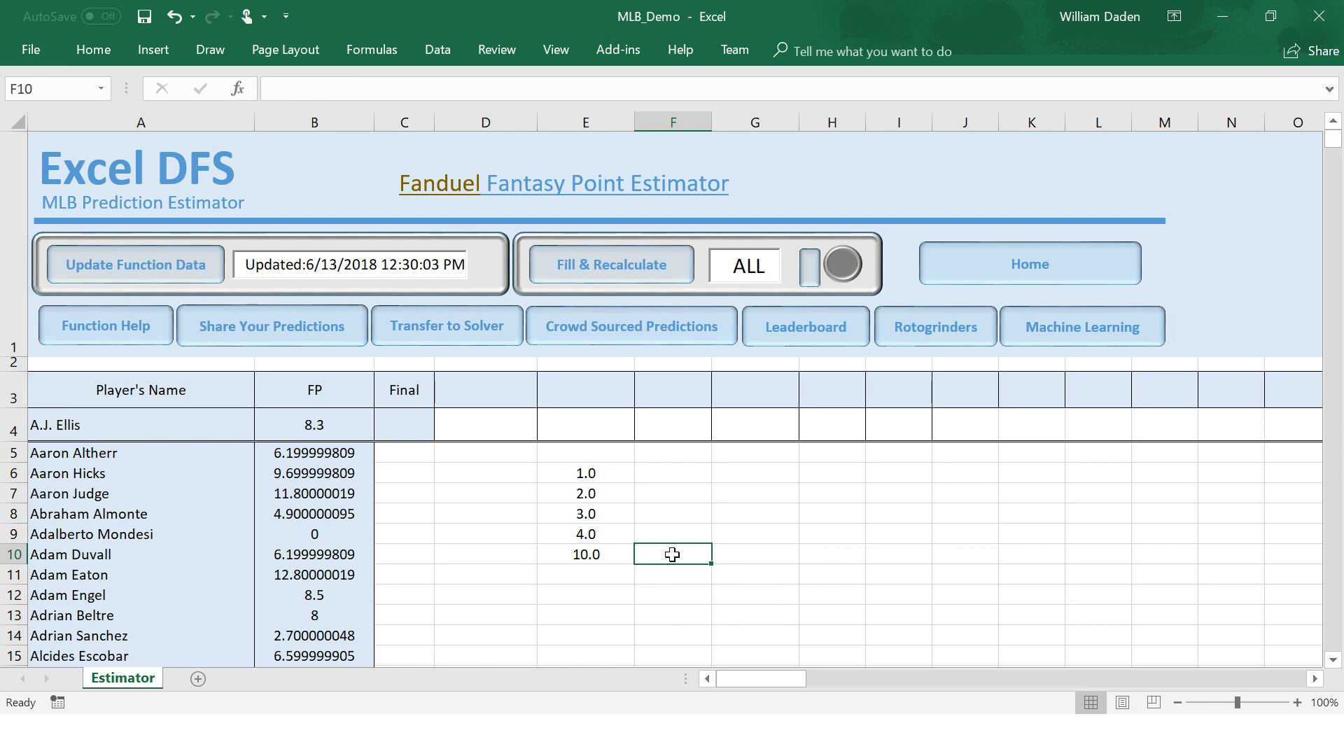
pyautogui.write('8')
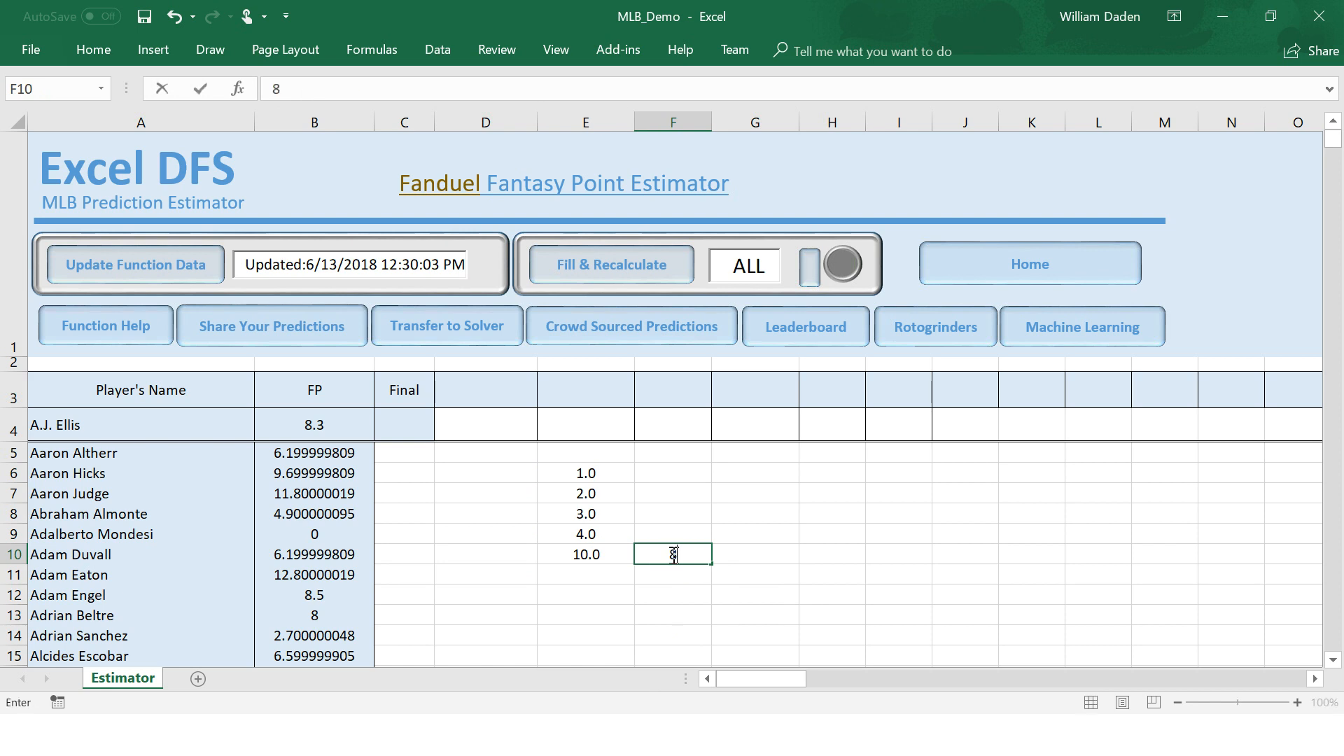
pyautogui.press('Return')
pyautogui.write('=')
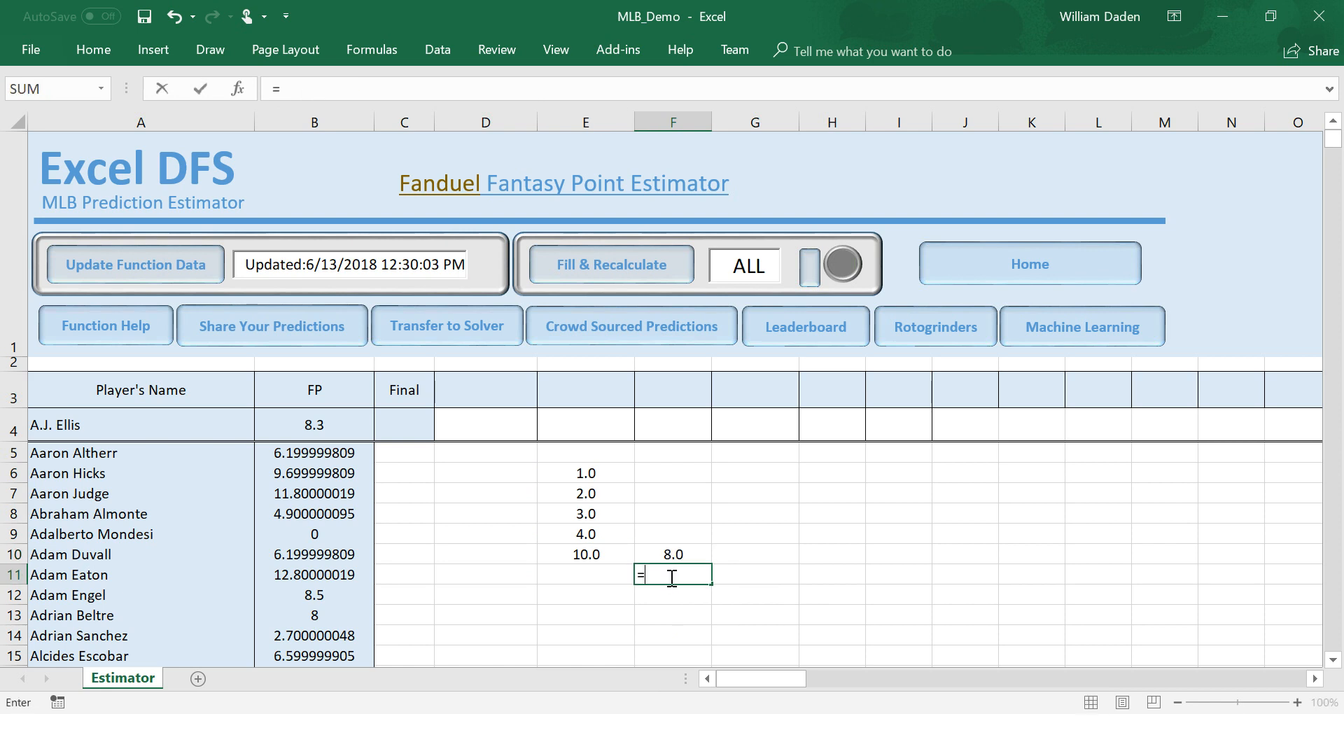
pyautogui.write('sqr')
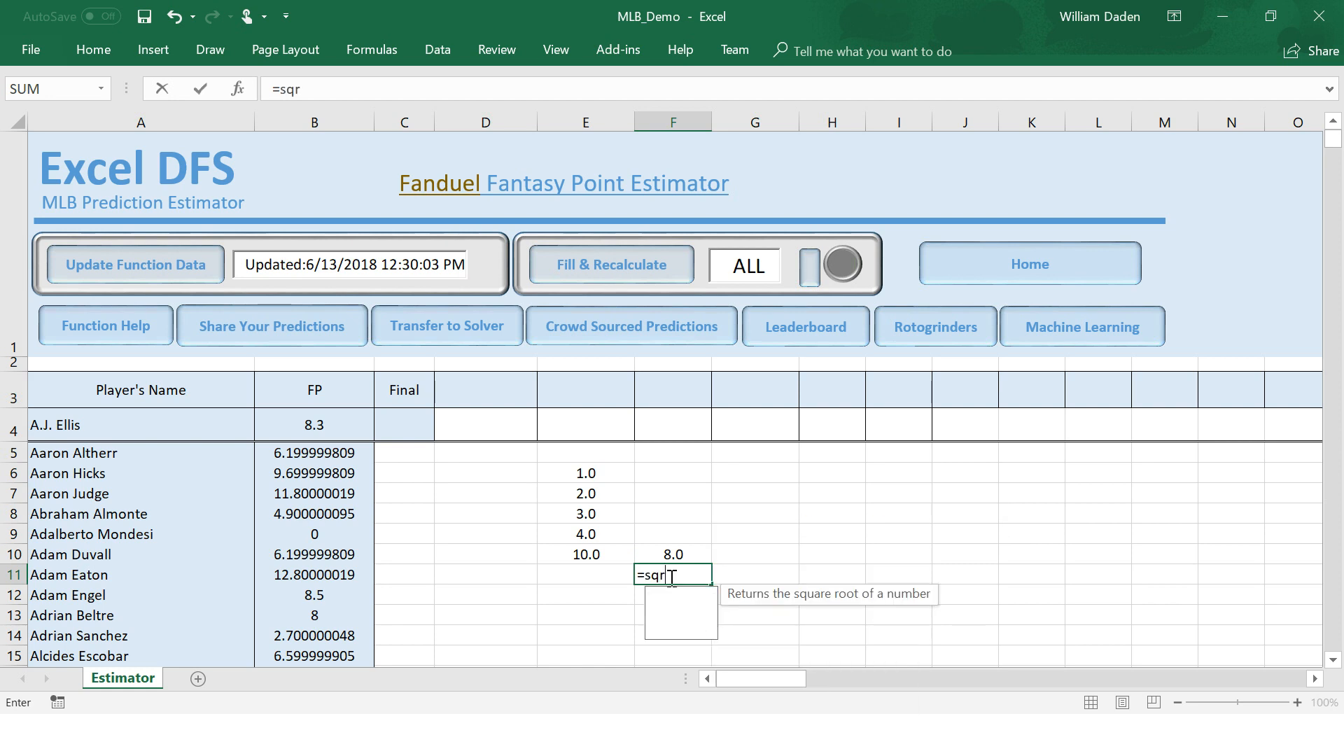
pyautogui.write('t(')
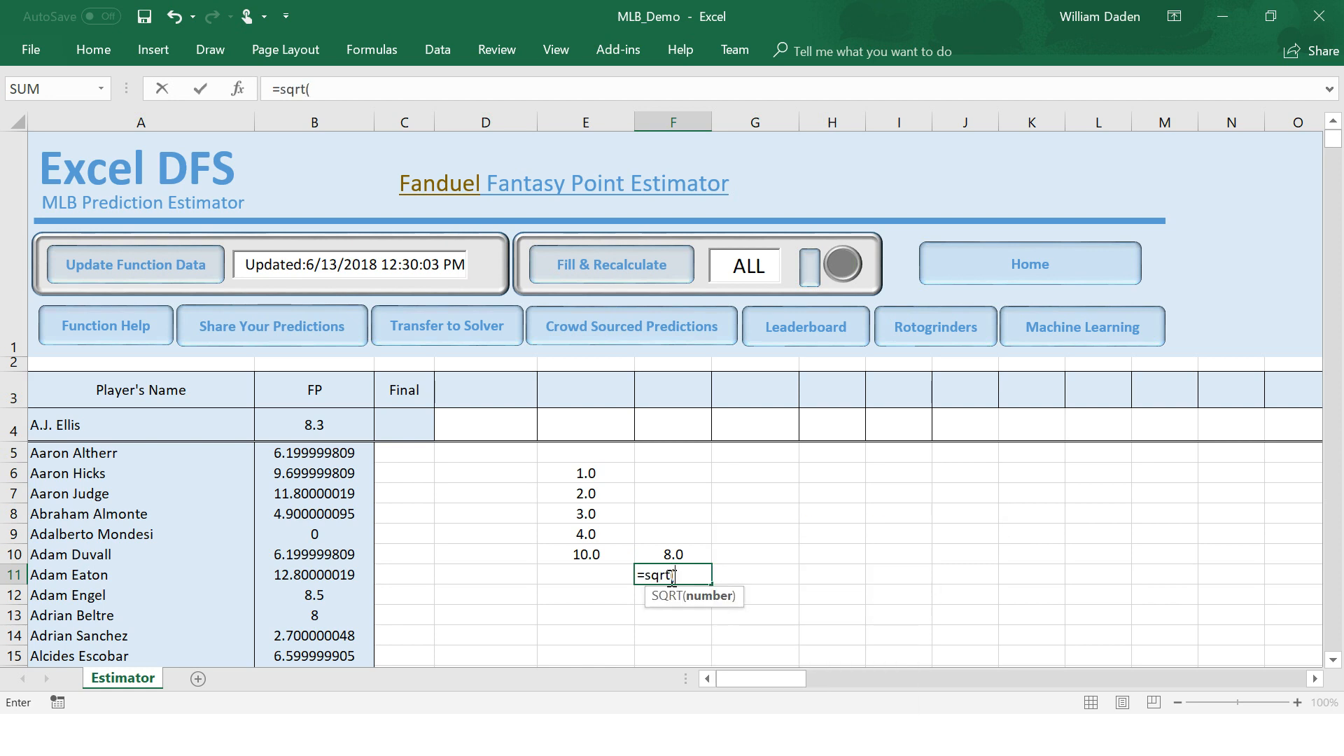
pyautogui.click(669, 554)
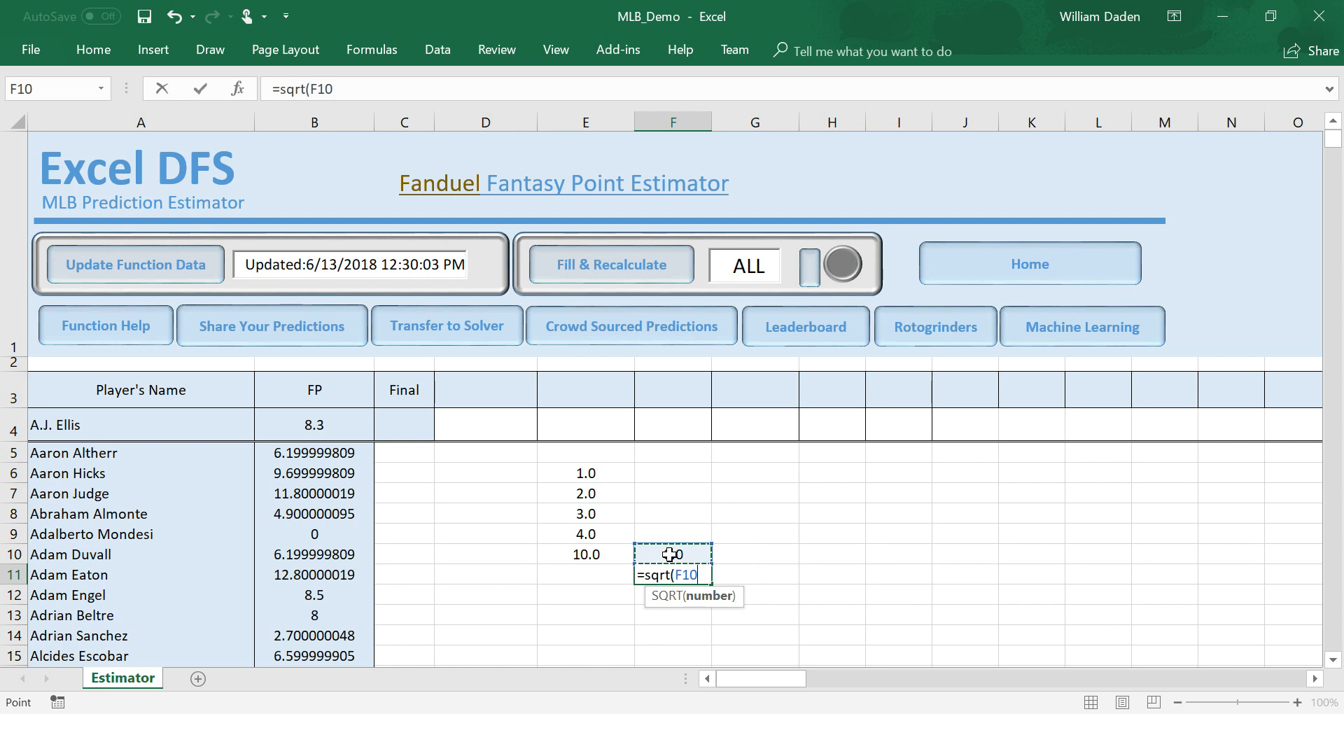
pyautogui.write(')')
pyautogui.press('Return')
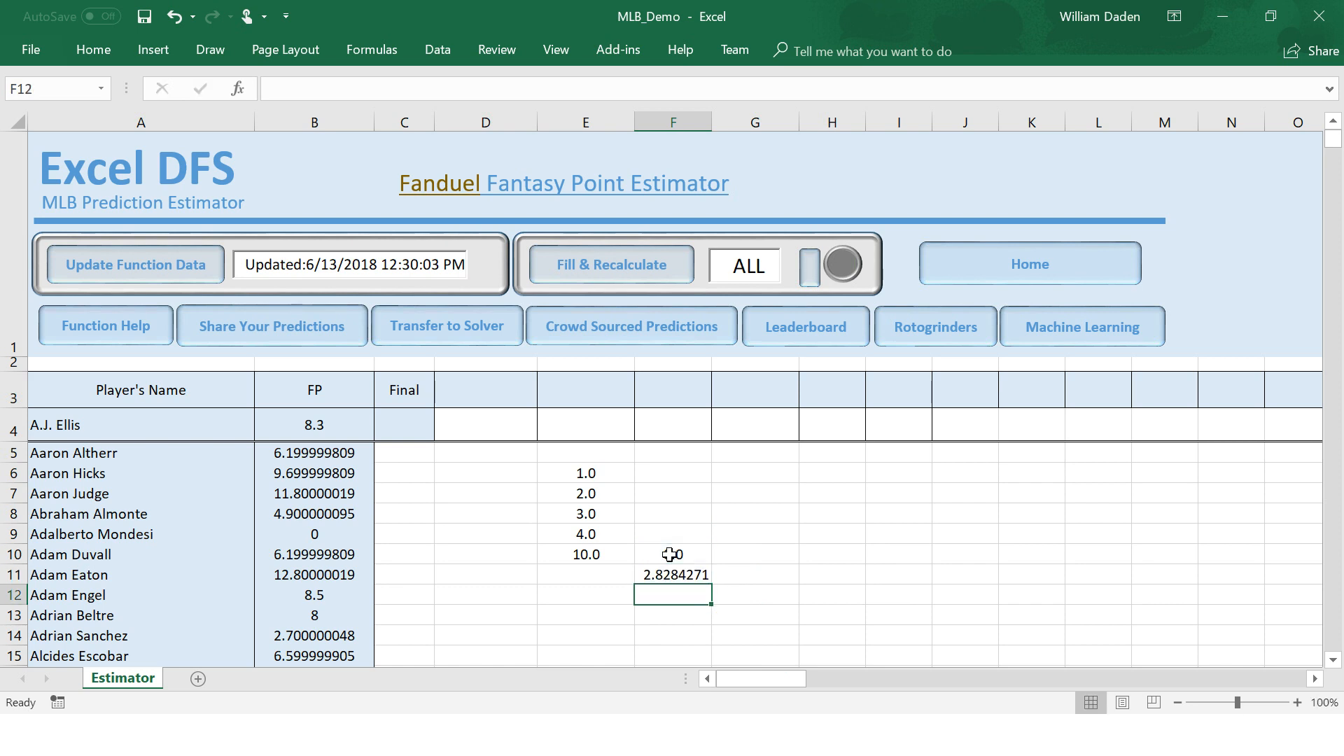
pyautogui.click(669, 575)
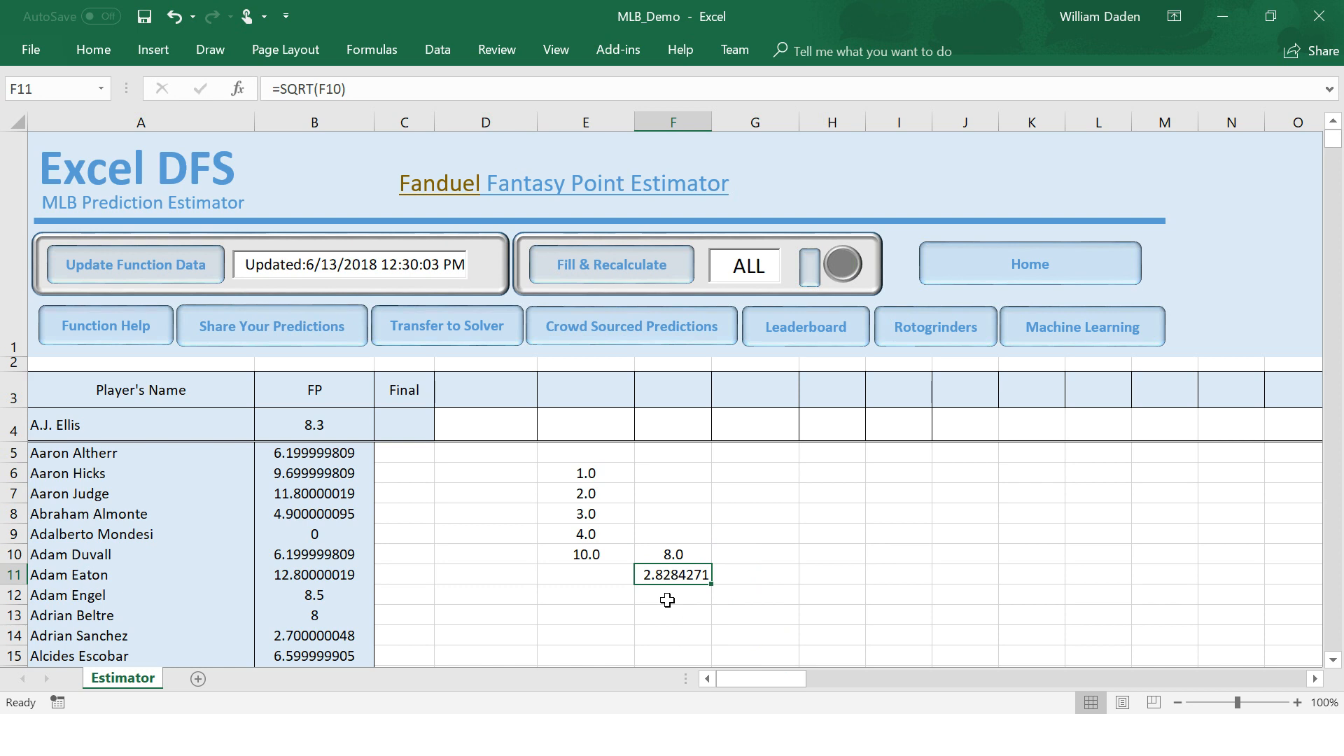
# Set F10 to 9 and check how the square root formula in F11 responds.
pyautogui.click(669, 558)
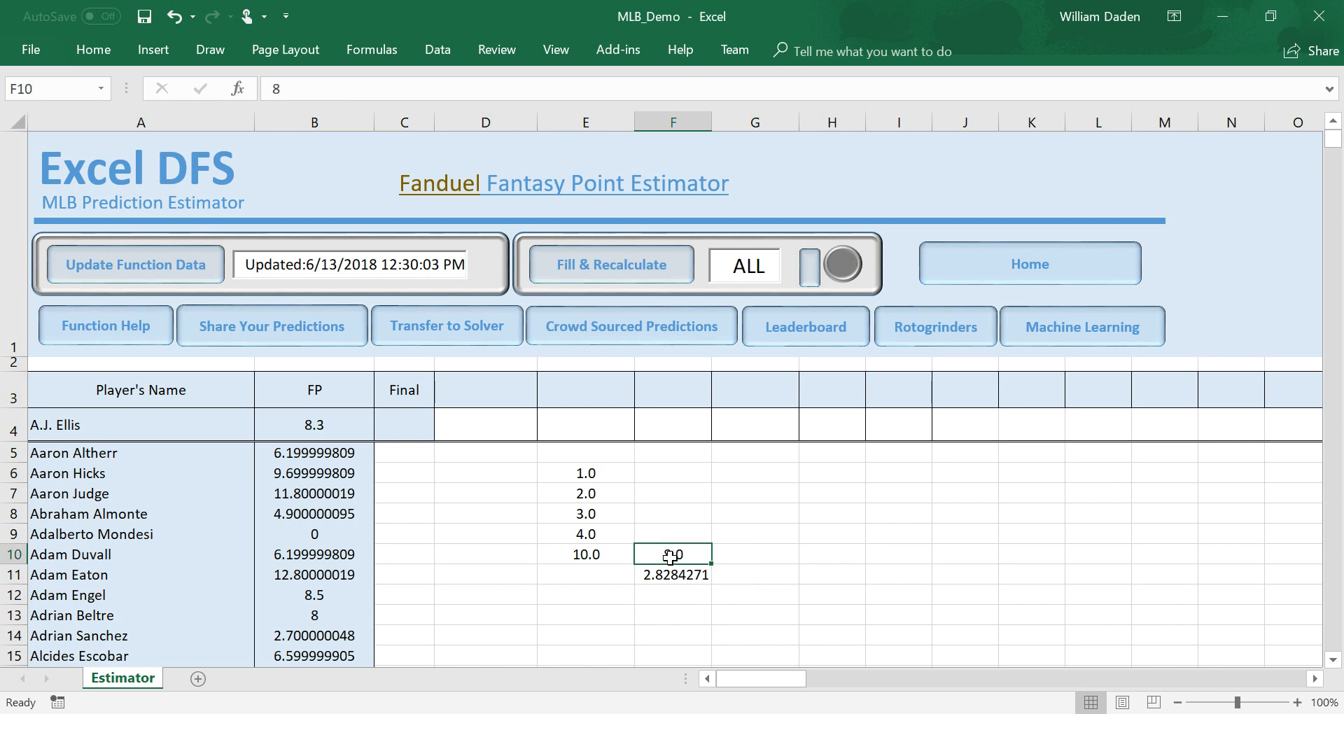
pyautogui.write('9')
pyautogui.press('Return')
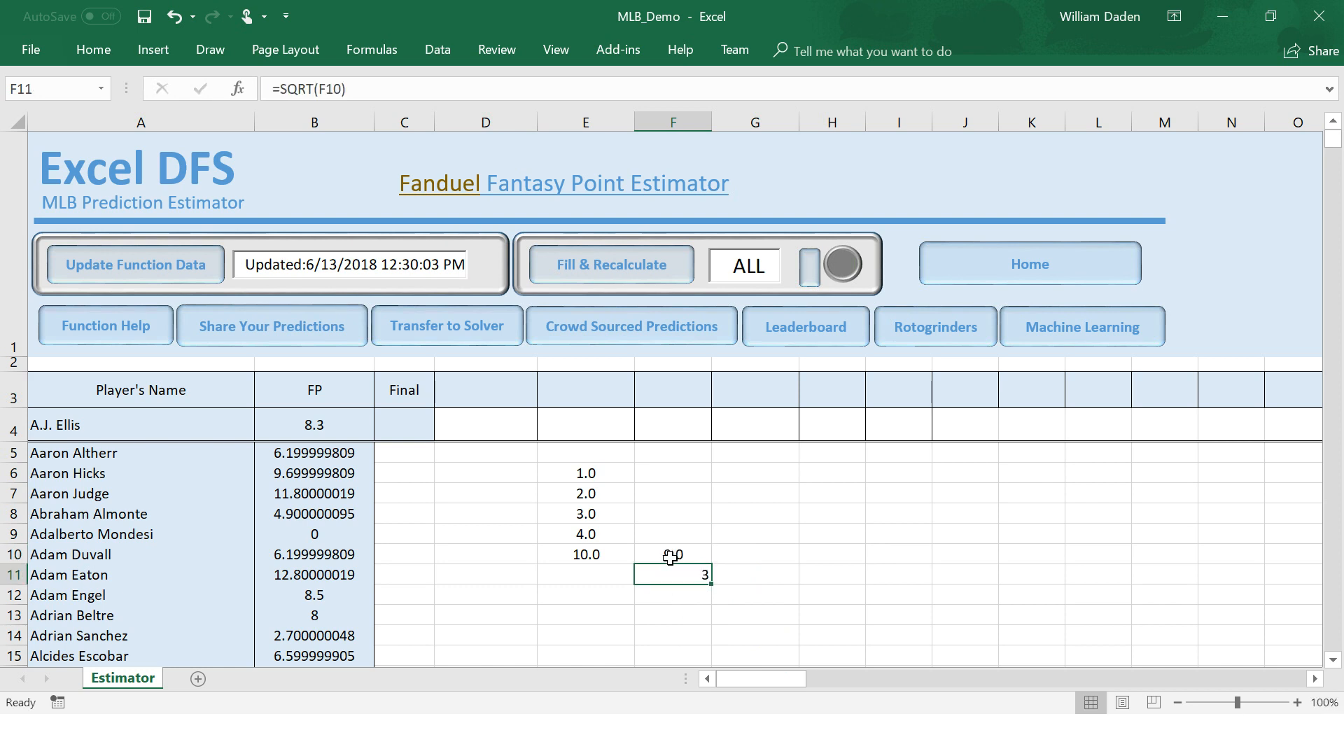
pyautogui.click(675, 597)
pyautogui.click(684, 575)
# Clear the sample values and formulas from E6:E10, F10 and F11.
pyautogui.moveTo(595, 470); pyautogui.dragTo(597, 565)
pyautogui.press('Delete')
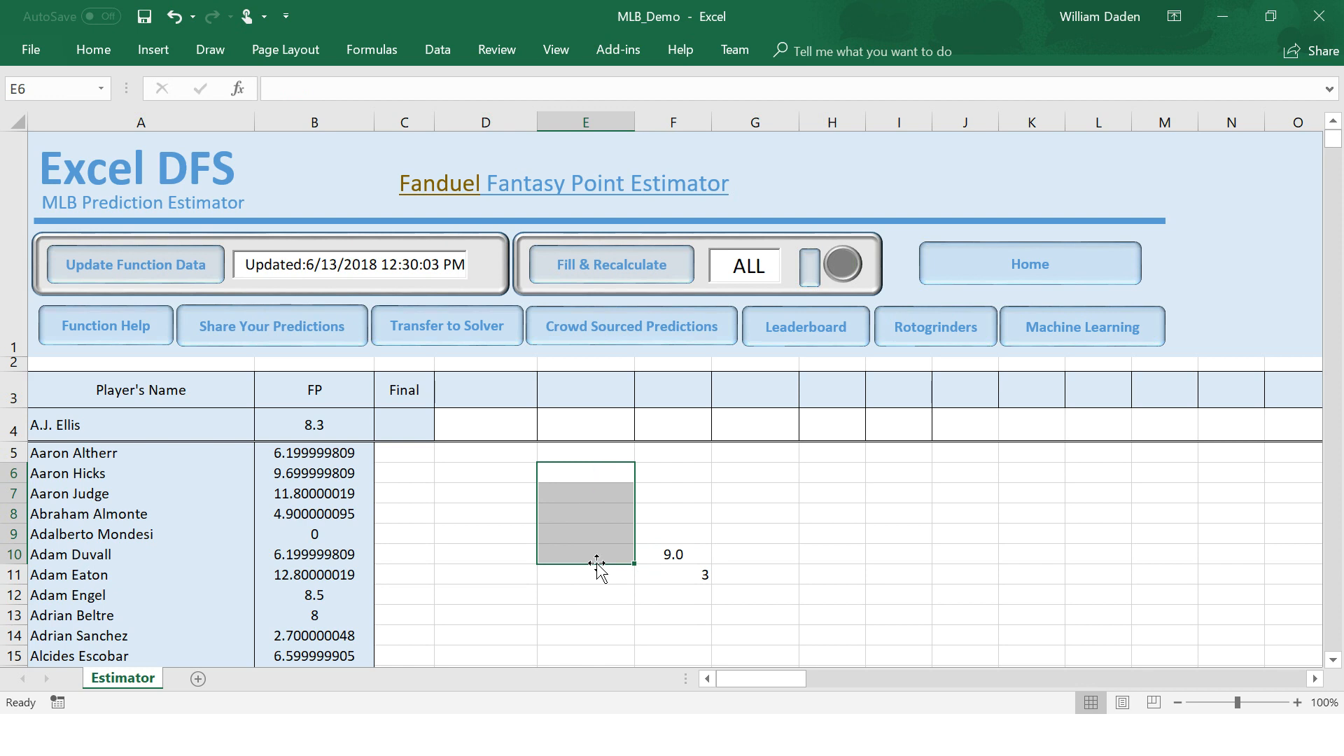
pyautogui.click(676, 555)
pyautogui.press('Delete')
pyautogui.click(678, 574)
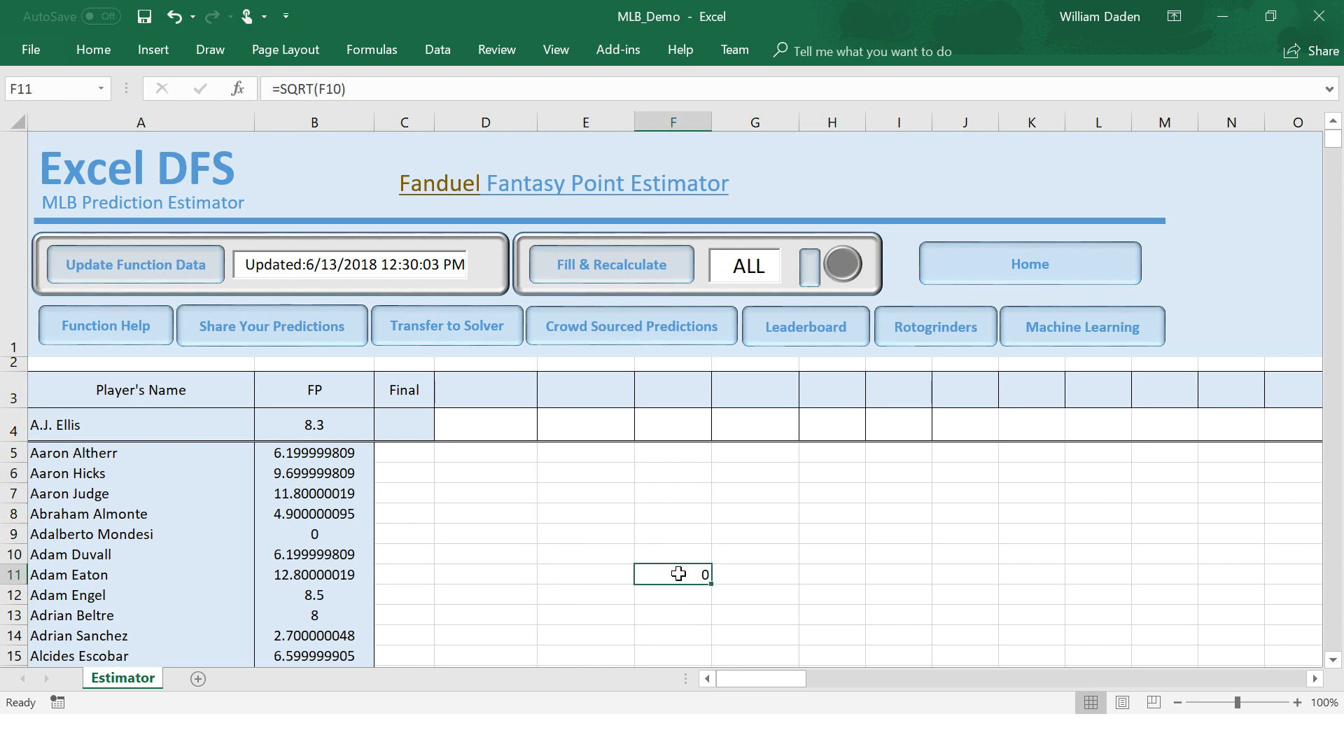
pyautogui.press('Delete')
pyautogui.click(576, 492)
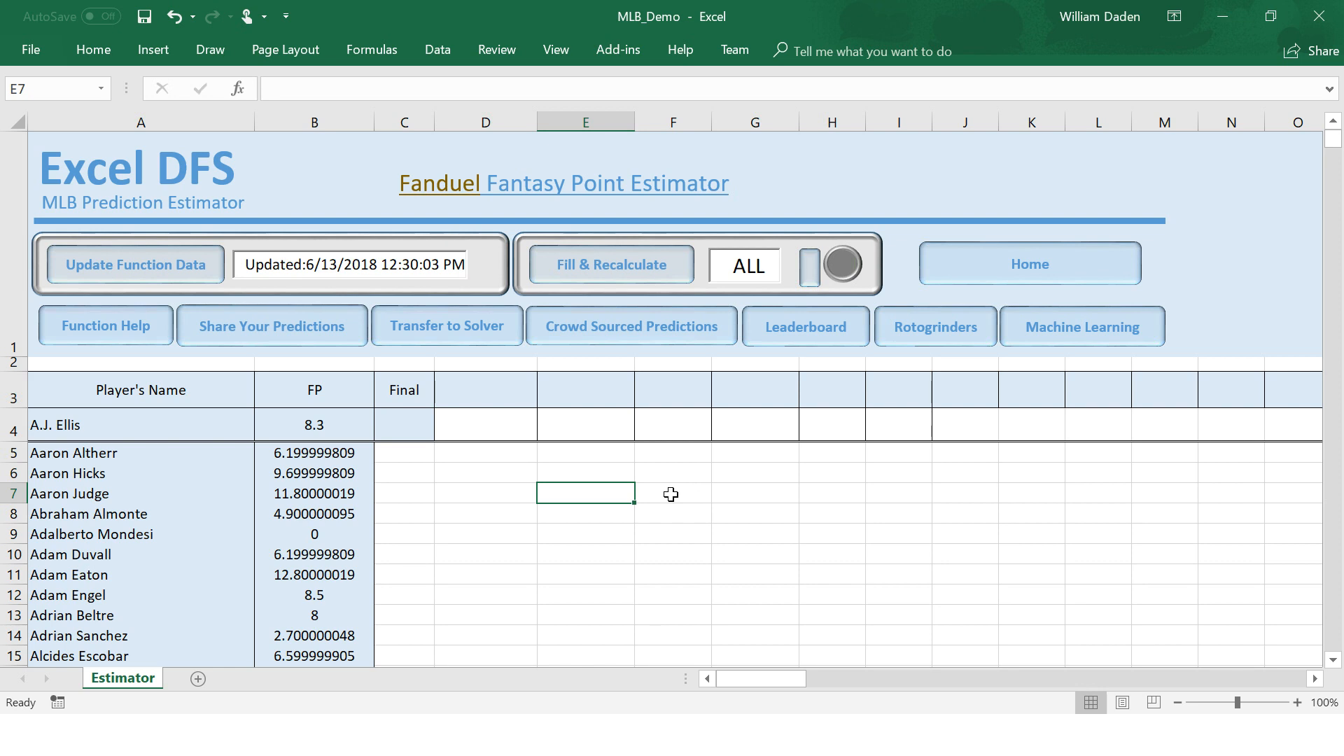
pyautogui.write('=')
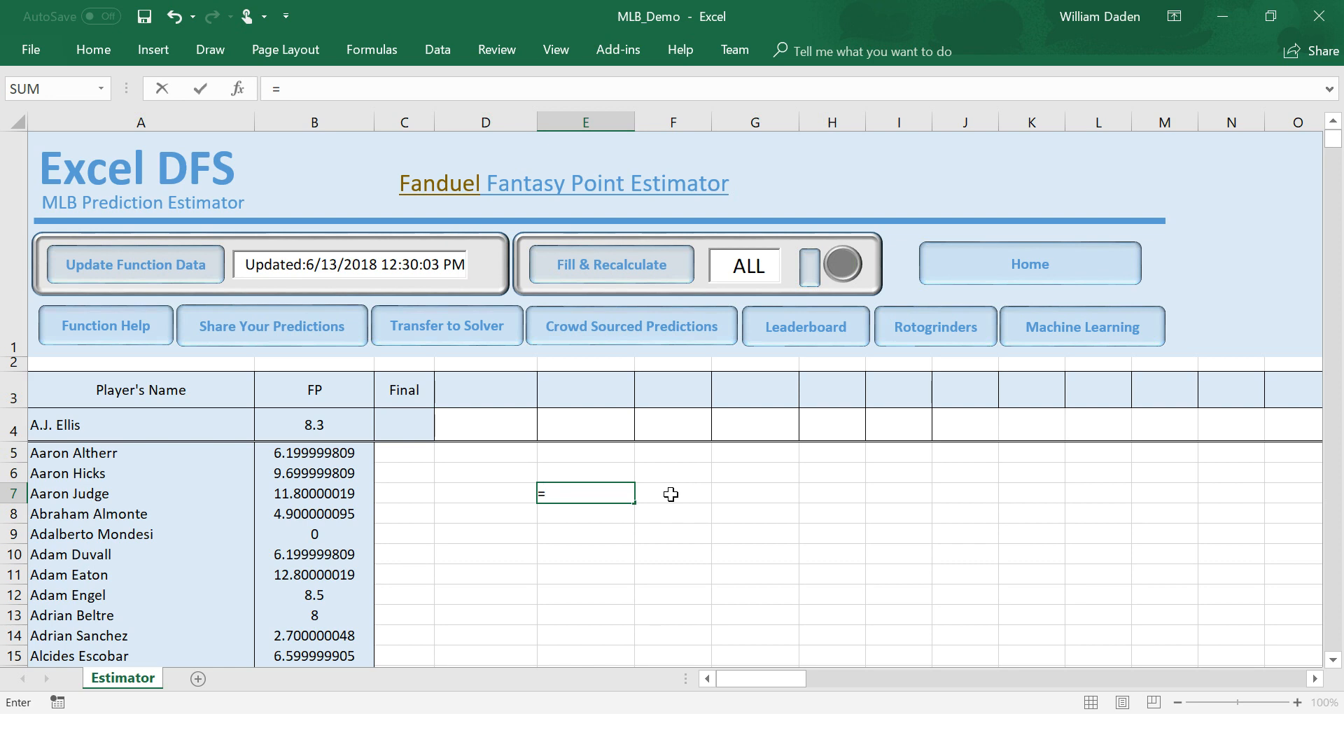
pyautogui.write('i')
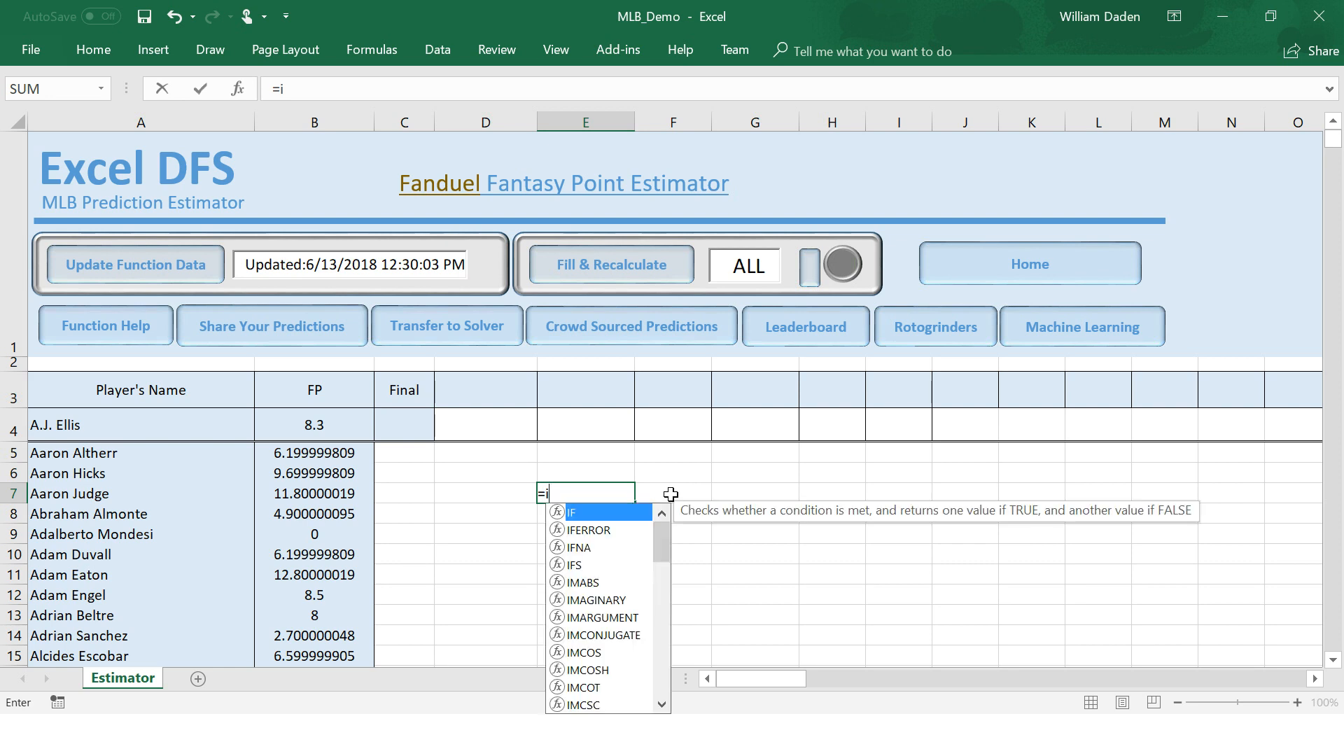
pyautogui.write('f(')
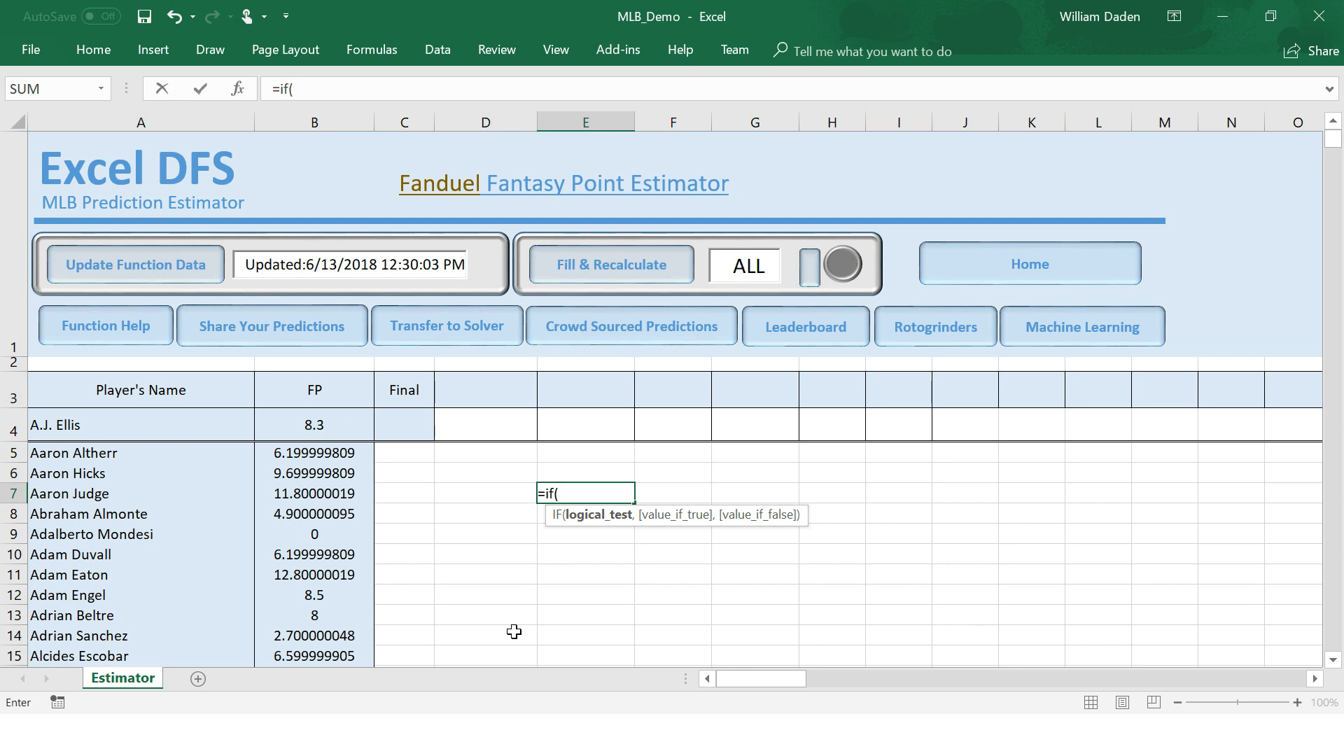
pyautogui.press('BackSpace')
pyautogui.press('BackSpace')
pyautogui.press('BackSpace')
pyautogui.press('BackSpace')
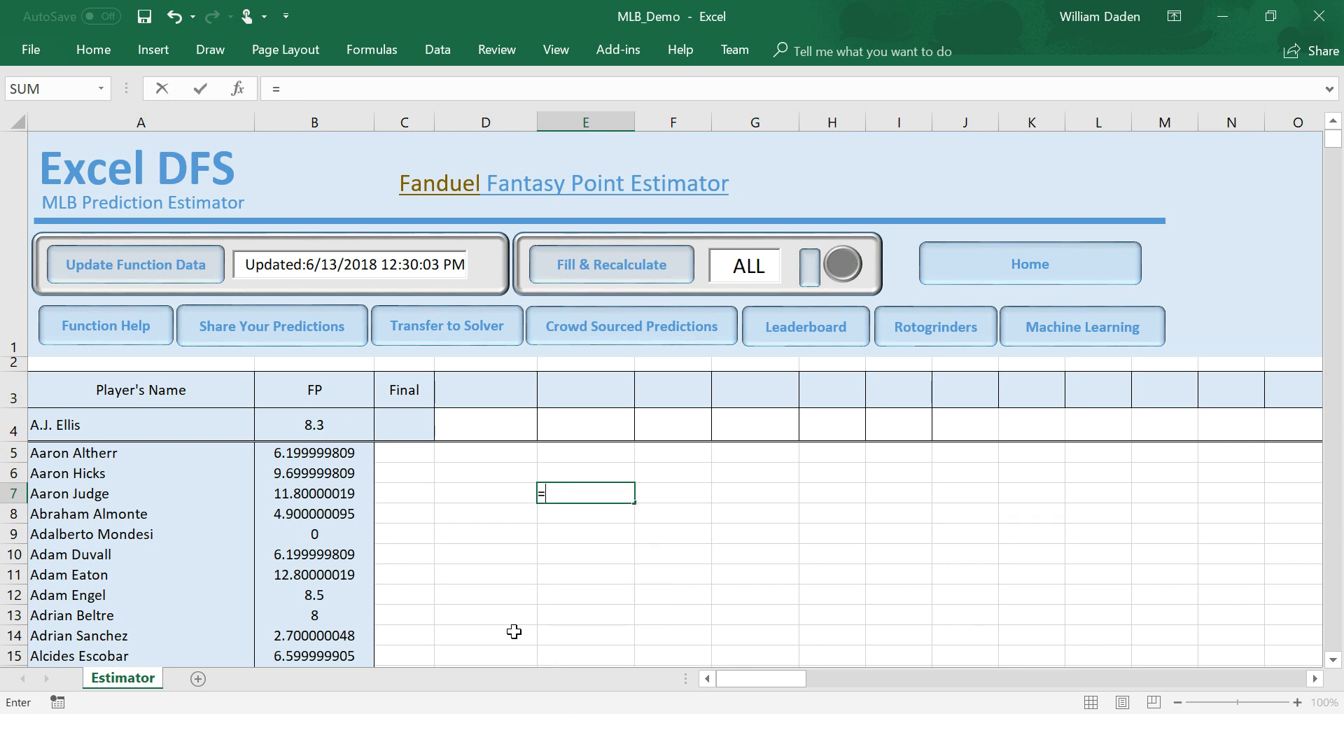
# Enter the sample animals Dog, Cat, Tadpole and Donkey in cells F7 to F10.
pyautogui.click(665, 499)
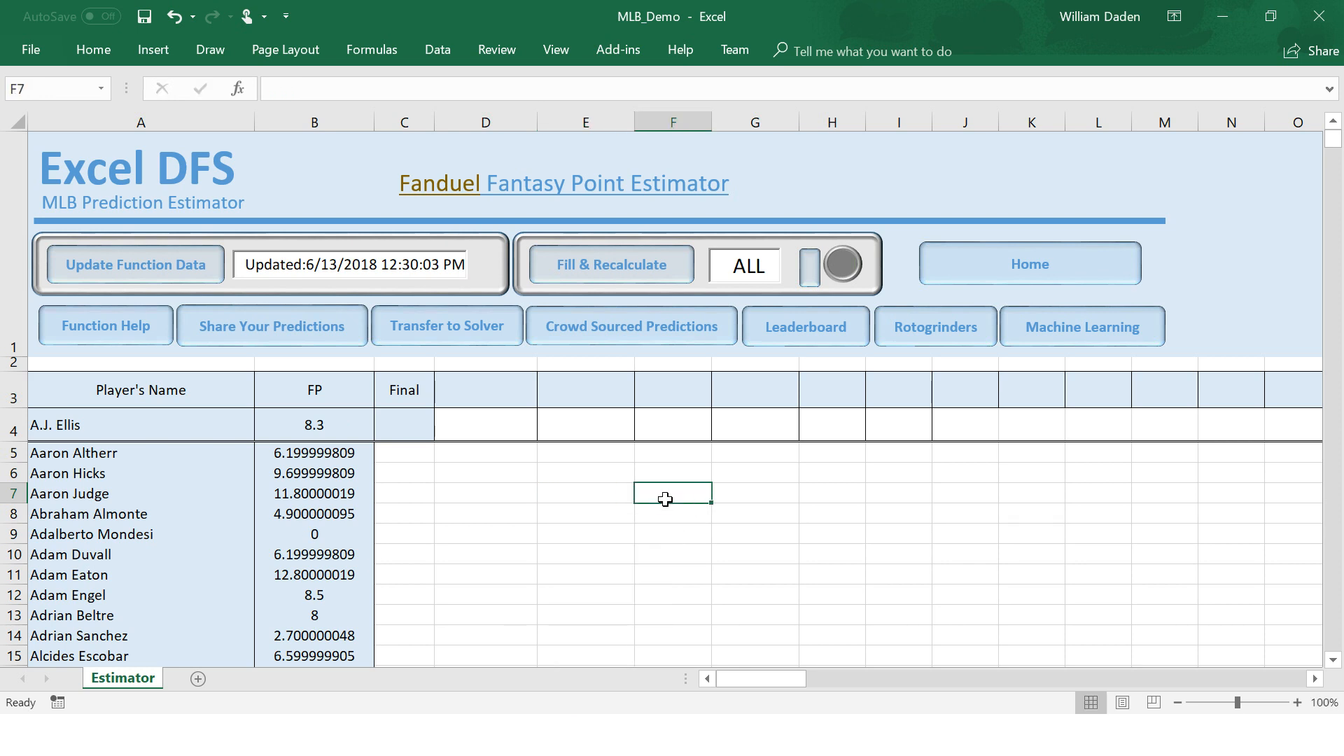
pyautogui.write('Dog')
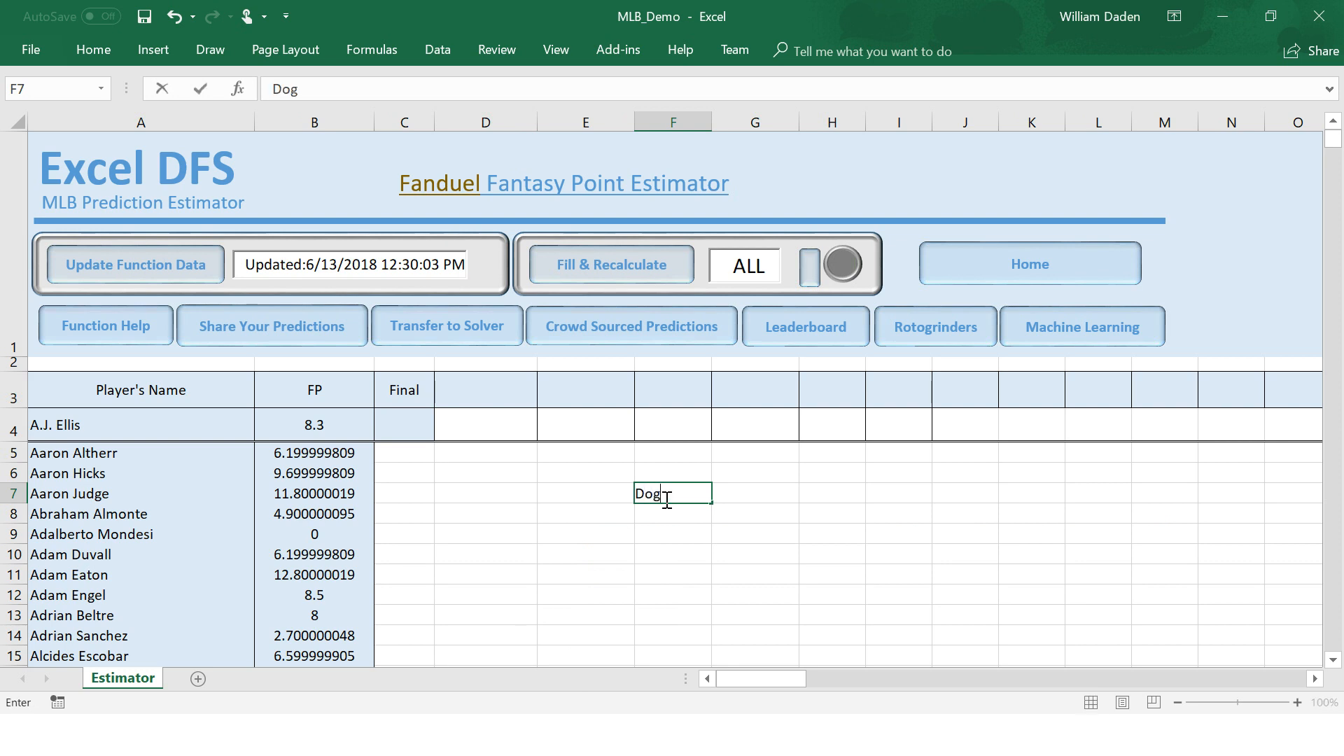
pyautogui.press('Return')
pyautogui.write('Cat')
pyautogui.press('Return')
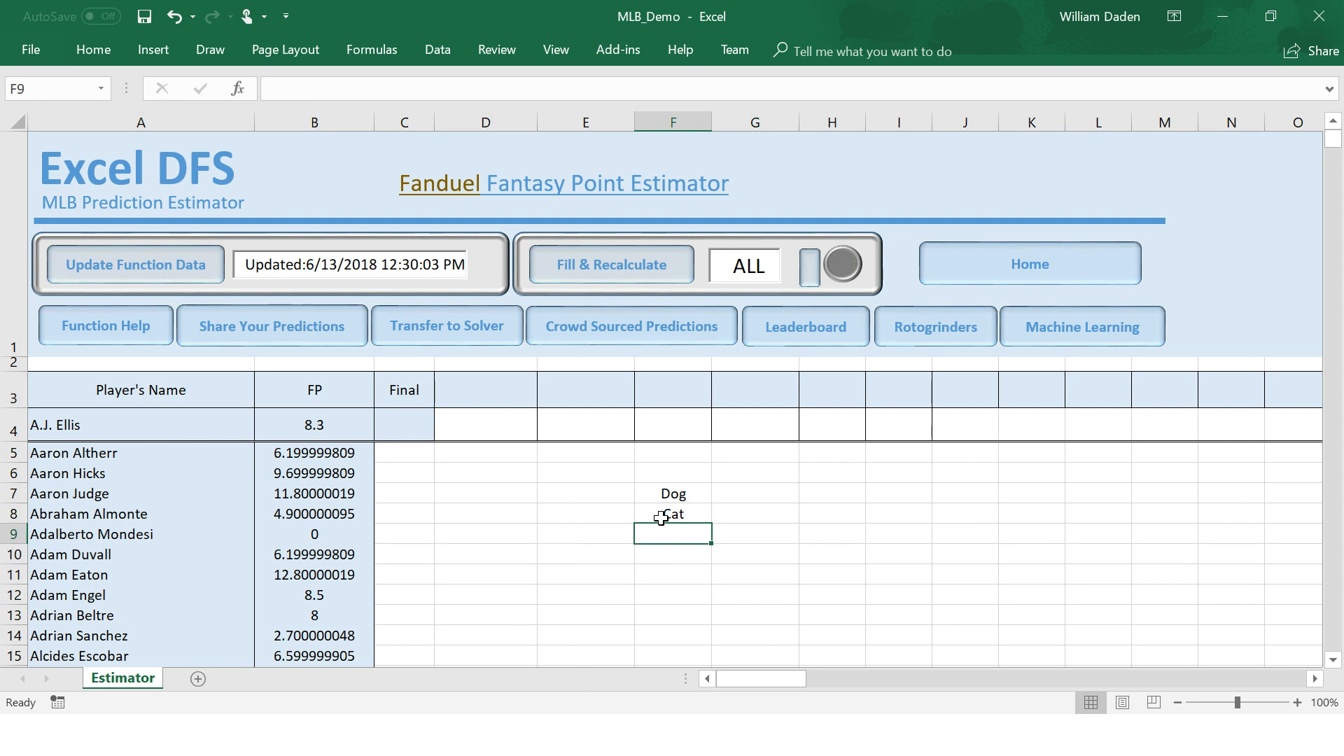
pyautogui.write('Tadpole')
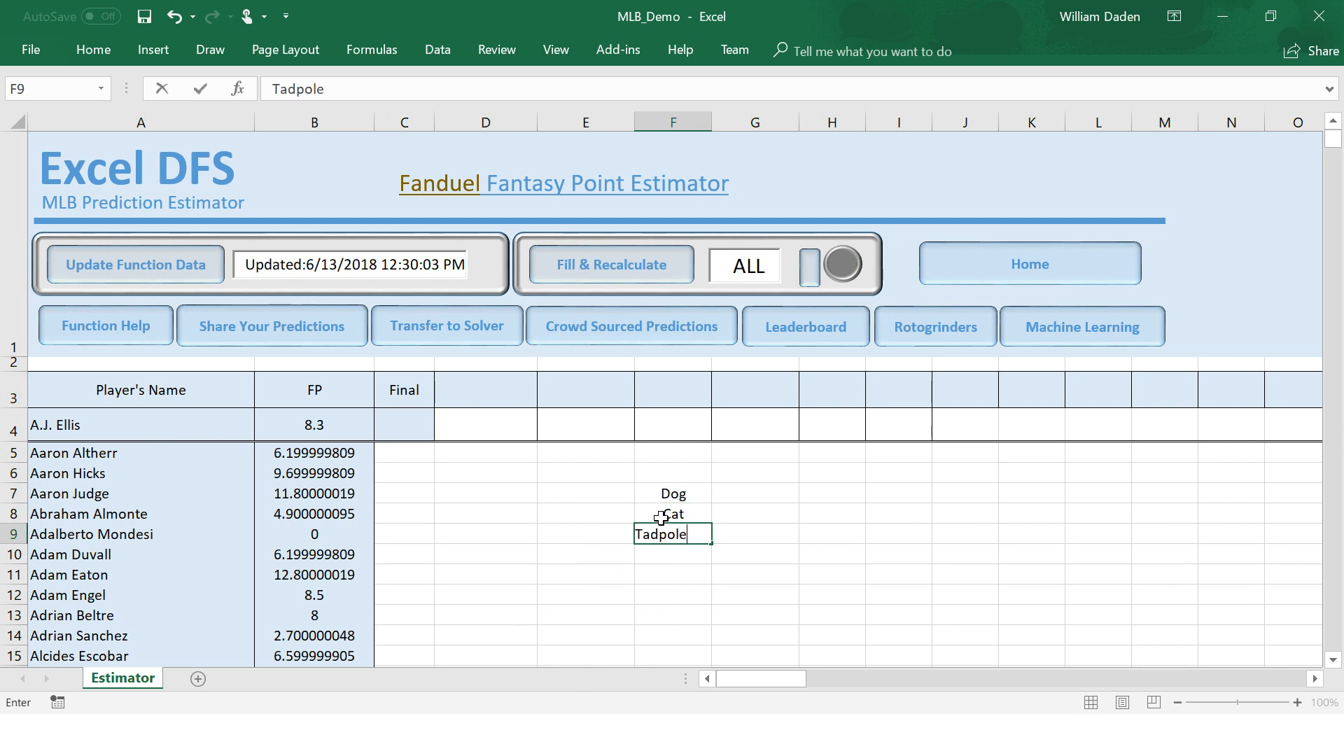
pyautogui.hotkey('ctrl', 'Return')
pyautogui.press('Return')
pyautogui.write('D')
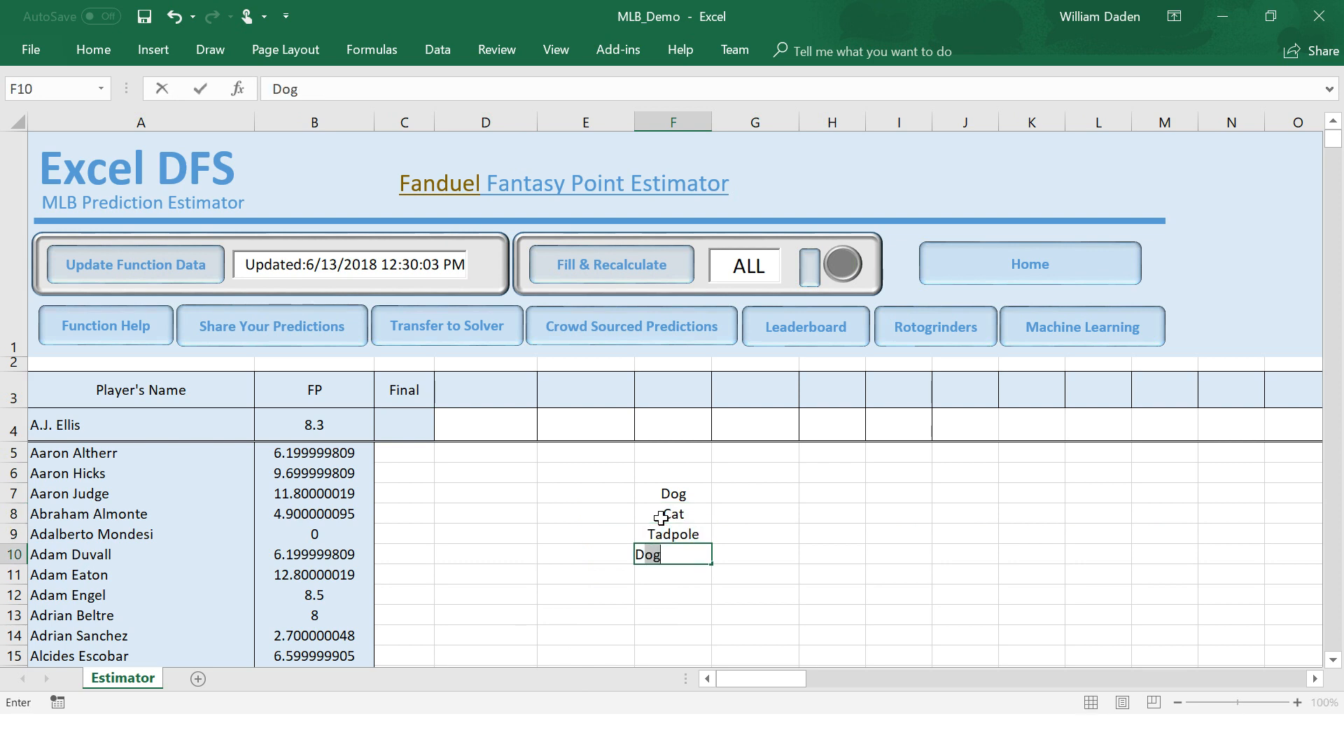
pyautogui.write('onkey')
pyautogui.click(668, 578)
# Enter the formula =IF(F7="Dog","Canine","Not Canine") in E7.
pyautogui.click(577, 494)
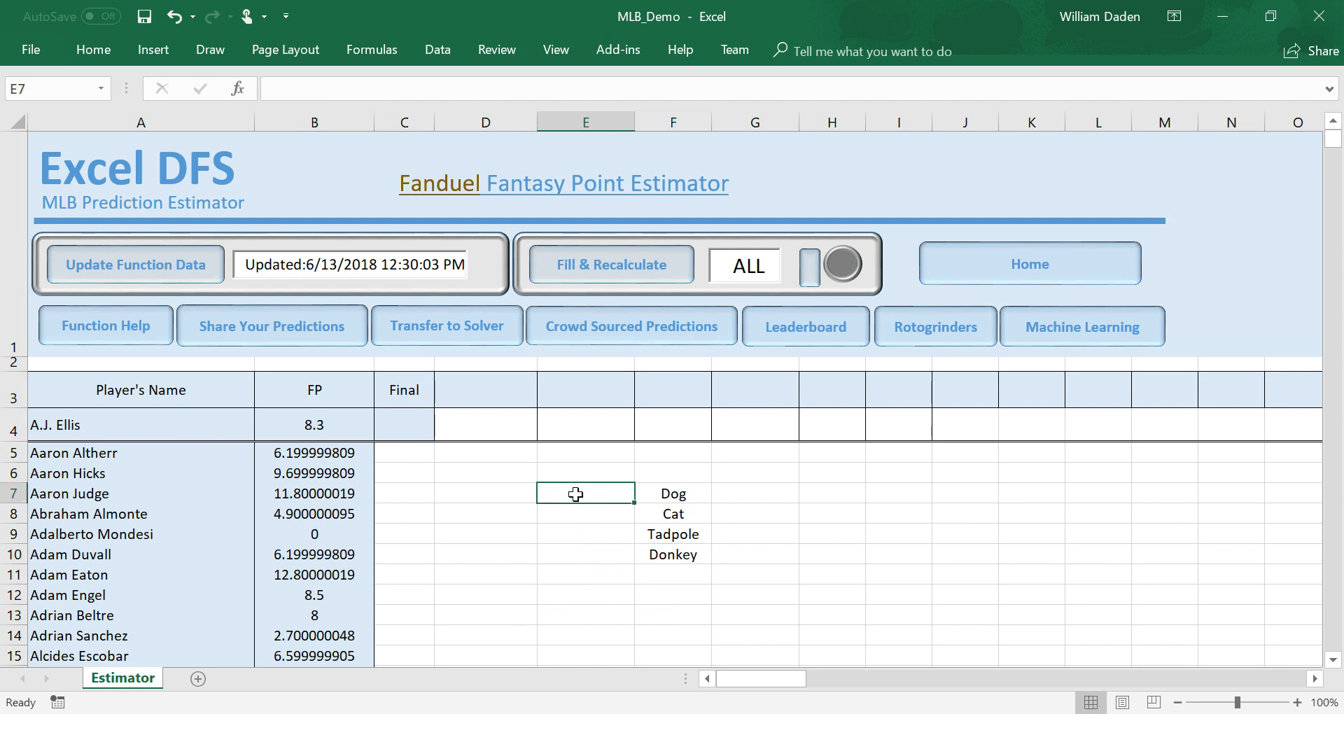
pyautogui.write('=')
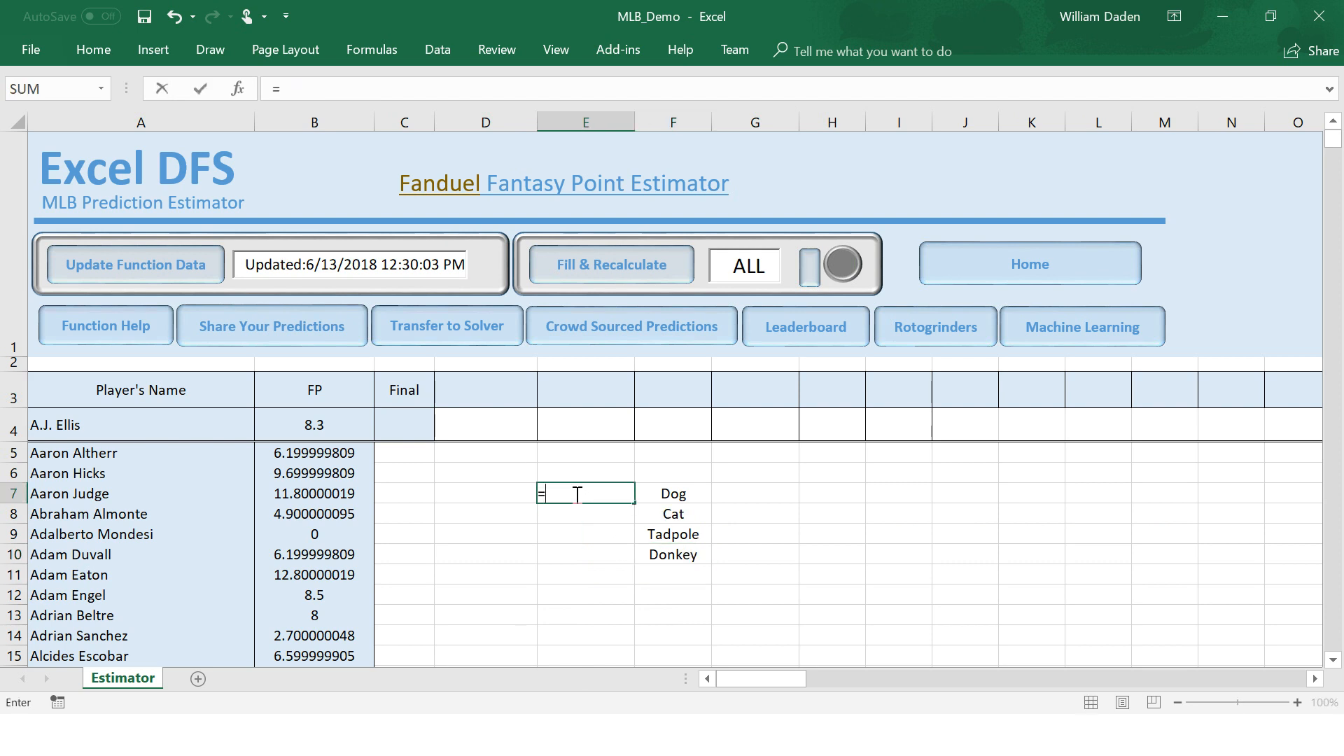
pyautogui.write('if')
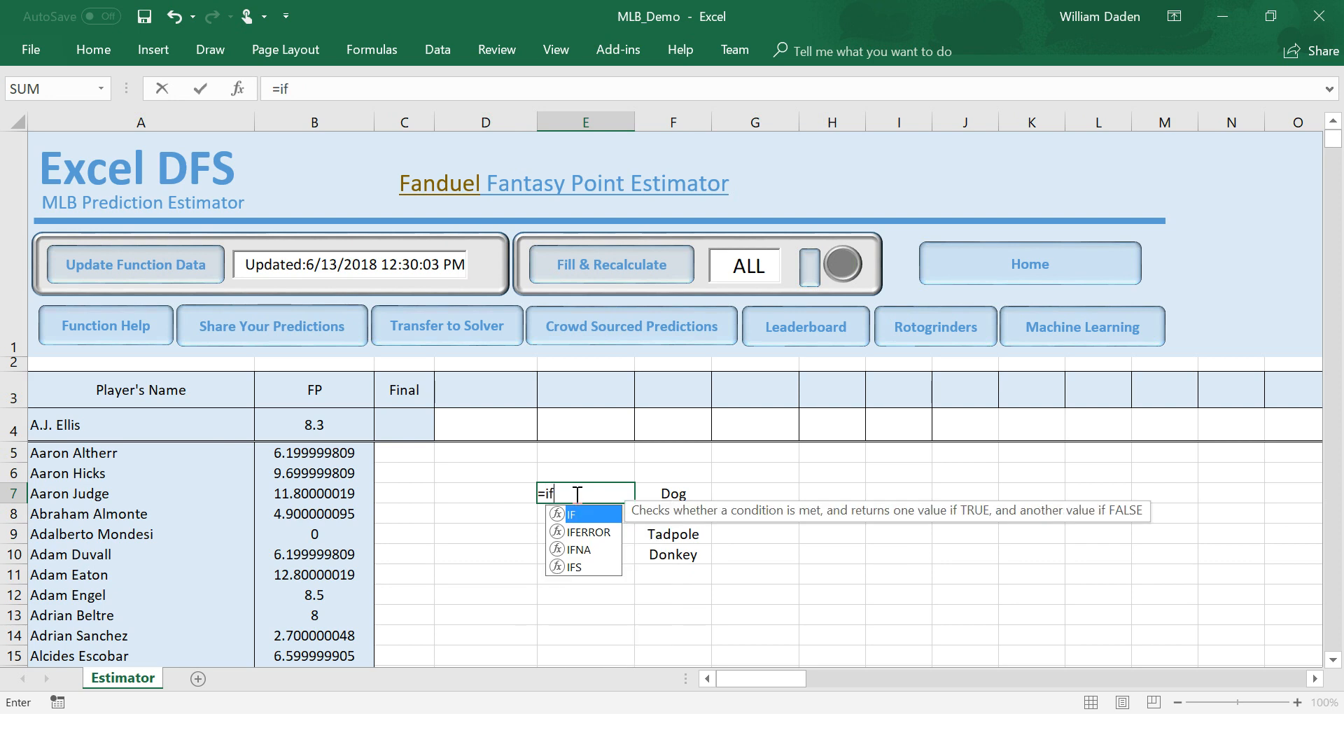
pyautogui.write('(')
pyautogui.click(670, 495)
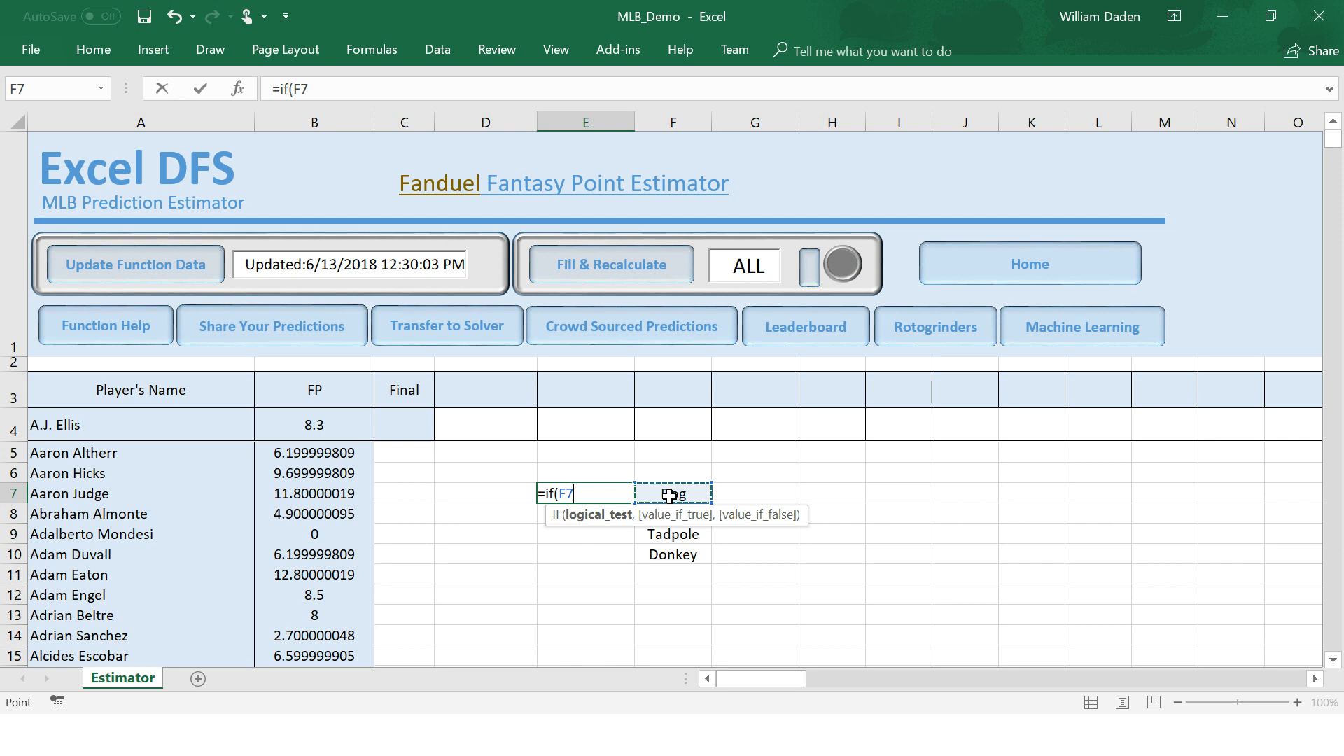
pyautogui.write('="Dog",')
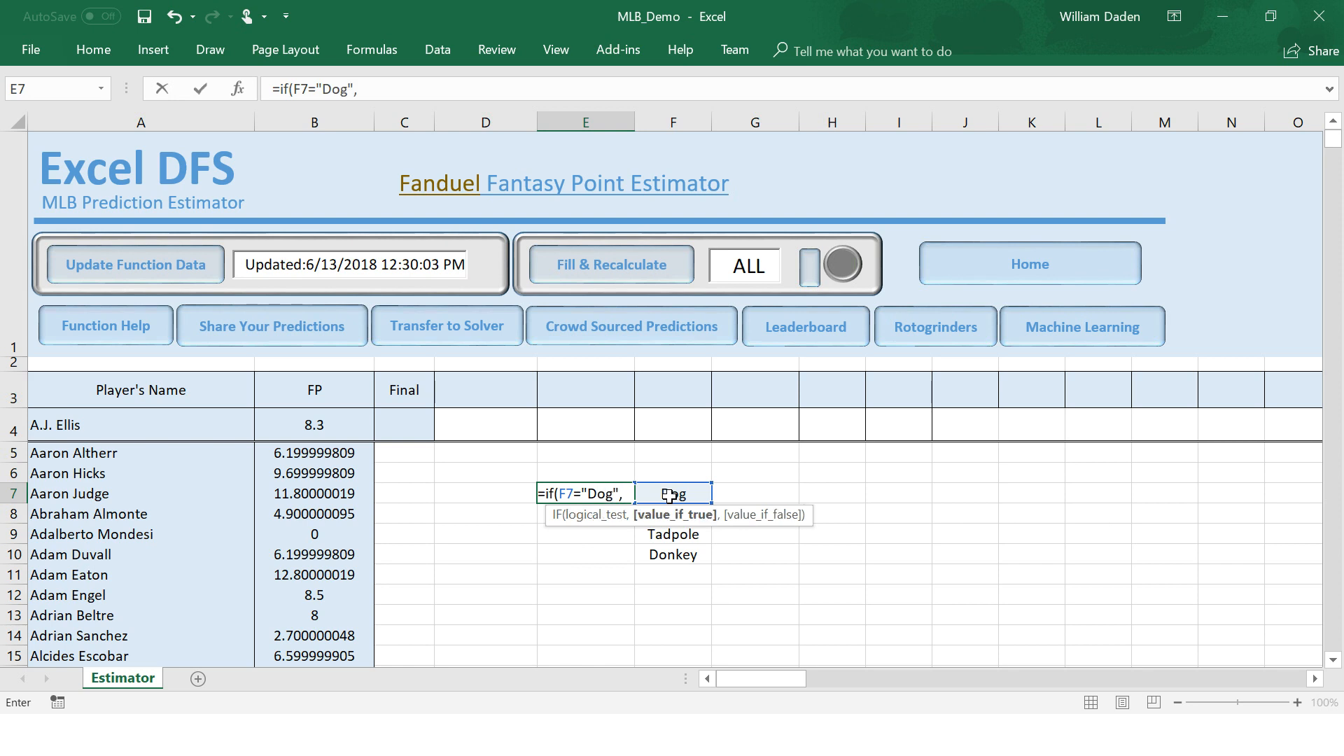
pyautogui.write('"Ca')
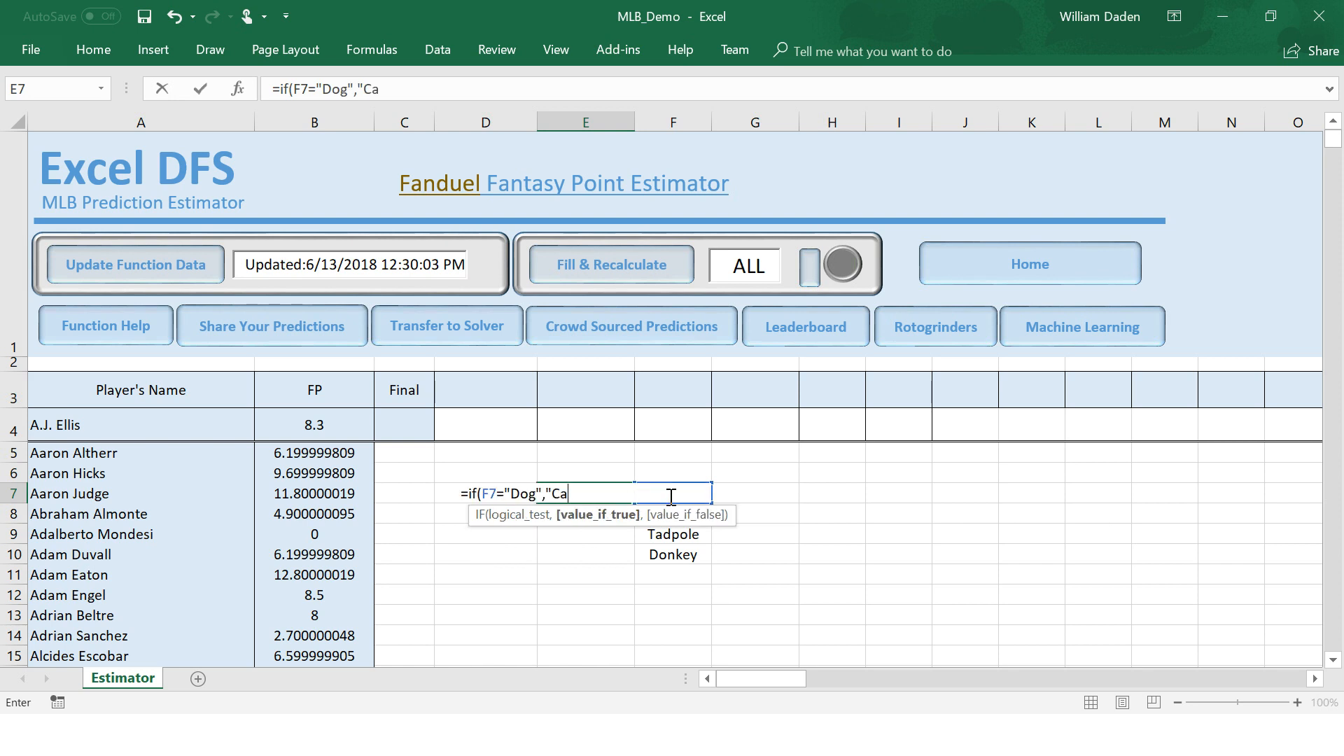
pyautogui.write('nine","')
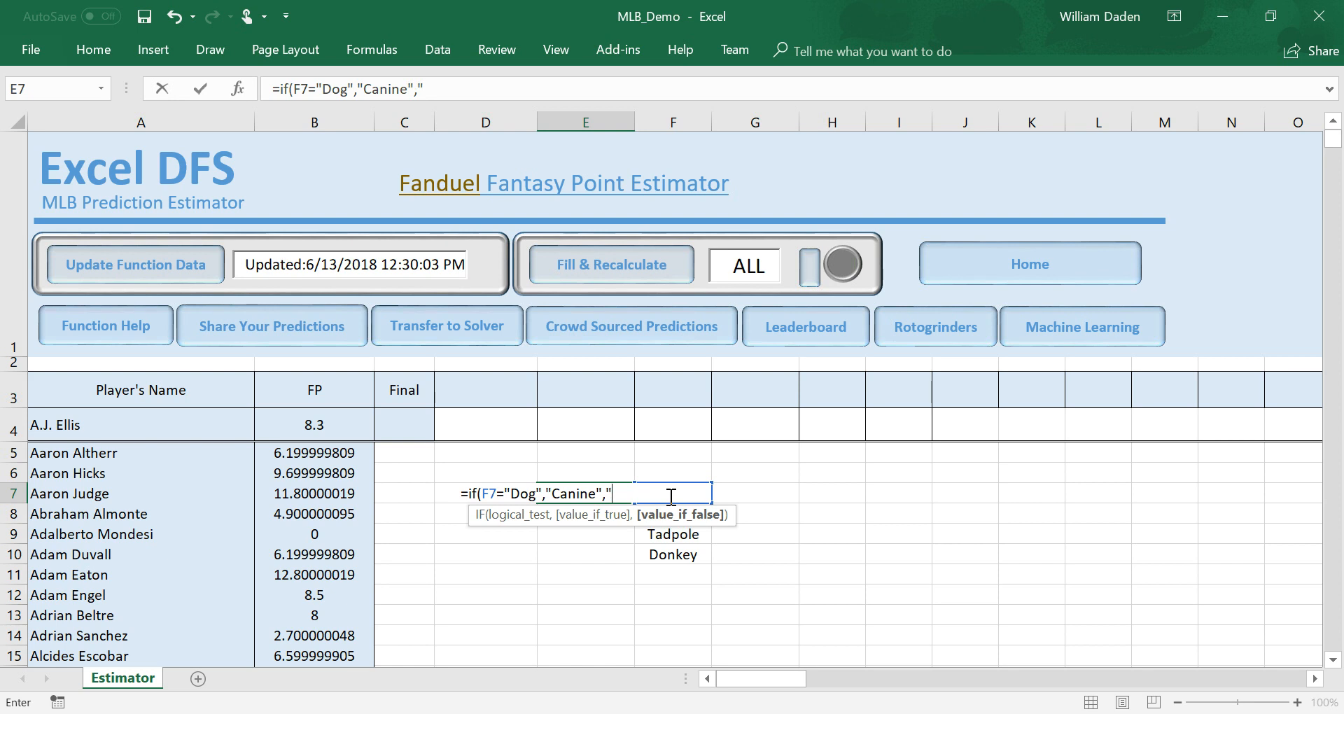
pyautogui.write('Not Canine")')
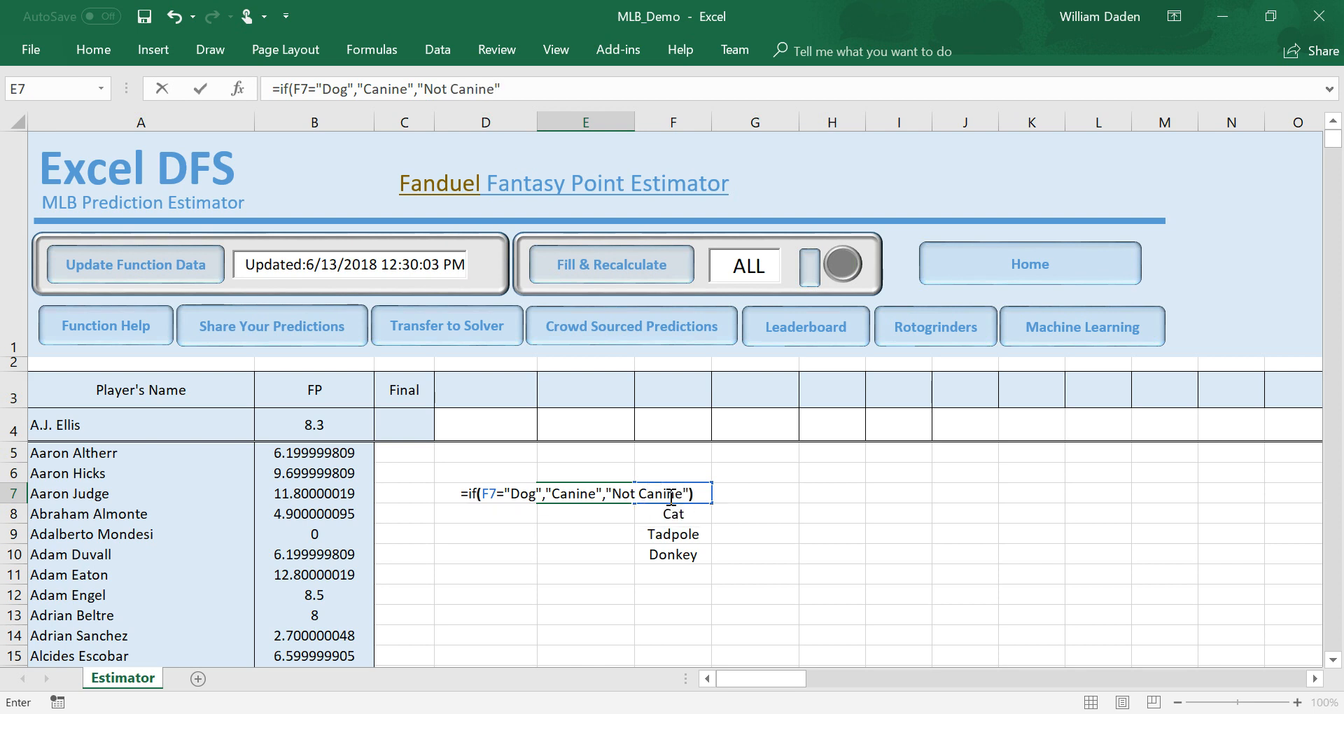
pyautogui.press('Return')
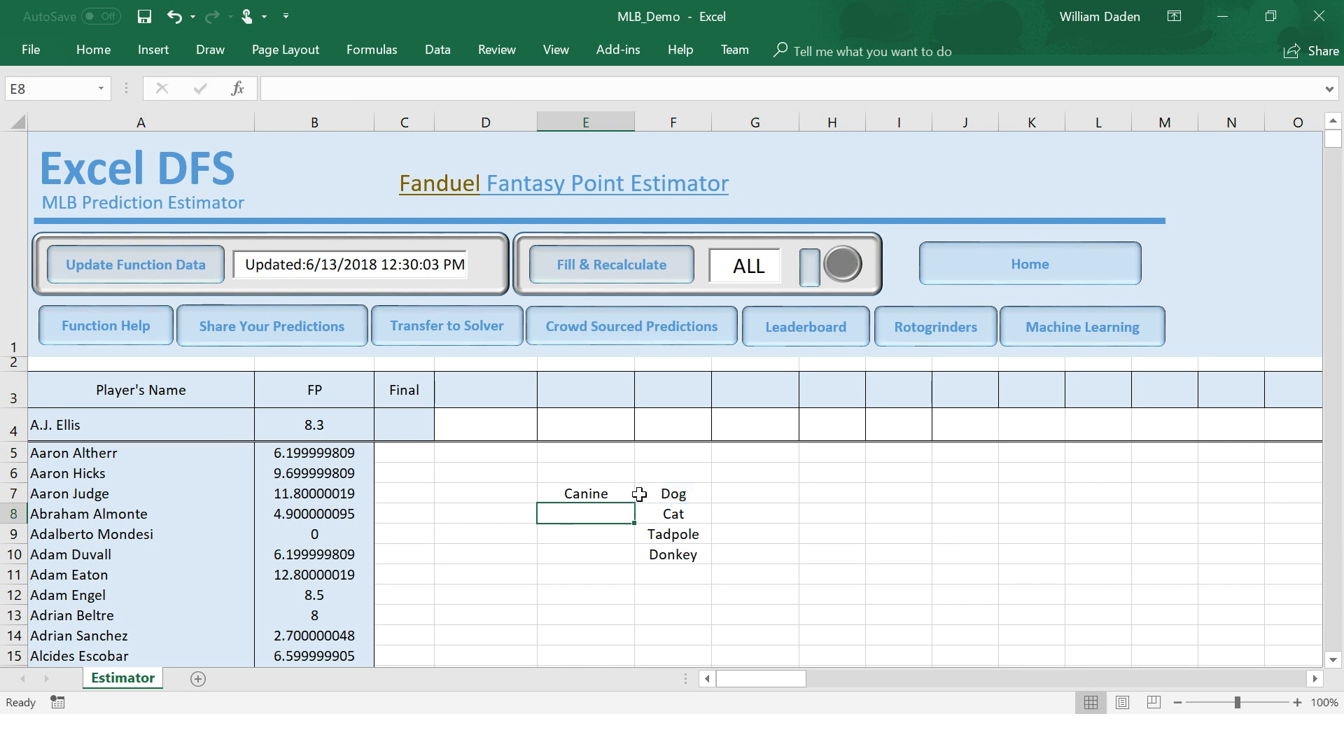
# Fill the IF formula from E7 down to E10 for the other animals.
pyautogui.click(597, 494)
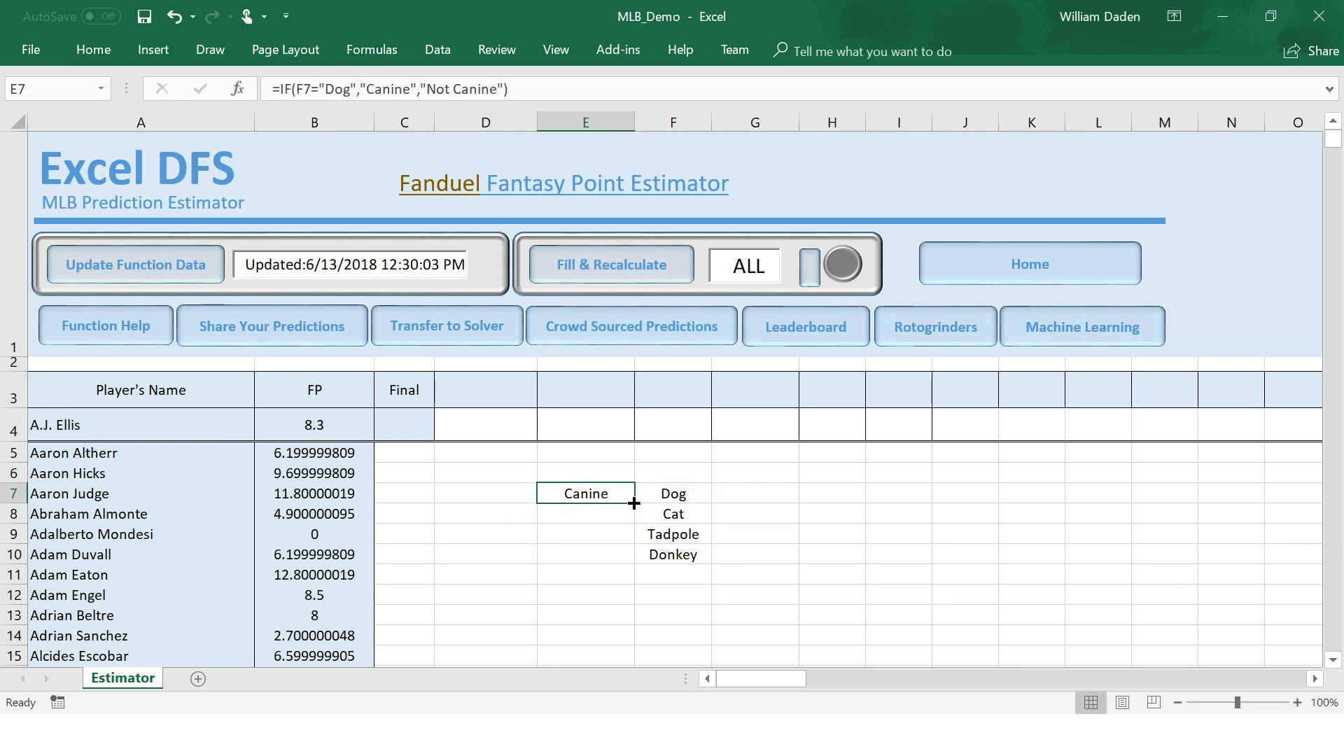
pyautogui.moveTo(634, 503); pyautogui.dragTo(637, 564)
pyautogui.click(666, 617)
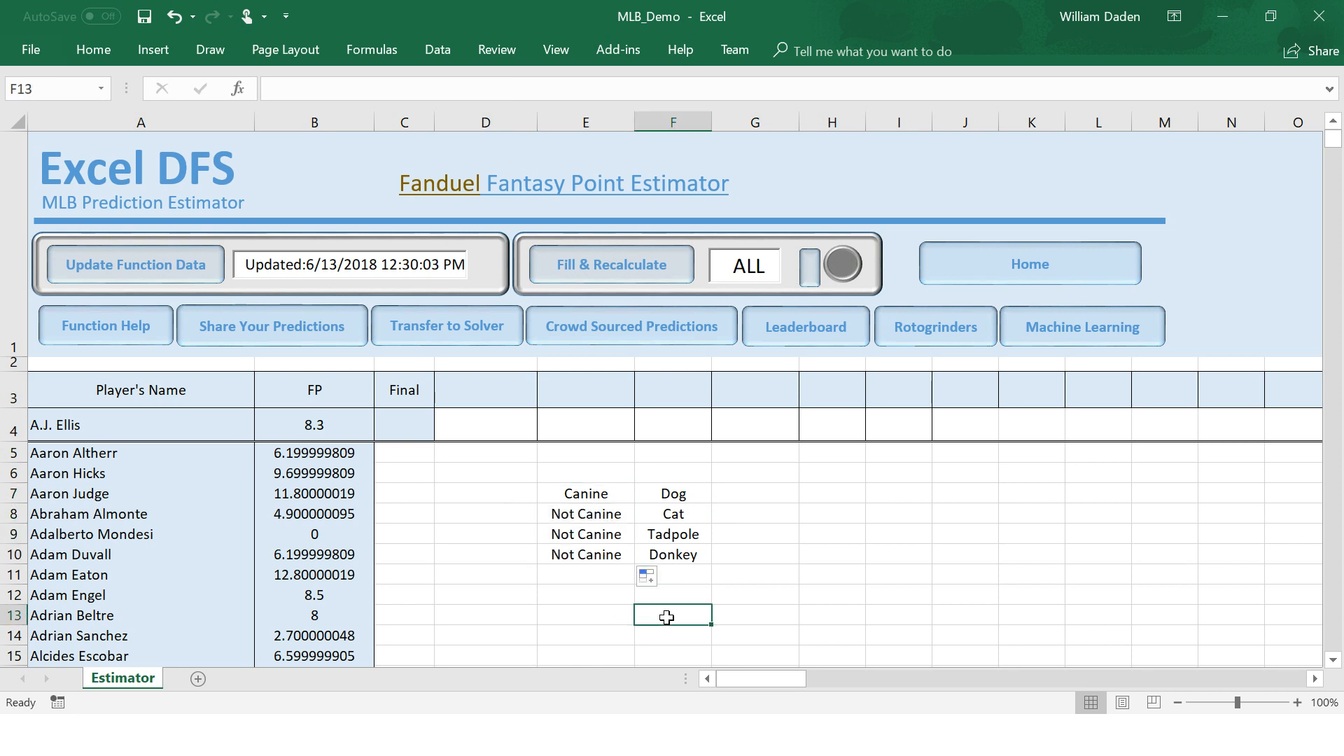
pyautogui.click(677, 573)
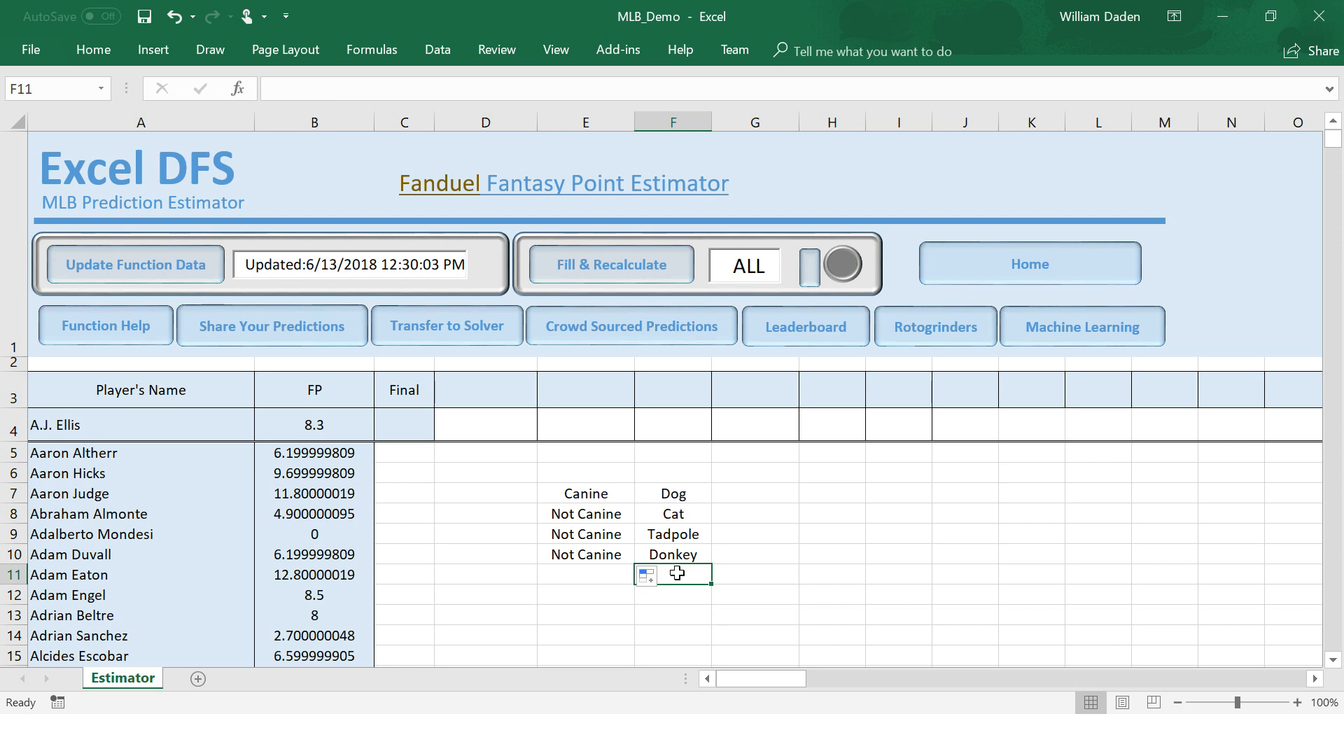
# Inspect the IF formulas in E7 to E10, comparing the cell each one references.
pyautogui.click(592, 496)
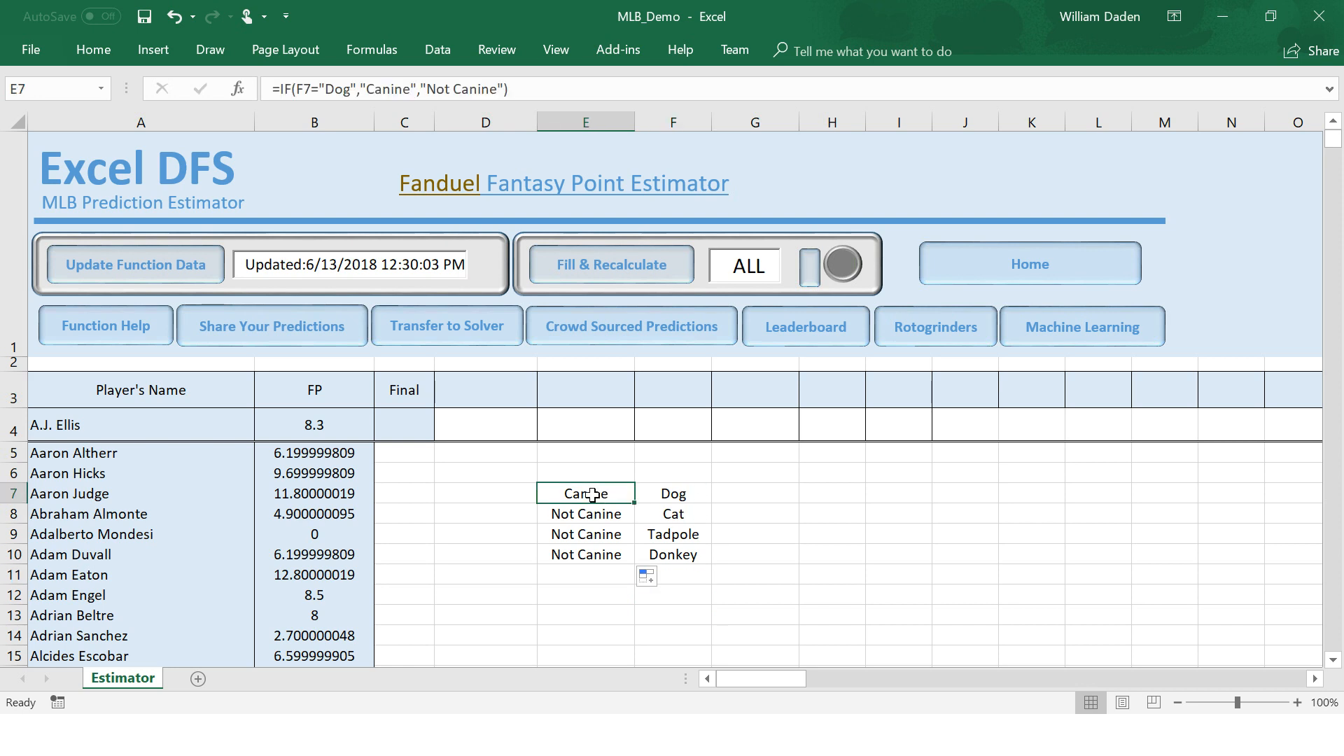
pyautogui.click(600, 522)
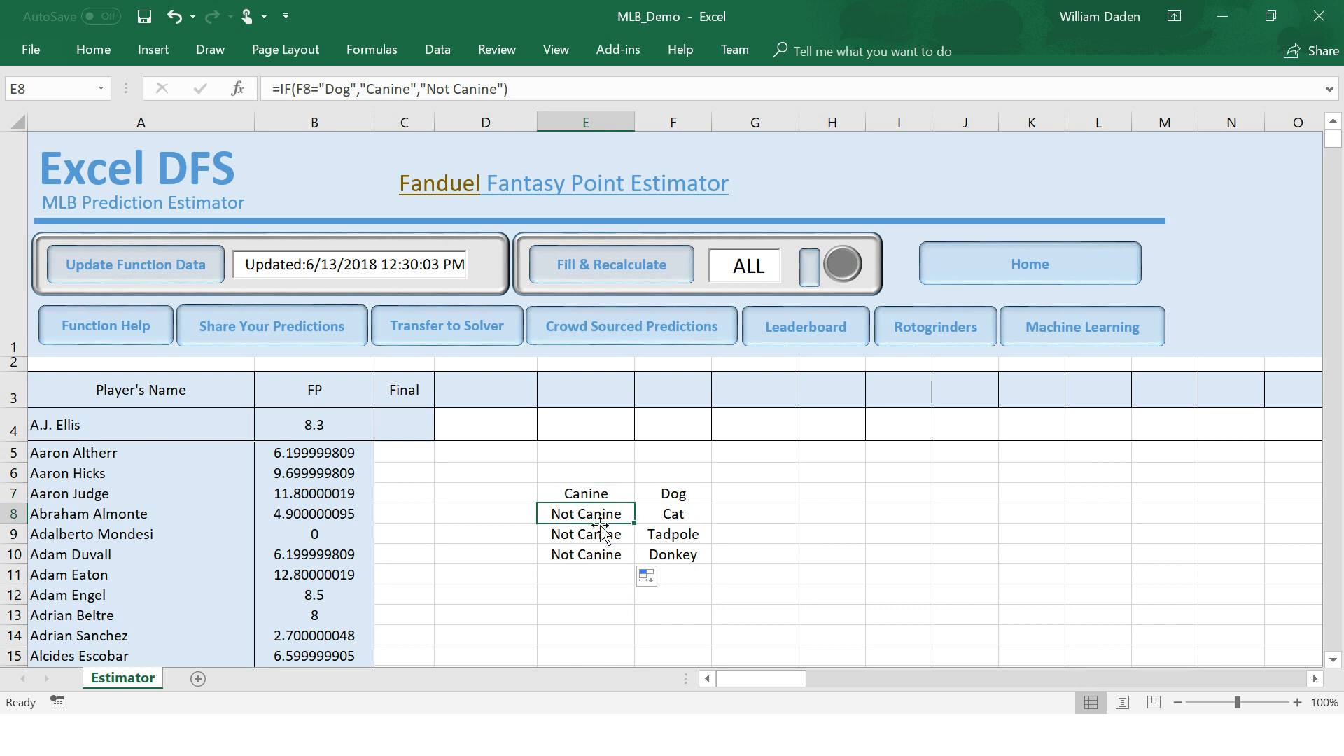
pyautogui.click(600, 533)
pyautogui.click(600, 557)
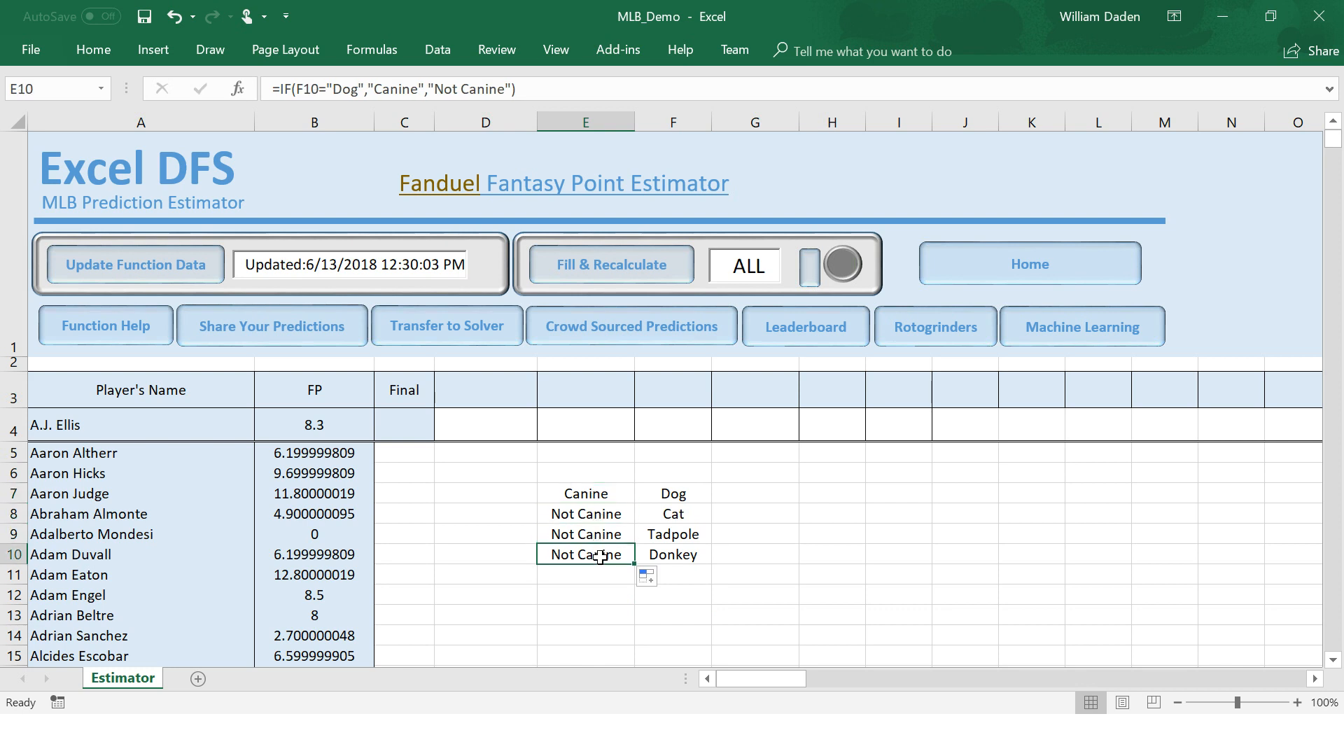
# Edit the formula in E7 to return numbers instead of text: =IF(F7="Dog",1,-1).
pyautogui.click(596, 494)
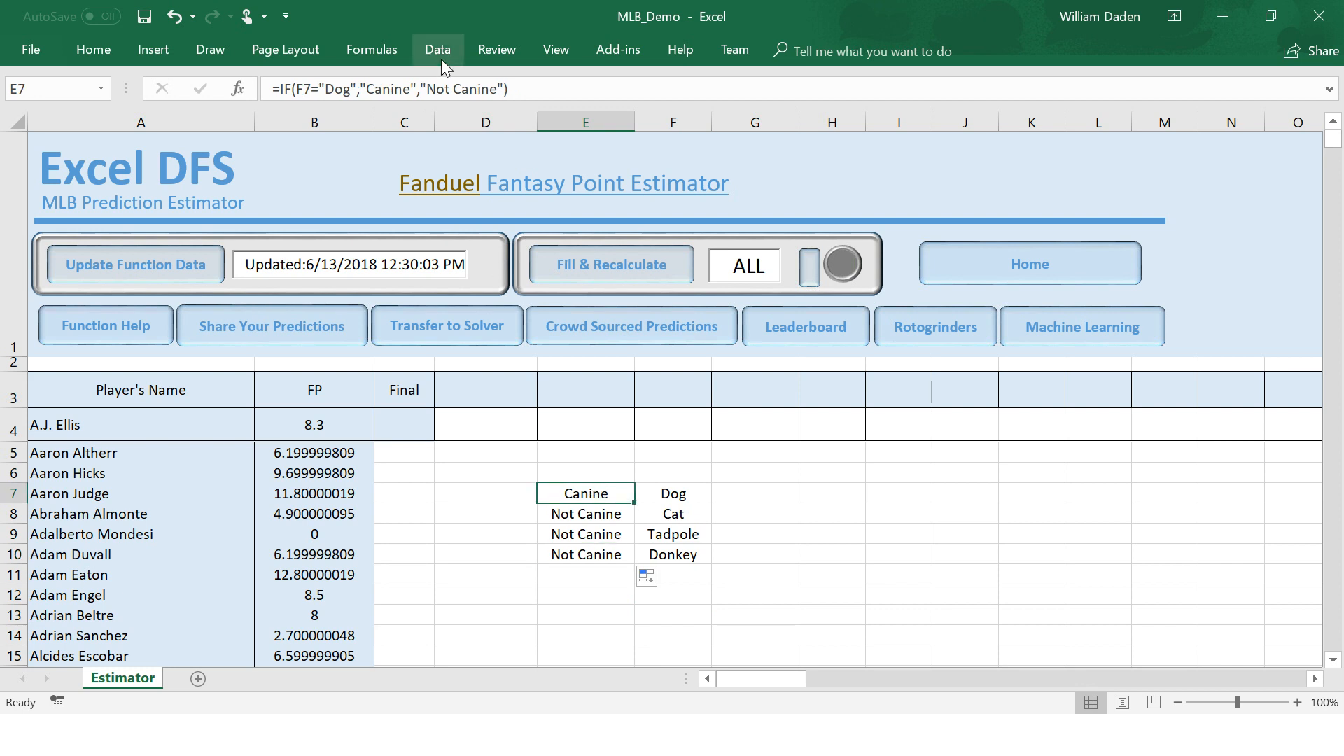
pyautogui.click(419, 89)
pyautogui.moveTo(419, 89); pyautogui.dragTo(365, 89)
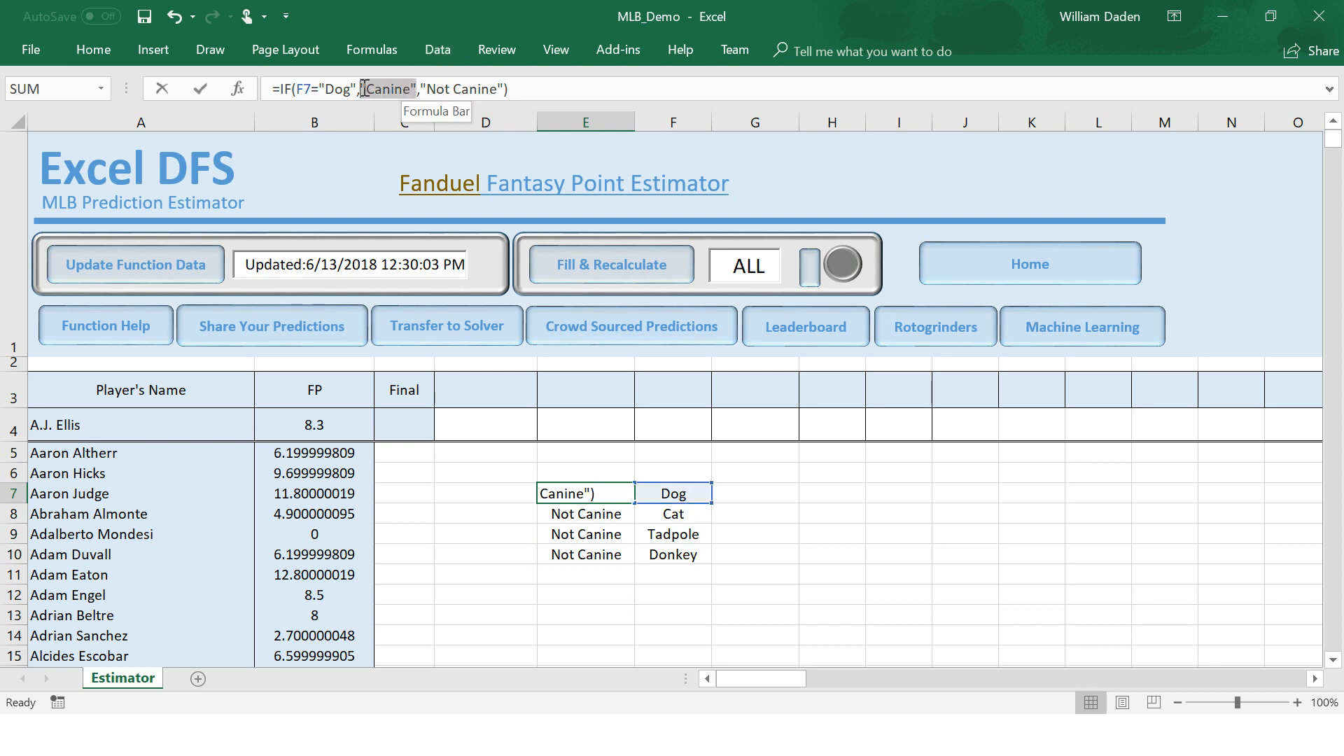
pyautogui.press('Delete')
pyautogui.write('1')
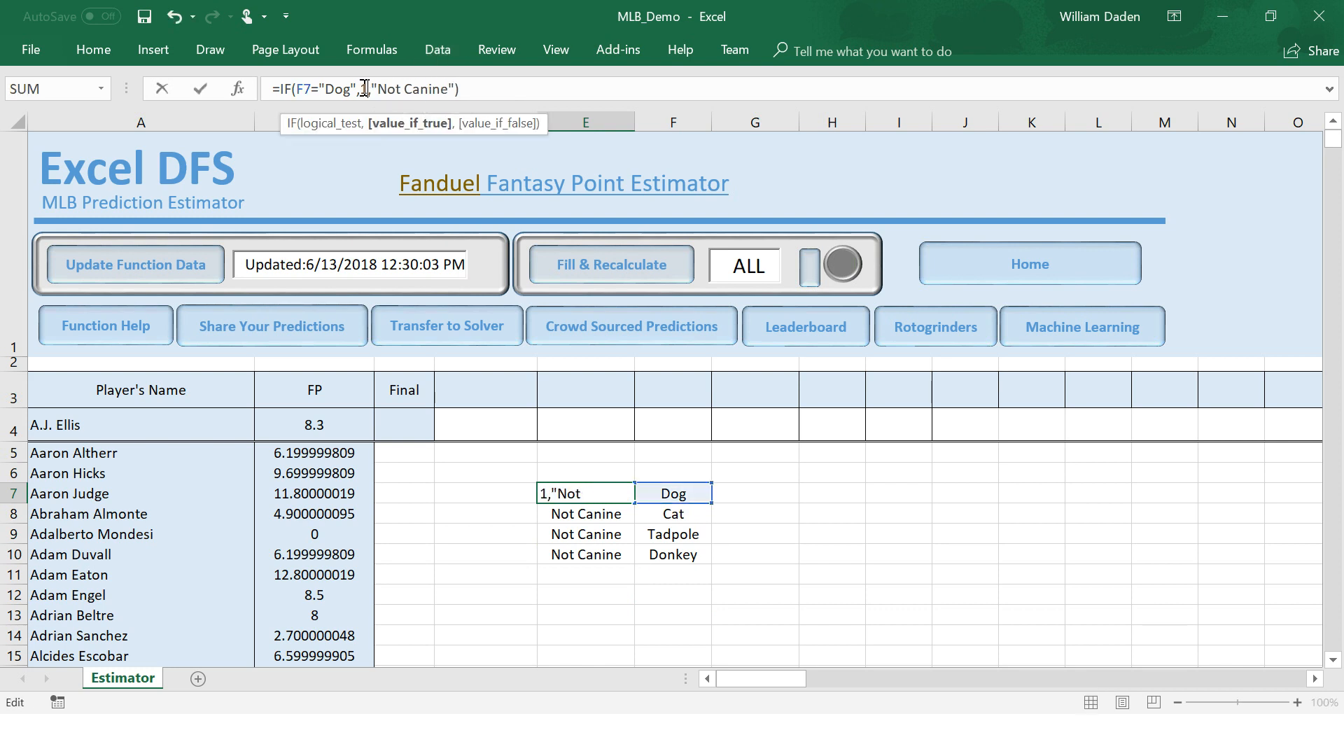
pyautogui.click(457, 89)
pyautogui.press('BackSpace')
pyautogui.press('BackSpace')
pyautogui.press('BackSpace')
pyautogui.press('BackSpace')
pyautogui.press('BackSpace')
pyautogui.press('BackSpace')
pyautogui.press('BackSpace')
pyautogui.press('BackSpace')
pyautogui.press('BackSpace')
pyautogui.press('BackSpace')
pyautogui.press('BackSpace')
pyautogui.press('BackSpace')
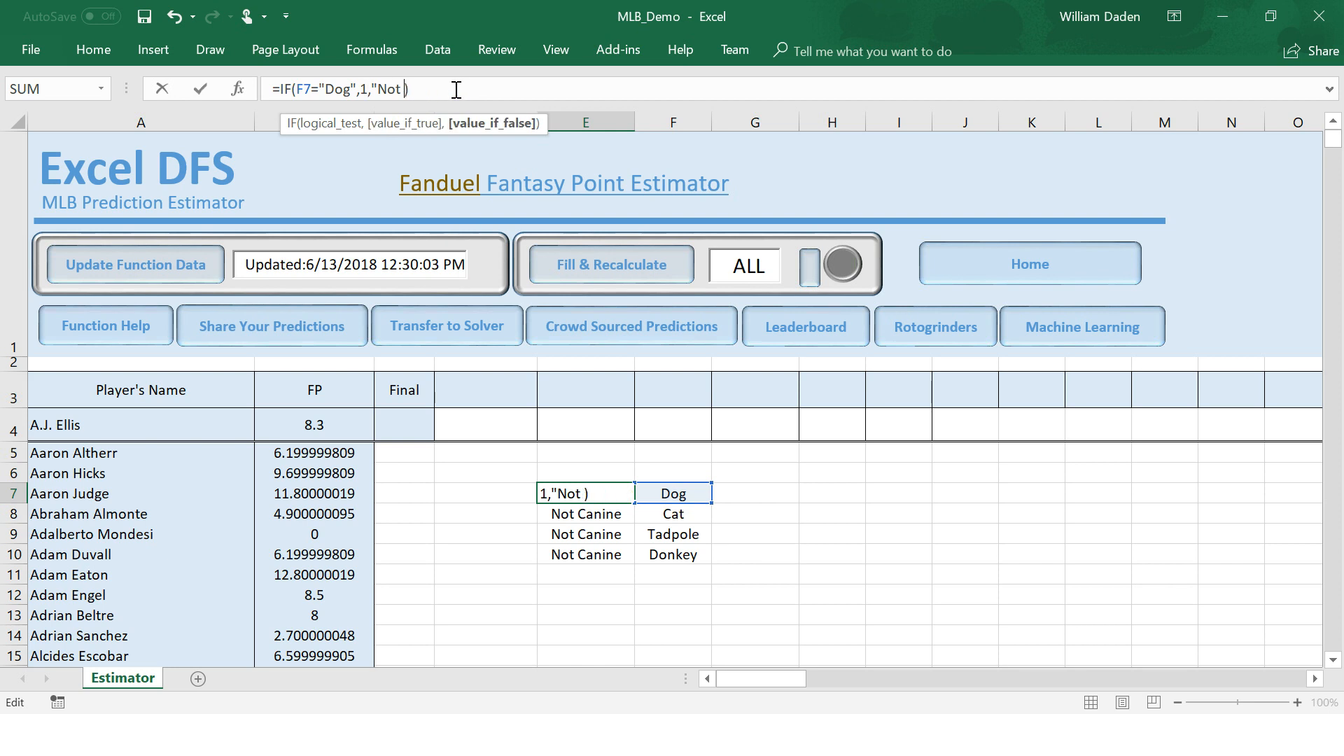
pyautogui.write('0')
pyautogui.press('Return')
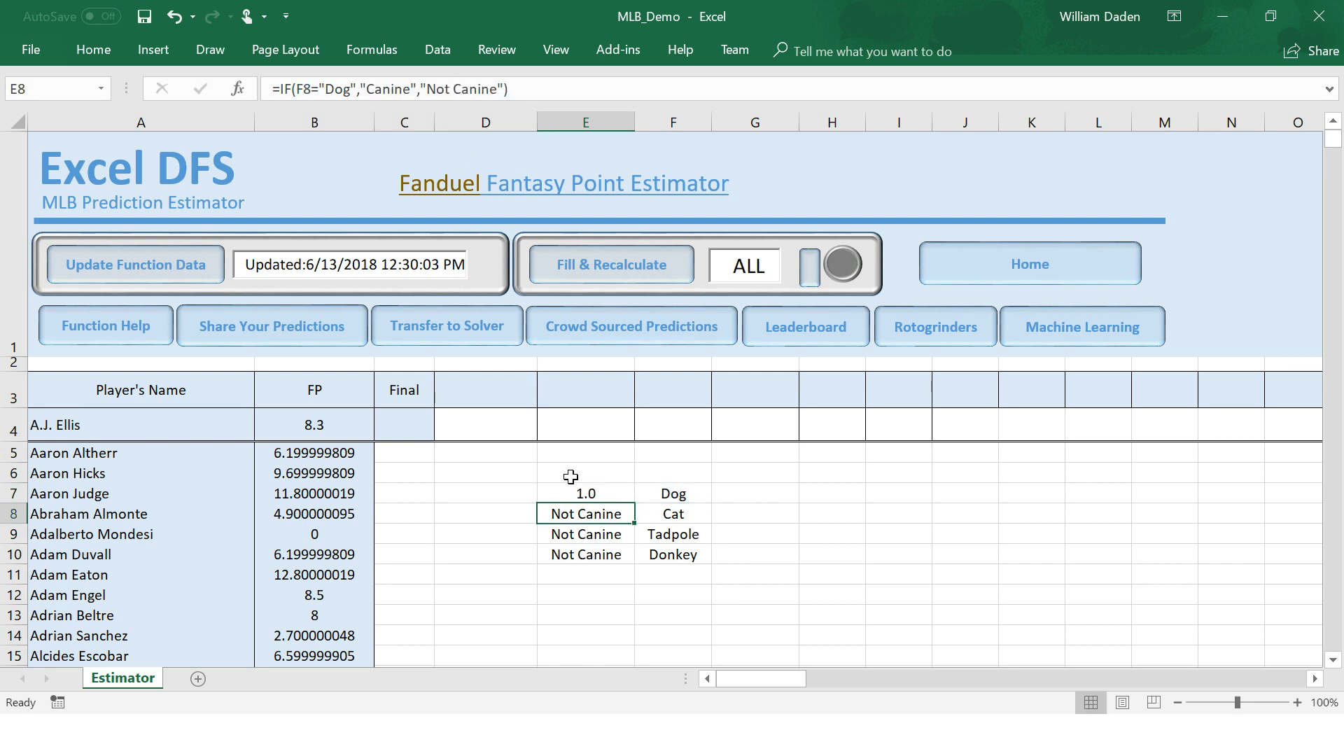
# Fill the numeric version of the IF formula from E7 down to E10.
pyautogui.click(586, 496)
pyautogui.moveTo(634, 503); pyautogui.dragTo(616, 568)
pyautogui.click(596, 600)
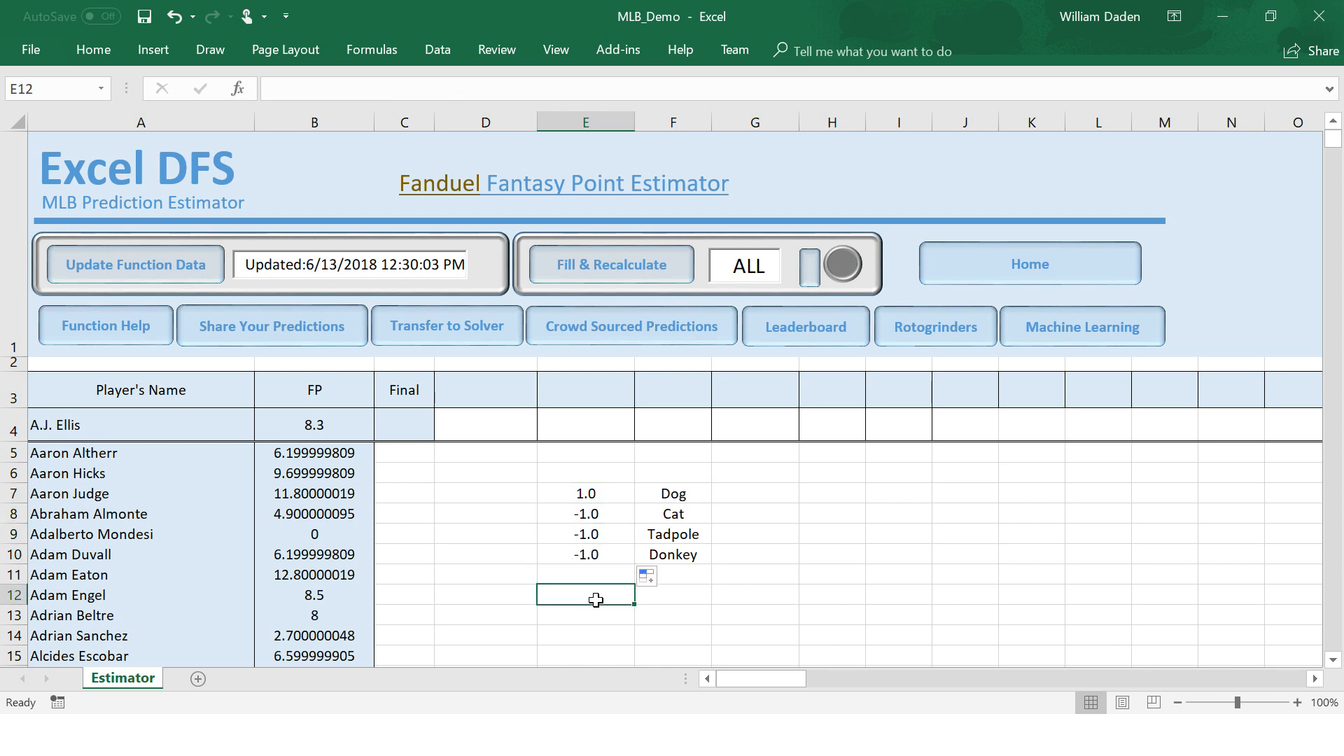
# Clear the contents of the sample IF formulas and animal names in E7:F10.
pyautogui.click(576, 488)
pyautogui.moveTo(575, 488); pyautogui.dragTo(682, 554)
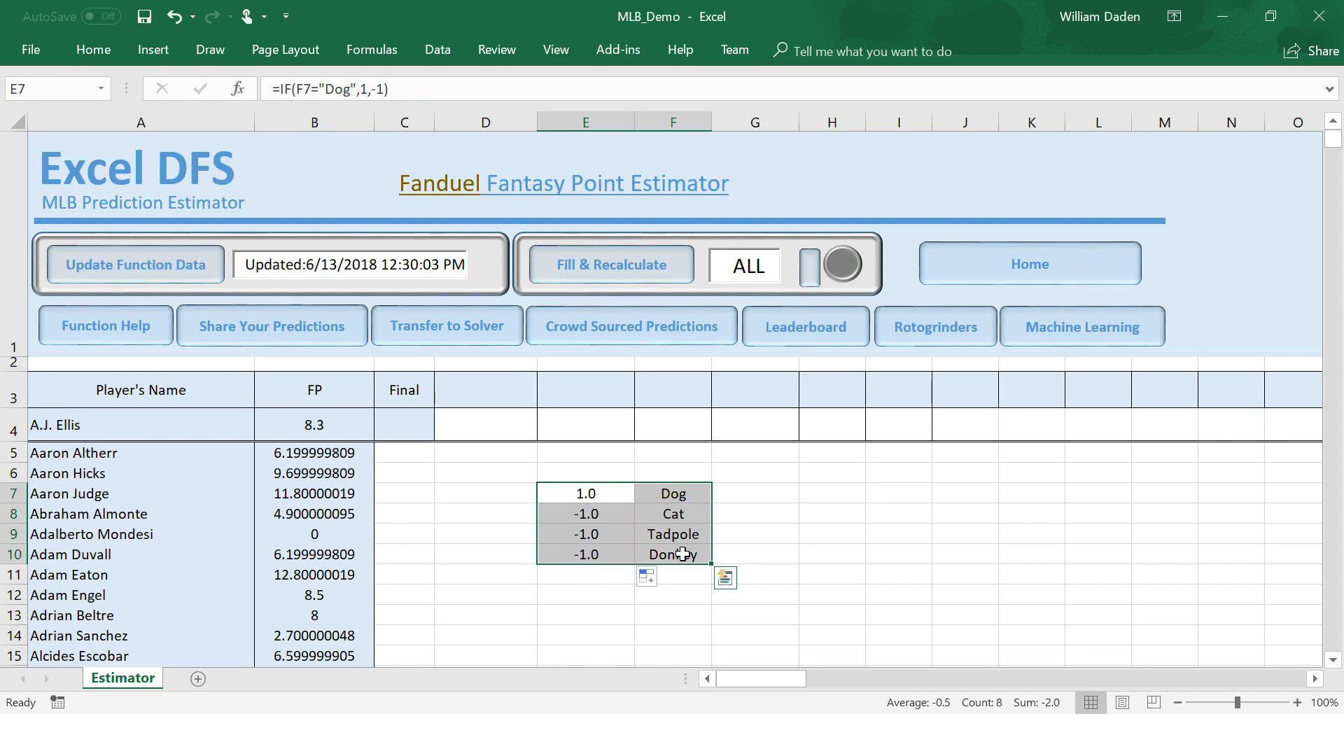
pyautogui.rightClick(683, 555)
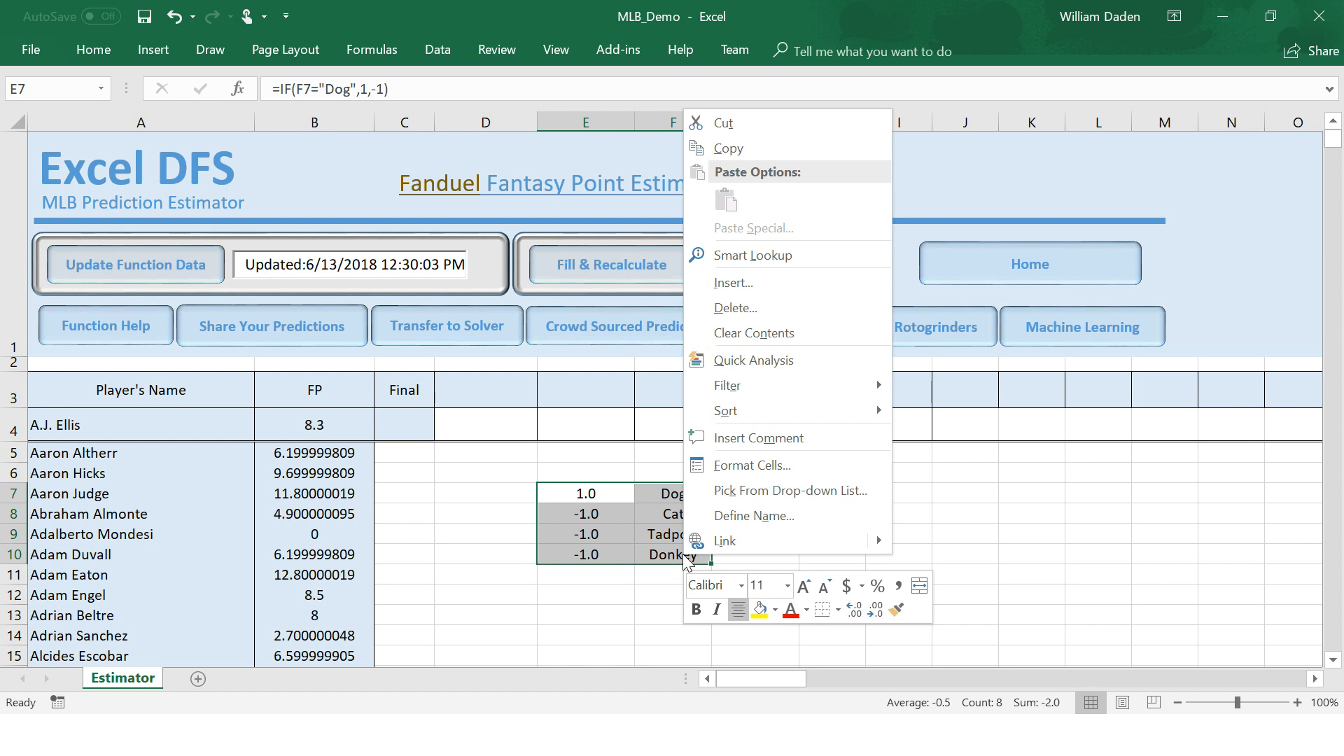
pyautogui.click(747, 336)
pyautogui.click(617, 607)
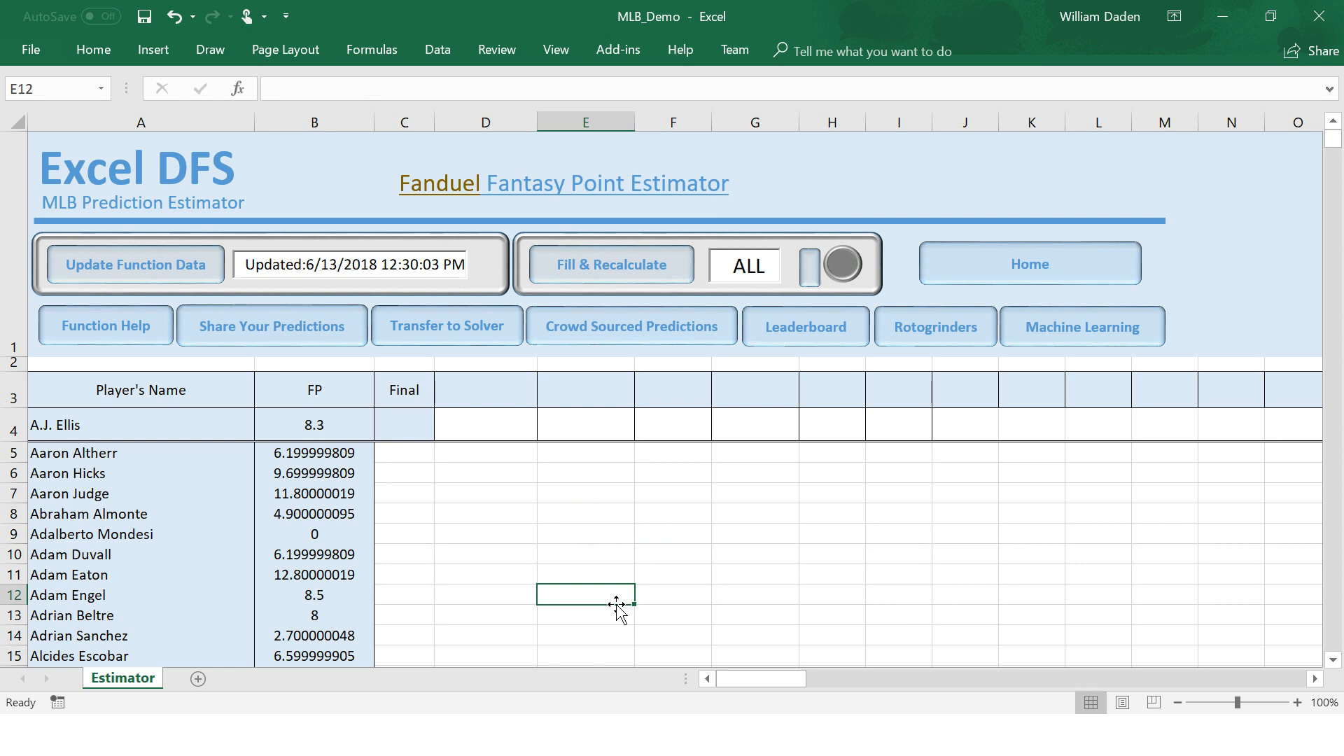
# Open the Estimator's Function Help and review the Fanduel Fantasy Point Moving Averages entry for MLB_MAVGFP.
pyautogui.click(110, 327)
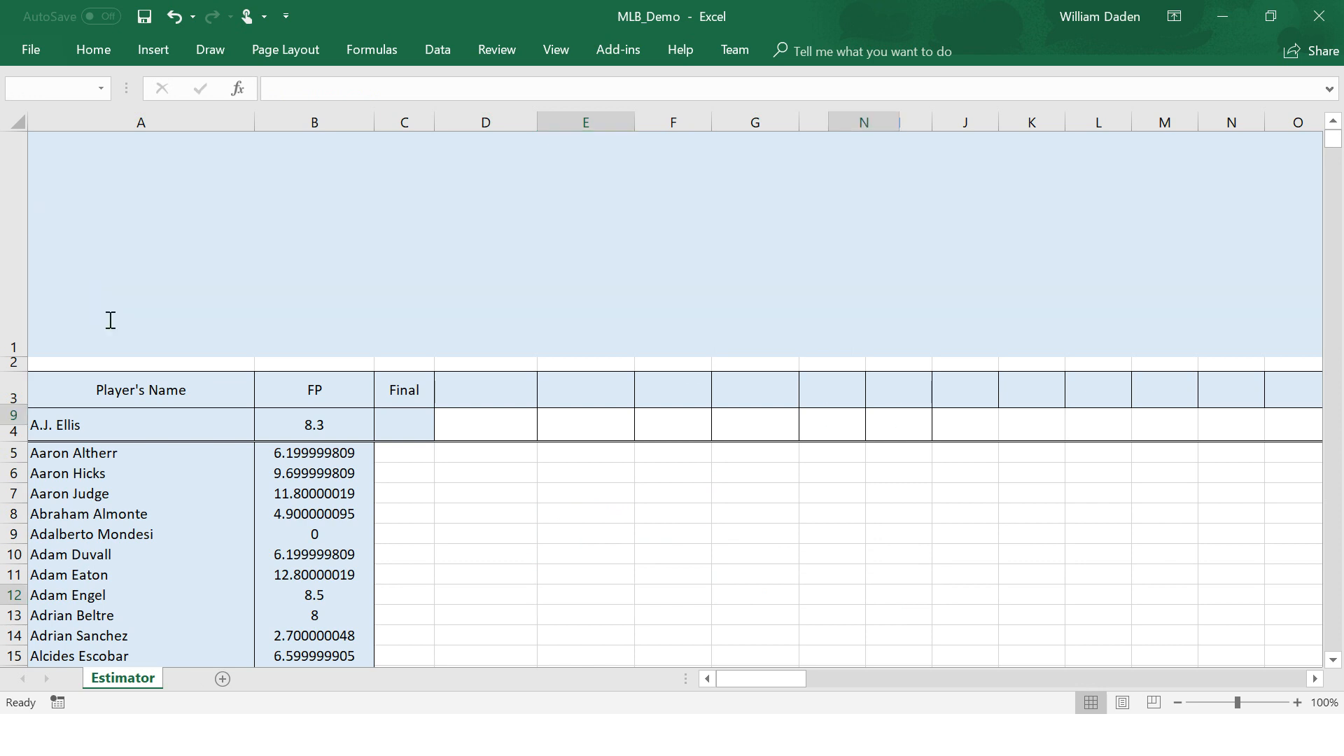
pyautogui.moveTo(1336, 170)
pyautogui.mouseDown()
pyautogui.moveTo(1332, 198)
pyautogui.moveTo(1333, 158)
pyautogui.mouseUp()
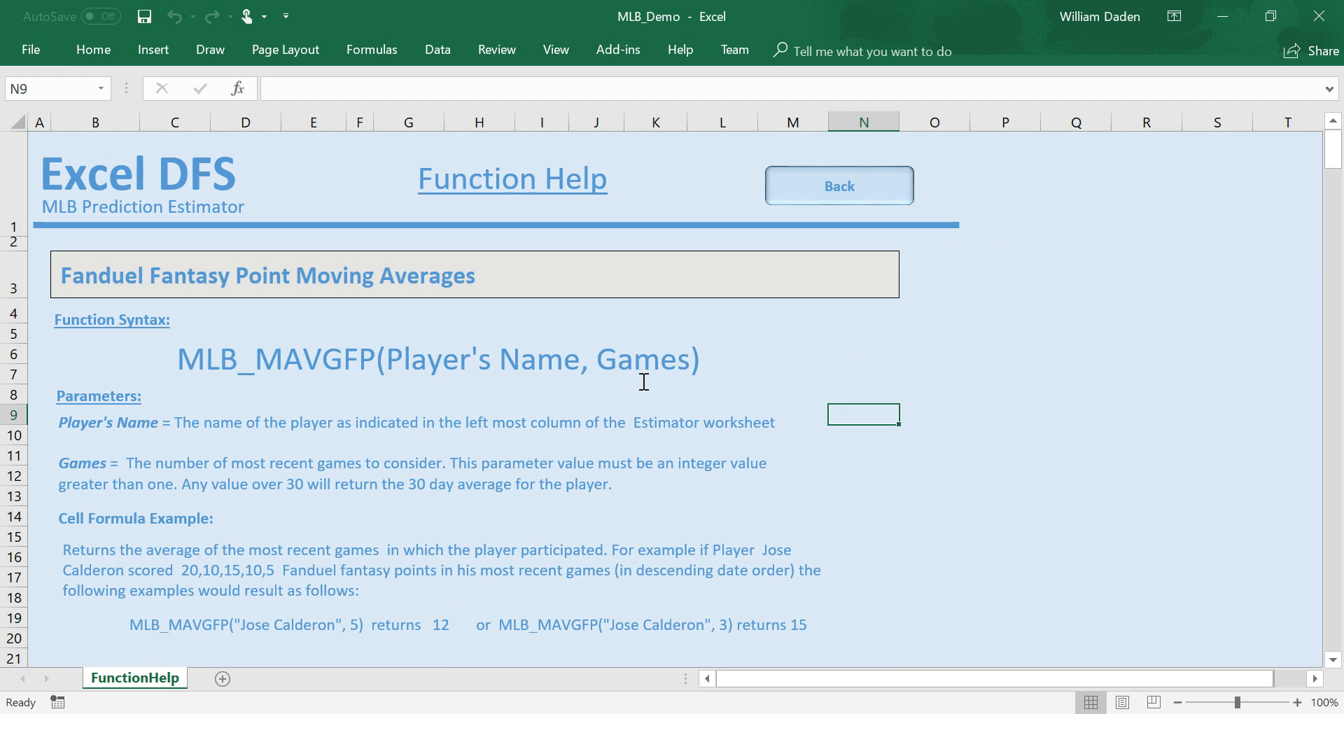
# Review the remaining Function Help entries, including MLB_PlayerFact, MLB_HitterMatch, batting order coefficients and MLB_ParkCoeff, and return to the Estimator.
pyautogui.moveTo(1332, 156); pyautogui.dragTo(1323, 253)
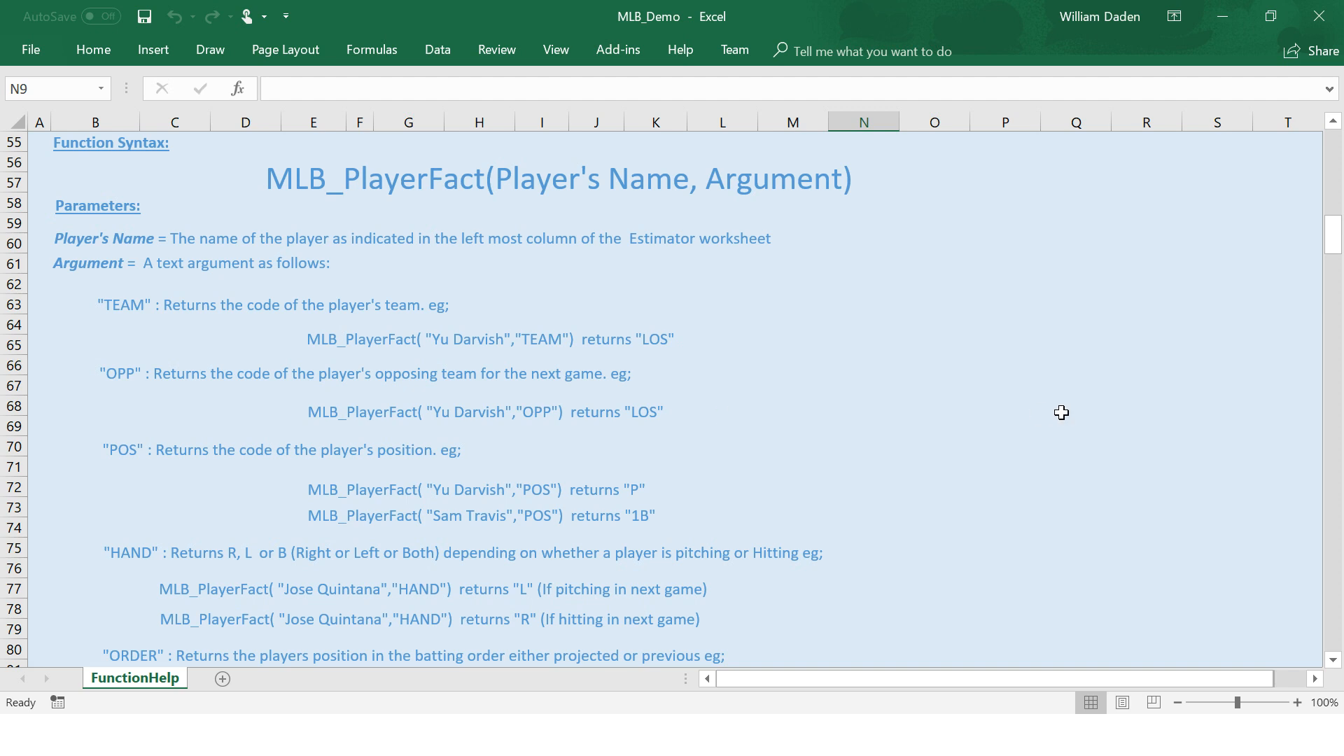
pyautogui.moveTo(1334, 236); pyautogui.dragTo(1334, 261)
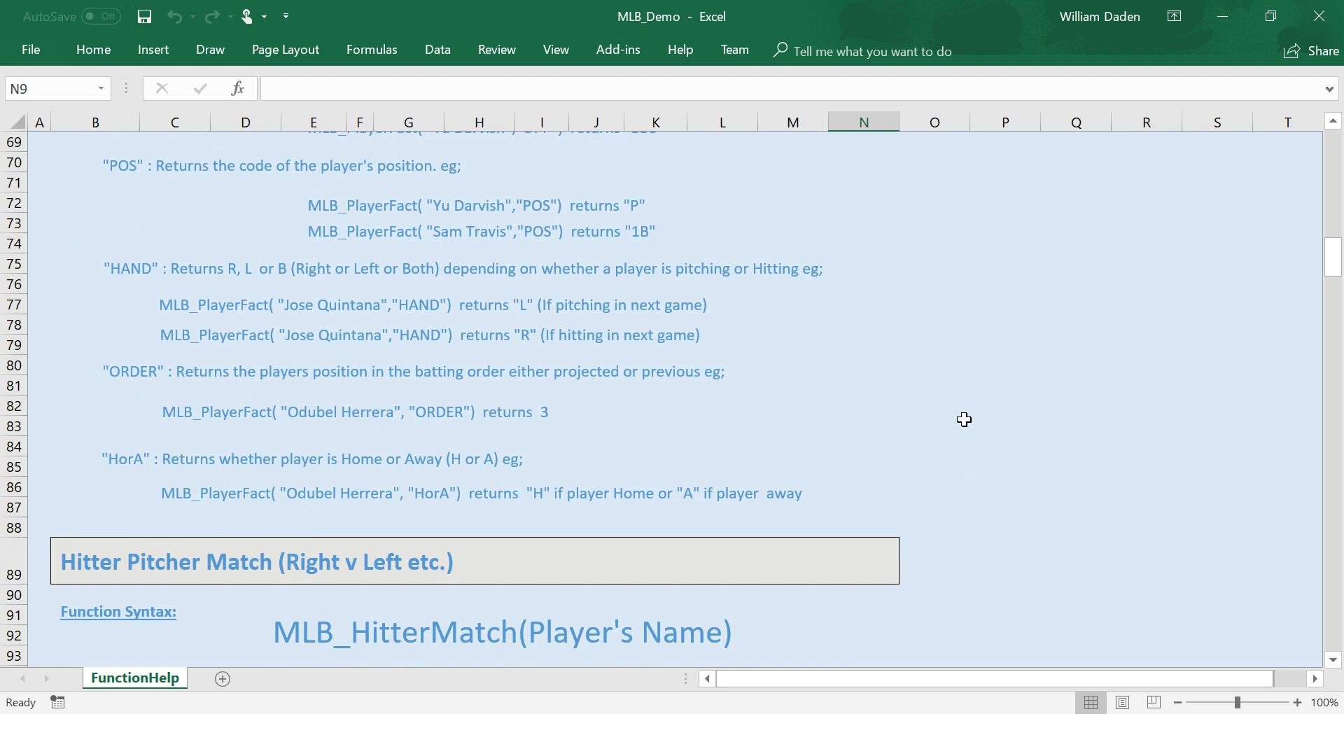
pyautogui.moveTo(1334, 277); pyautogui.dragTo(1330, 404)
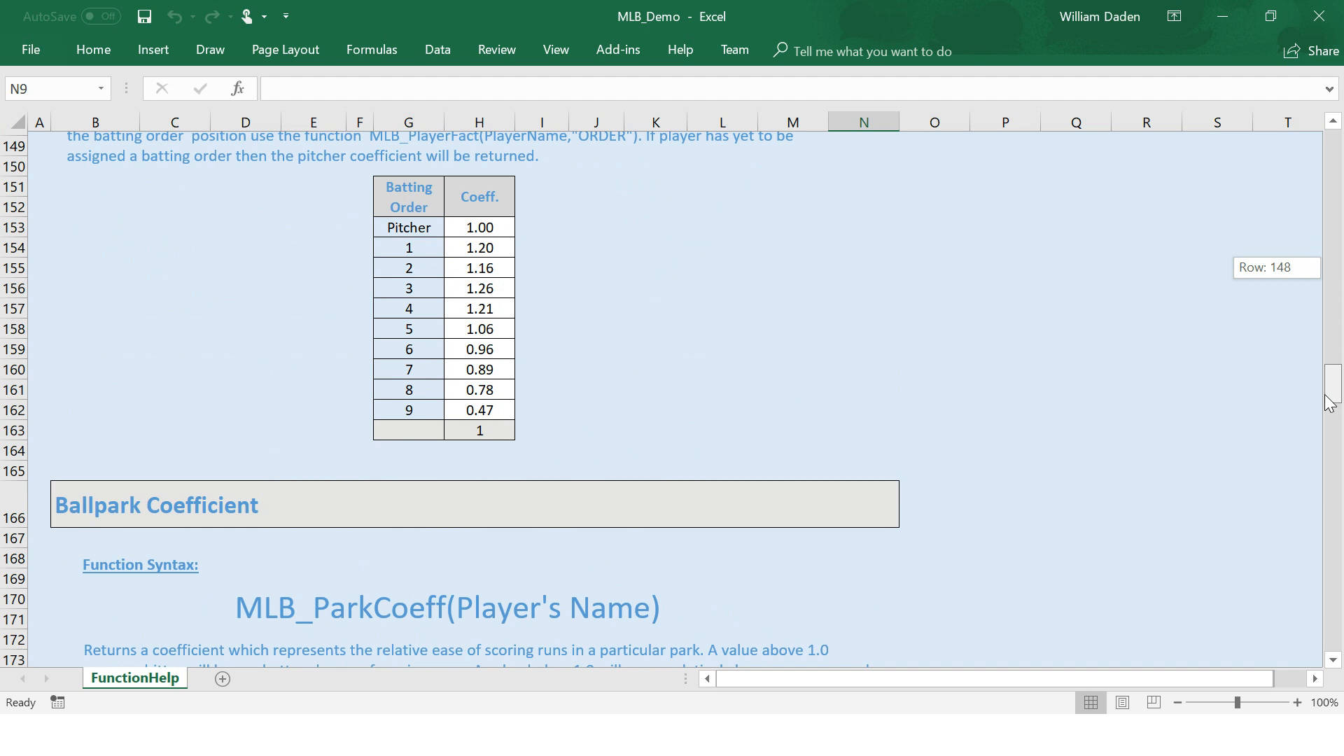
pyautogui.moveTo(1329, 404); pyautogui.dragTo(1332, 422)
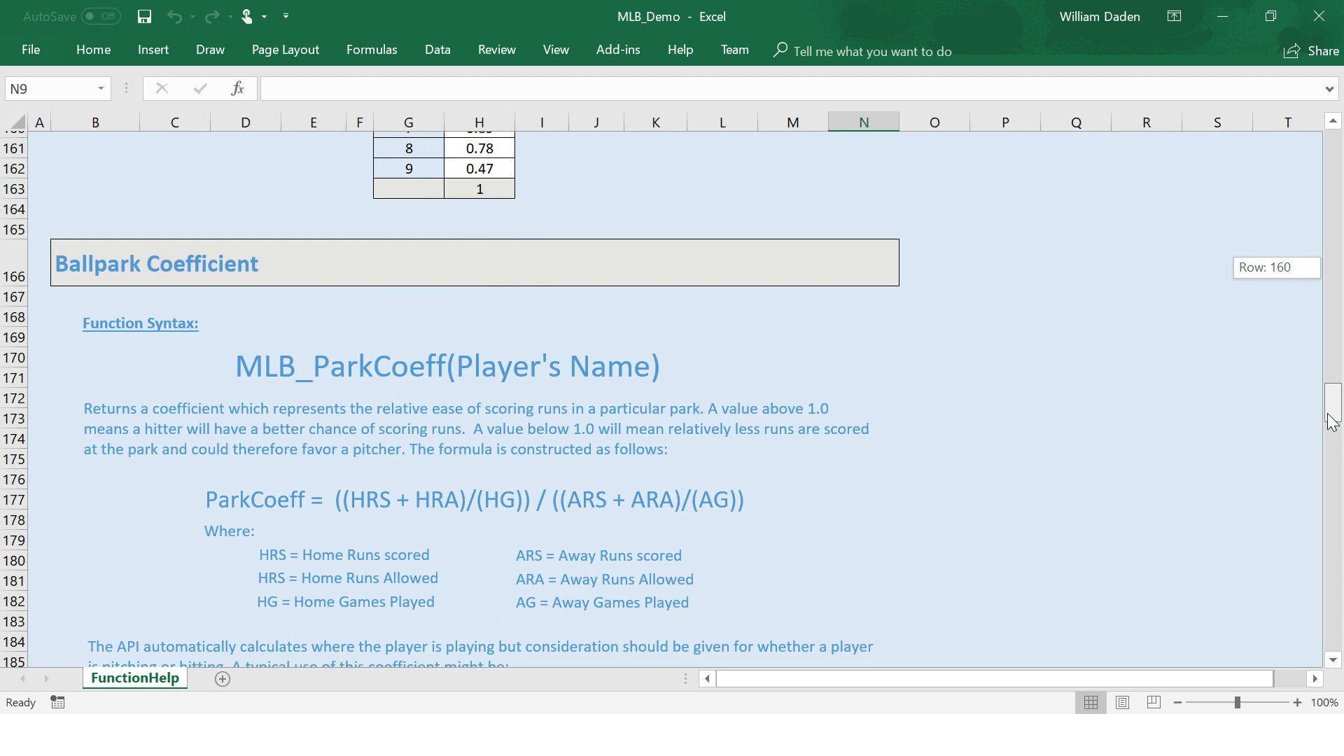
pyautogui.moveTo(1332, 422); pyautogui.dragTo(1332, 166)
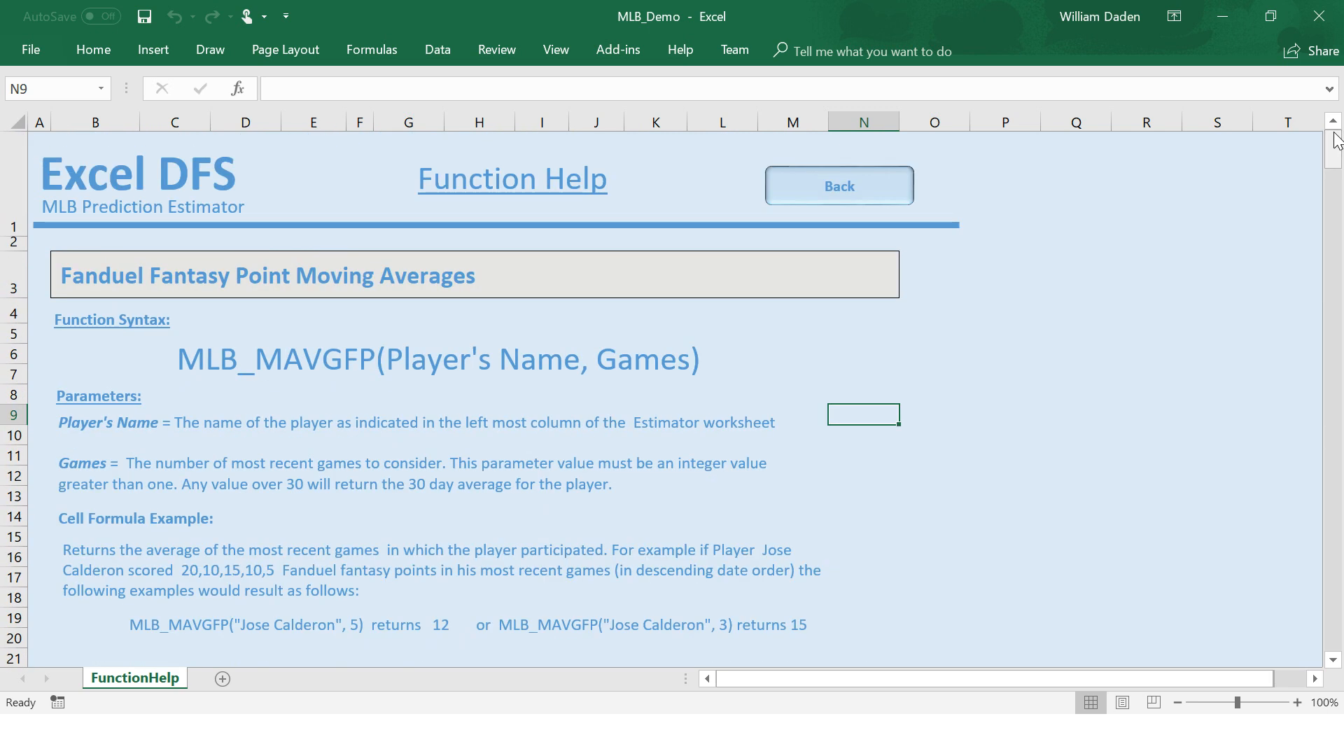
pyautogui.click(827, 196)
pyautogui.click(437, 474)
pyautogui.click(478, 429)
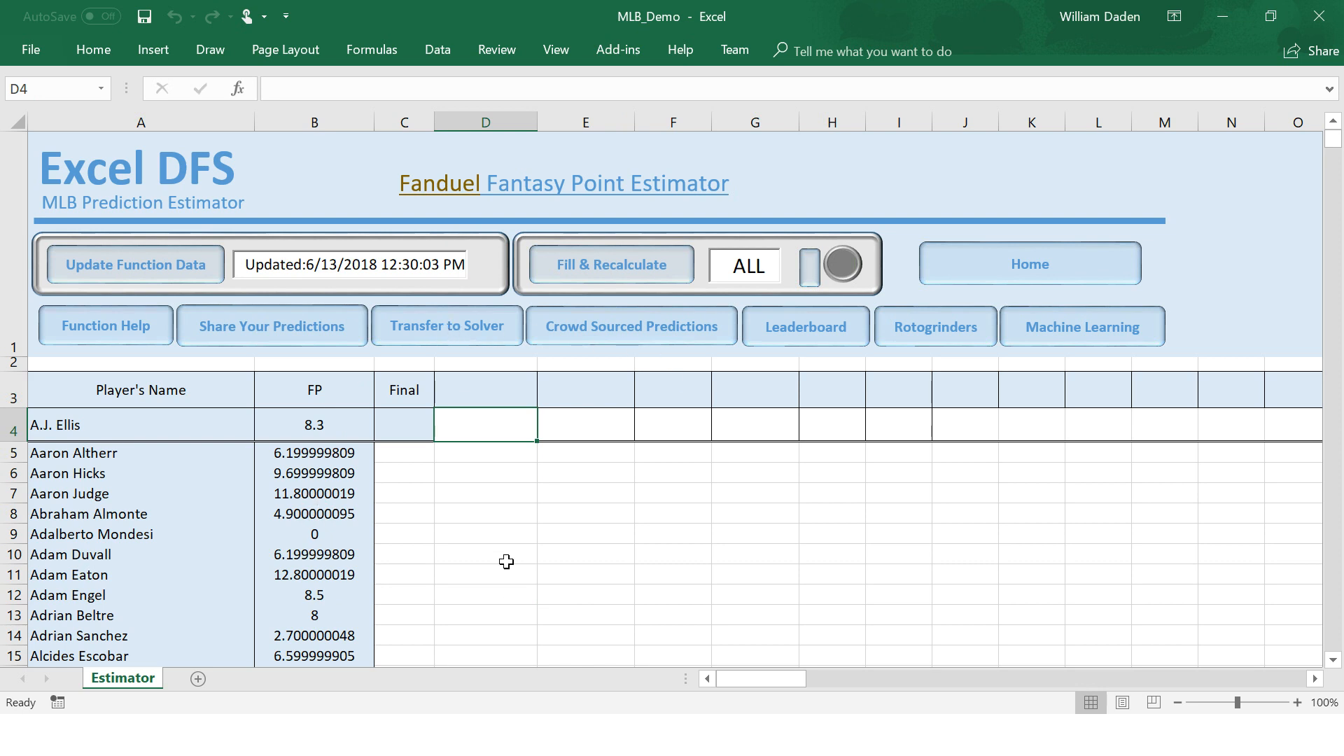
# Transfer the Estimator's predictions to the Solver and dismiss the completion message.
pyautogui.click(442, 329)
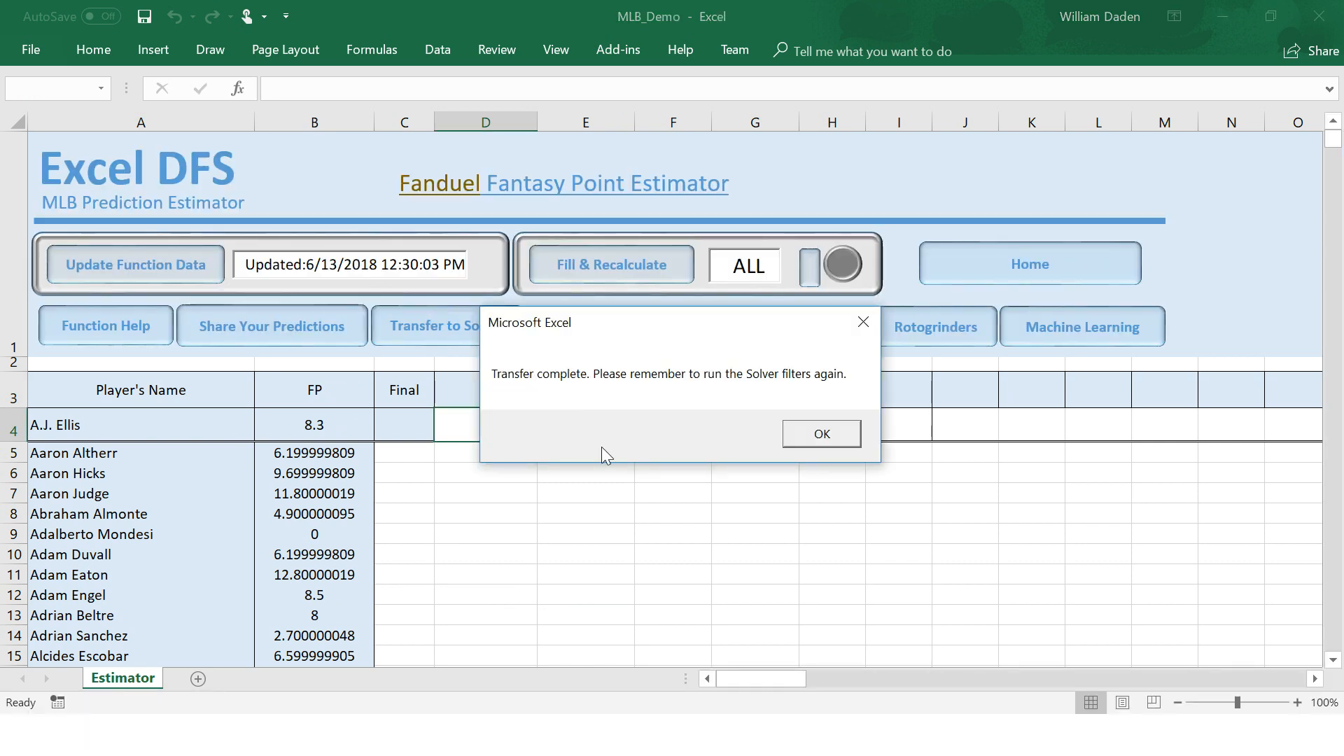
pyautogui.click(823, 434)
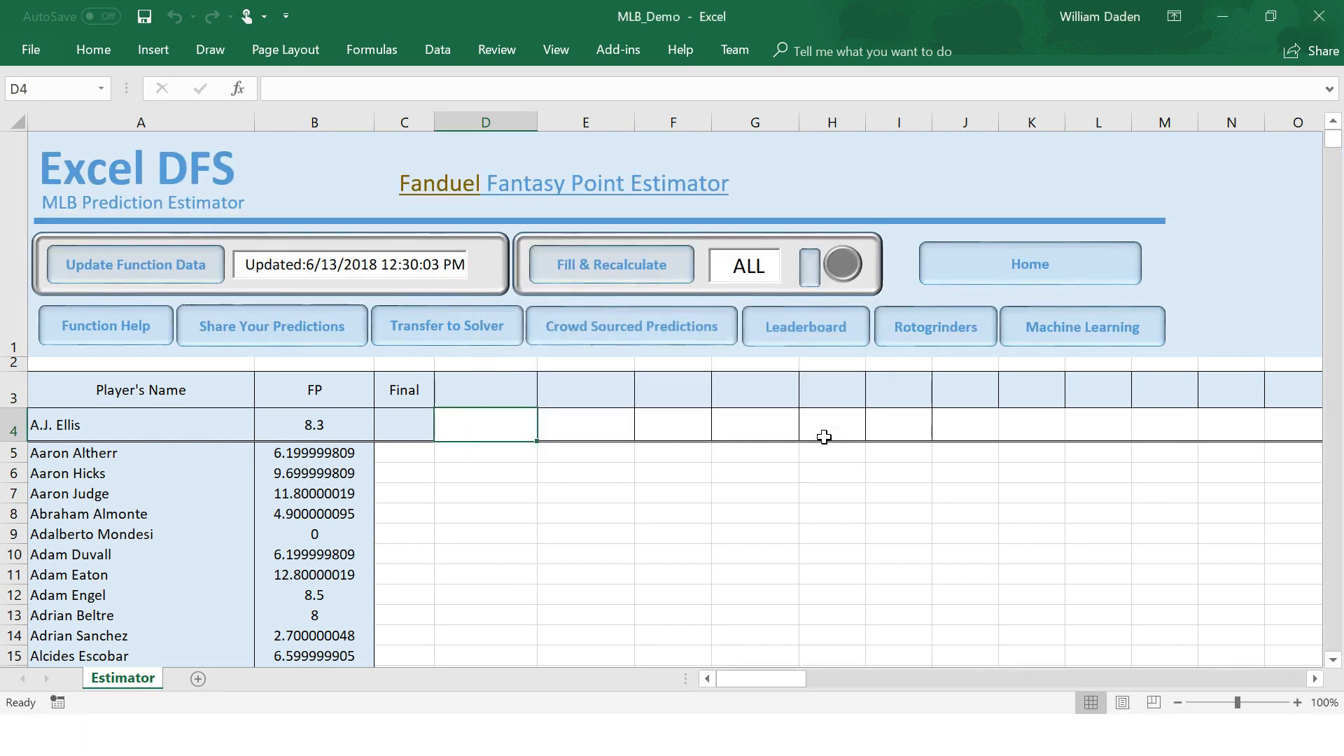
pyautogui.click(672, 530)
# Open the Leaderboard, look through its user rankings and errors, and return to the Estimator.
pyautogui.click(808, 336)
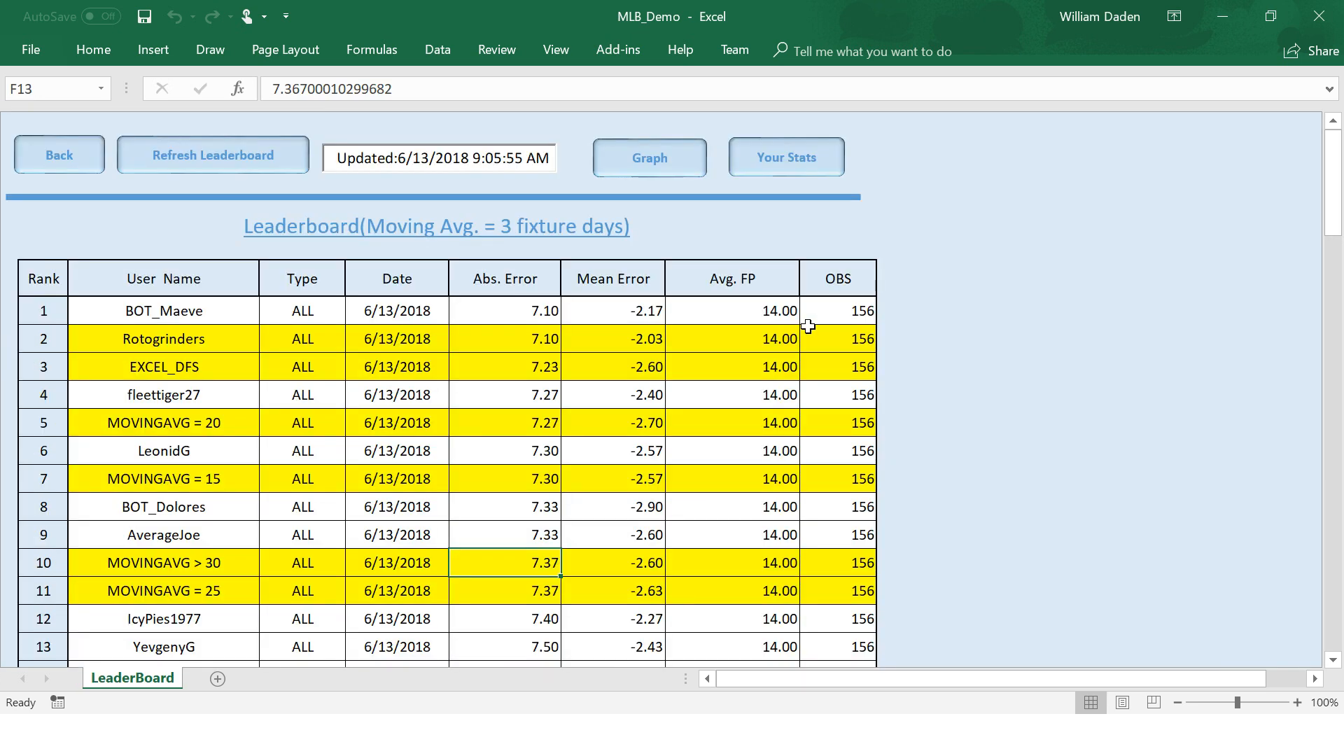
pyautogui.moveTo(1337, 158); pyautogui.dragTo(1332, 462)
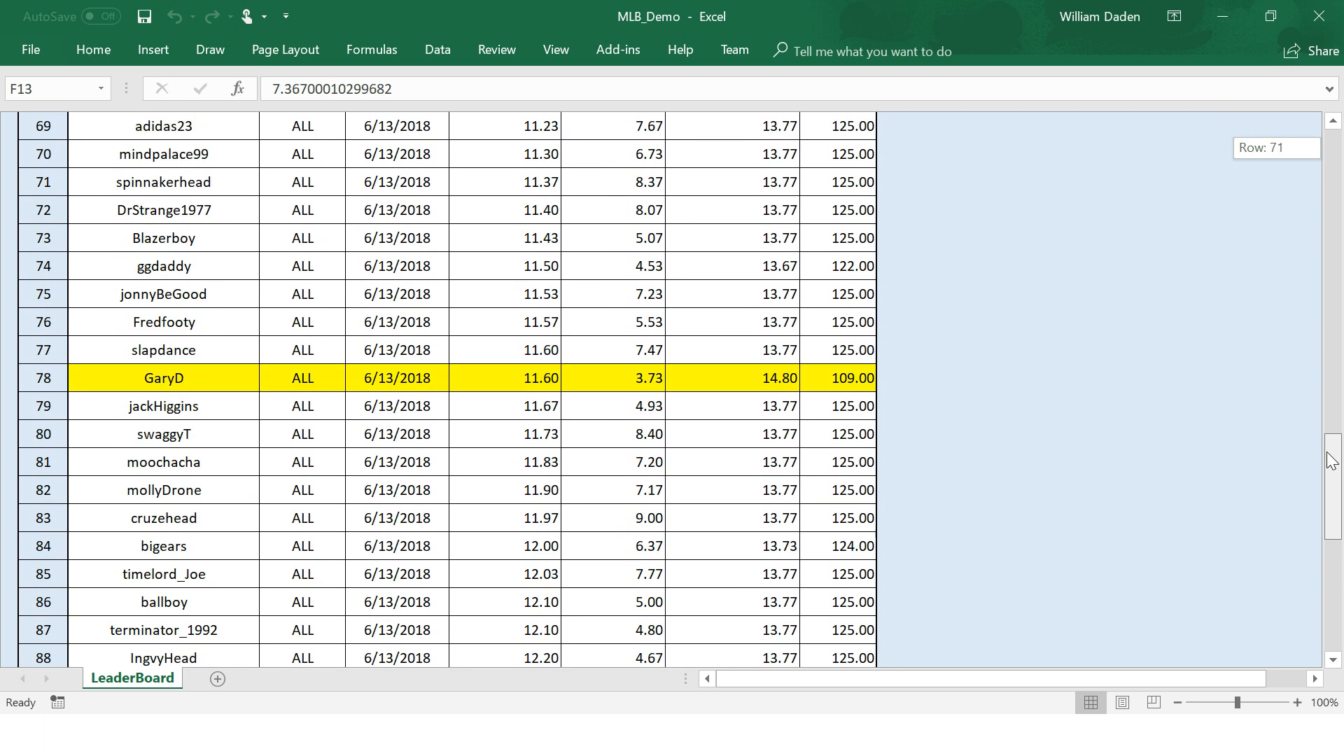
pyautogui.moveTo(1332, 462); pyautogui.dragTo(1334, 150)
pyautogui.click(56, 155)
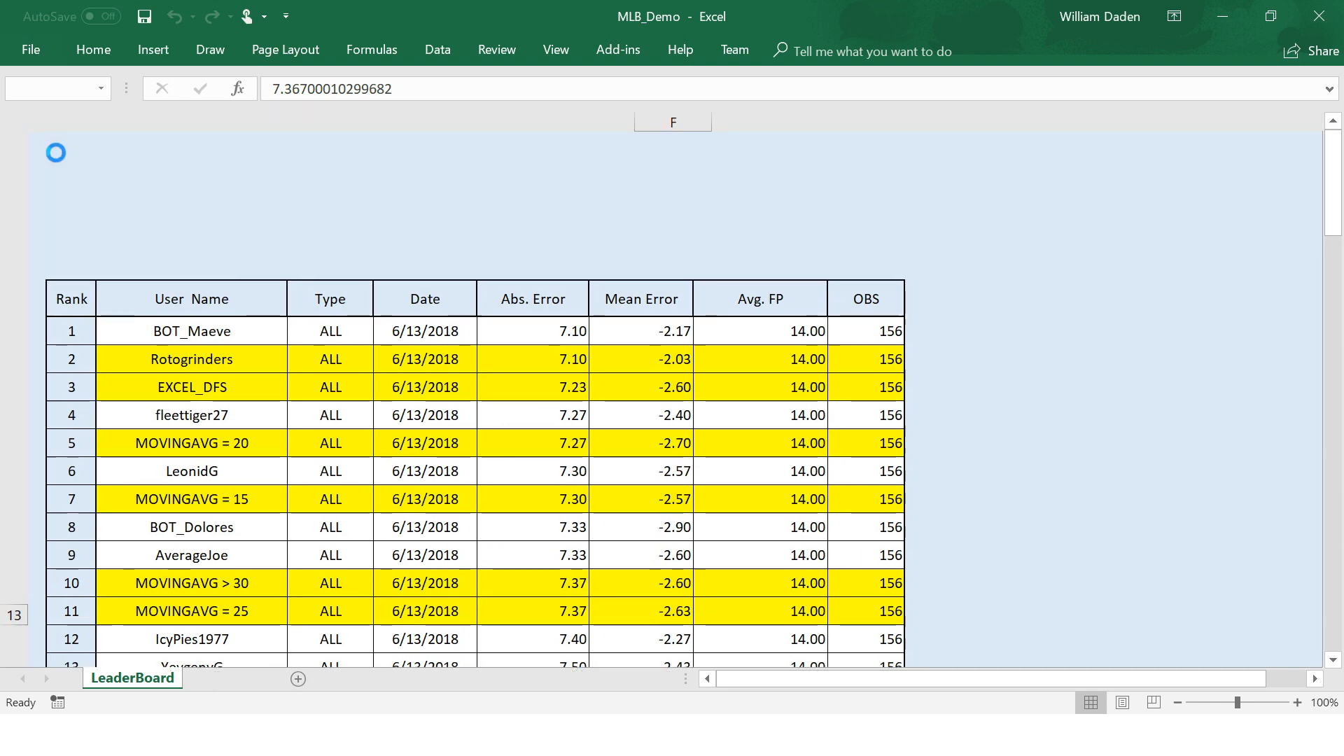
pyautogui.click(684, 489)
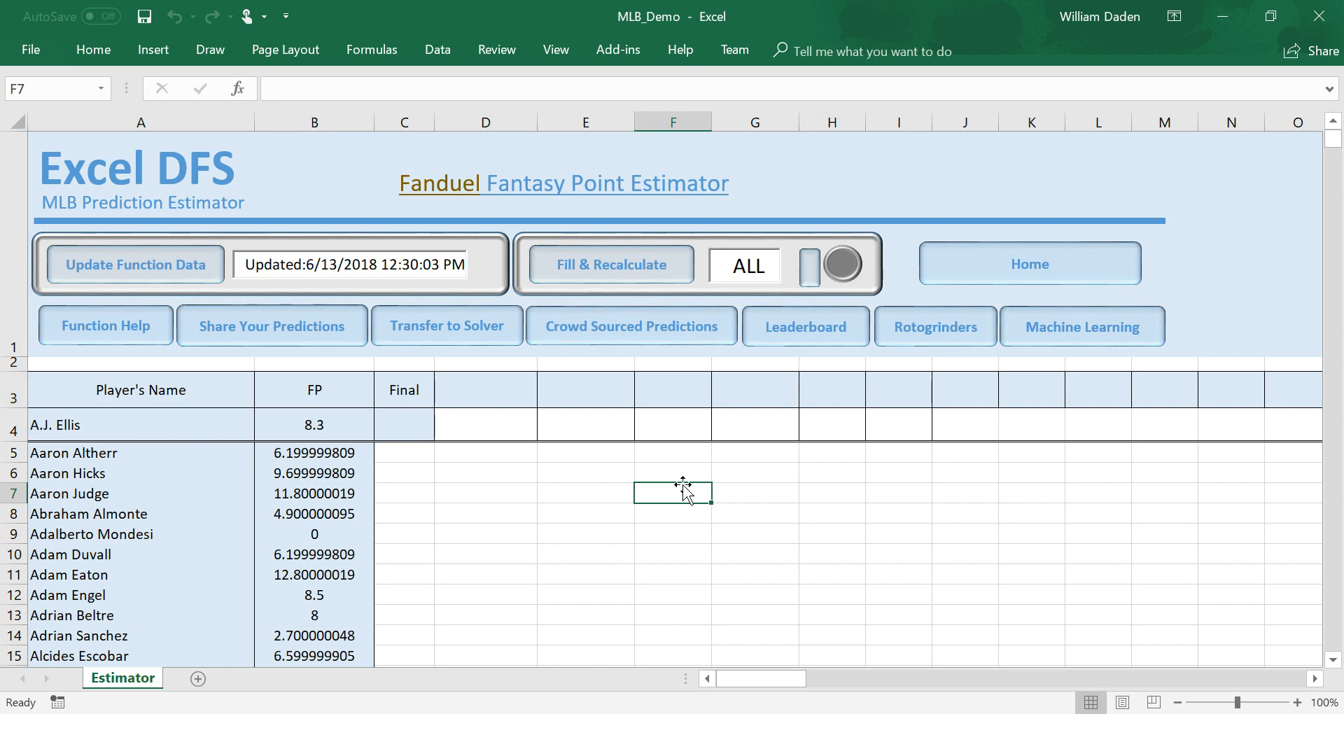
pyautogui.click(492, 436)
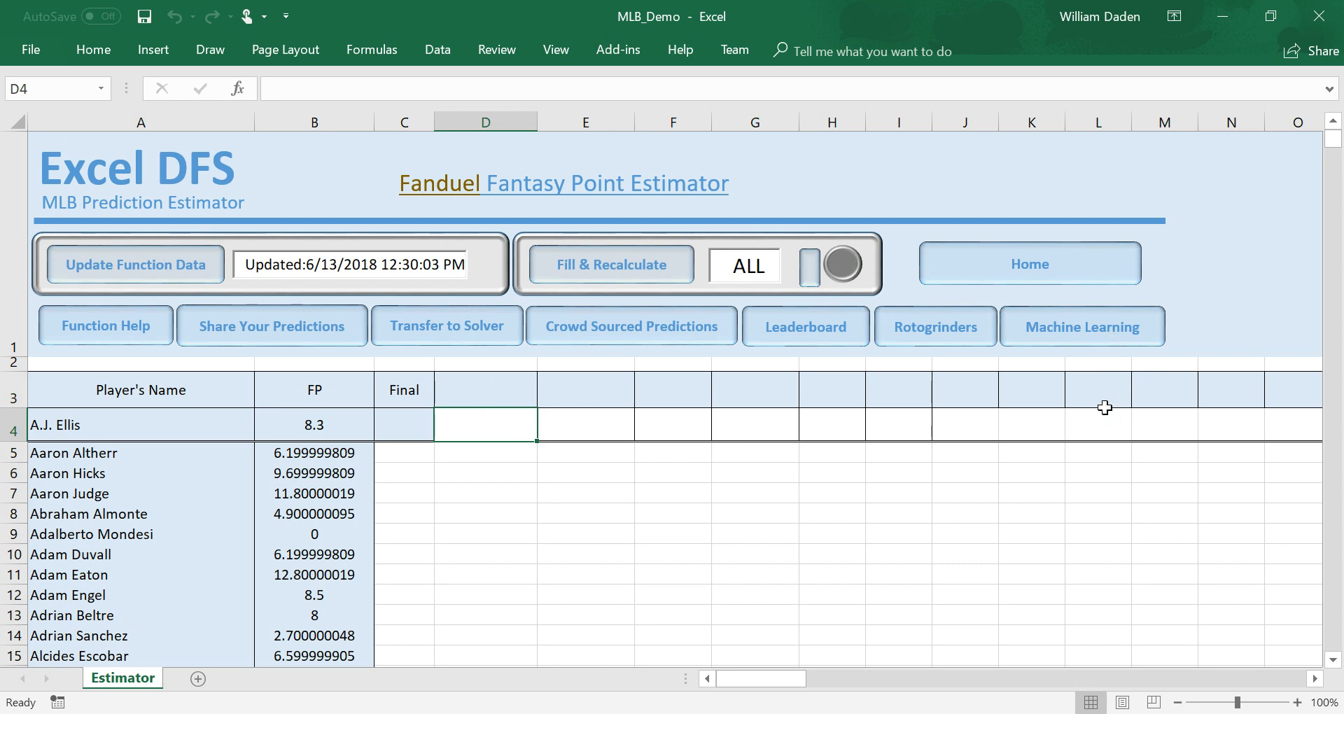
pyautogui.click(296, 395)
pyautogui.click(530, 525)
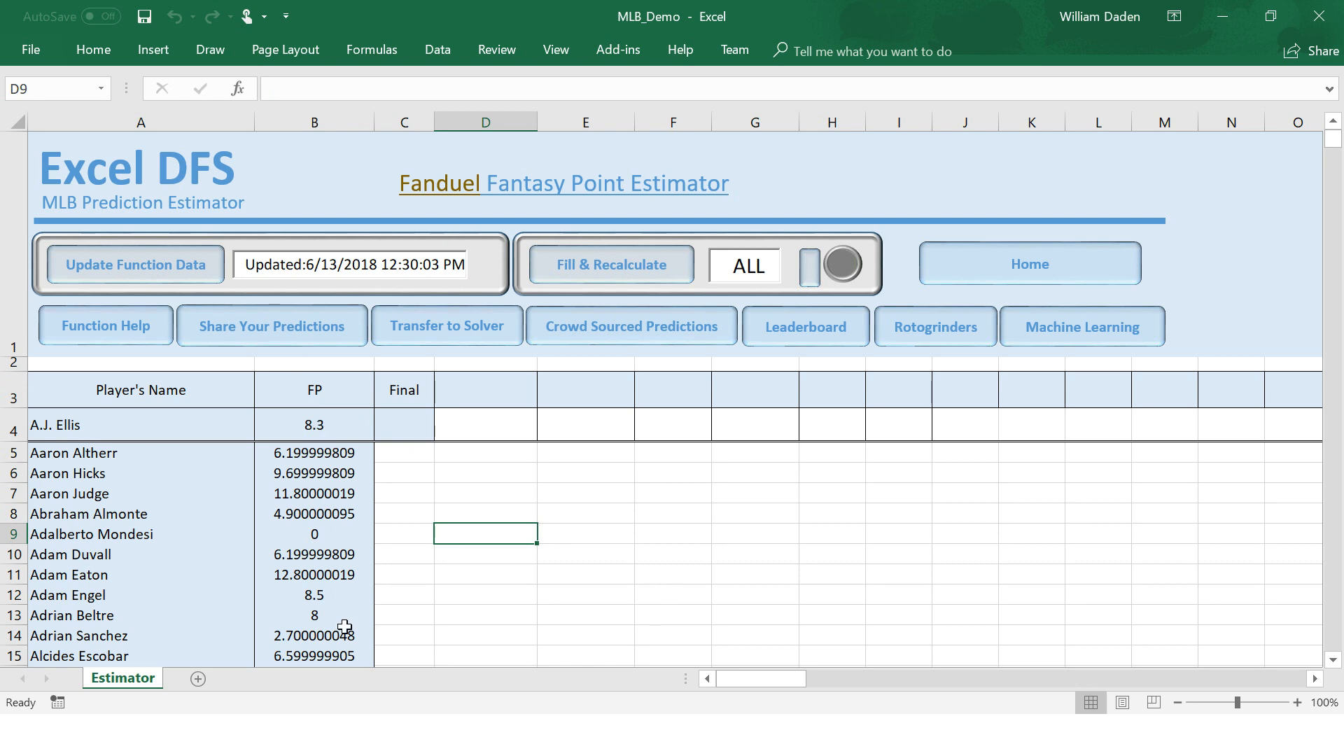
pyautogui.click(412, 507)
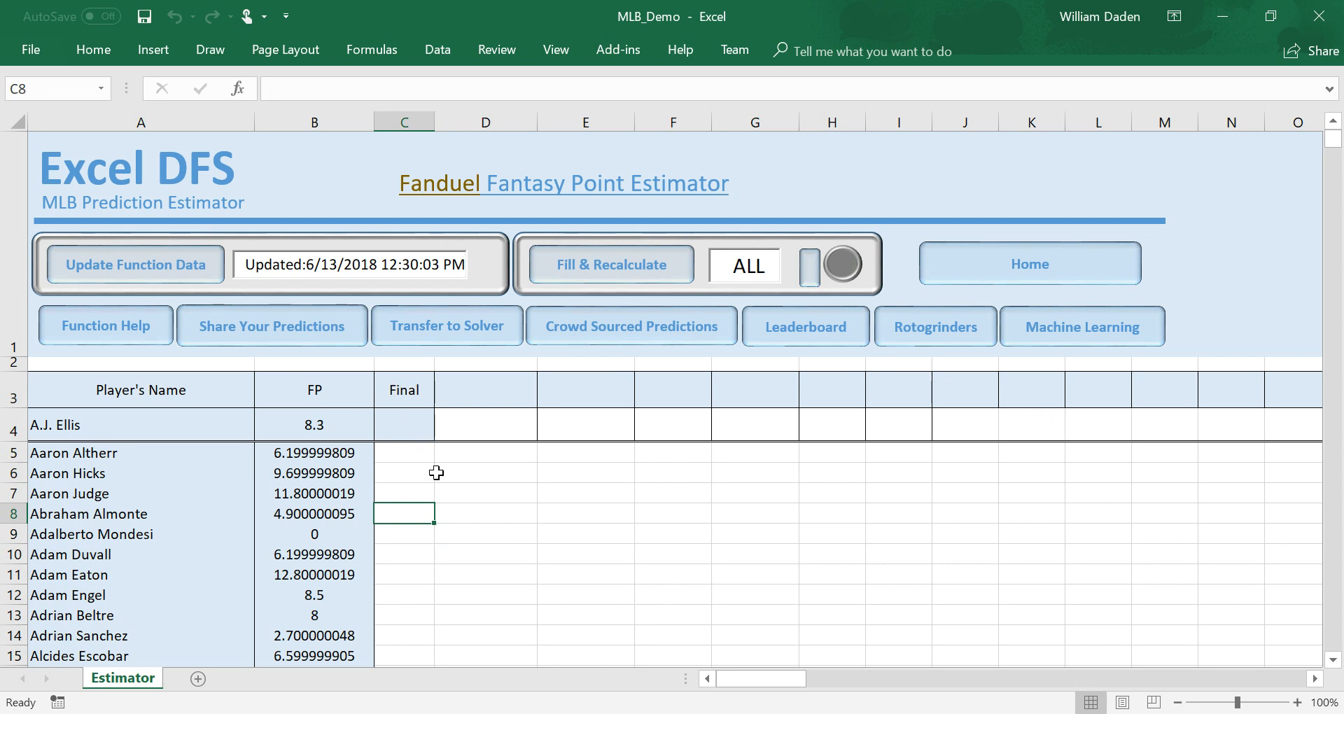
pyautogui.click(399, 427)
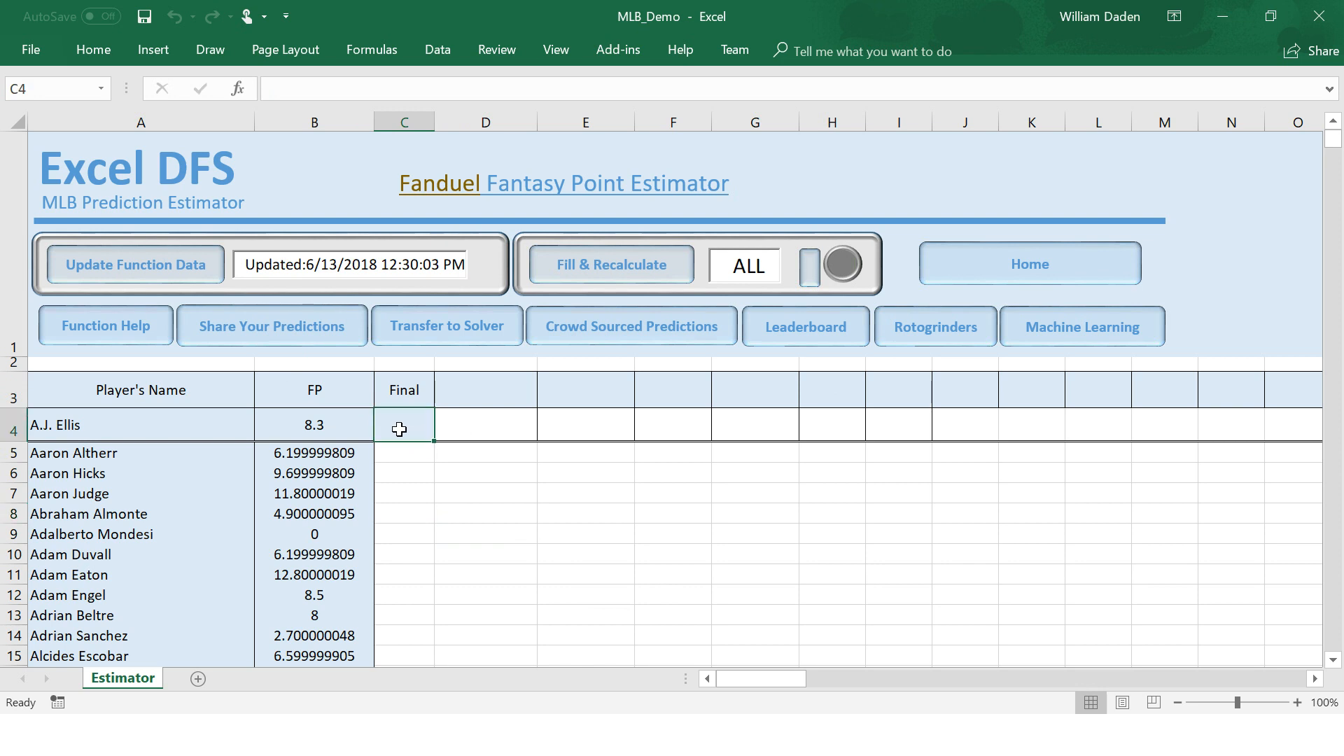
pyautogui.click(487, 439)
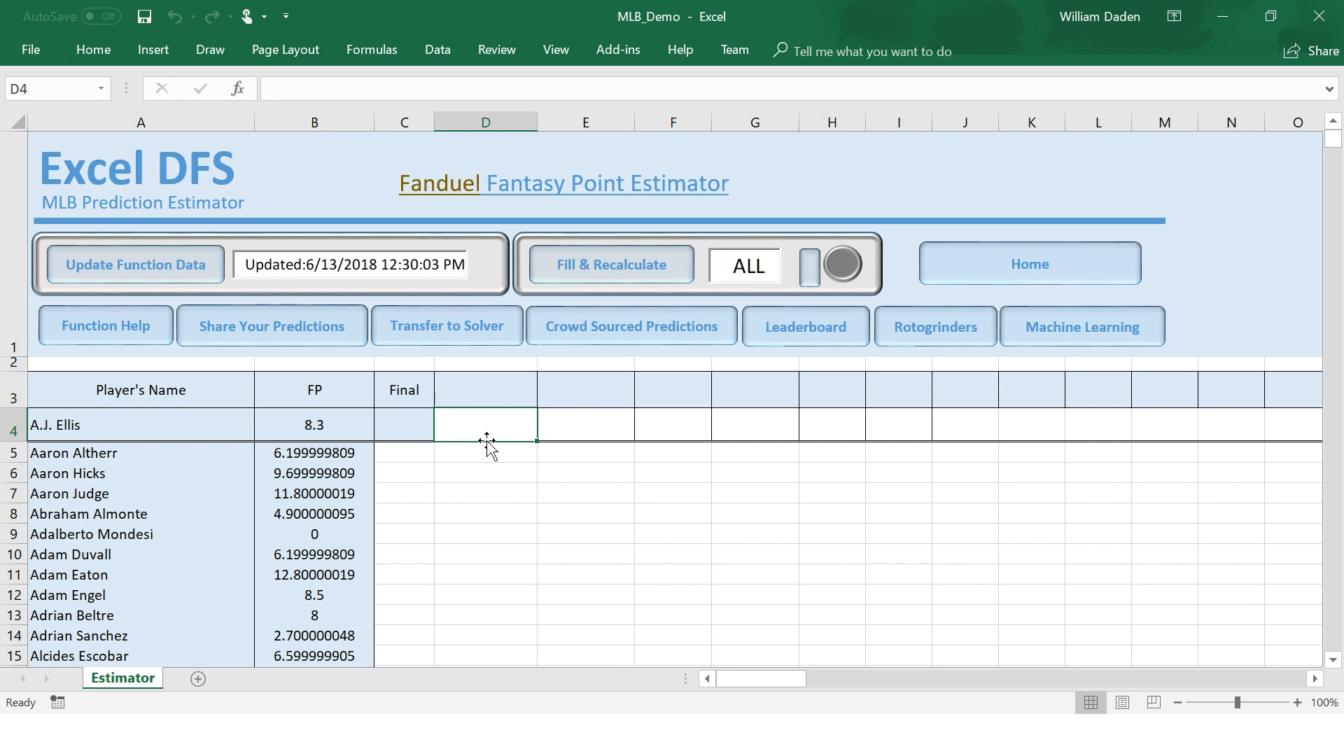
# Label two new columns beside Final by entering the headers MAVG 5 in D3 and MAVG 30 in E3.
pyautogui.click(484, 396)
pyautogui.write('M')
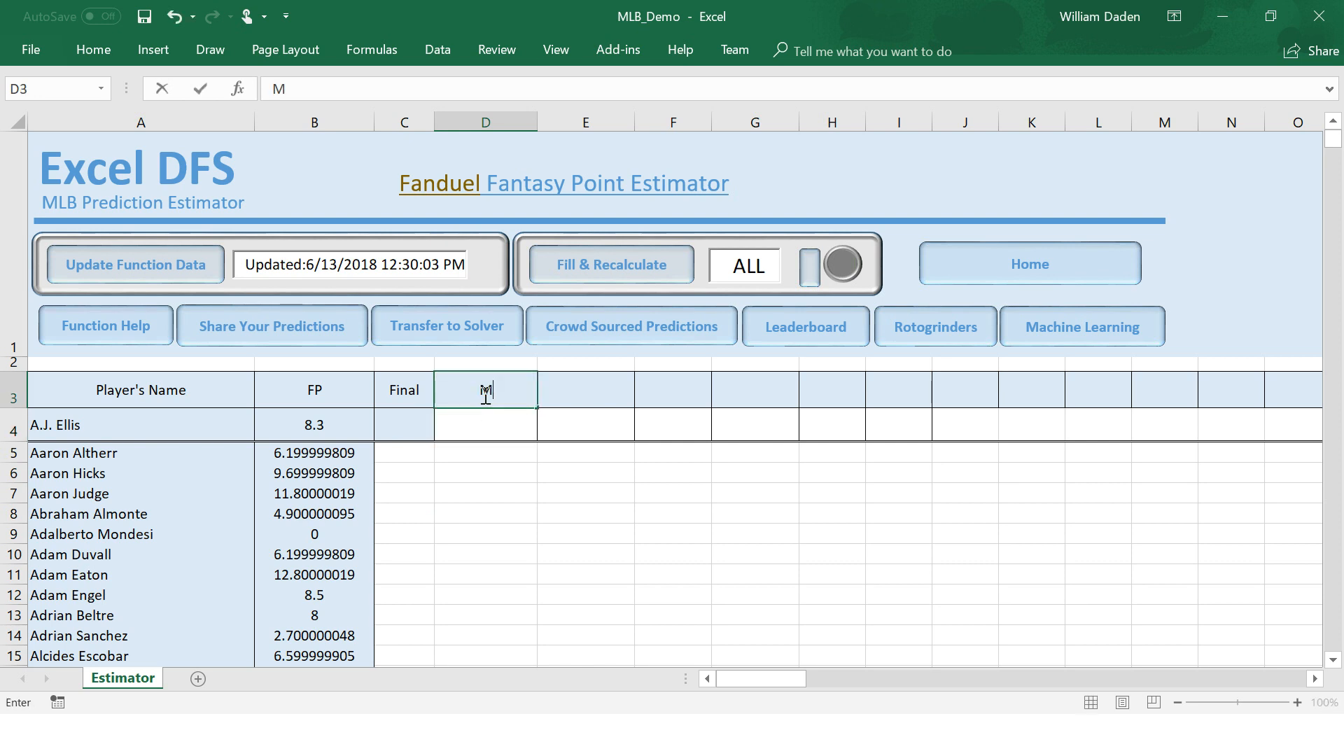
pyautogui.write('AVG 5')
pyautogui.click(584, 395)
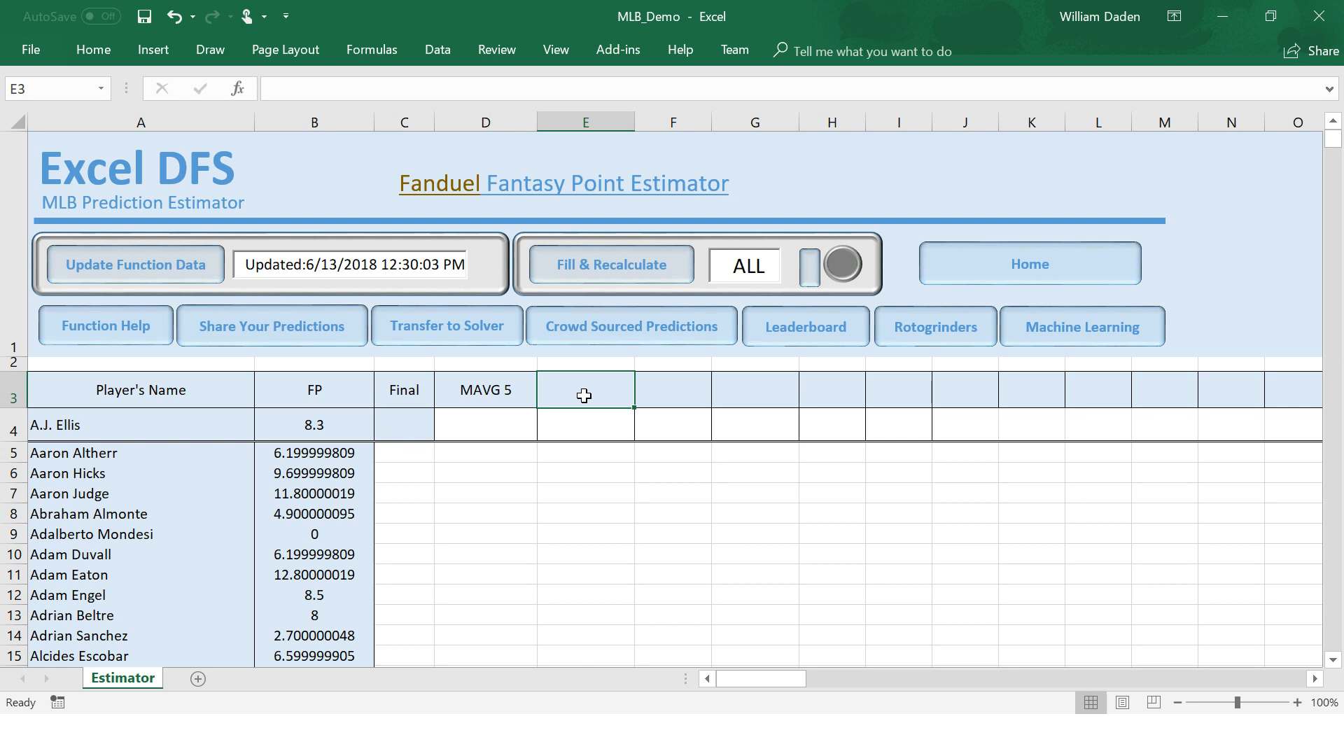
pyautogui.write('MAVG')
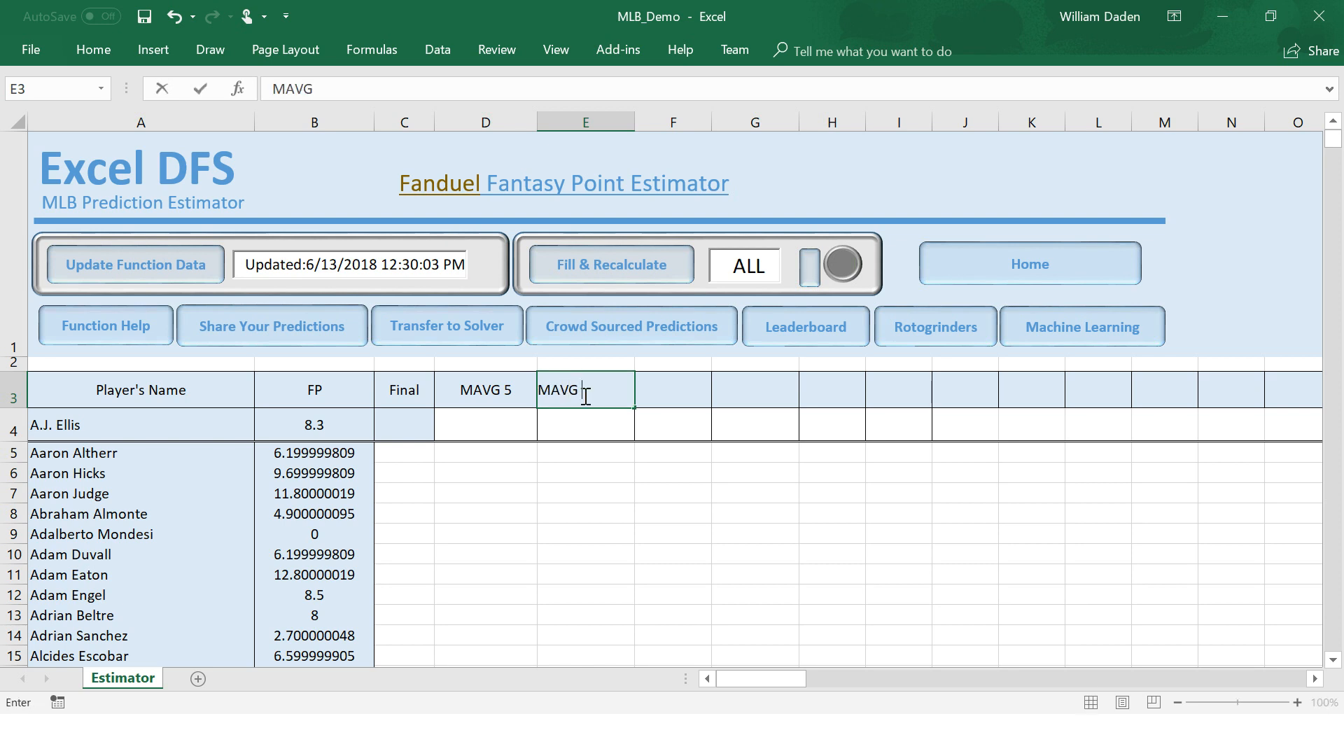
pyautogui.write(' 30')
pyautogui.press('Return')
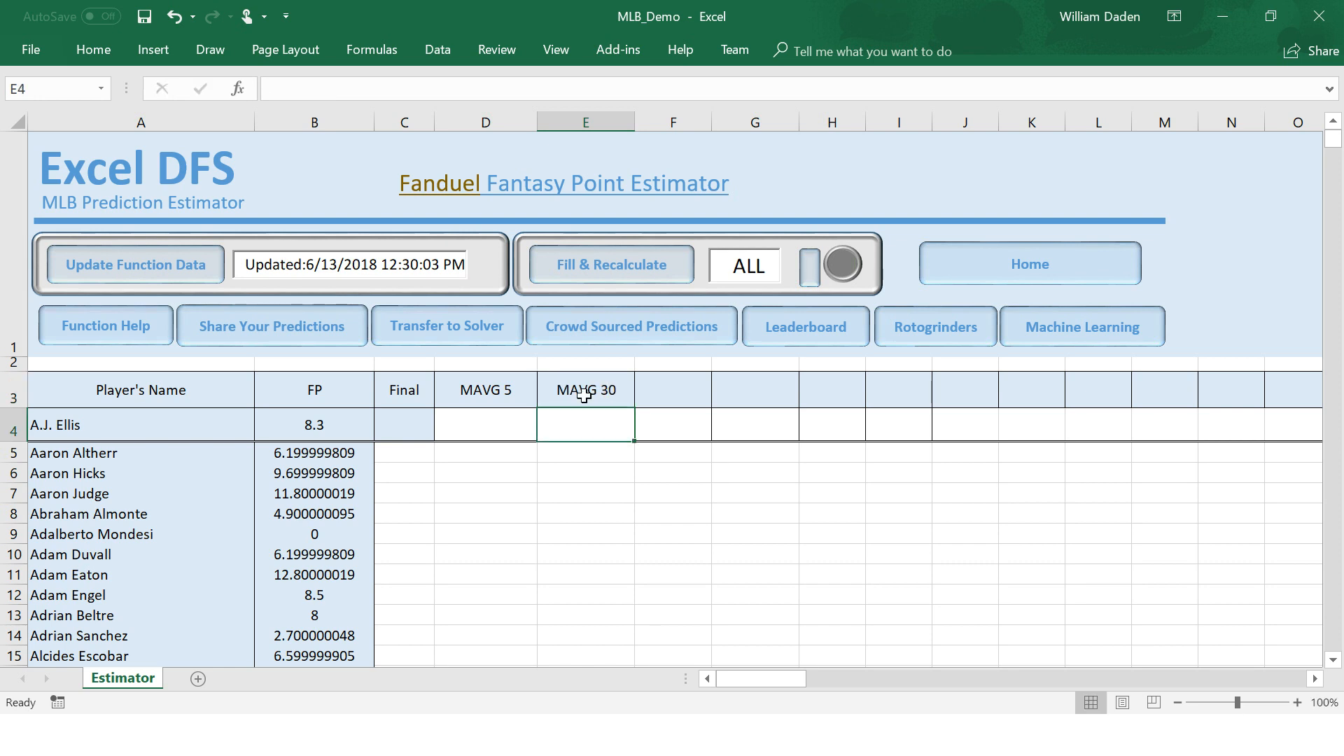
pyautogui.click(585, 532)
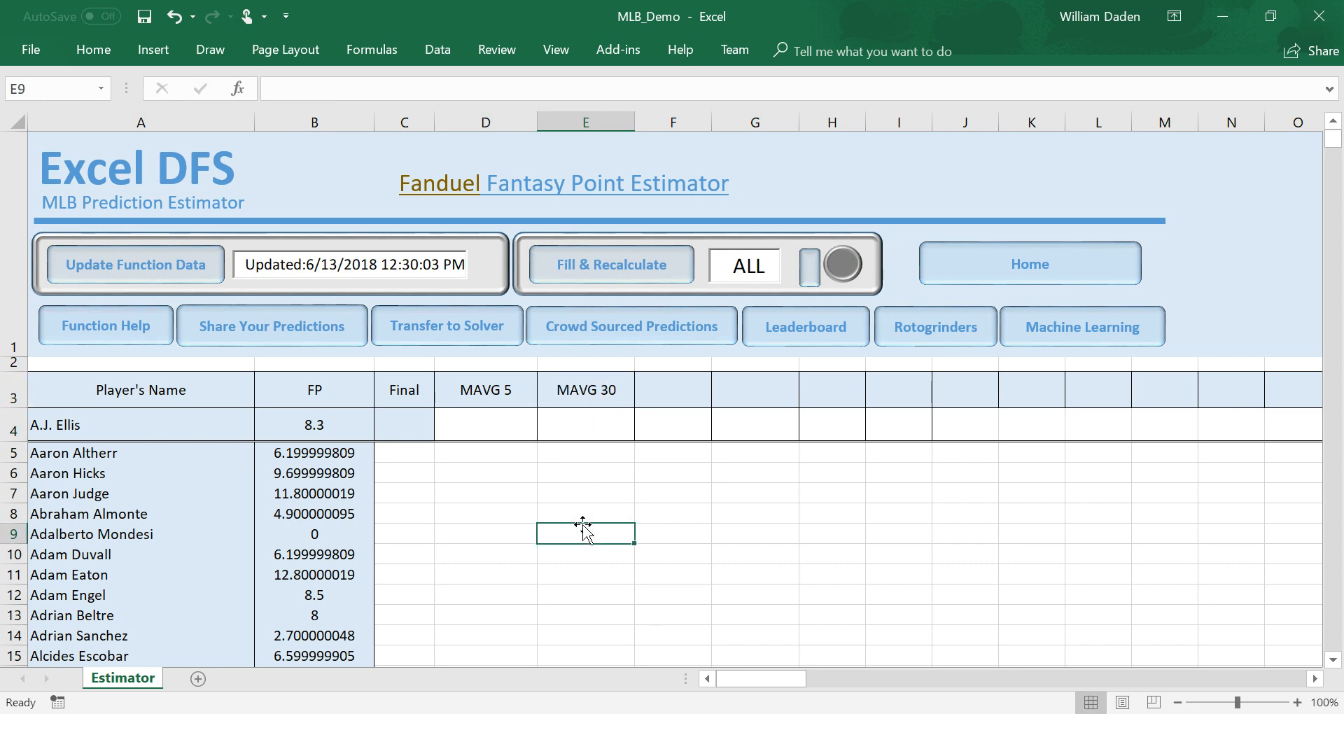
# Enter the five-game moving average formula =MLB_MAVGFP(A4,5) in D4 under the MAVG 5 header.
pyautogui.click(483, 426)
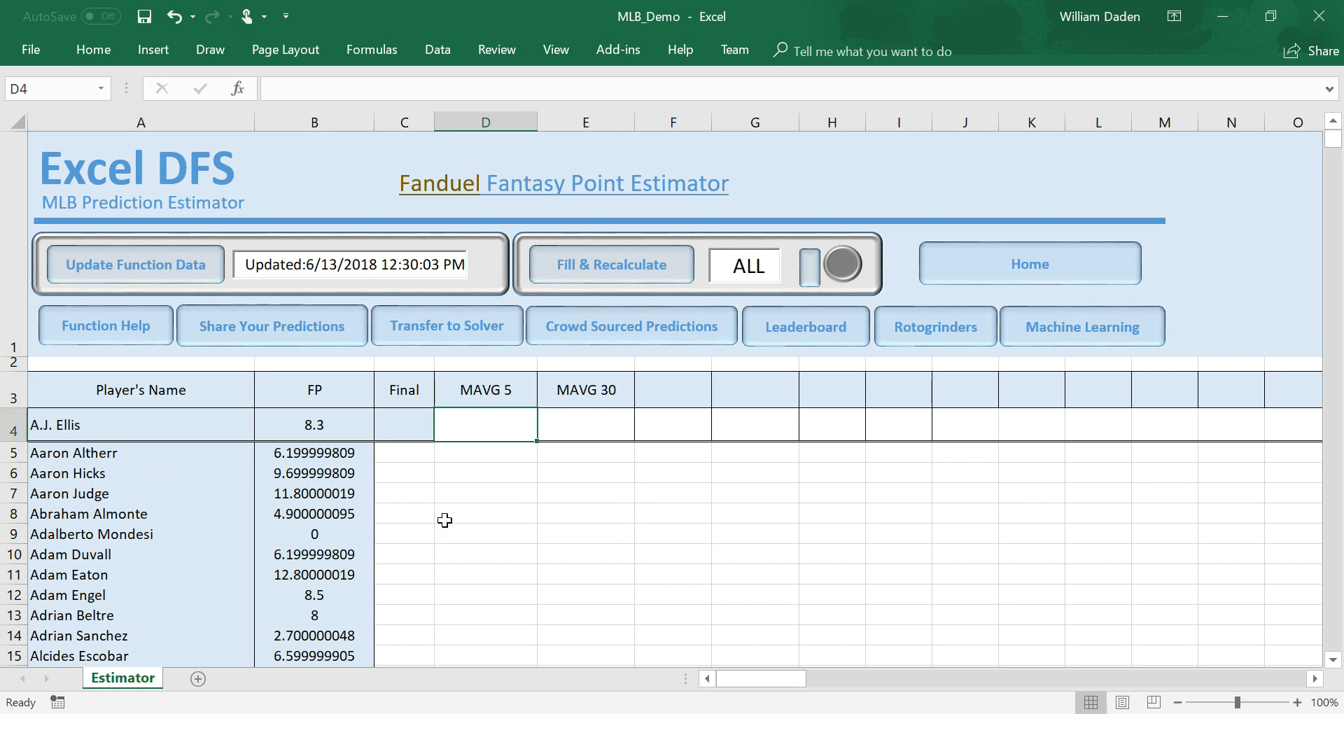
pyautogui.write('=mlb')
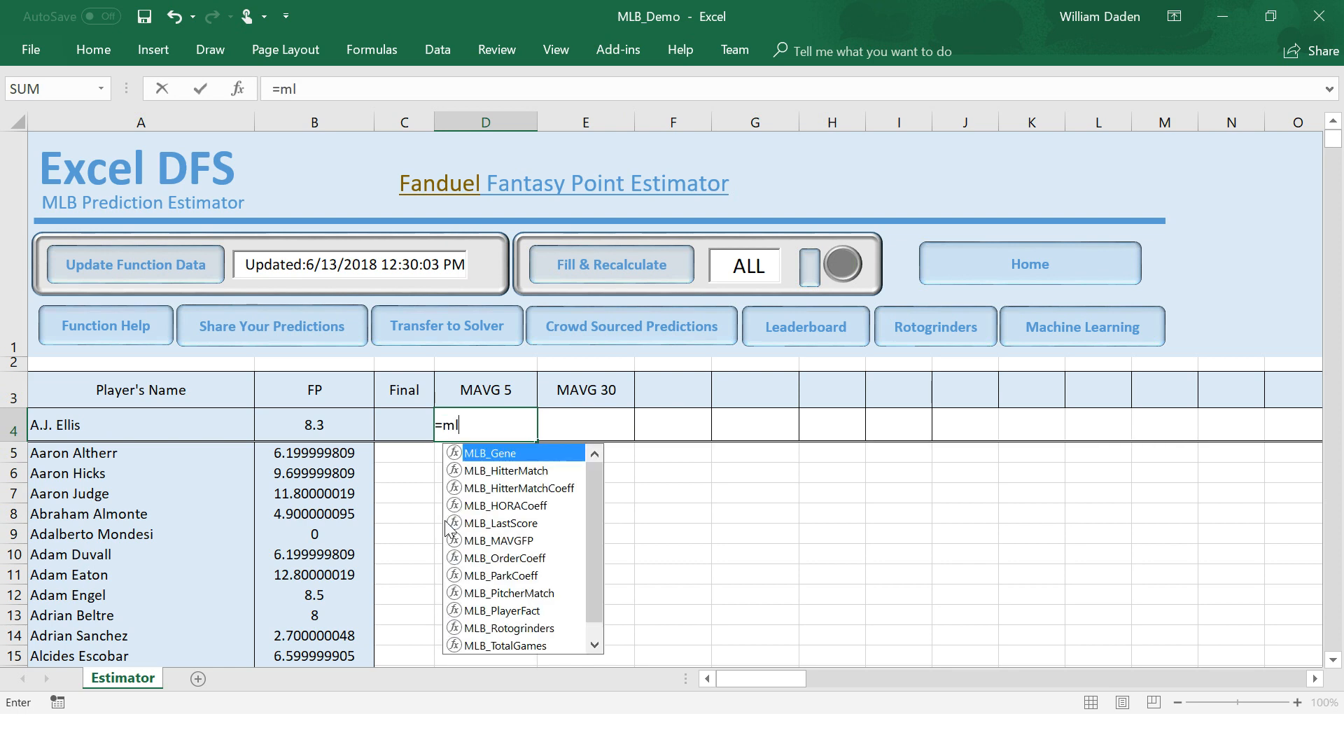
pyautogui.doubleClick(511, 540)
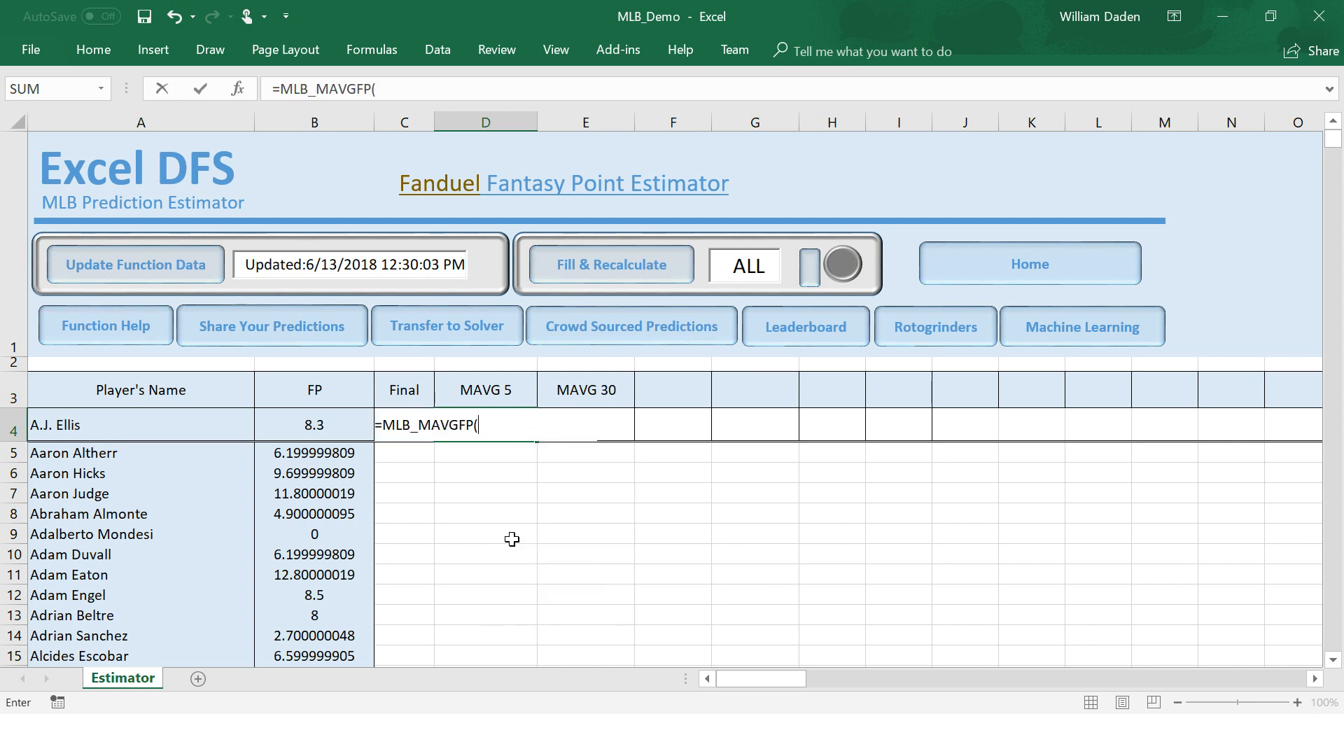
pyautogui.click(88, 425)
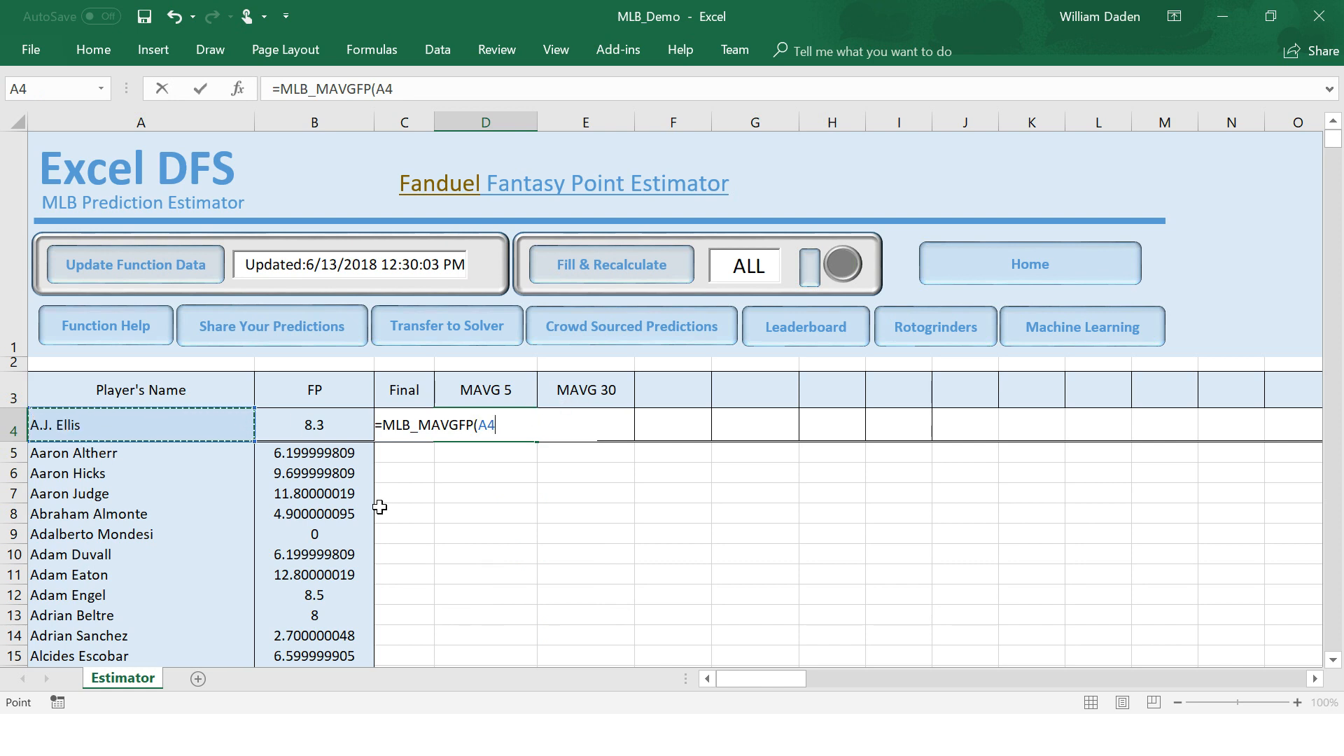
pyautogui.write(',')
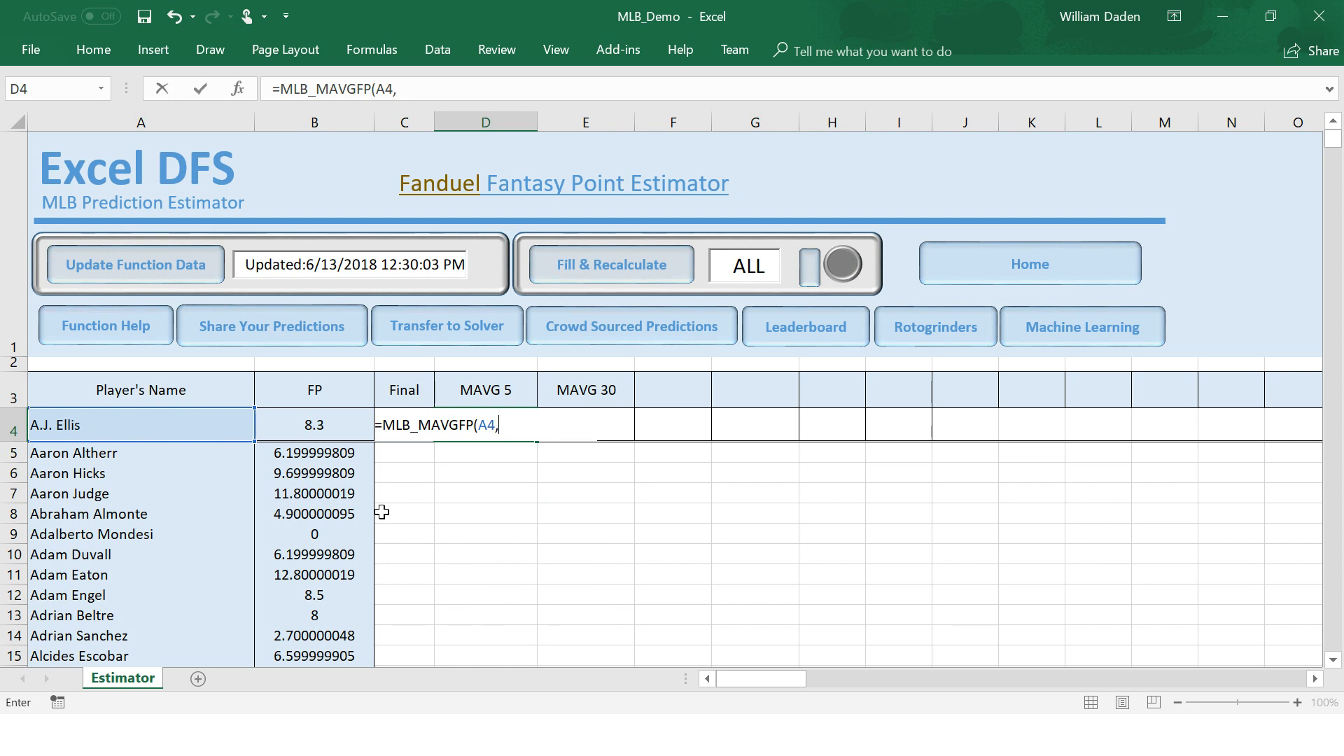
pyautogui.write('5)')
pyautogui.press('Return')
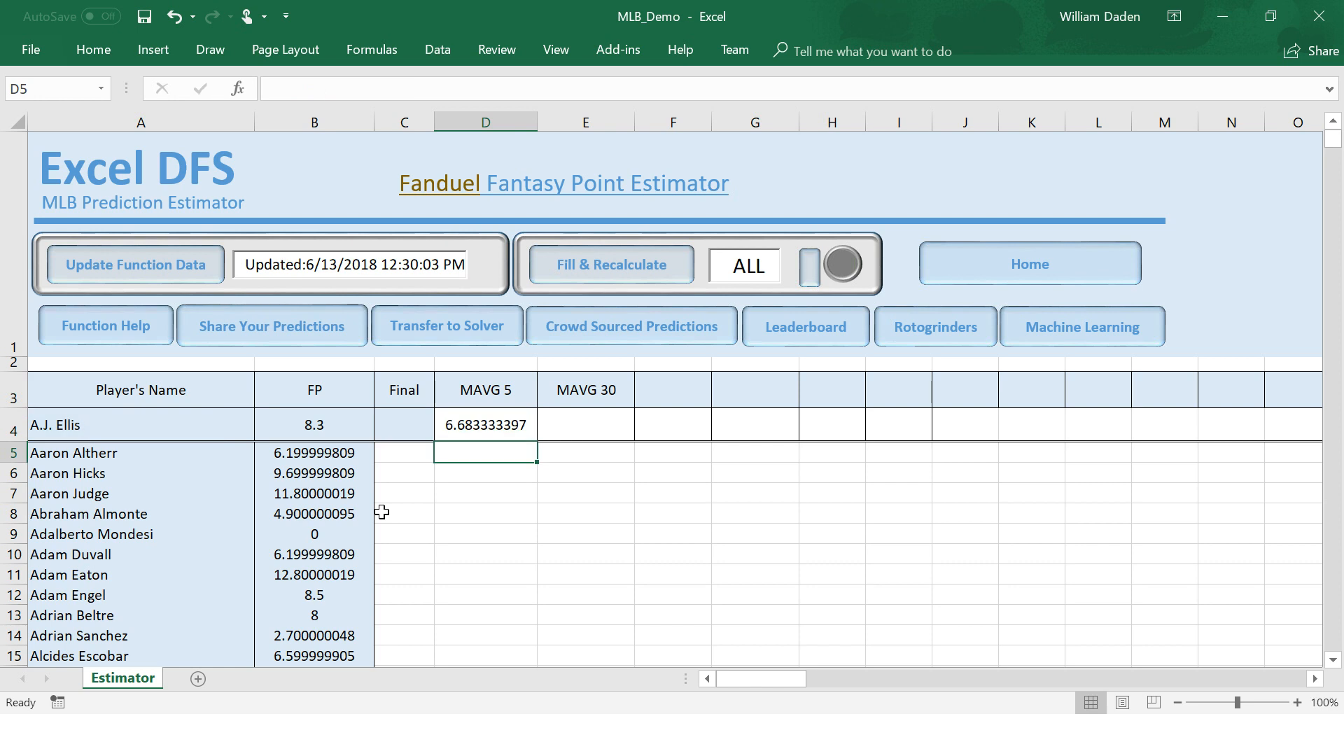
pyautogui.click(494, 519)
pyautogui.click(486, 469)
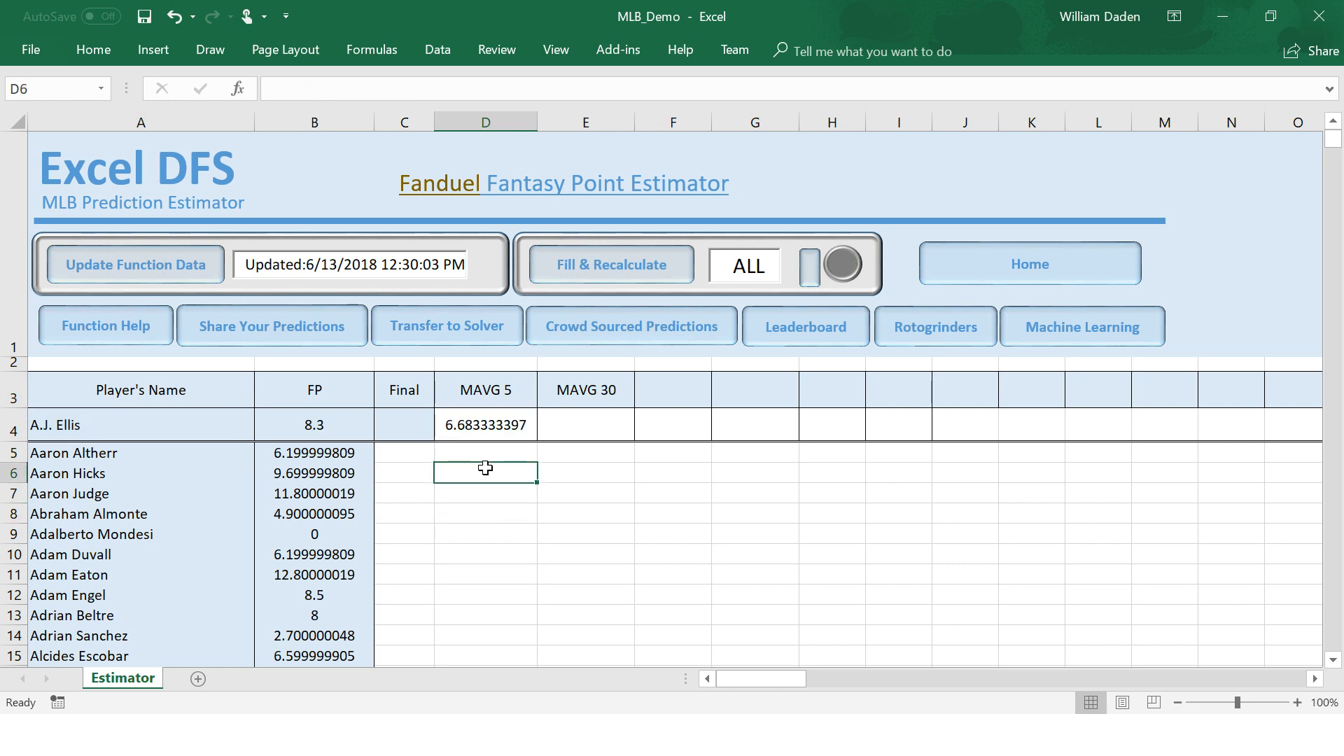
# Replace the A4 reference in D4's formula with a quoted player name: =MLB_MAVGFP("Adam Engel",5).
pyautogui.click(479, 425)
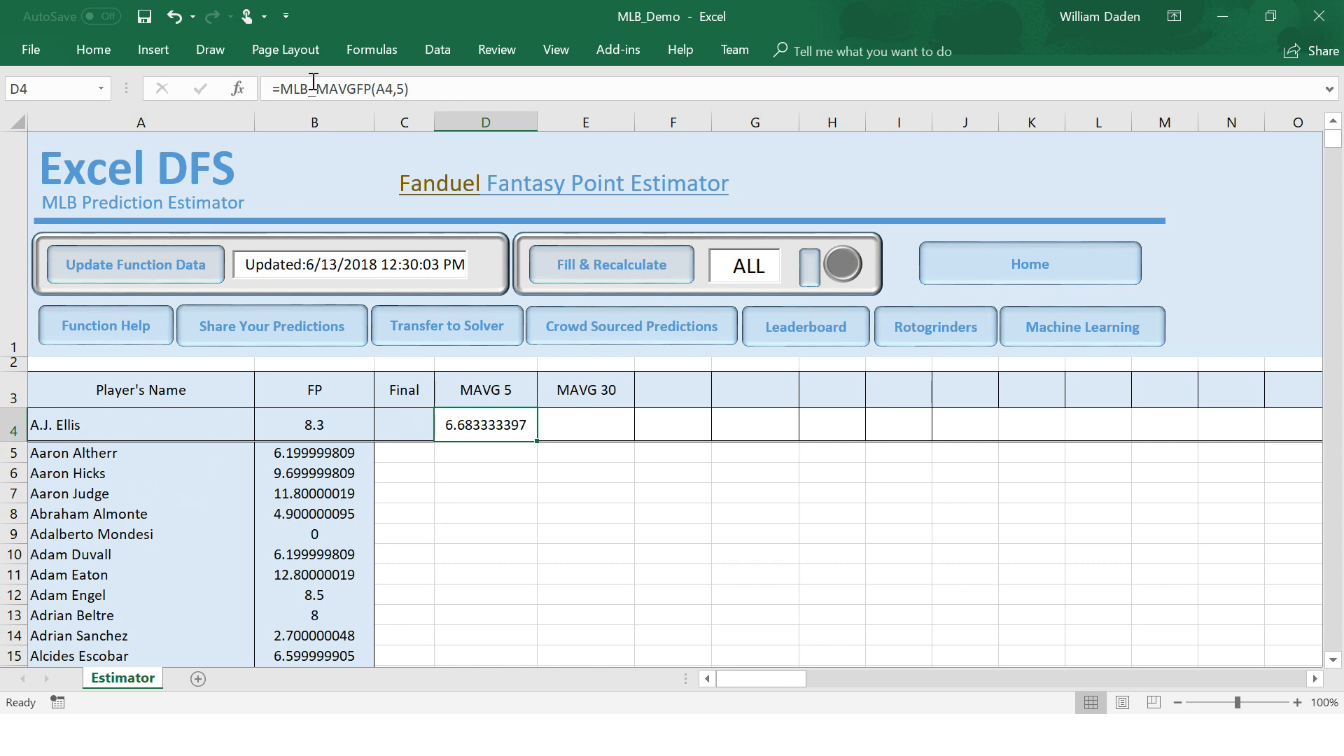
pyautogui.click(394, 91)
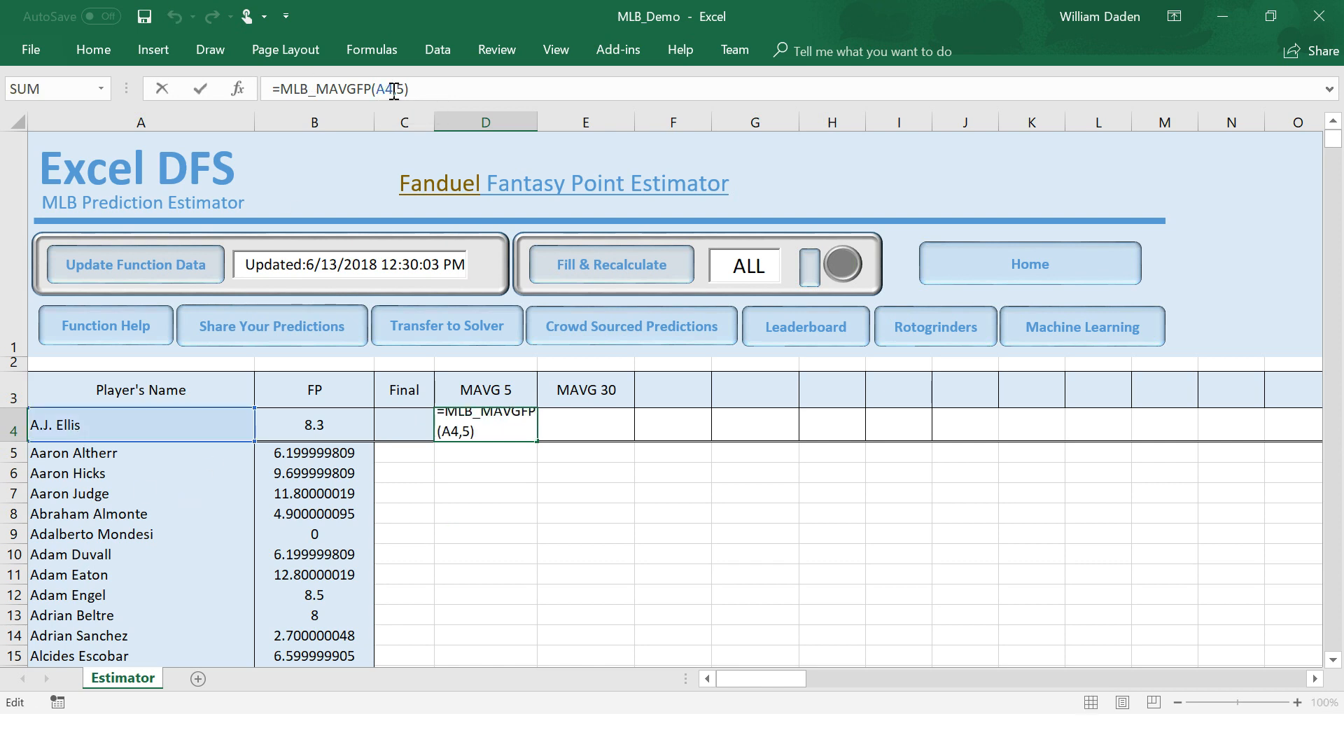
pyautogui.press('BackSpace')
pyautogui.press('BackSpace')
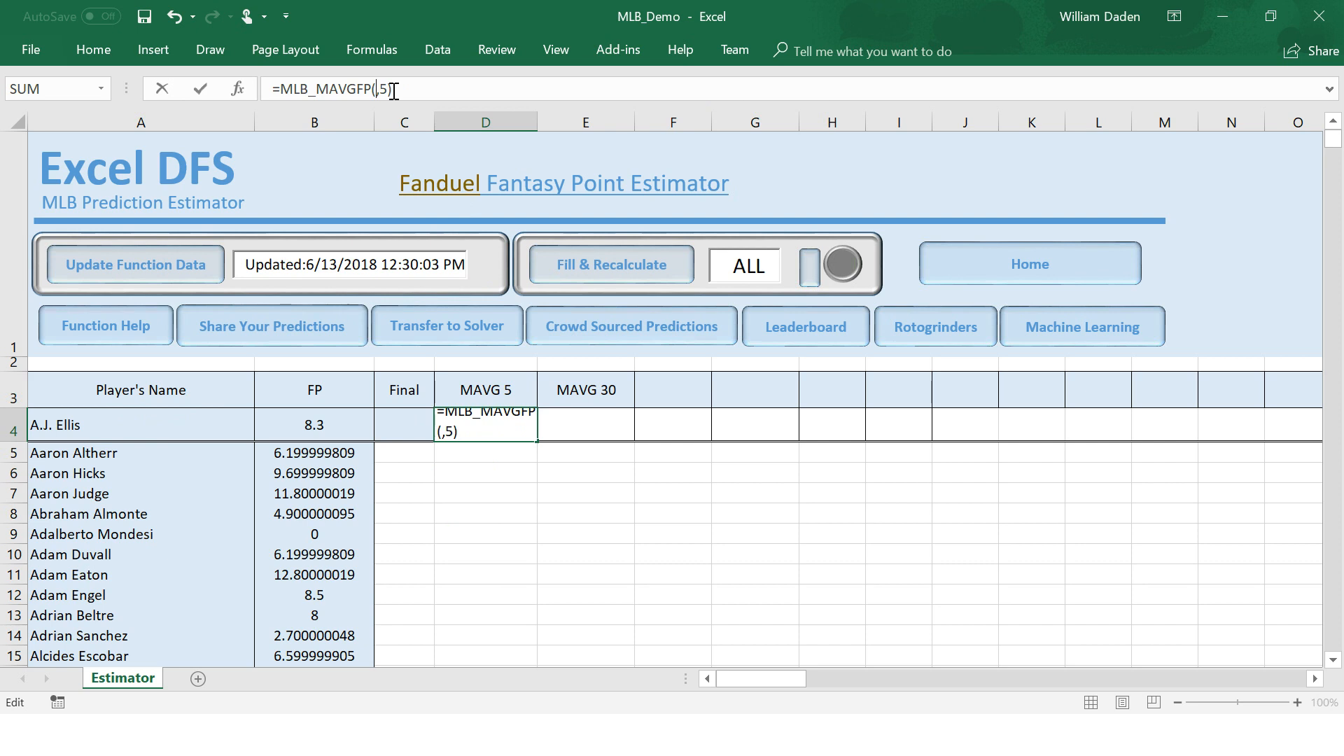
pyautogui.write('"')
pyautogui.write('Ada')
pyautogui.write('m Enge')
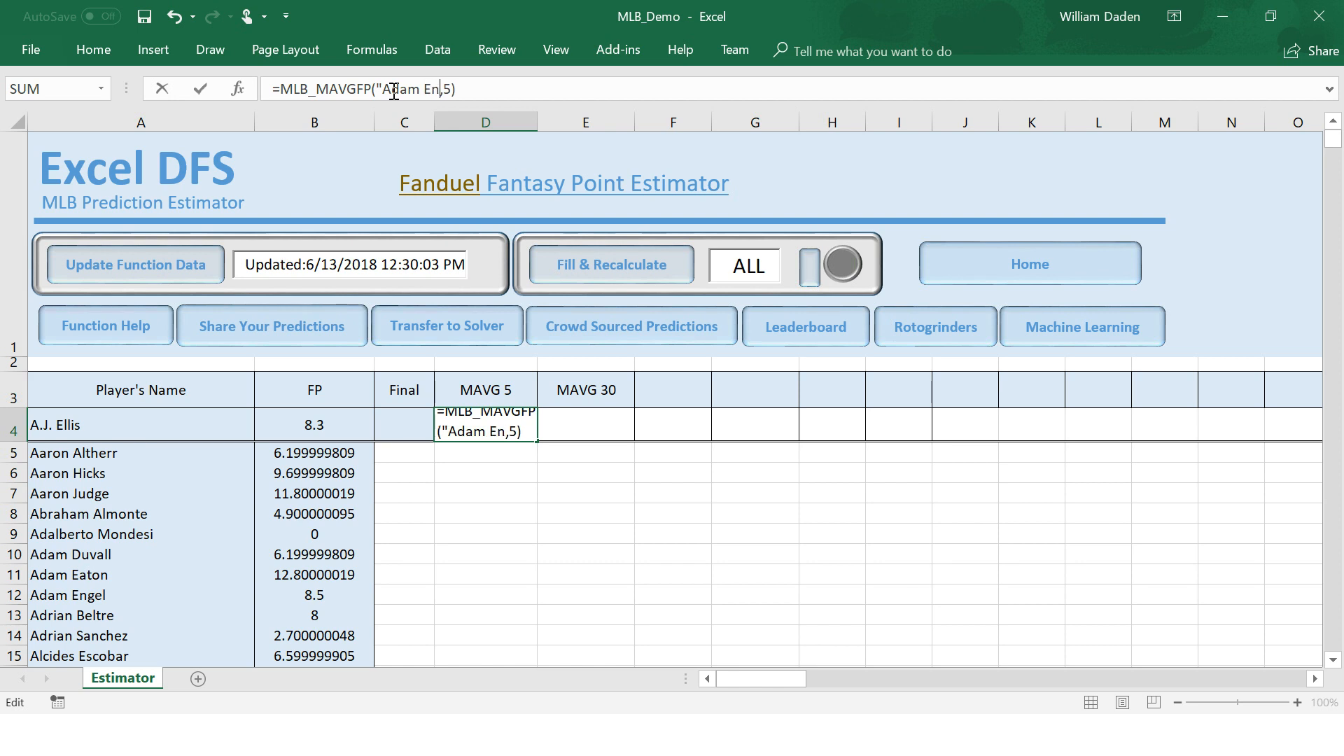
pyautogui.write('l"')
pyautogui.click(497, 86)
pyautogui.press('Return')
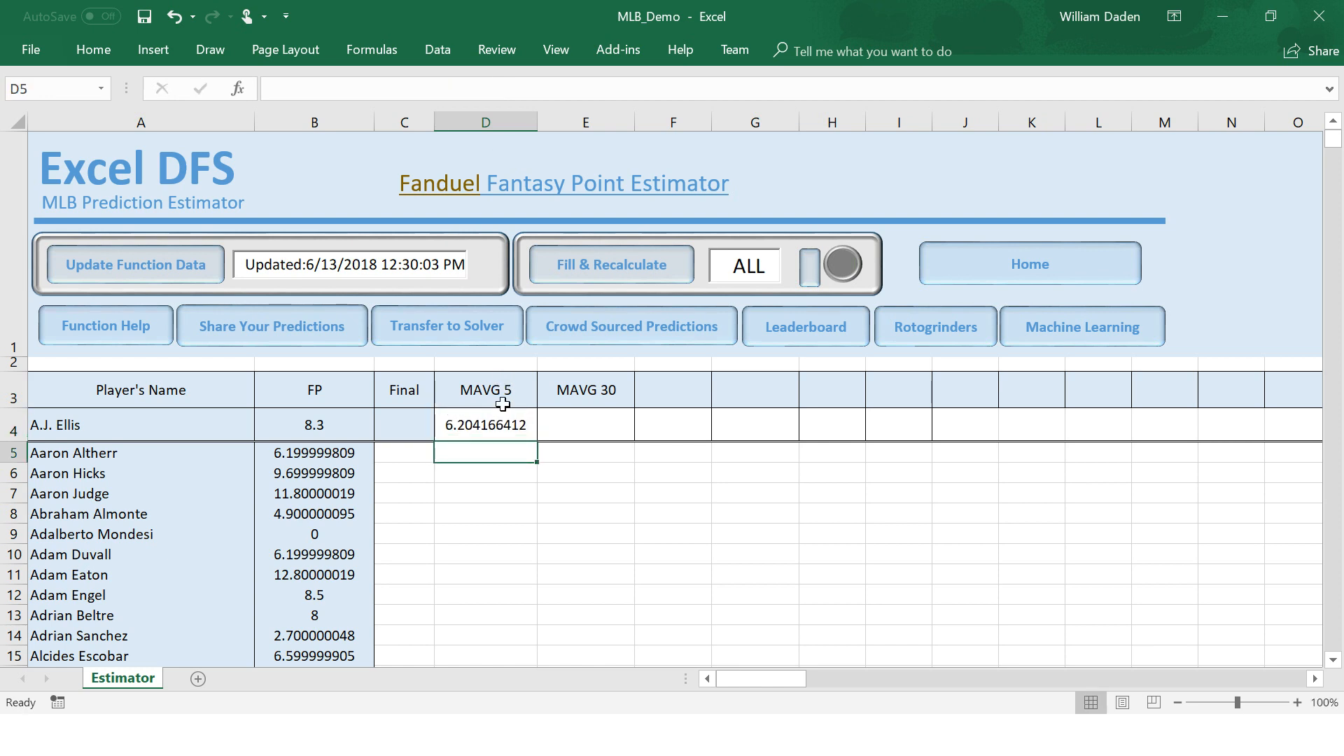
pyautogui.click(502, 427)
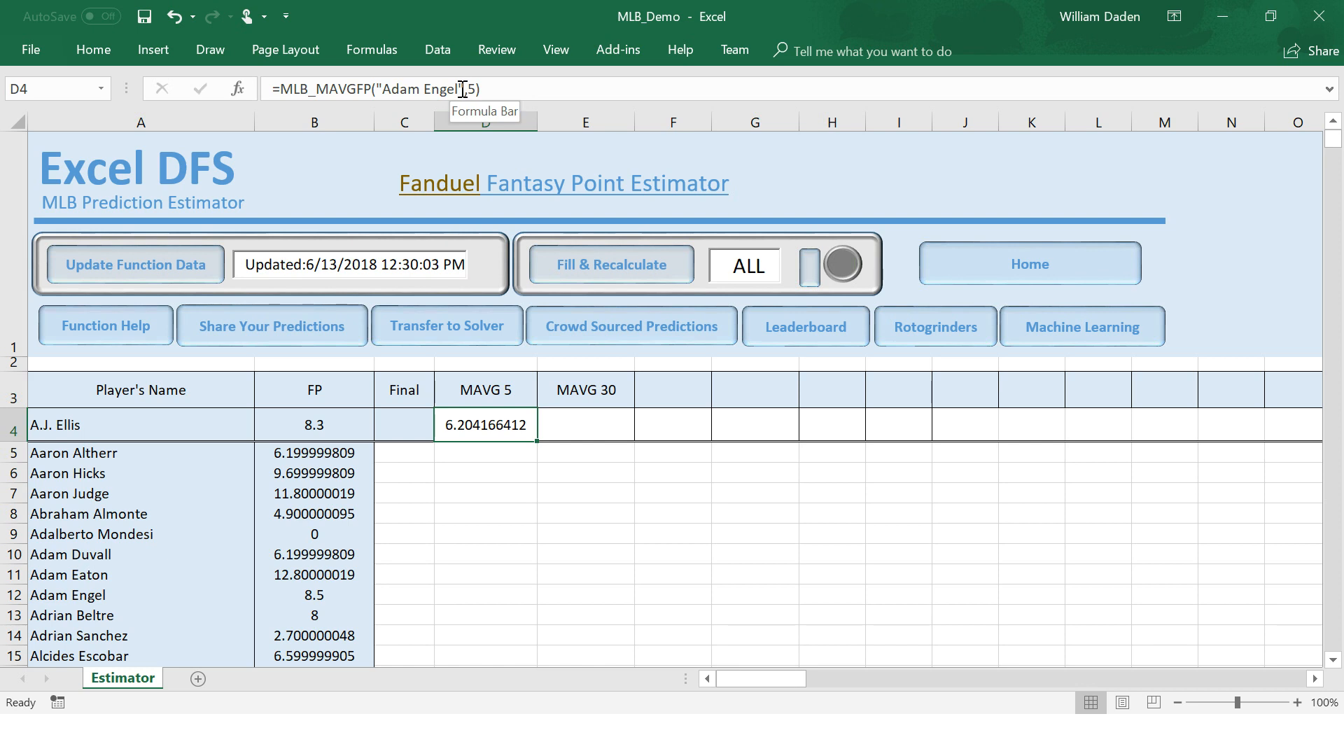
# Replace the quoted player name in D4's formula with the cell reference A4, making it =MLB_MAVGFP(A4,5).
pyautogui.moveTo(462, 88); pyautogui.dragTo(378, 89)
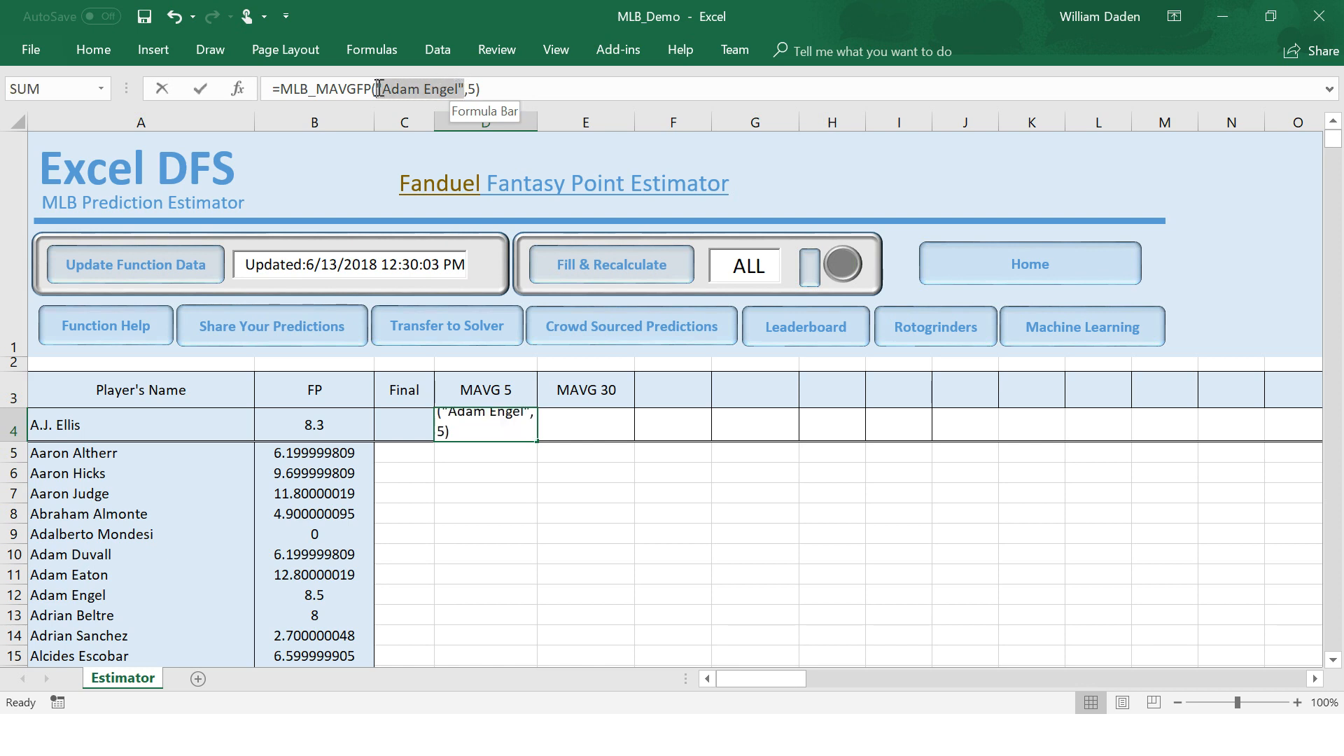
pyautogui.press('Delete')
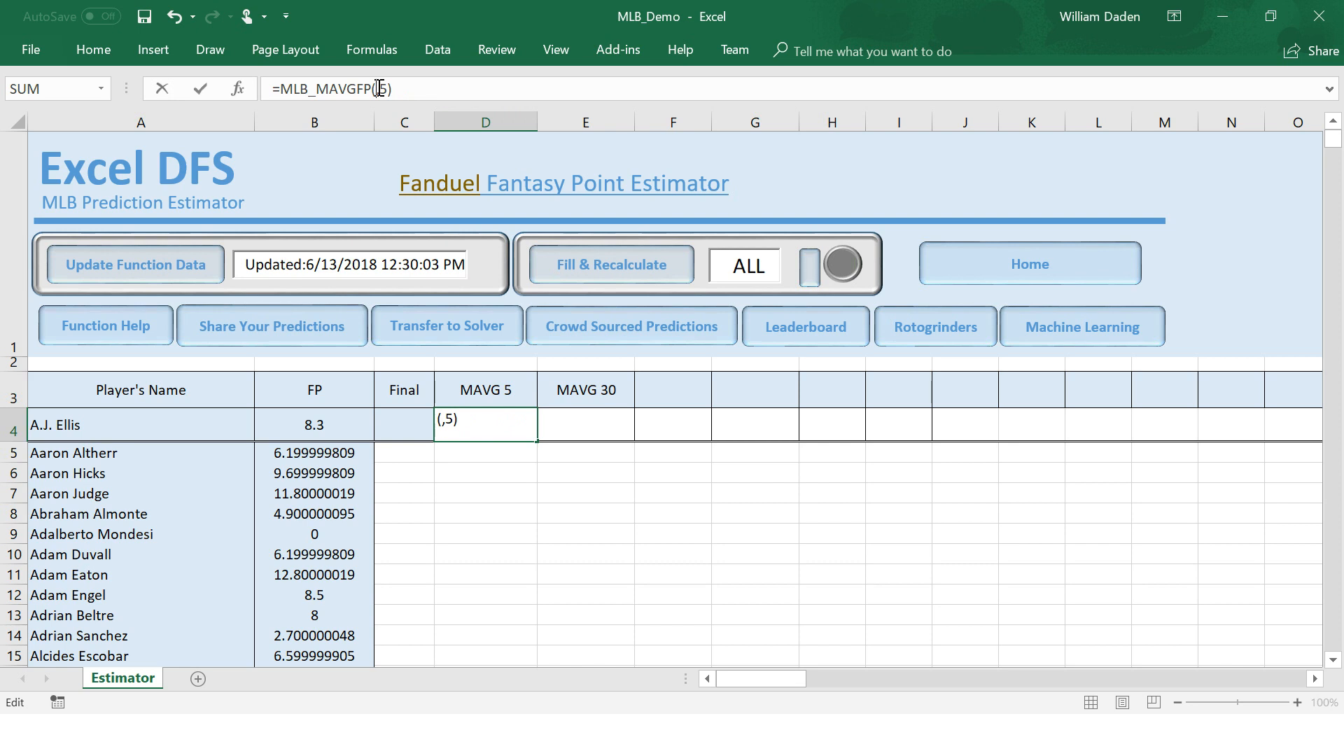
pyautogui.click(77, 428)
pyautogui.press('Return')
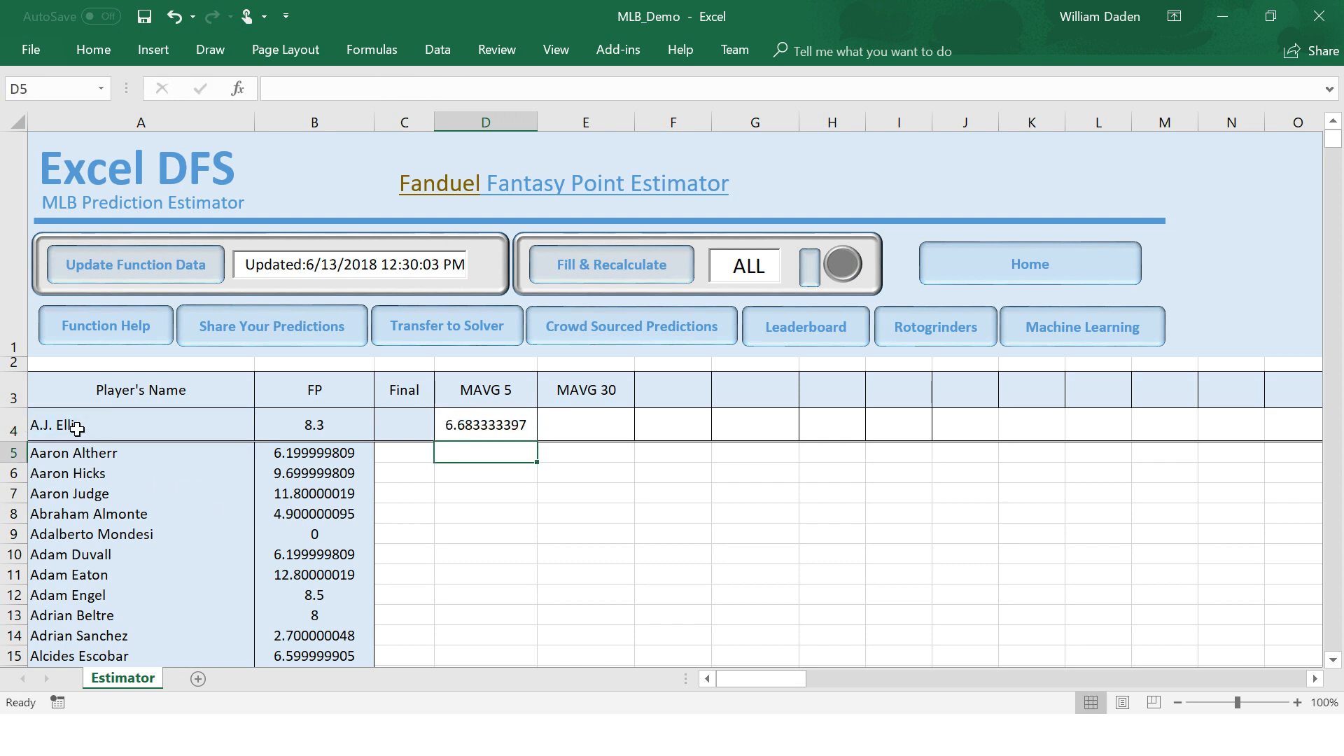
pyautogui.click(501, 588)
# Copy the MAVG 5 formula from D4 into D8 and inspect the pasted formula's player reference.
pyautogui.click(473, 430)
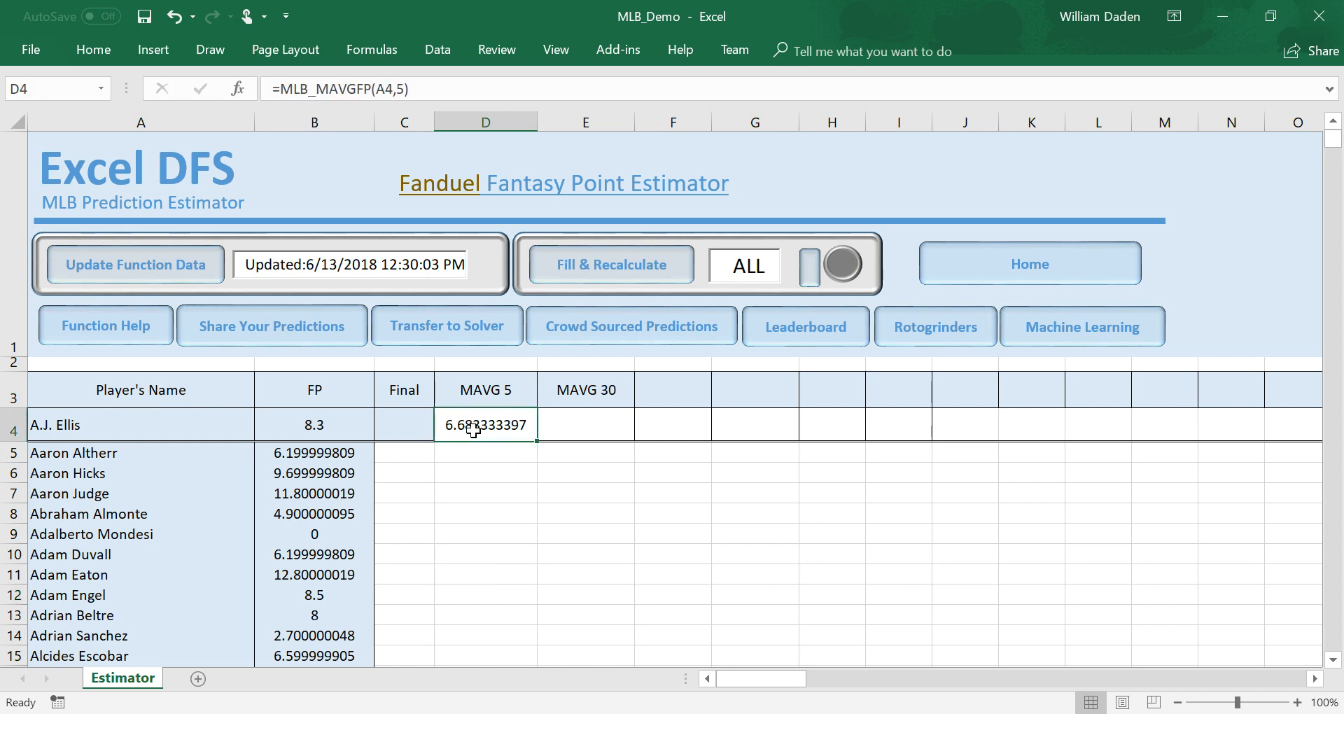
pyautogui.hotkey('ctrl', 'c')
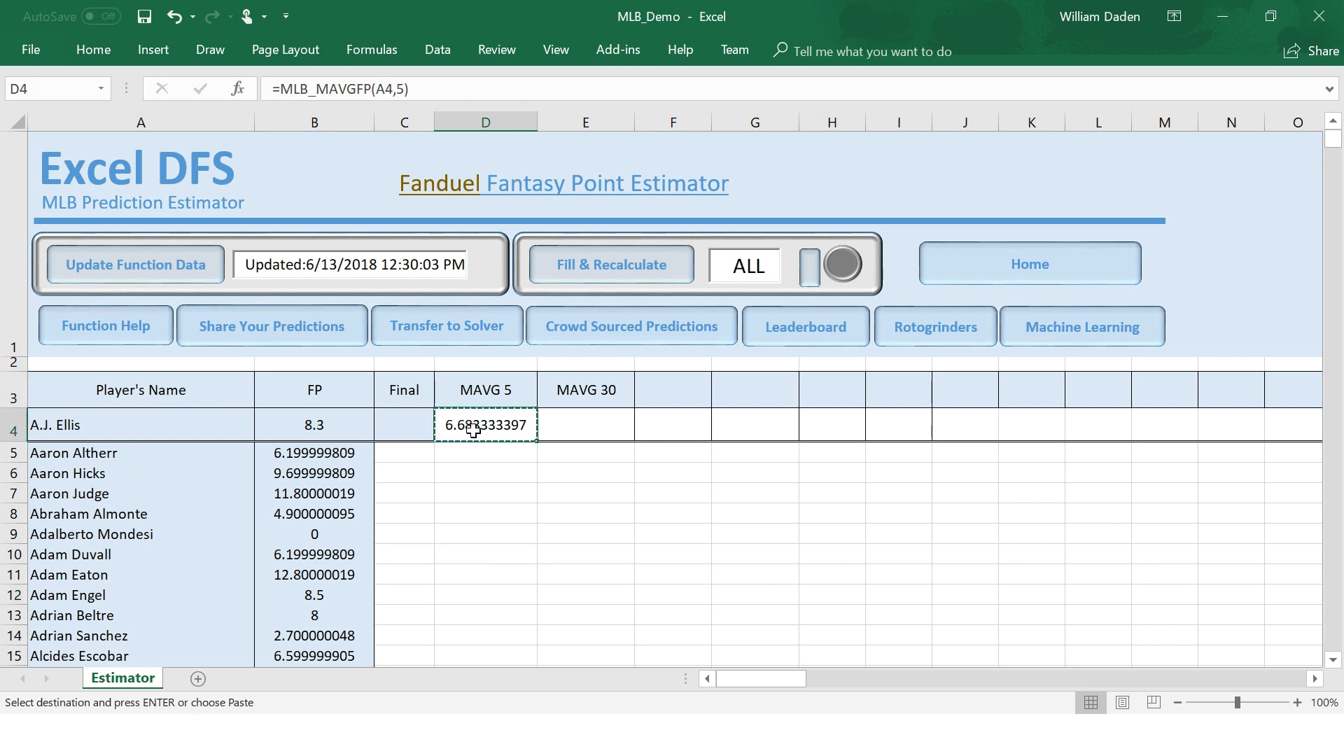
pyautogui.click(465, 518)
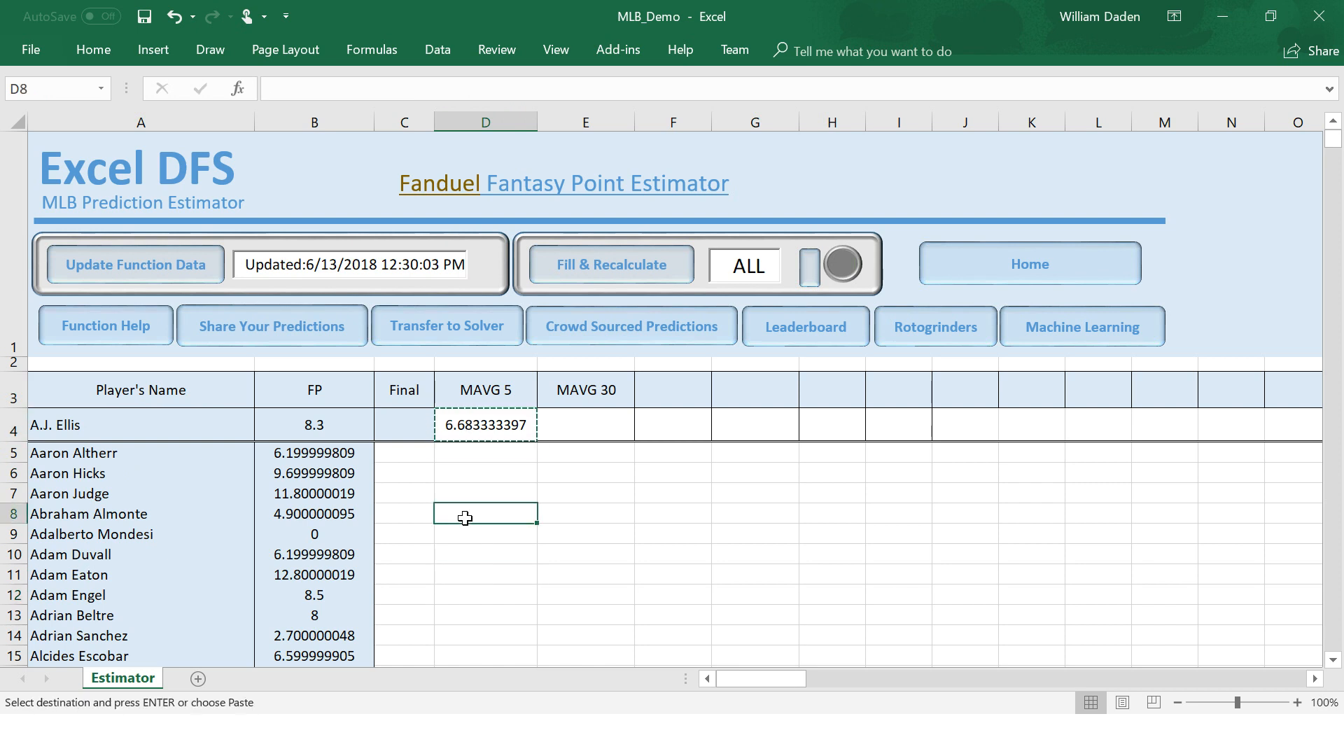
pyautogui.hotkey('ctrl', 'v')
pyautogui.click(478, 555)
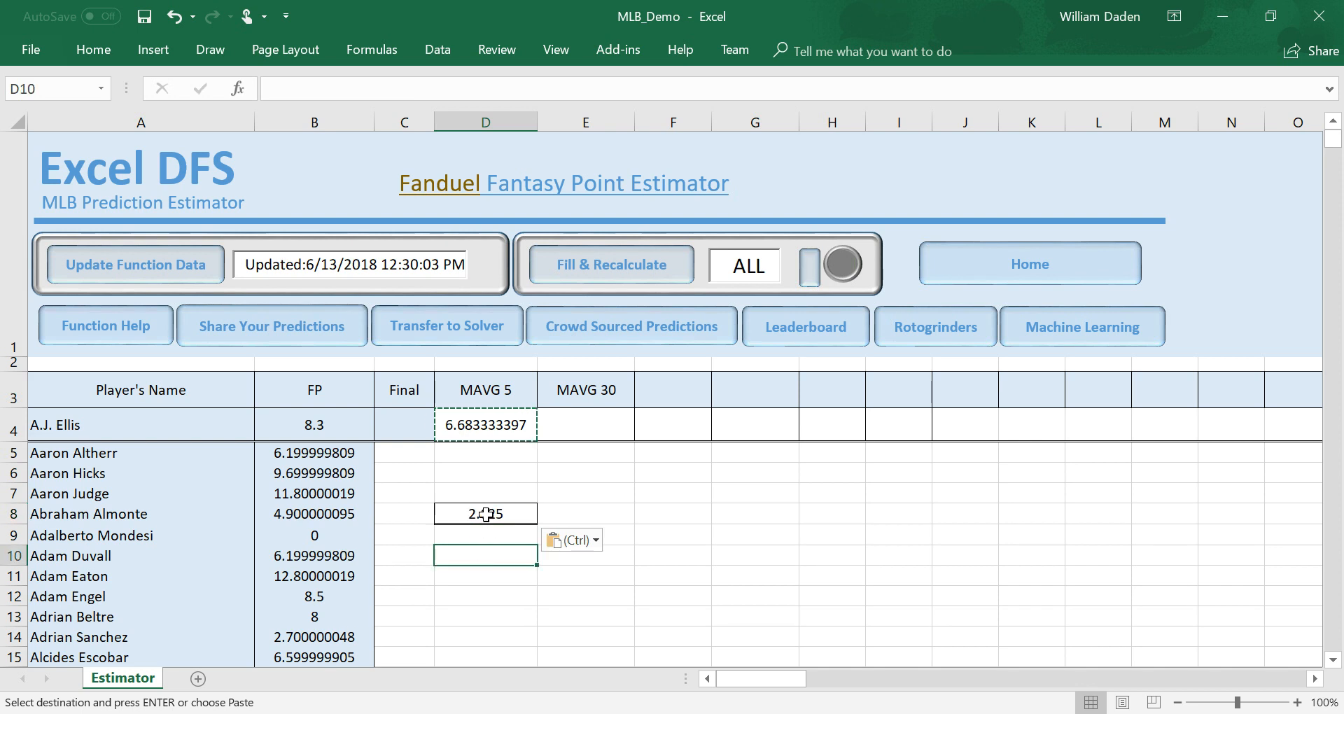
pyautogui.click(486, 516)
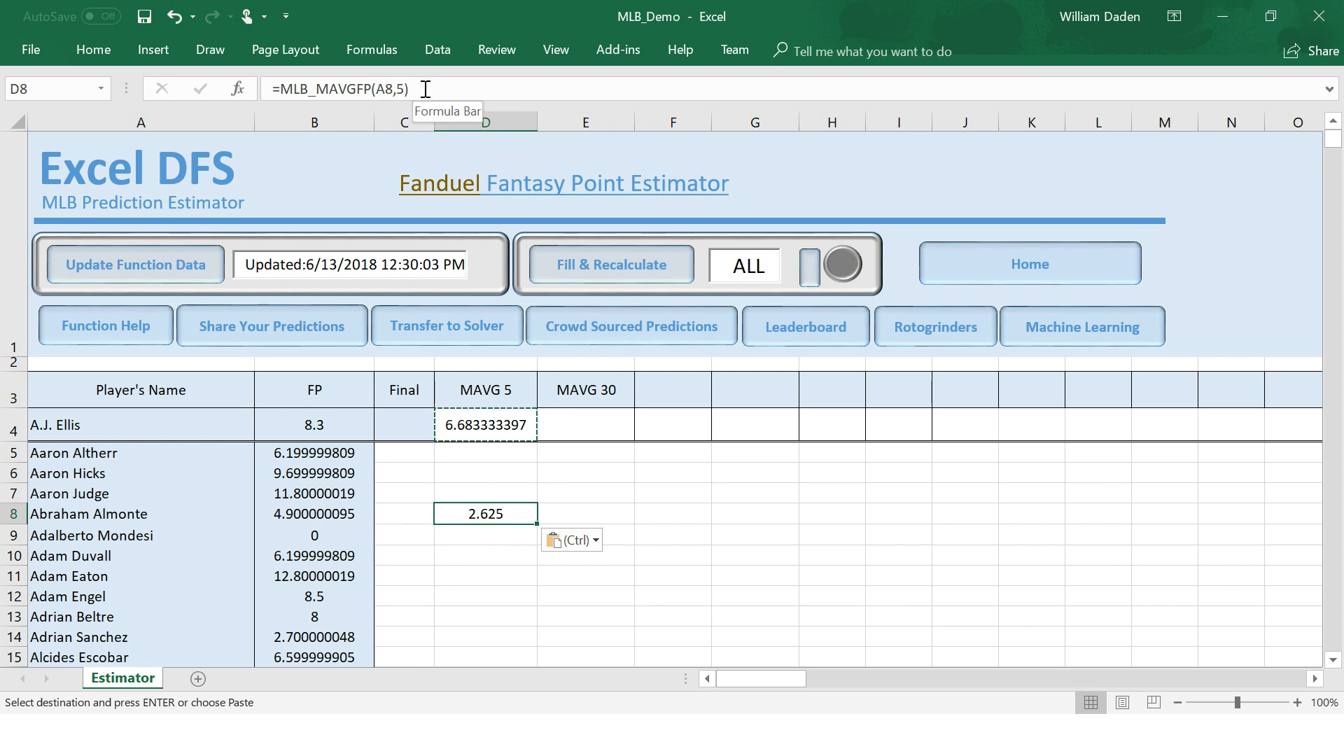
# Undo the formula paste in D8 and clear the copy selection around D4.
pyautogui.click(174, 16)
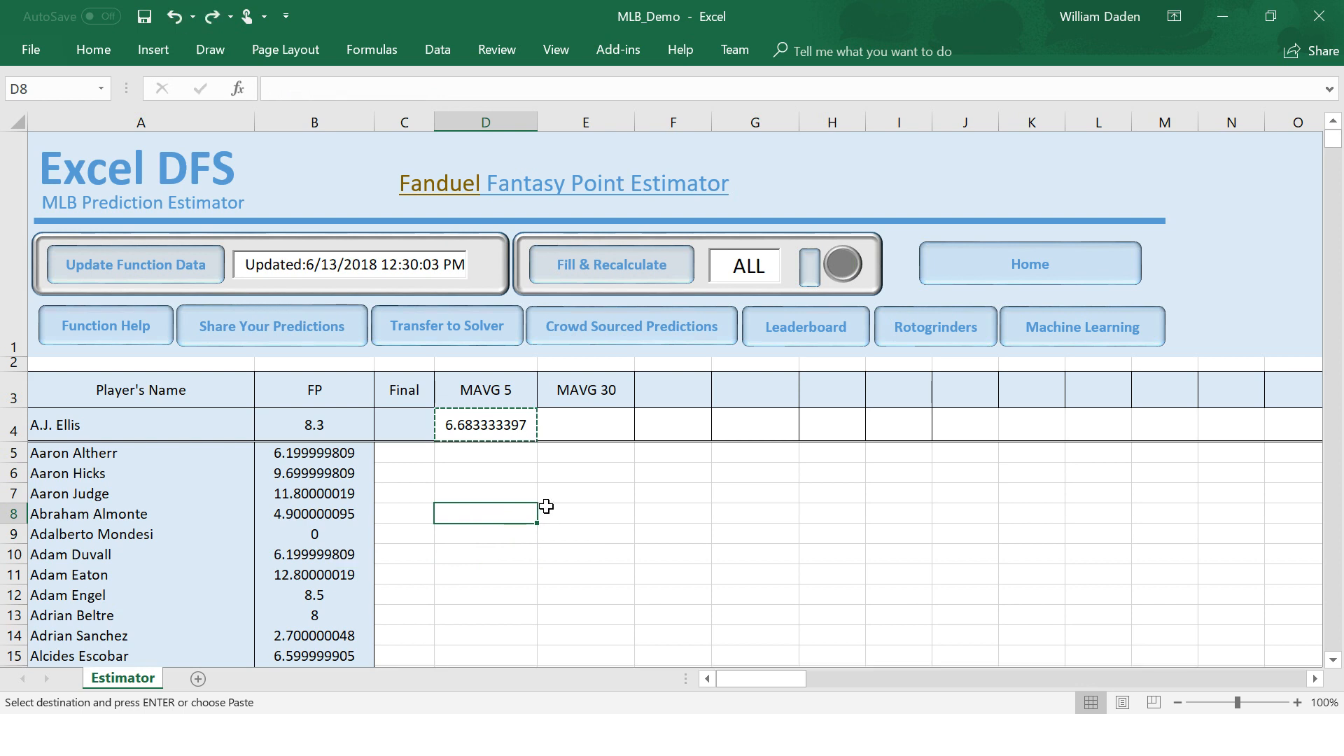
pyautogui.click(574, 512)
pyautogui.click(494, 471)
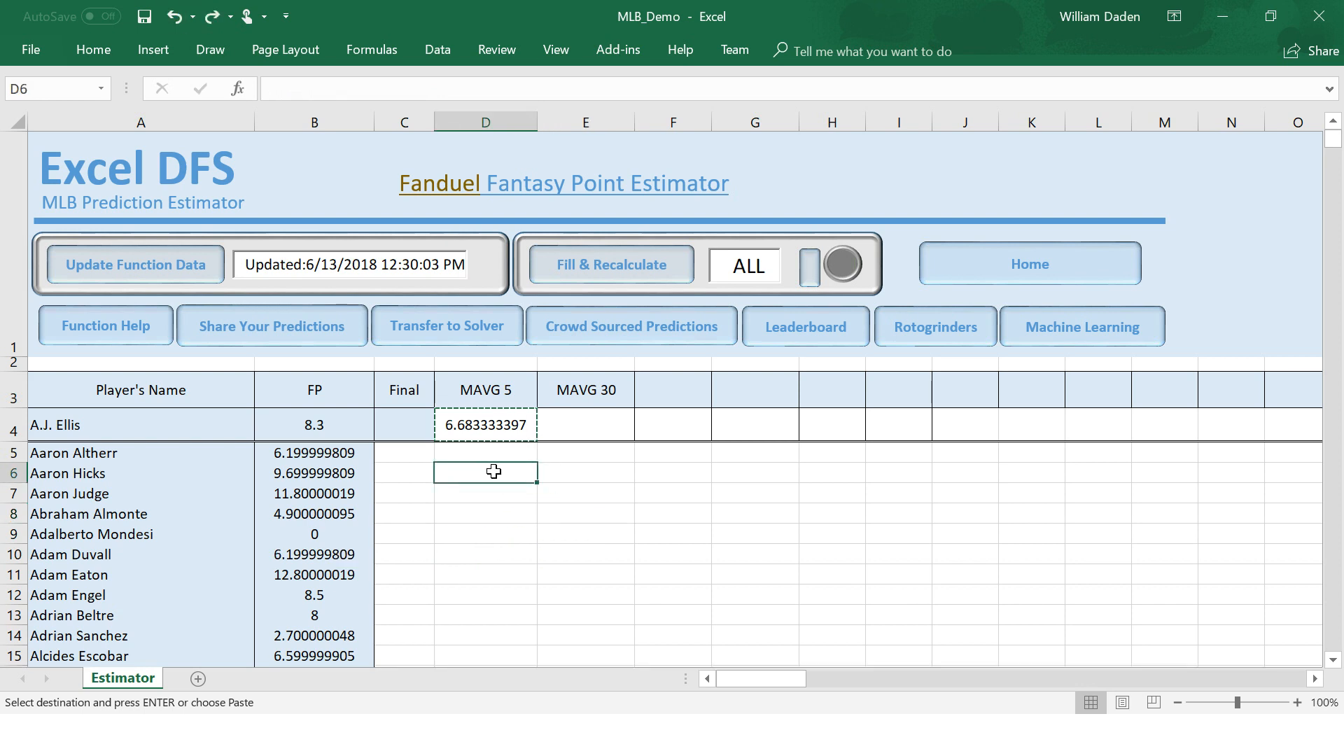
pyautogui.press('Escape')
# Enter the thirty-game moving average formula =MLB_MAVGFP(A4,30) in E4 under the MAVG 30 header.
pyautogui.click(488, 429)
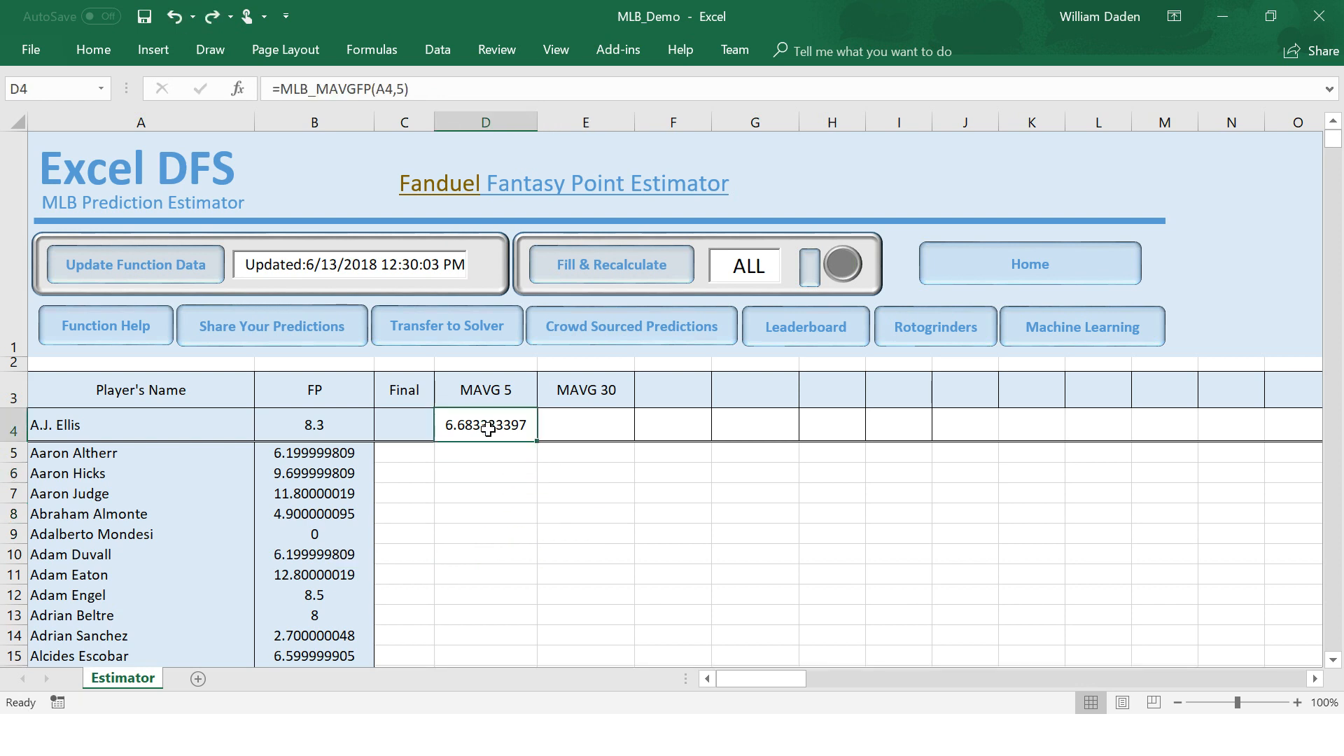
pyautogui.click(575, 433)
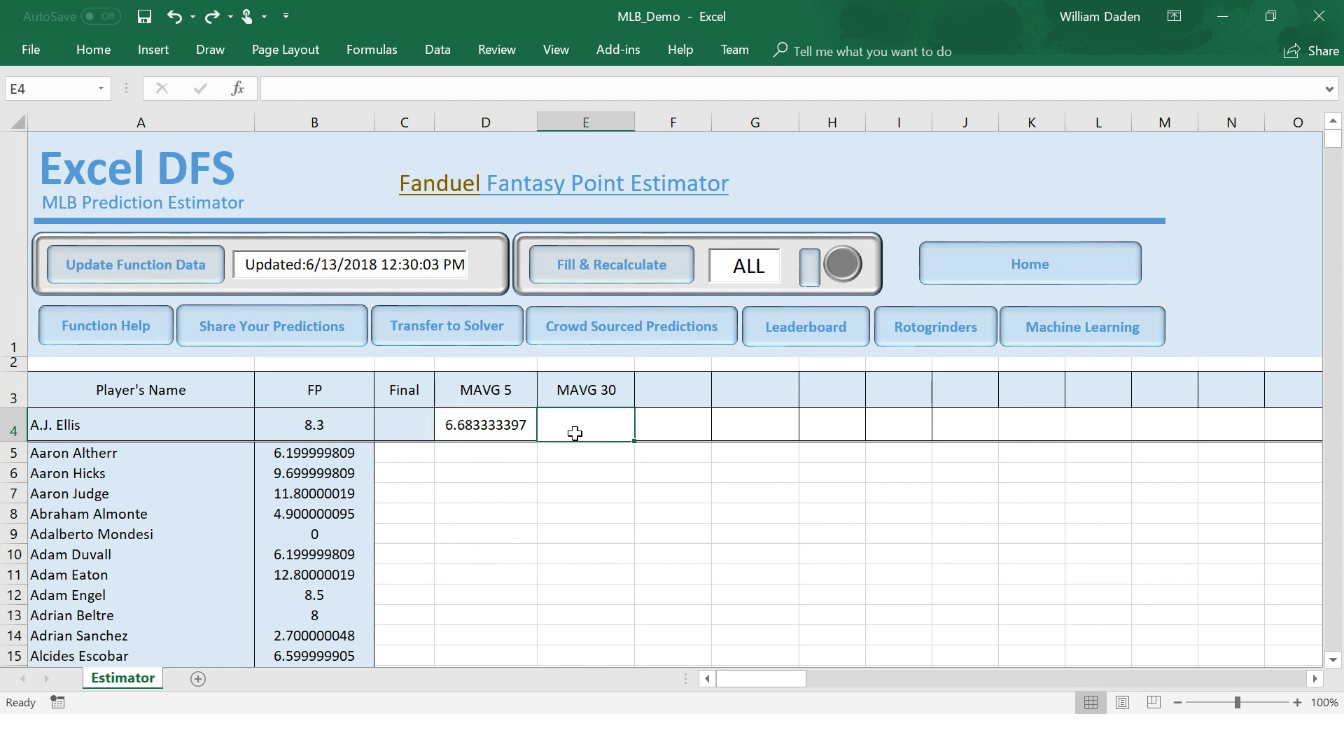
pyautogui.write('=ml')
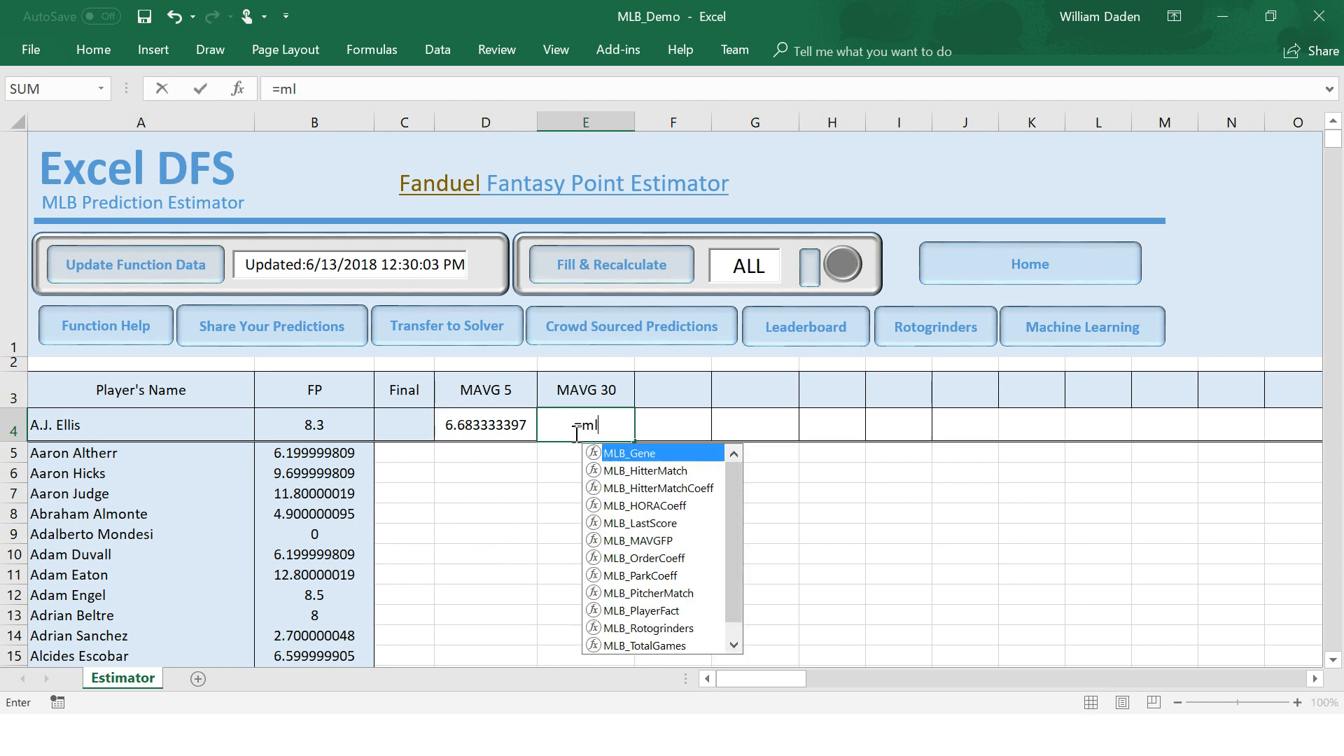
pyautogui.write('b_m')
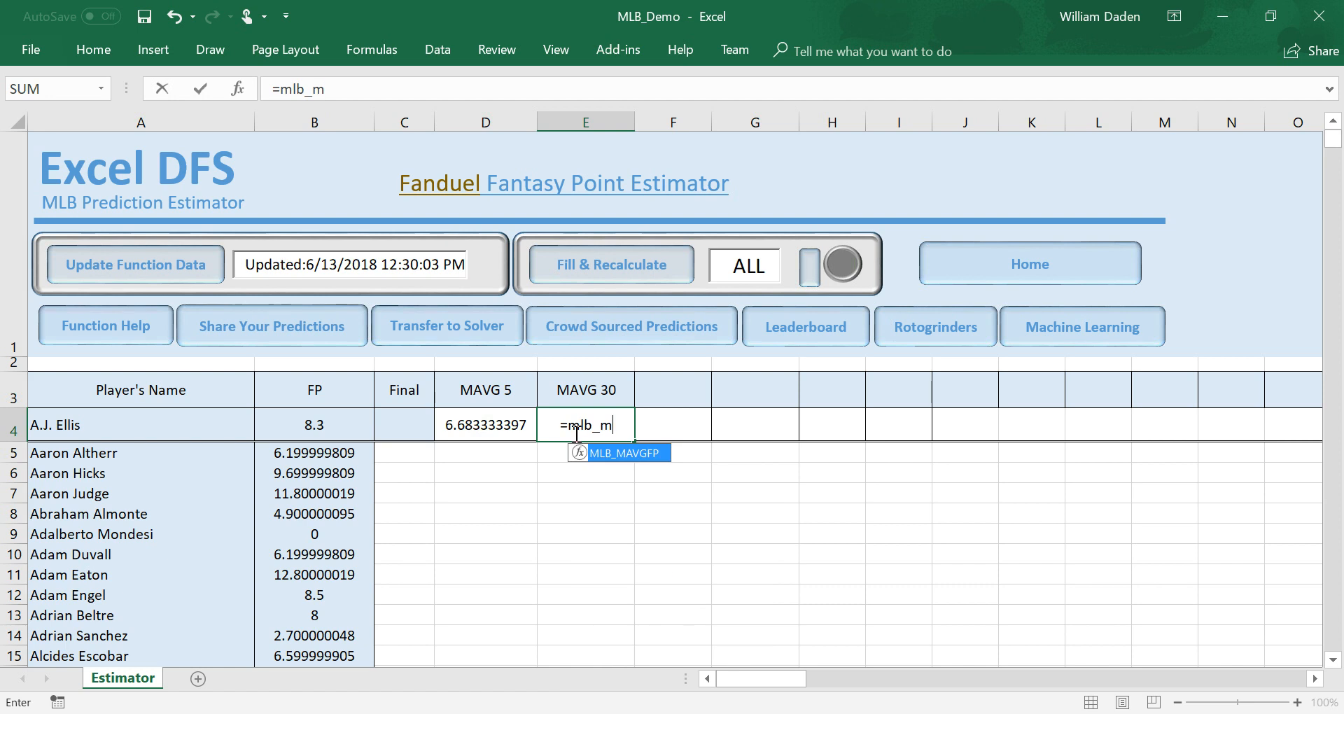
pyautogui.doubleClick(615, 455)
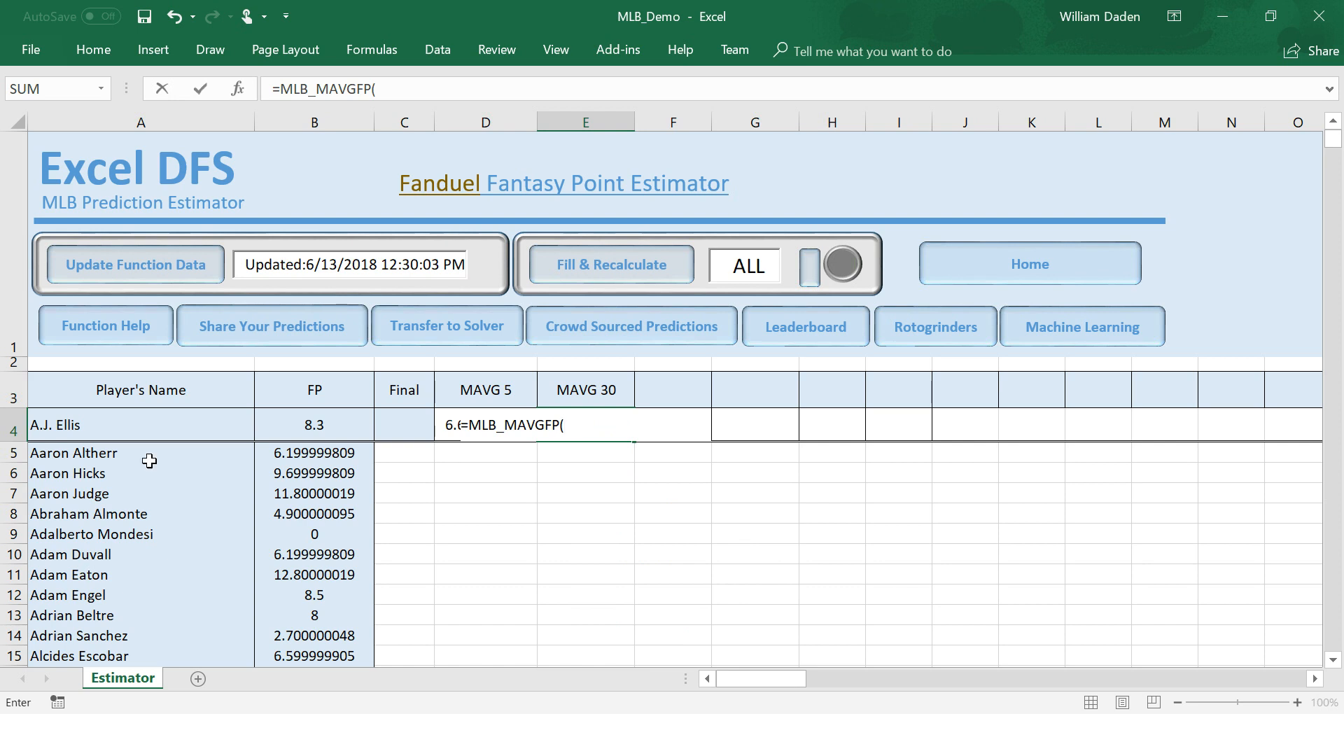
pyautogui.click(61, 425)
pyautogui.write(',30)')
pyautogui.press('Return')
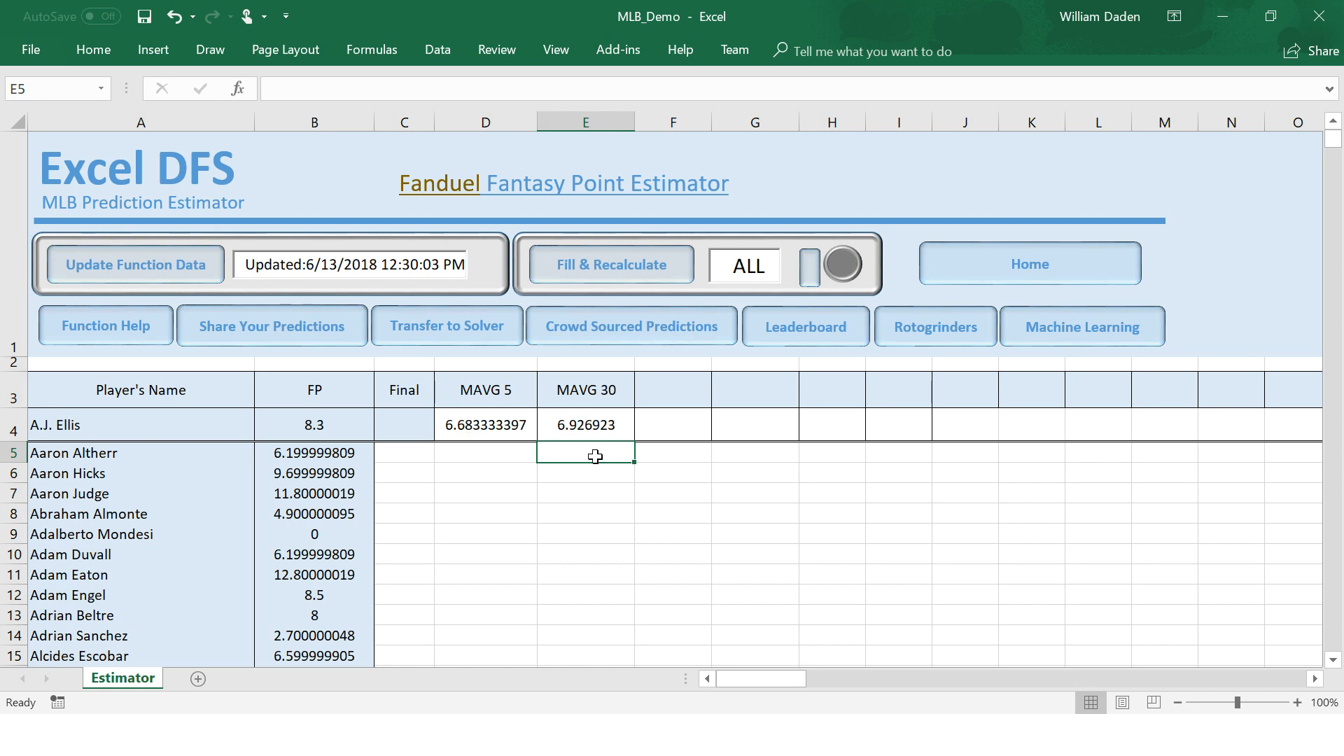
# Add a Trend column by entering the header Trend in F3 and the formula =D4-E4 in F4.
pyautogui.click(659, 389)
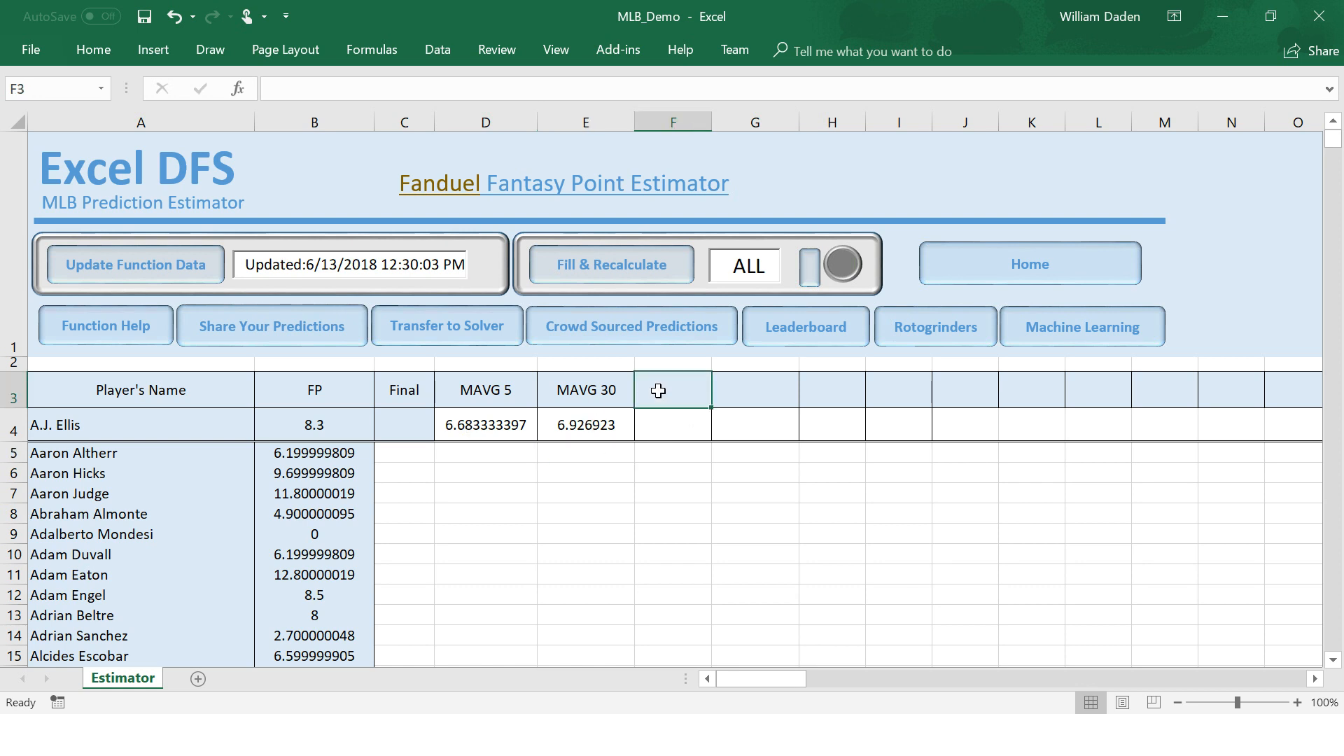
pyautogui.write('Trend')
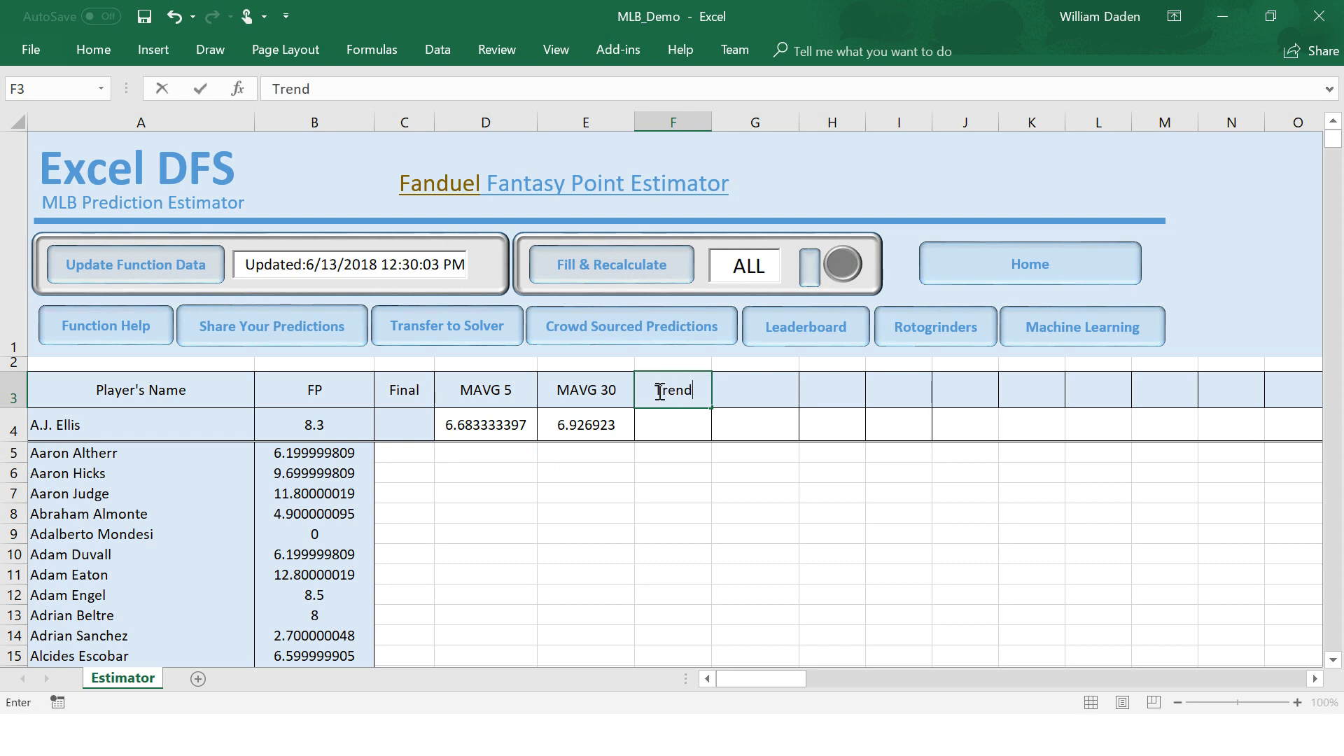
pyautogui.press('Return')
pyautogui.write('=')
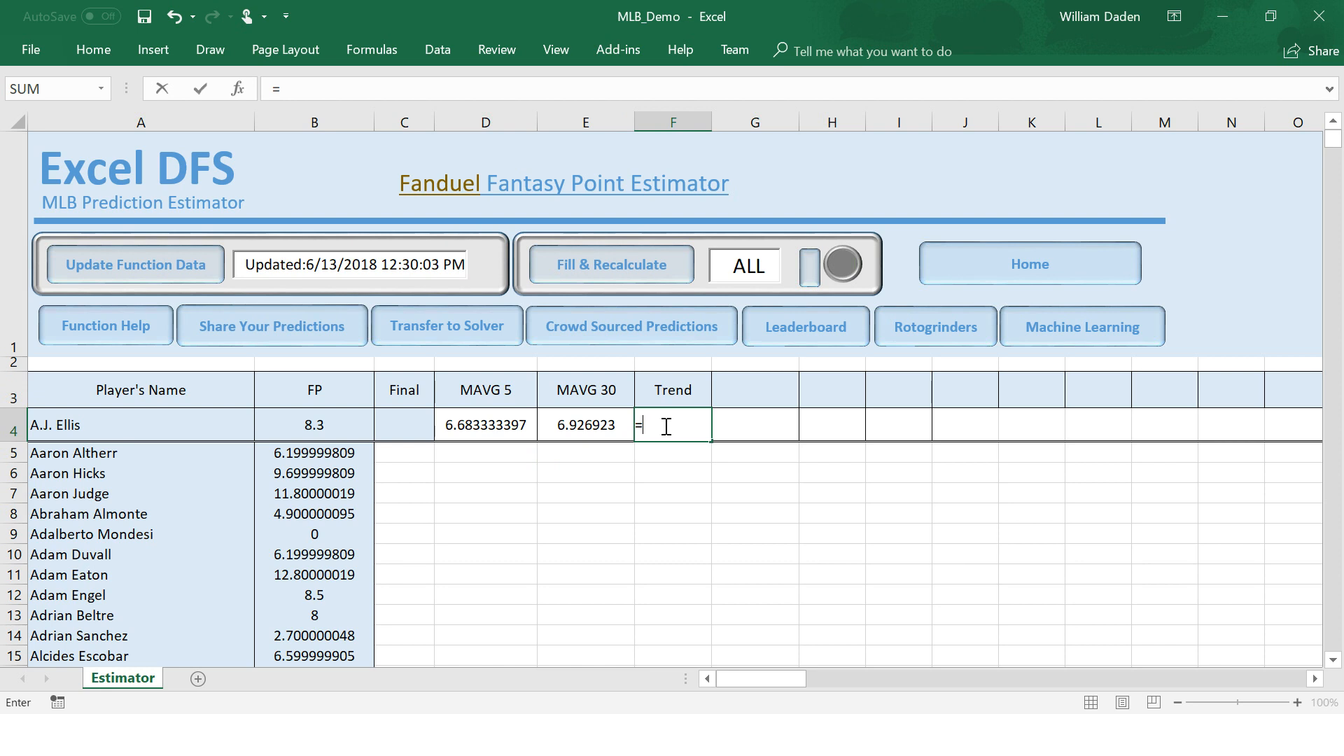
pyautogui.click(587, 424)
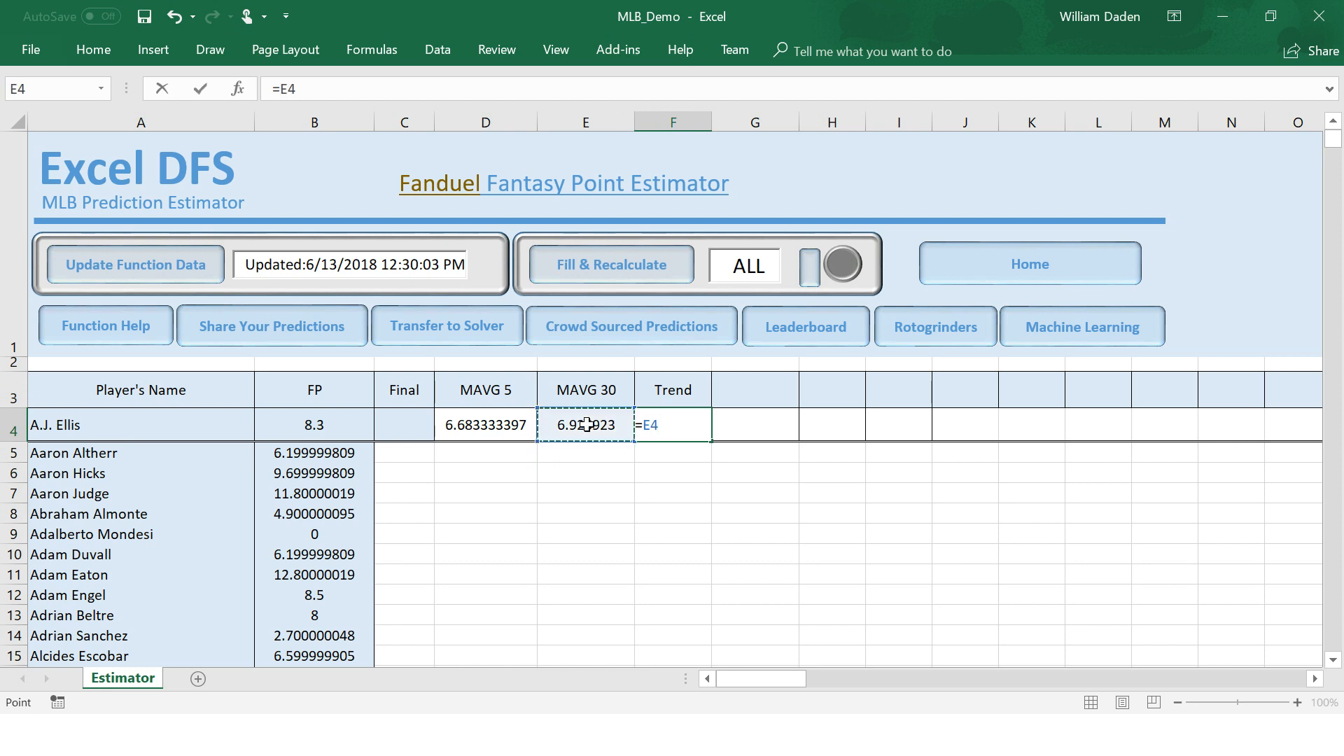
pyautogui.press('BackSpace')
pyautogui.press('BackSpace')
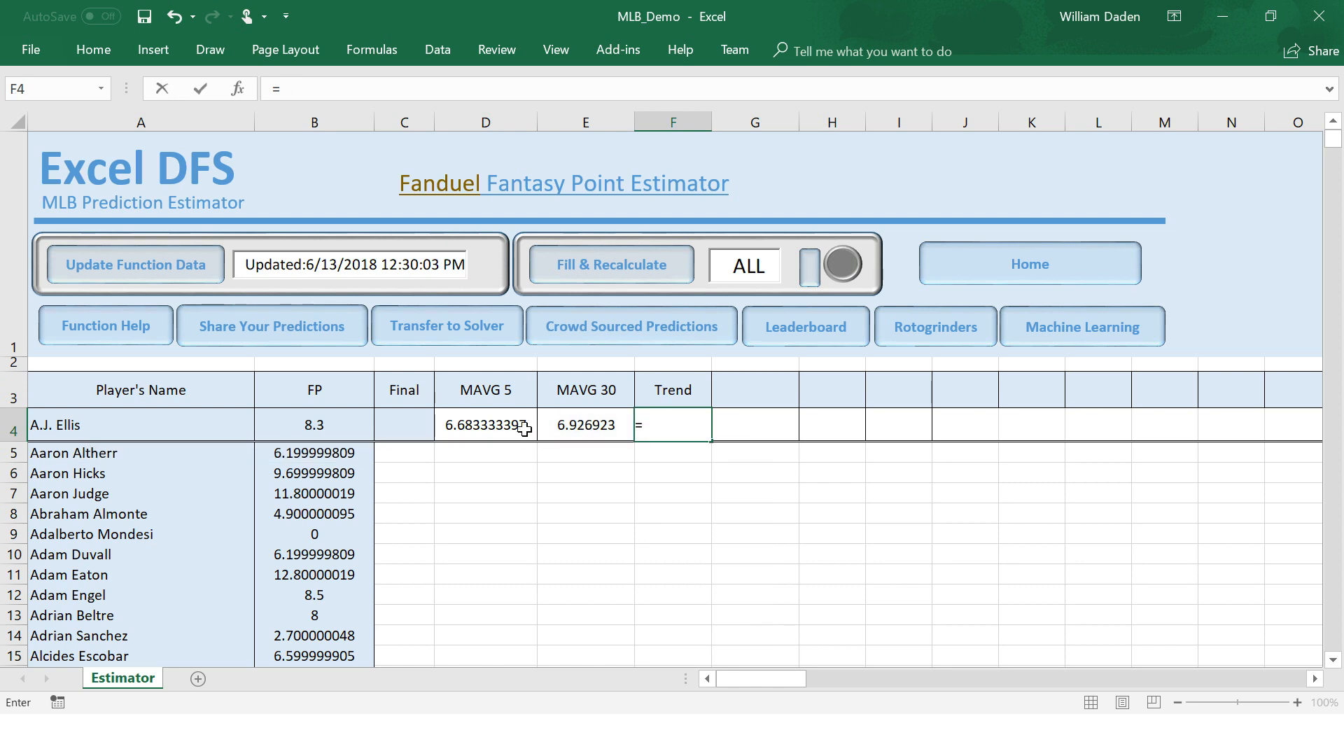
pyautogui.click(473, 423)
pyautogui.write('-')
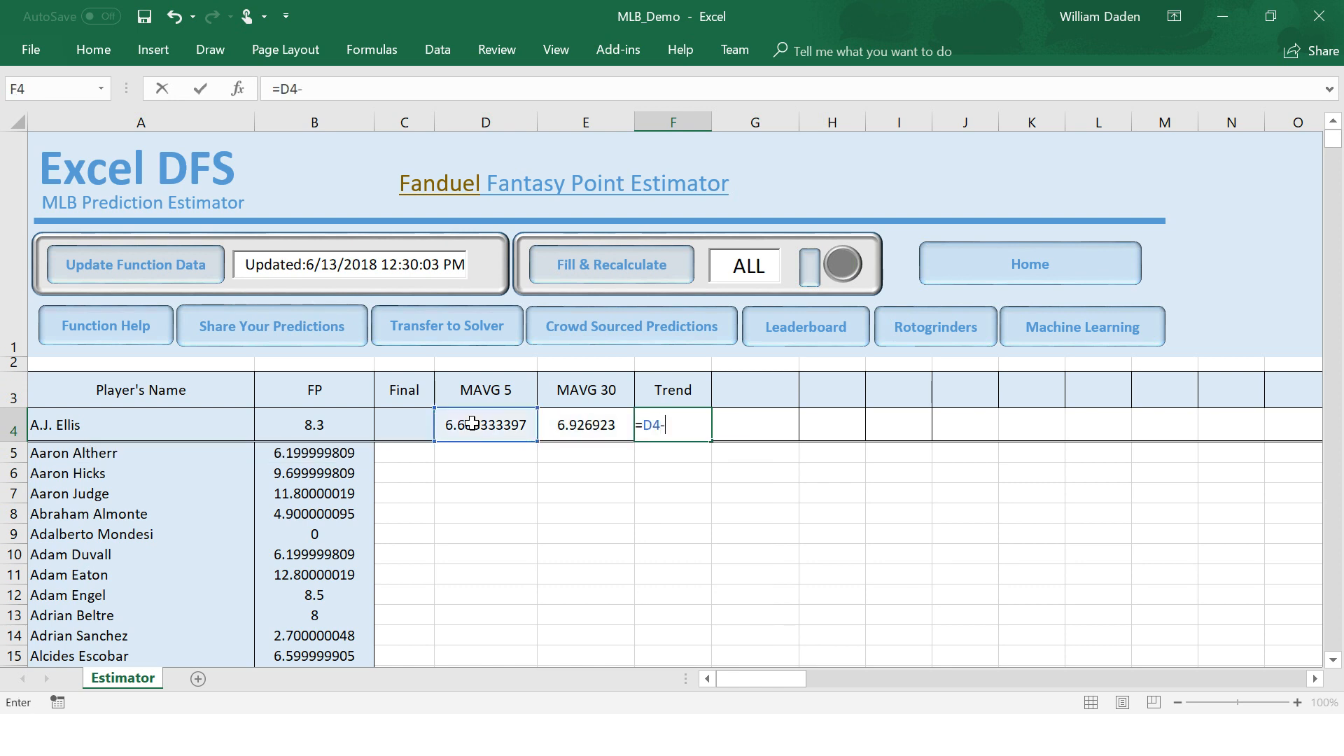
pyautogui.click(584, 423)
pyautogui.press('Return')
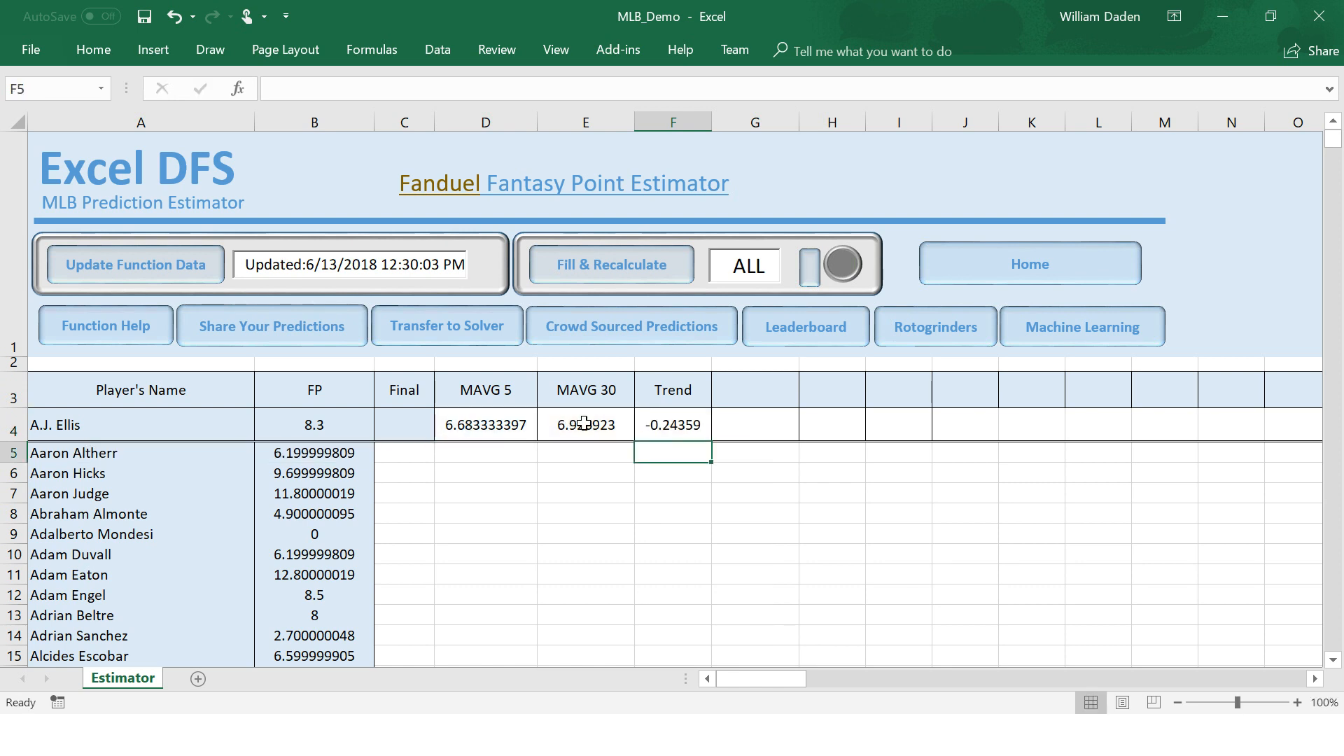
pyautogui.click(676, 490)
# Delete the Trend column's formula in F4 and its header in F3.
pyautogui.click(681, 418)
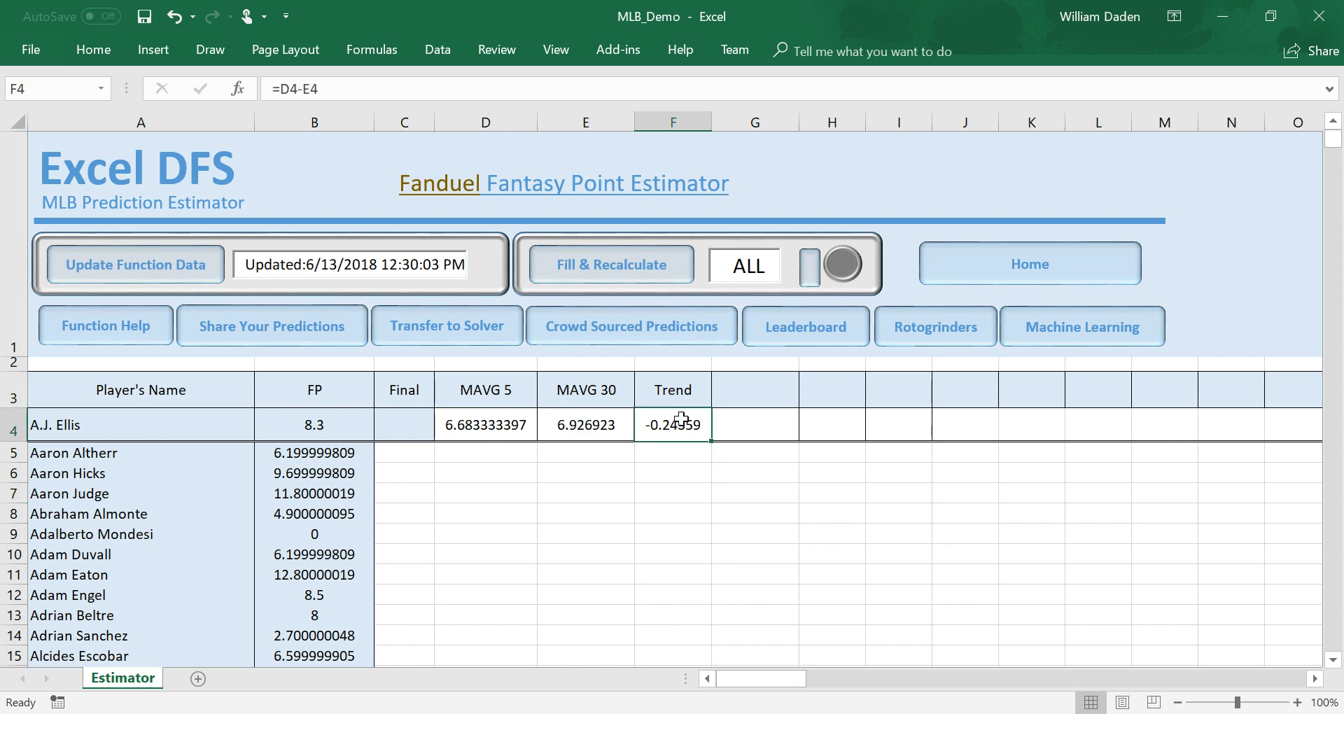
pyautogui.press('Delete')
pyautogui.click(677, 389)
pyautogui.press('Delete')
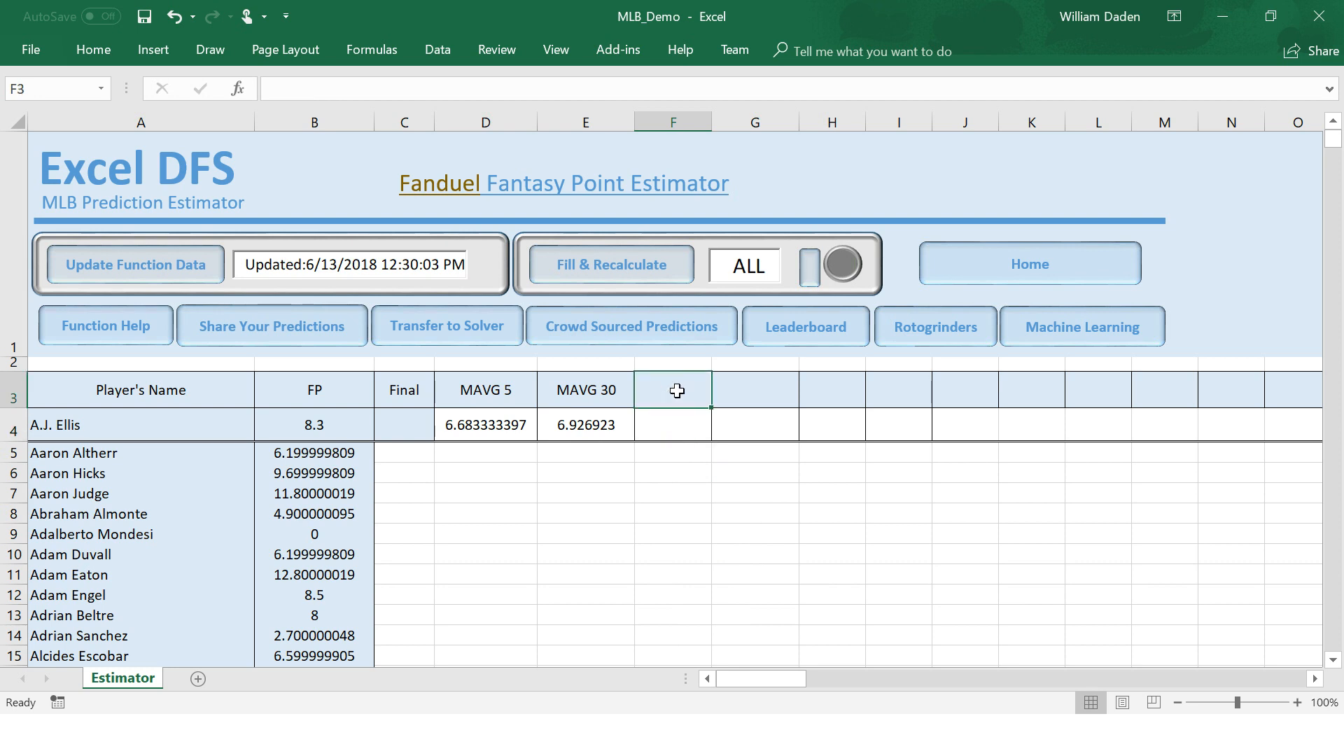
pyautogui.click(519, 511)
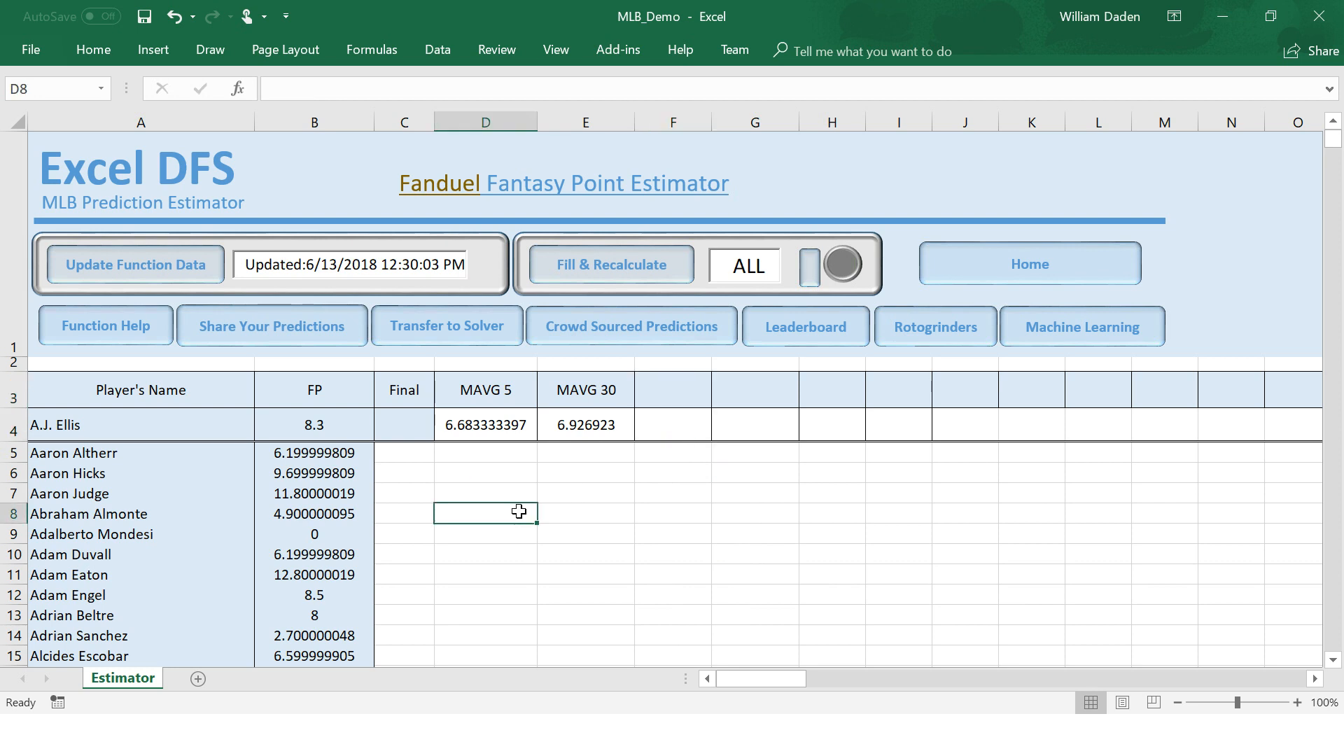
# Average the two moving averages under the Final header by entering the formula =(D4+E4)/2 in C4.
pyautogui.click(401, 426)
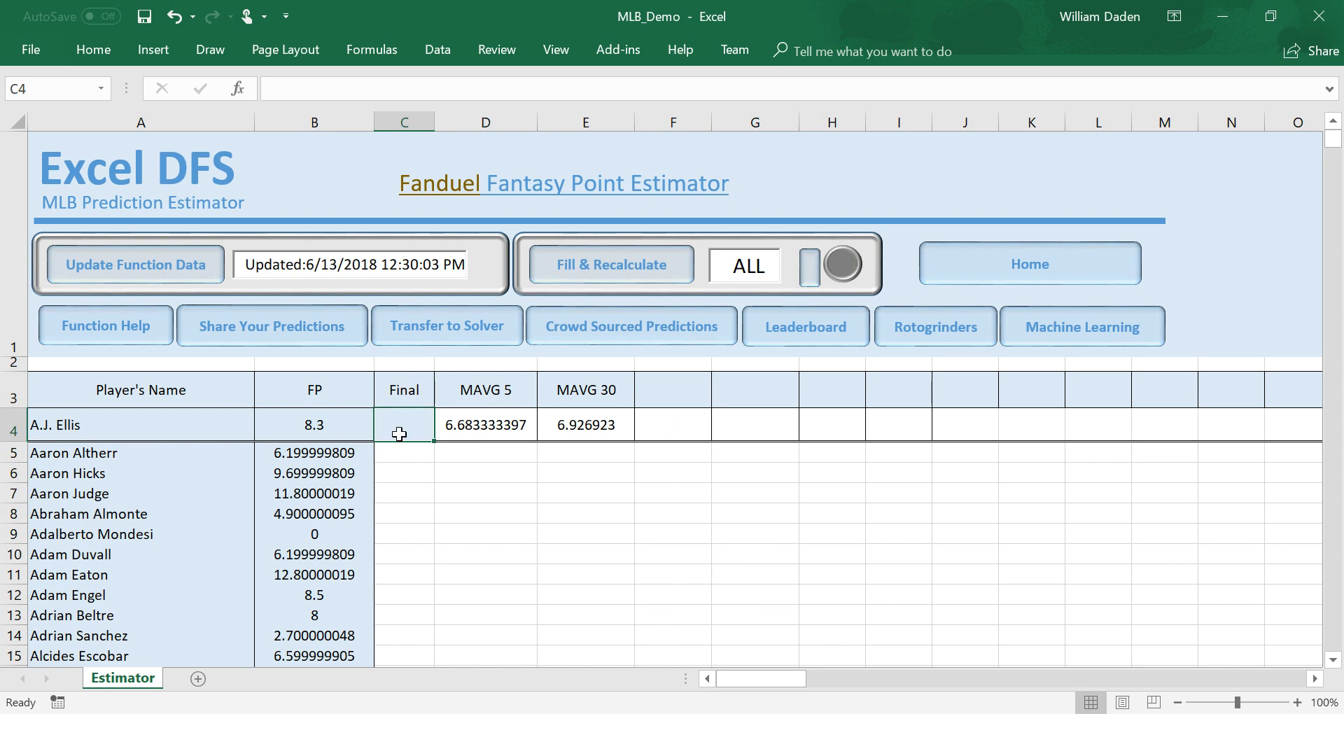
pyautogui.write('=')
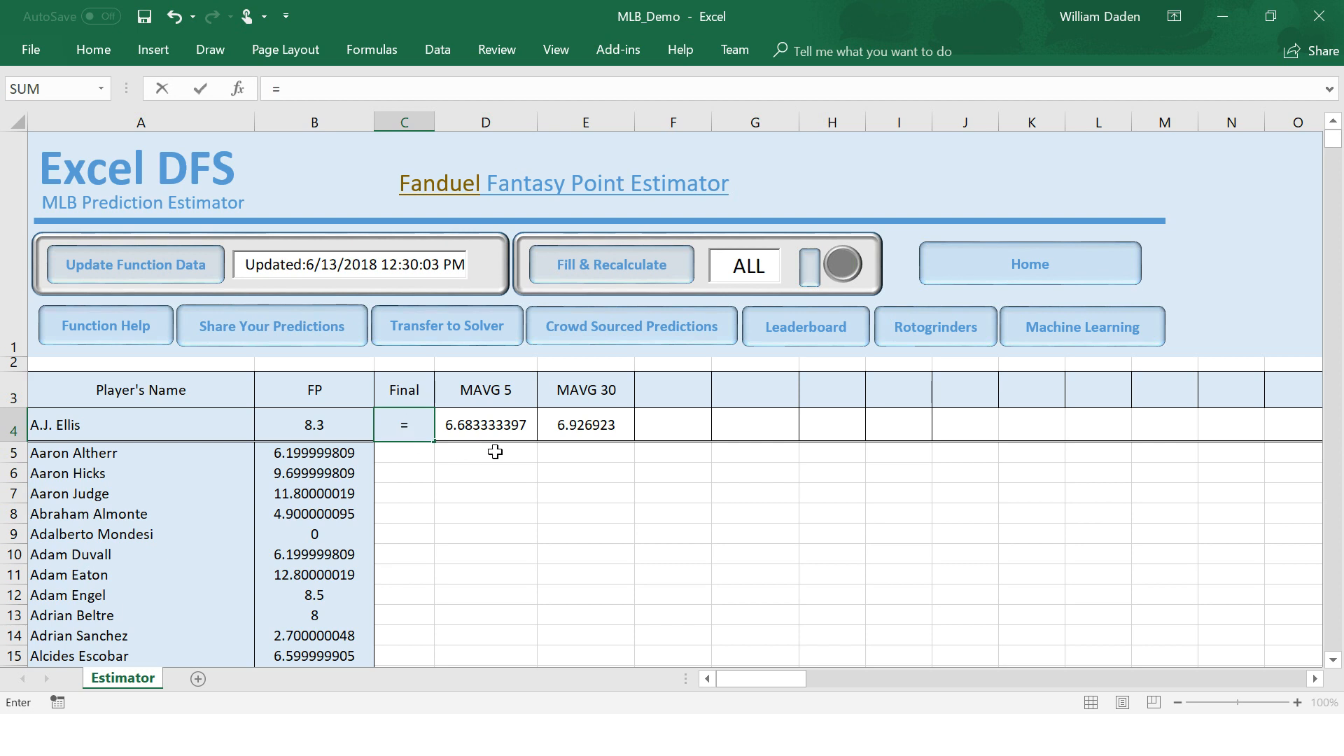
pyautogui.click(487, 426)
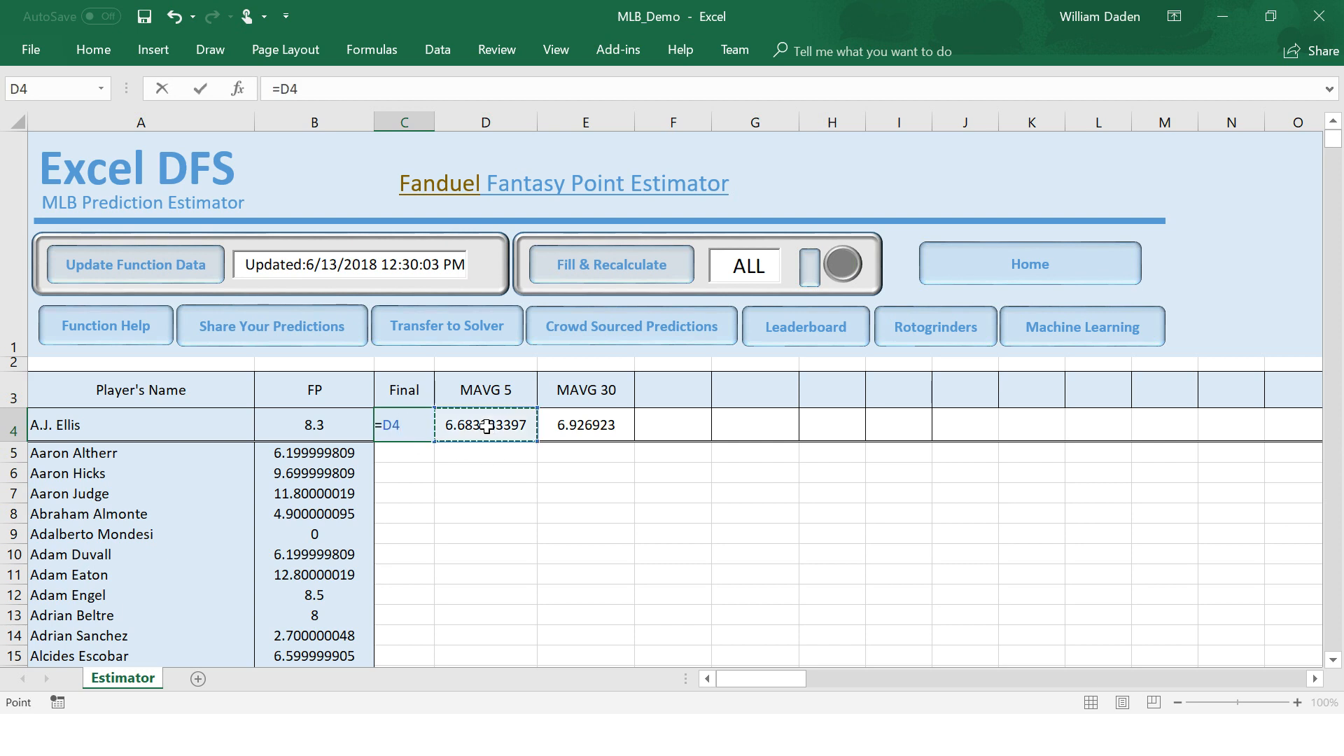
pyautogui.write('+')
pyautogui.click(574, 427)
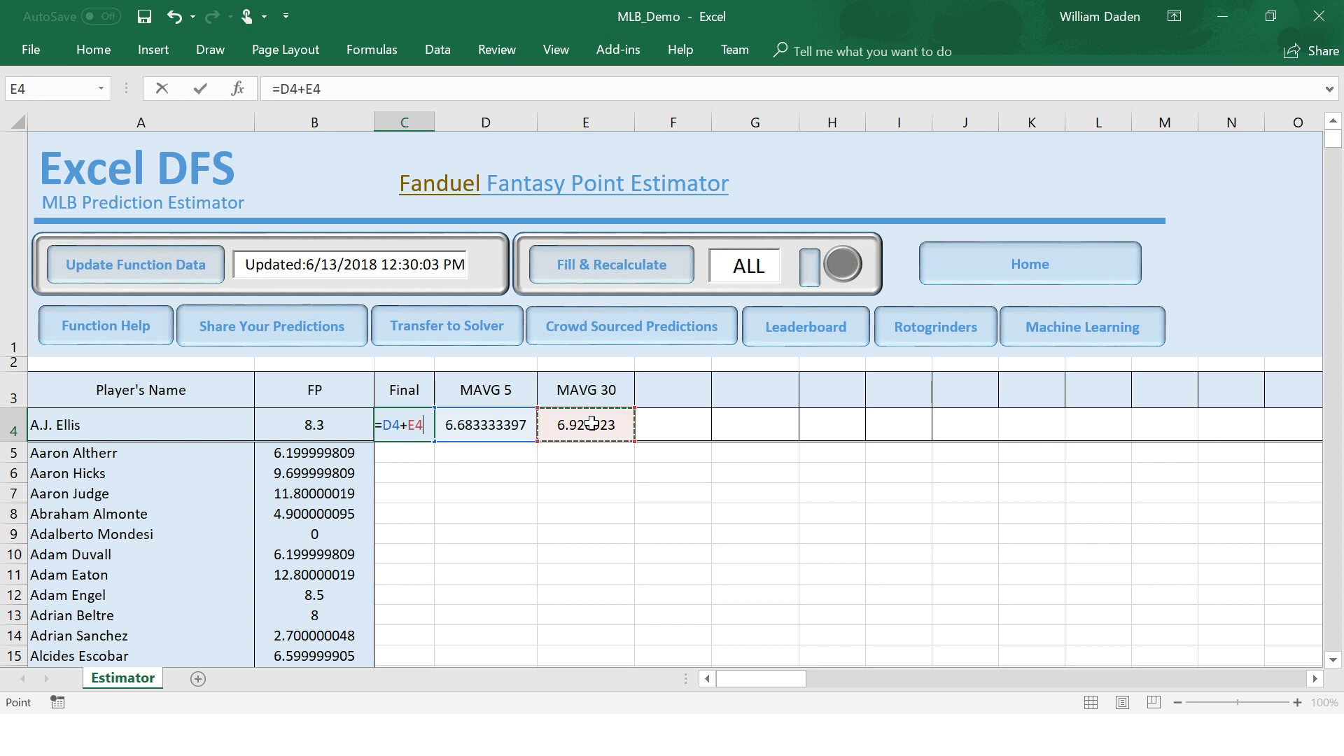
pyautogui.click(279, 93)
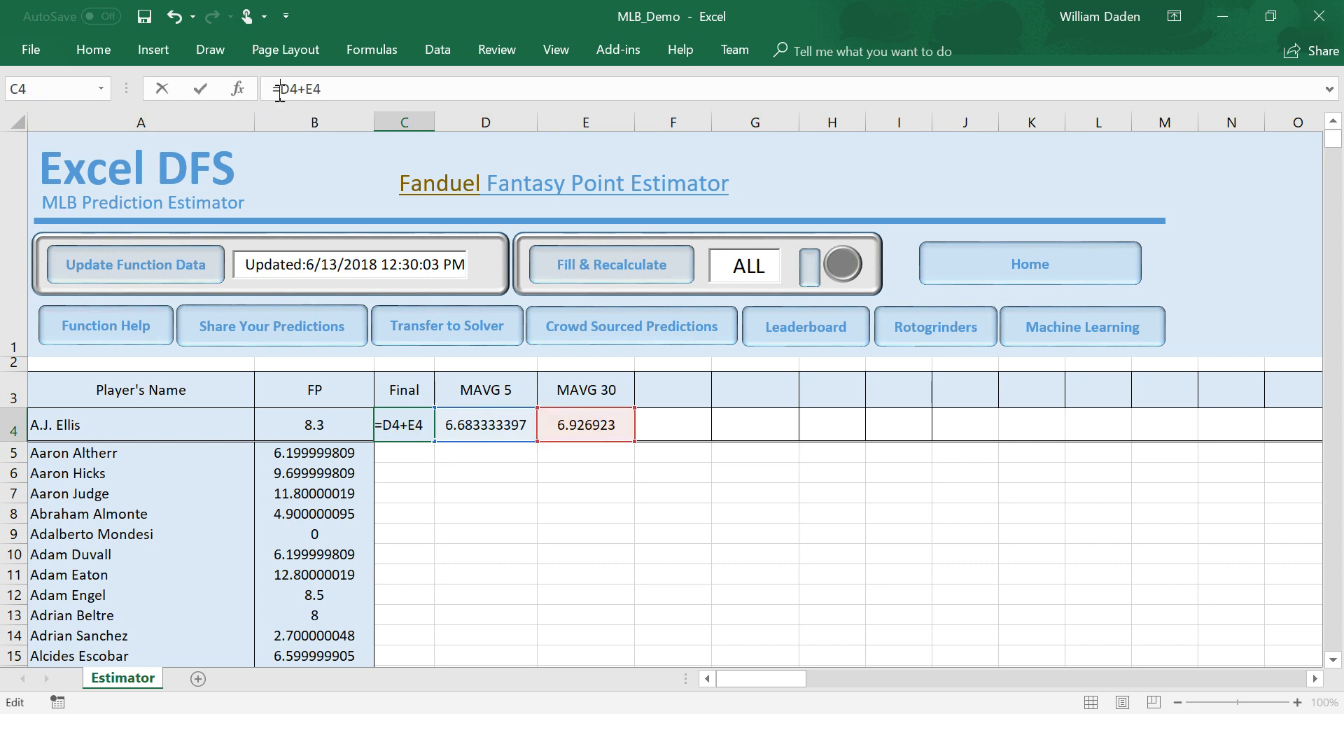
pyautogui.write('(')
pyautogui.write('/2')
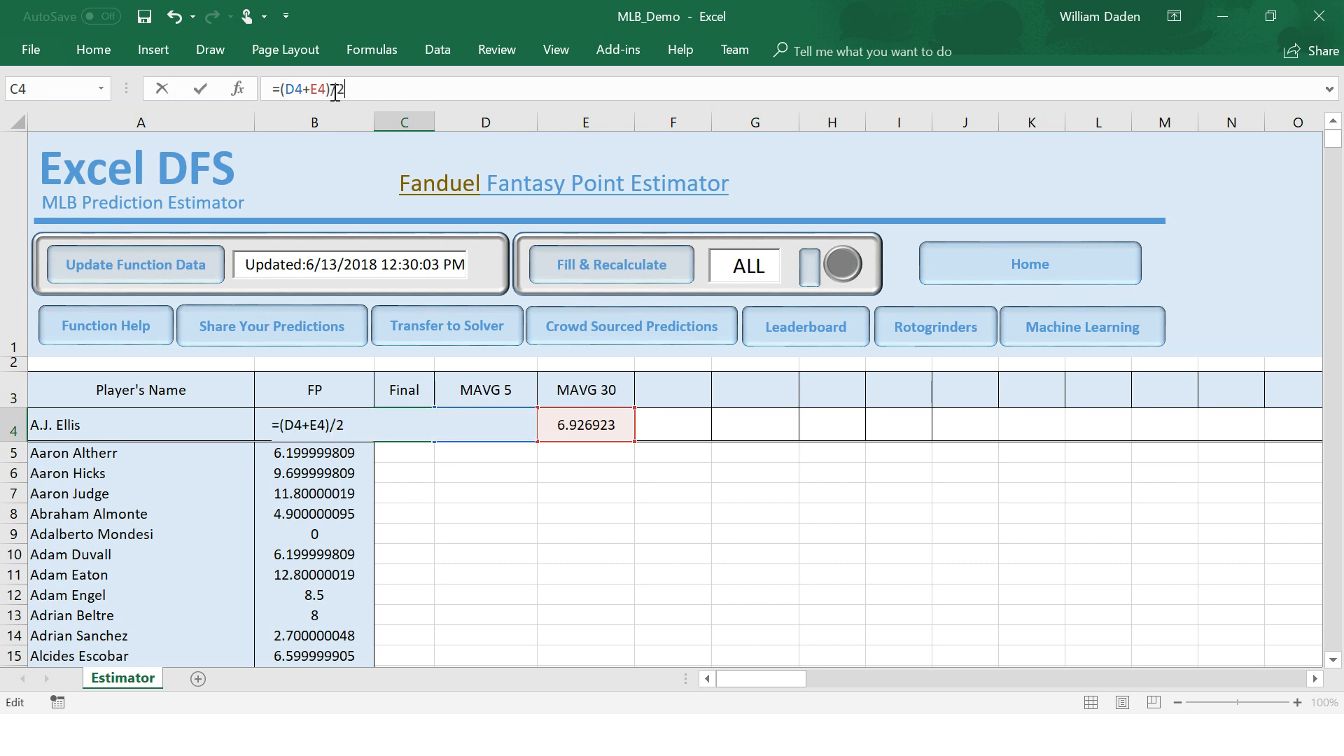
pyautogui.press('Return')
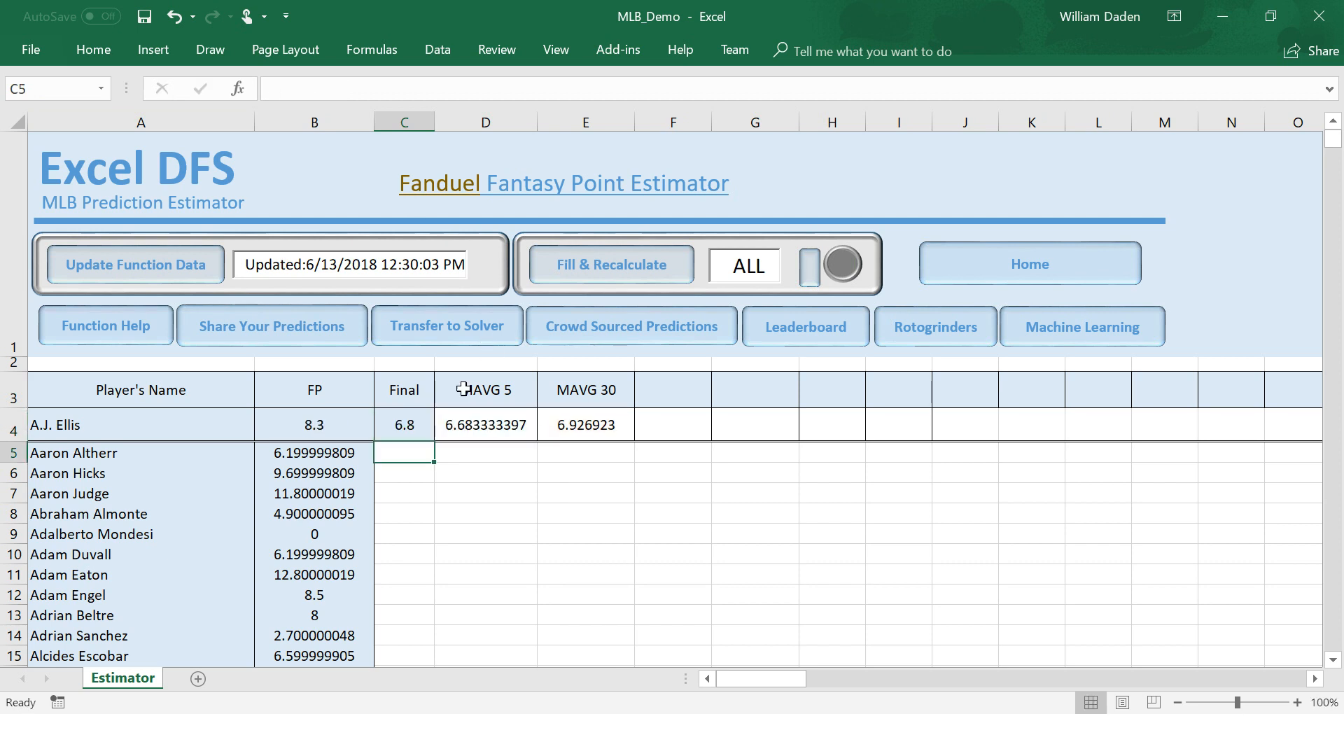
pyautogui.click(397, 426)
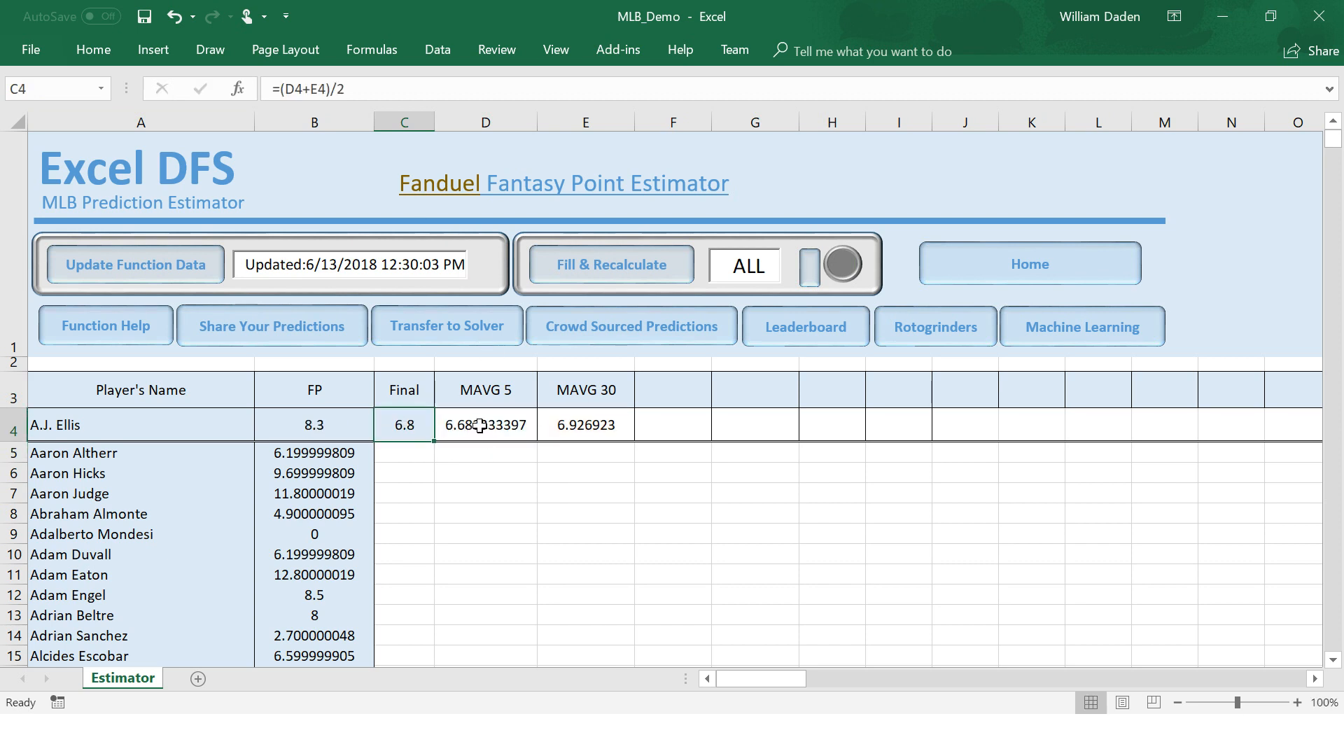
pyautogui.click(503, 507)
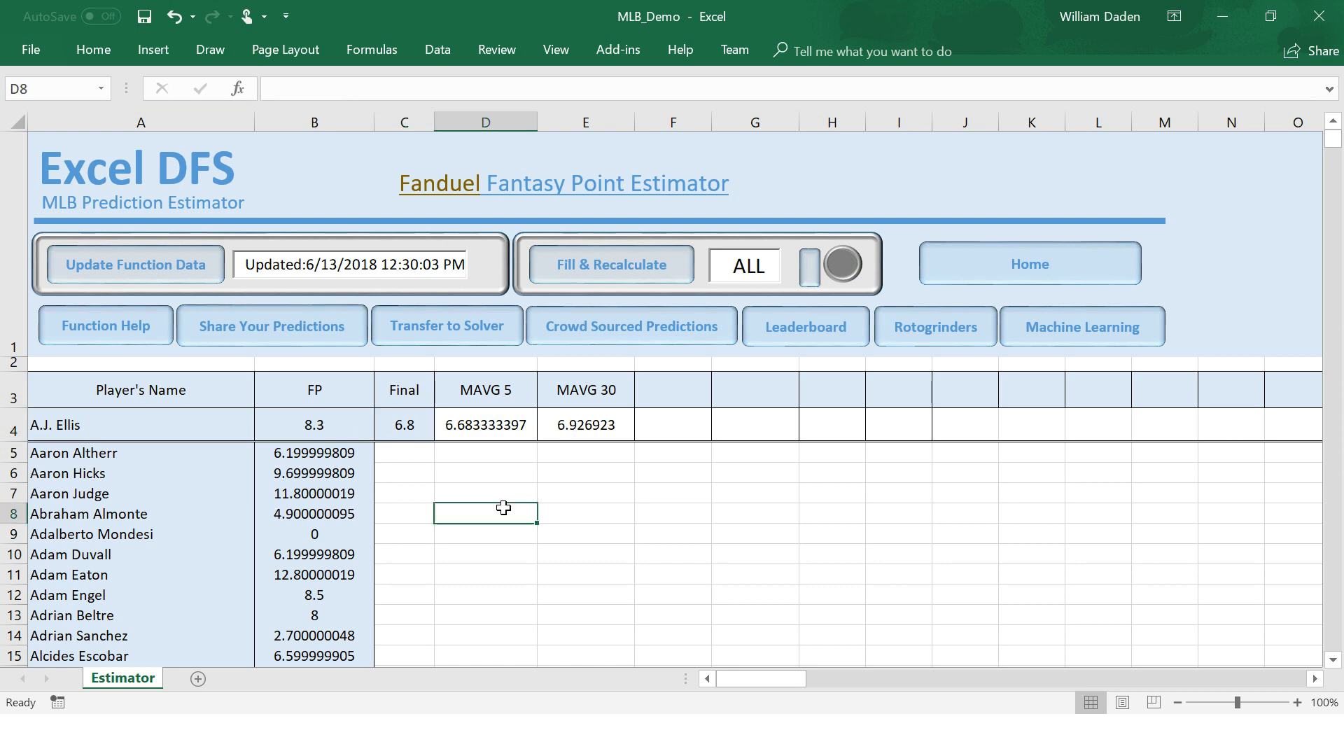
# Replace the formula in C4 under the Final header with =AVERAGE(D4:E4).
pyautogui.click(417, 426)
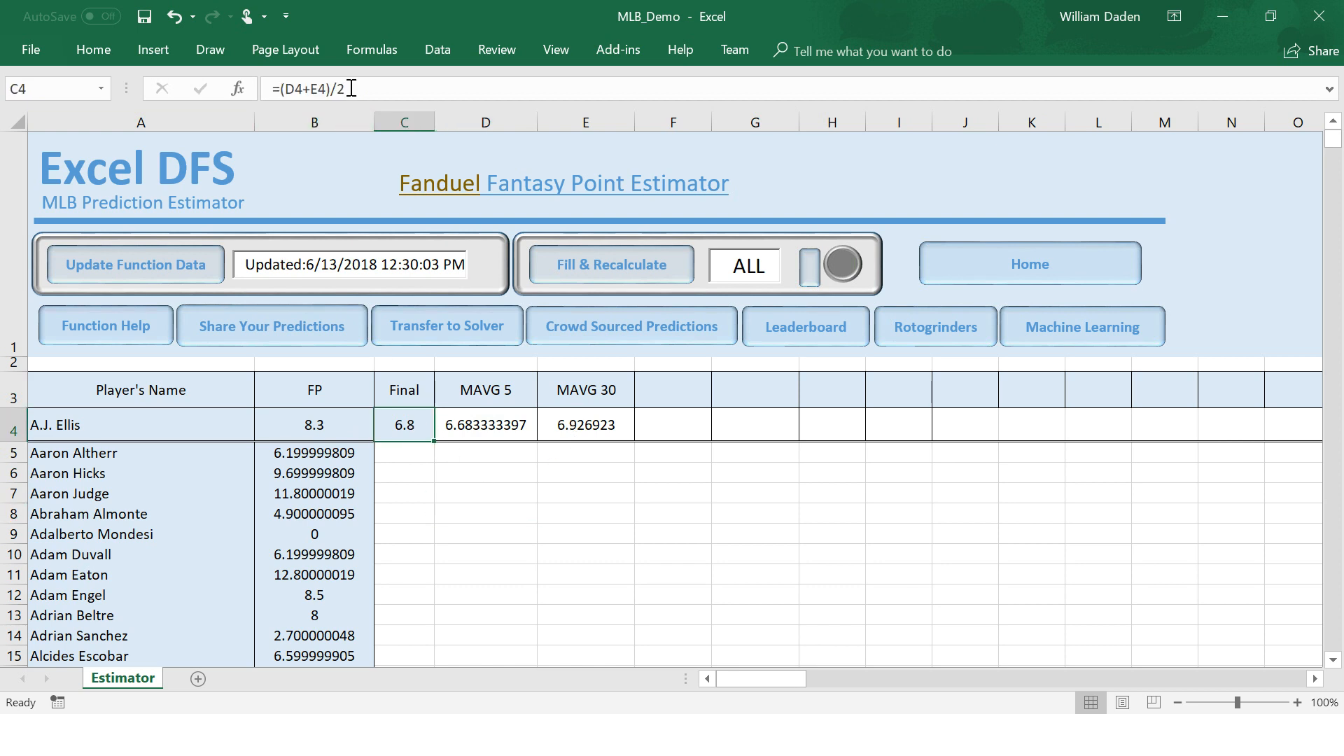
pyautogui.moveTo(351, 89); pyautogui.dragTo(282, 88)
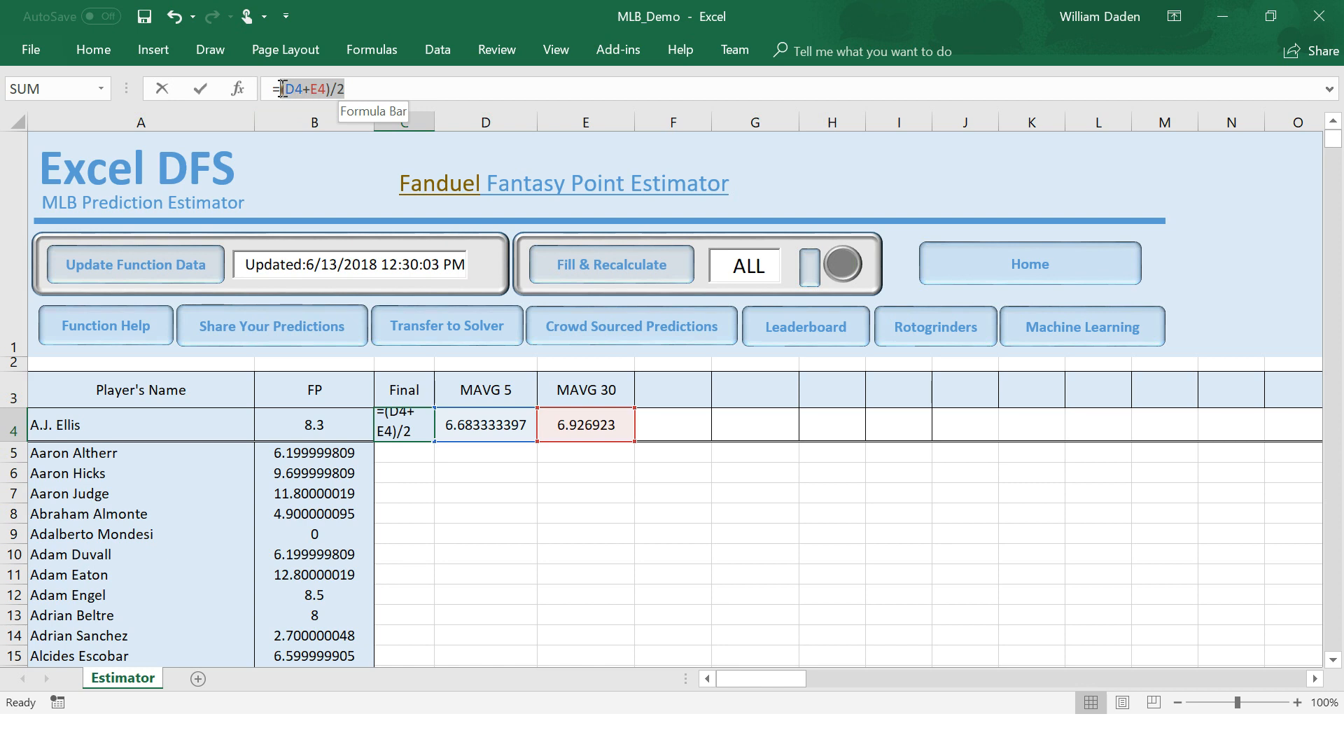
pyautogui.press('BackSpace')
pyautogui.write('av')
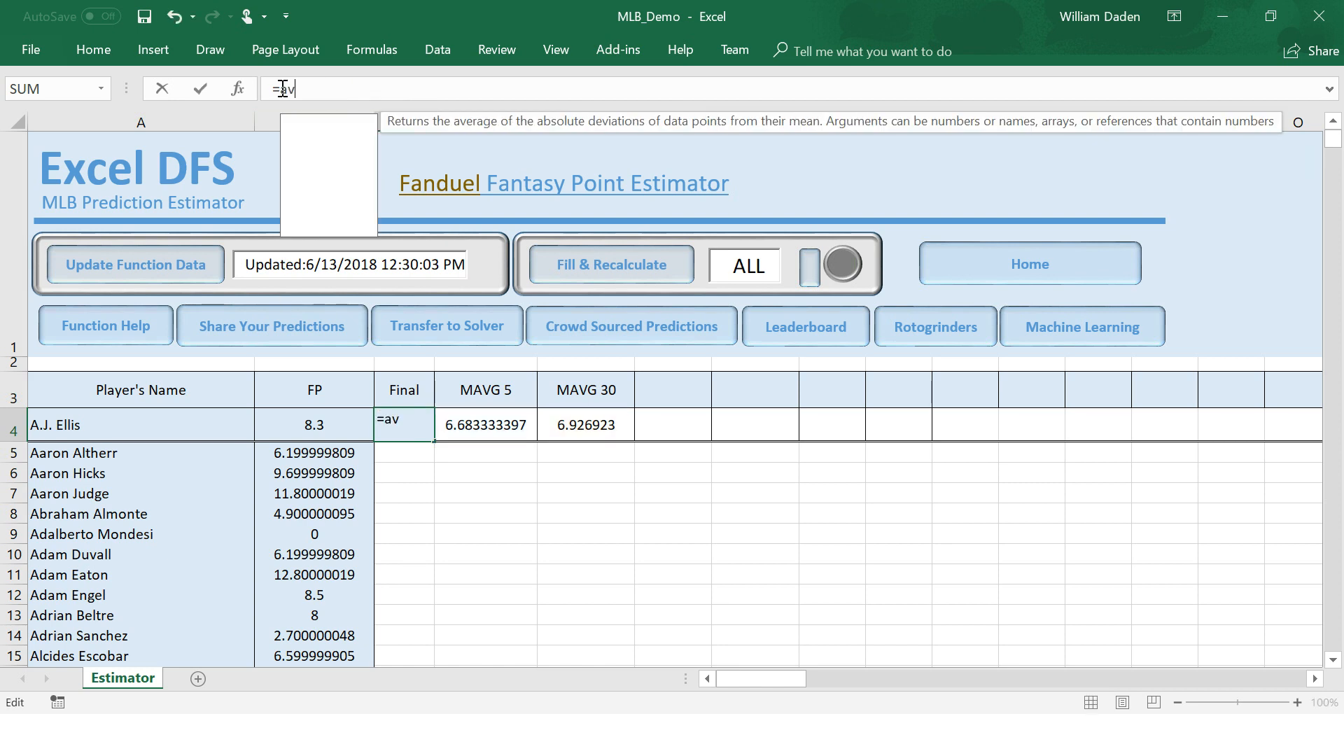
pyautogui.write('erage')
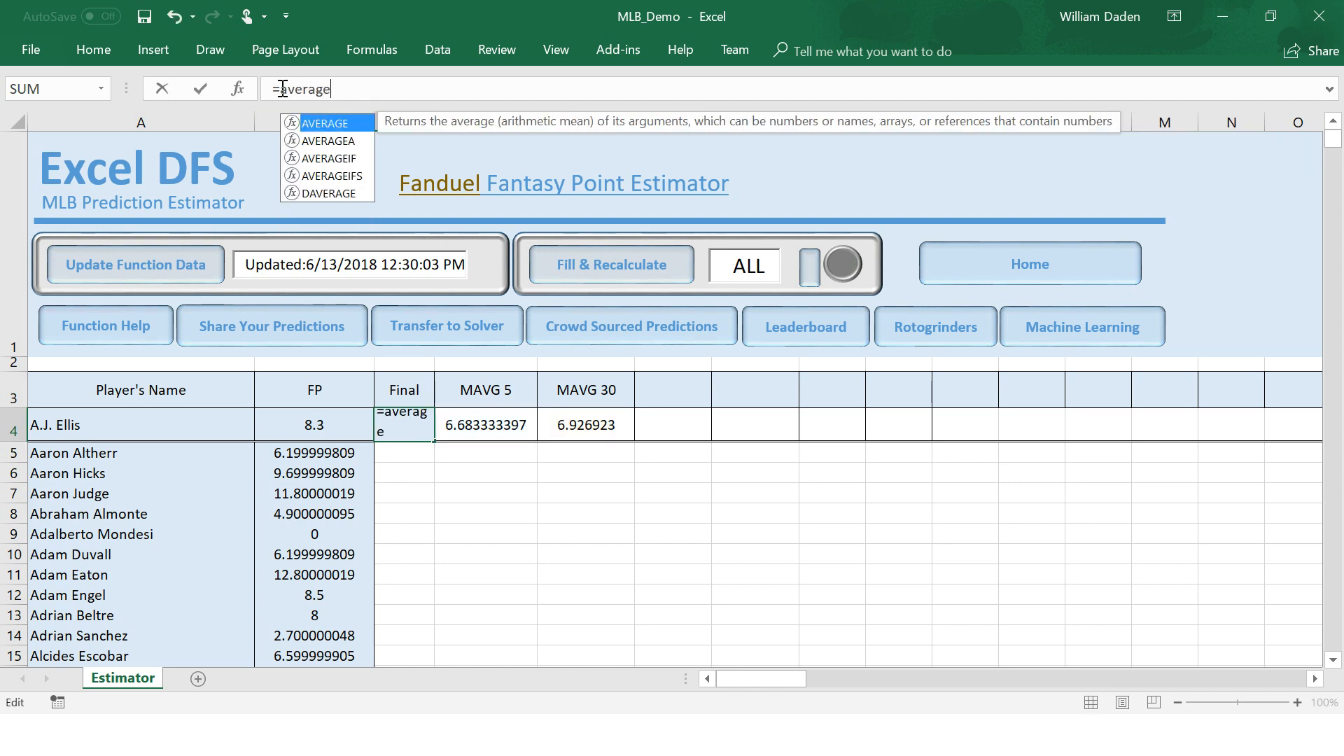
pyautogui.write('(')
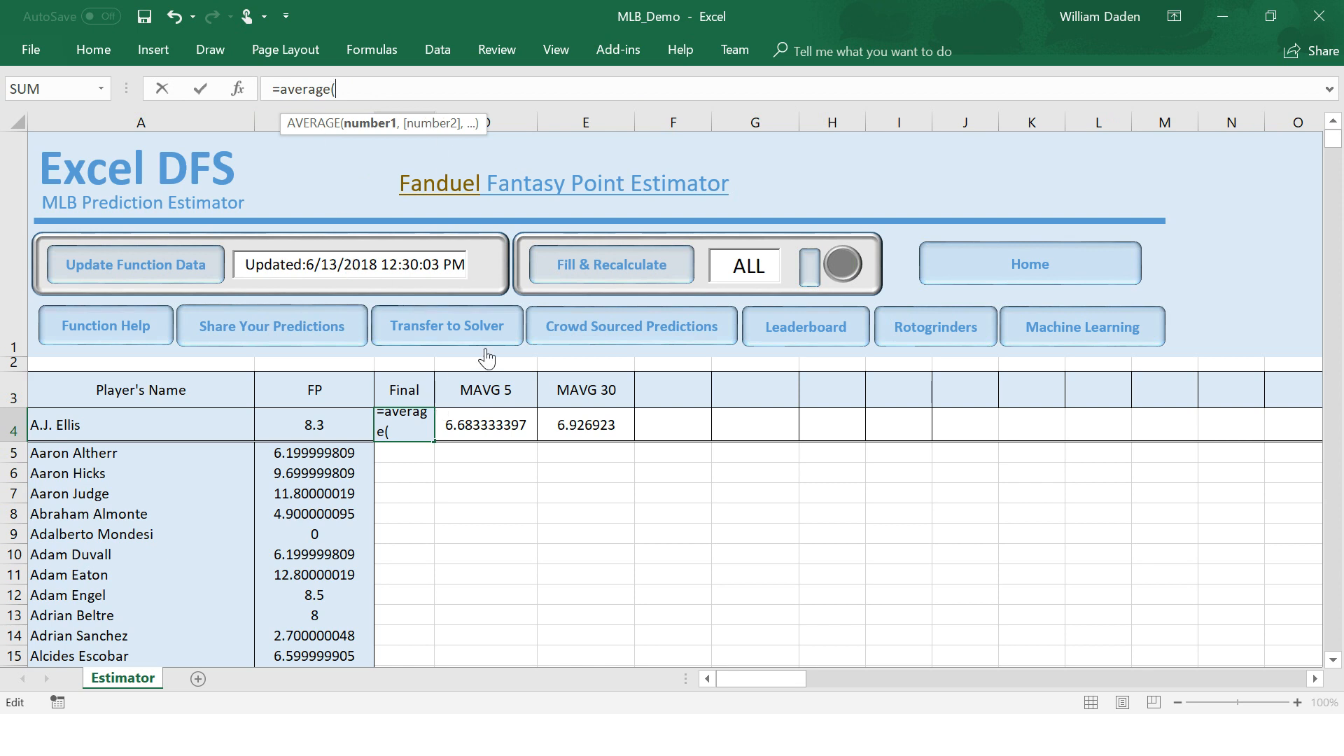
pyautogui.moveTo(470, 424); pyautogui.dragTo(562, 418)
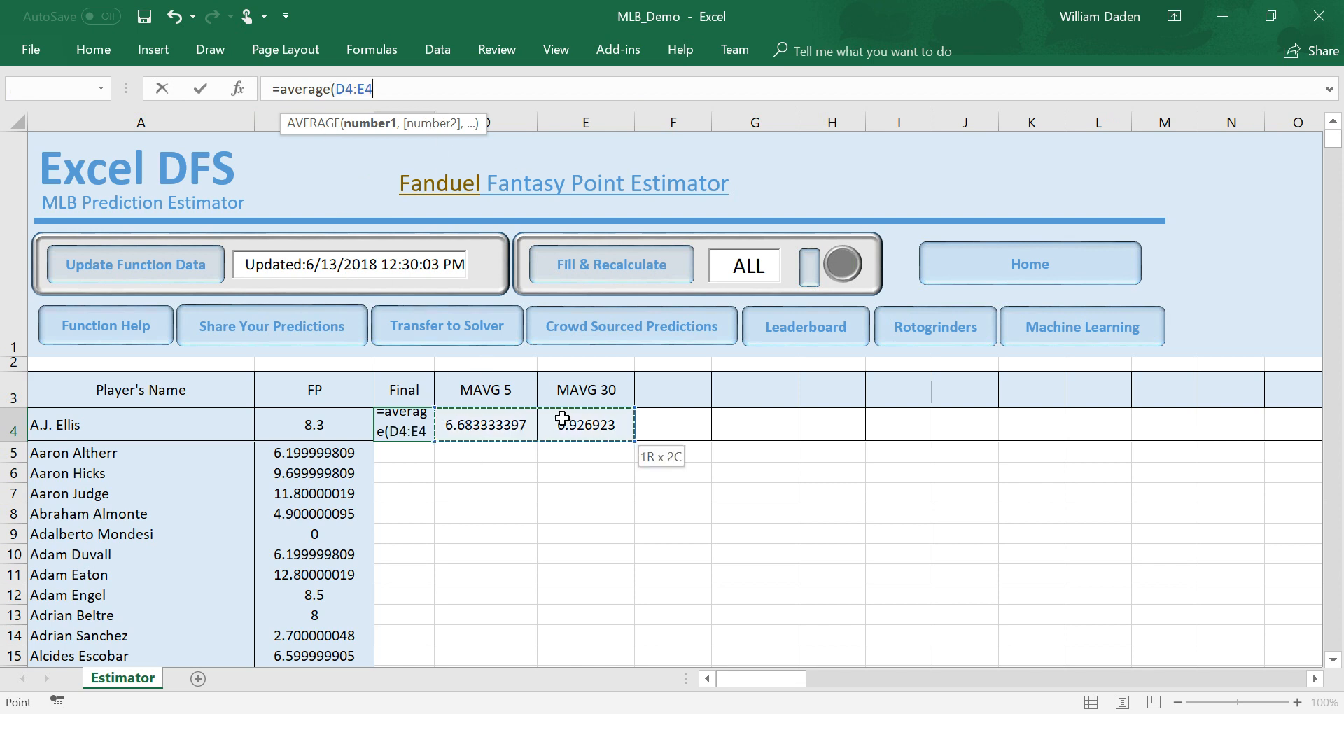
pyautogui.write(')')
pyautogui.press('Return')
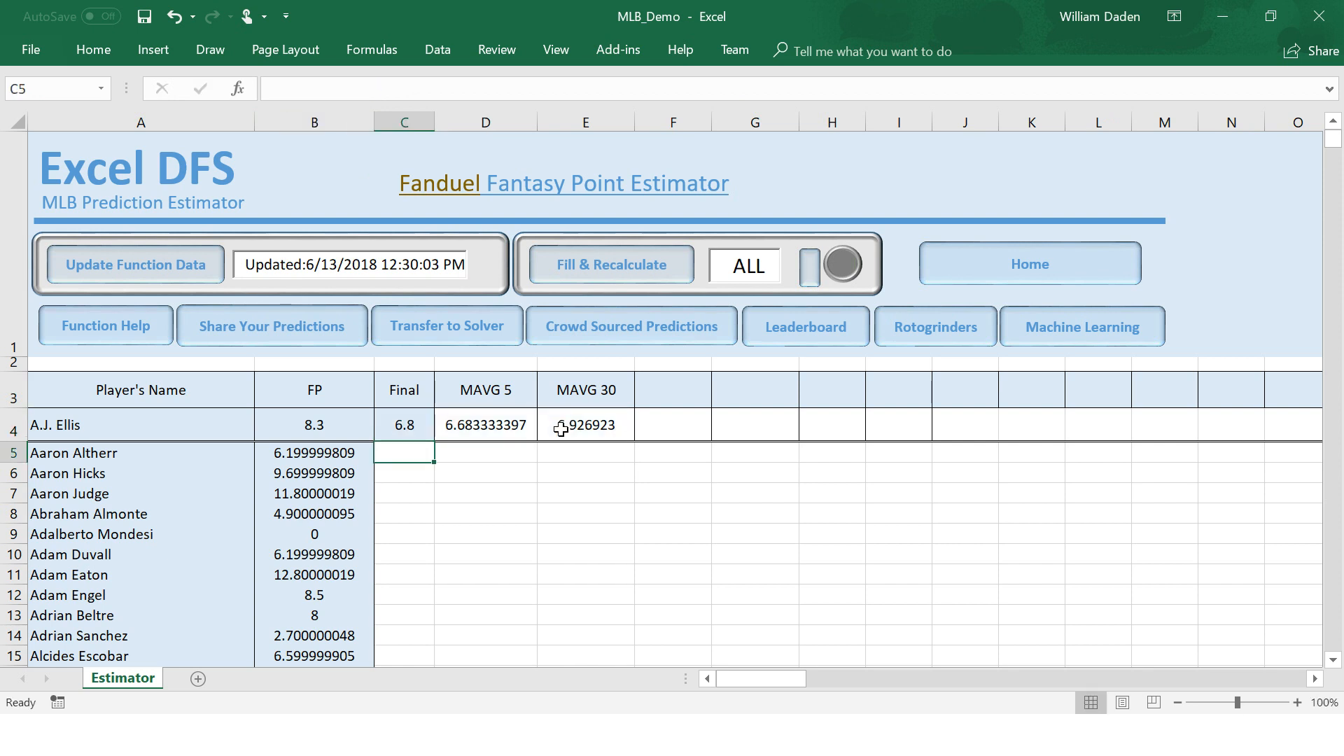
# Widen column C, which holds the Final values.
pyautogui.click(513, 552)
pyautogui.click(402, 421)
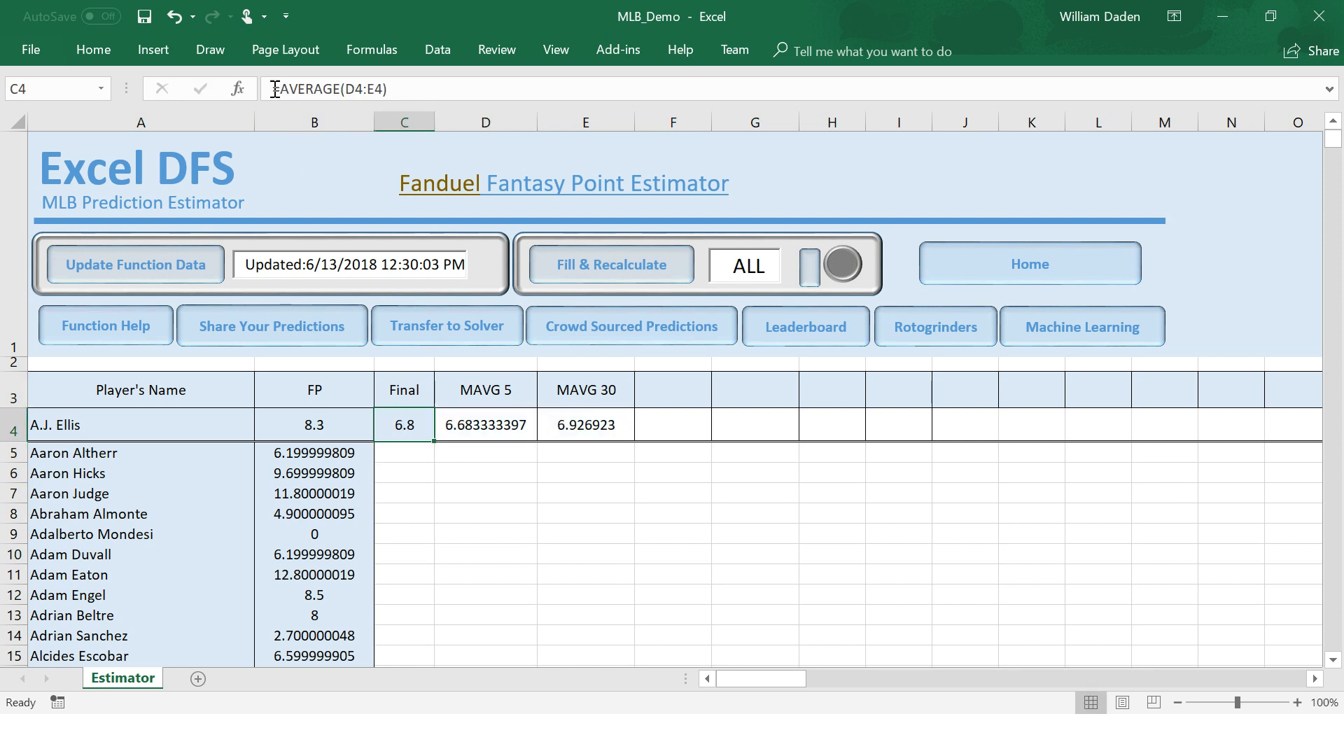
pyautogui.moveTo(434, 122); pyautogui.dragTo(473, 122)
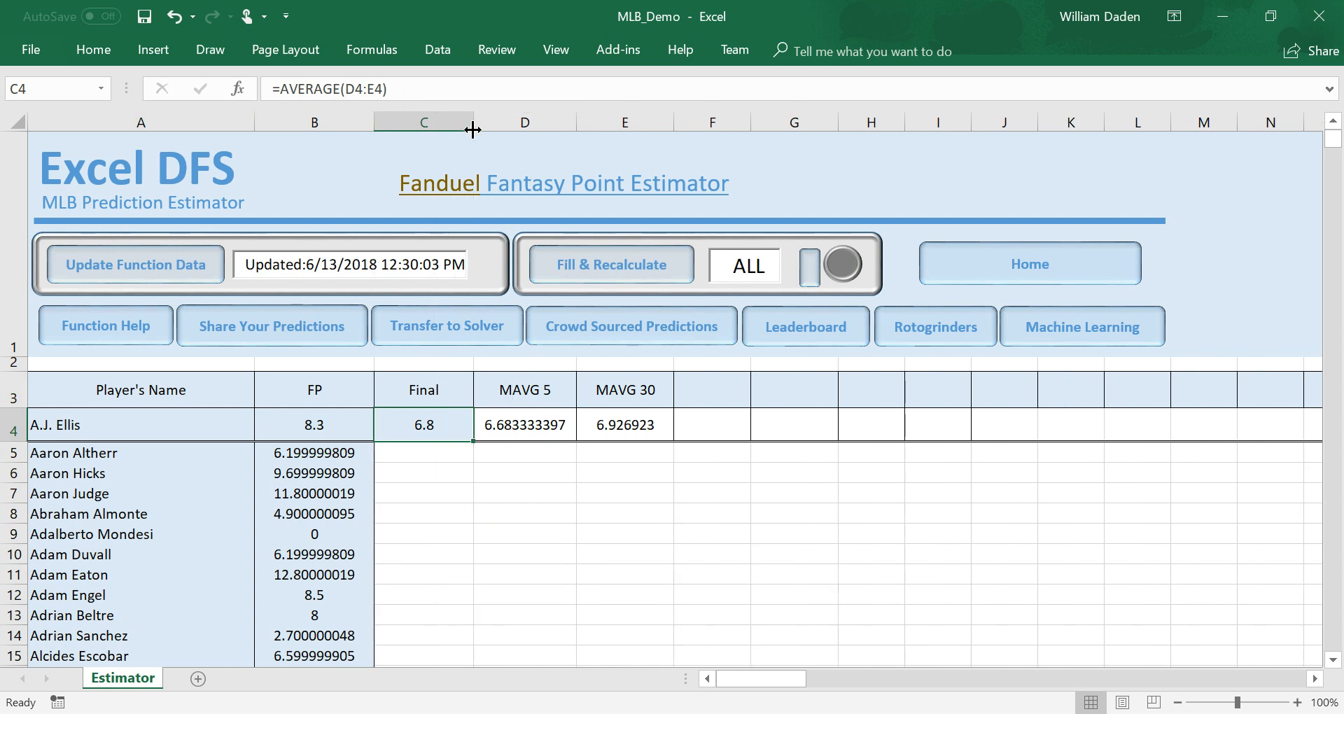
pyautogui.click(513, 457)
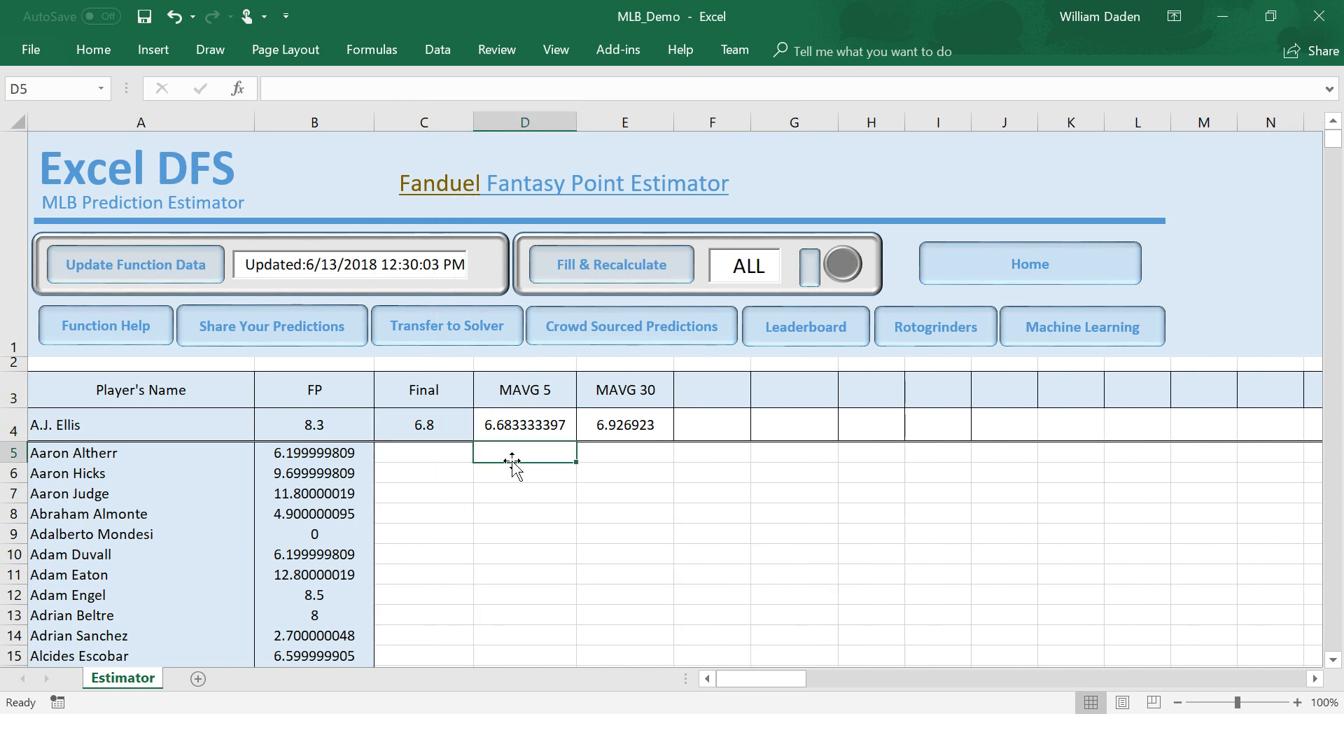
# Switch the calculation scope from ALL to 20 players and run Fill & Recalculate.
pyautogui.click(442, 432)
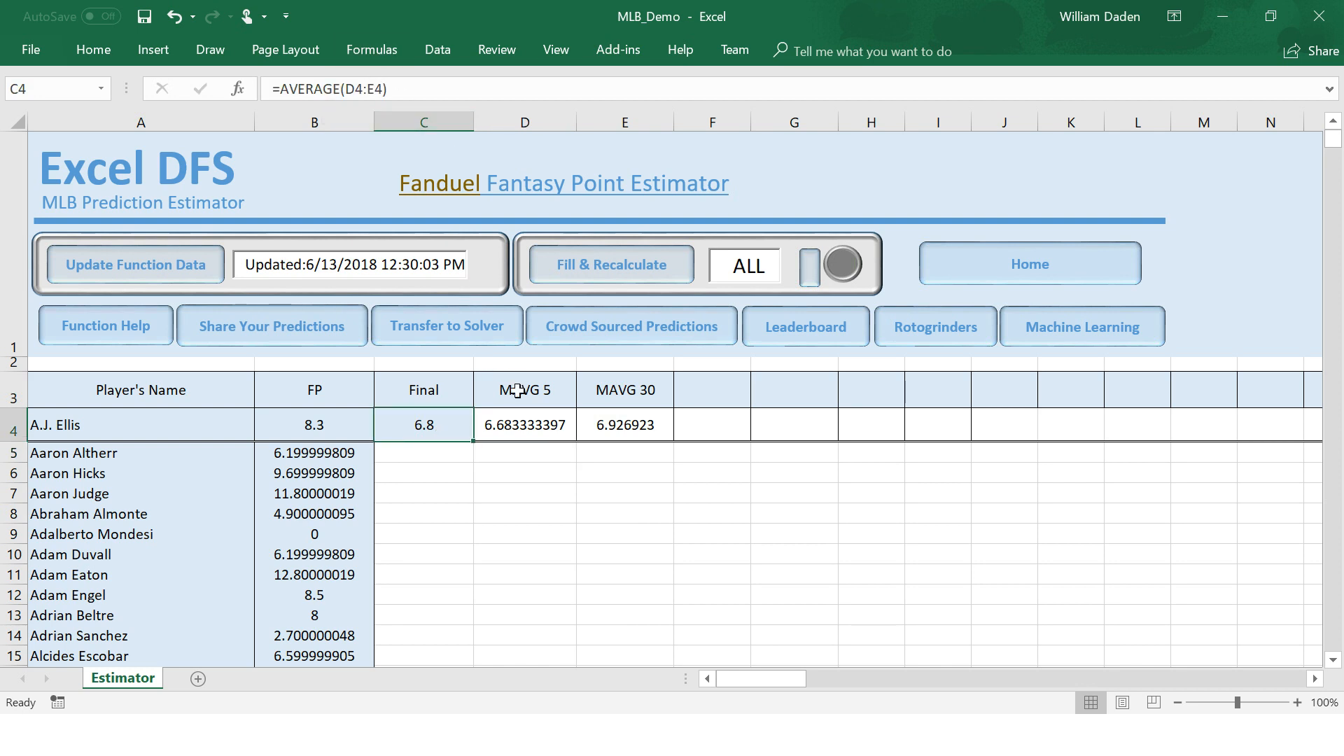
pyautogui.click(517, 422)
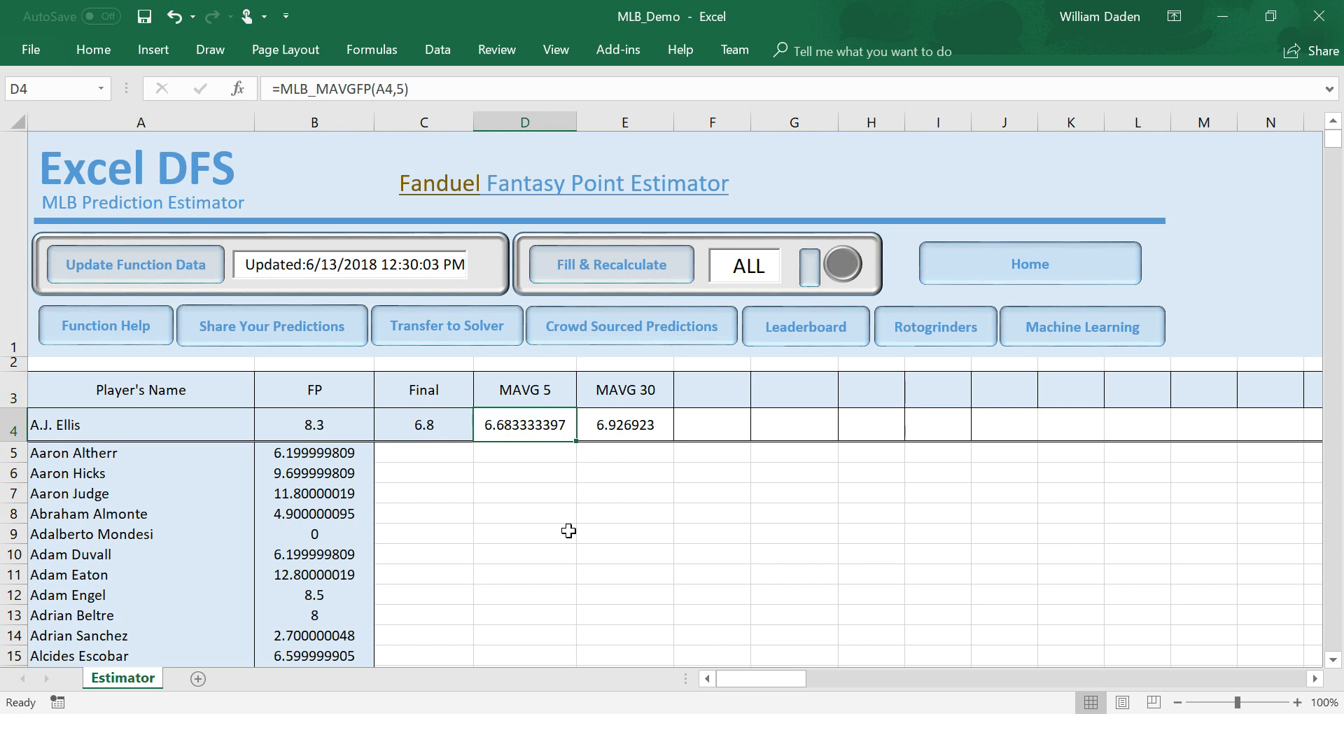
pyautogui.click(538, 452)
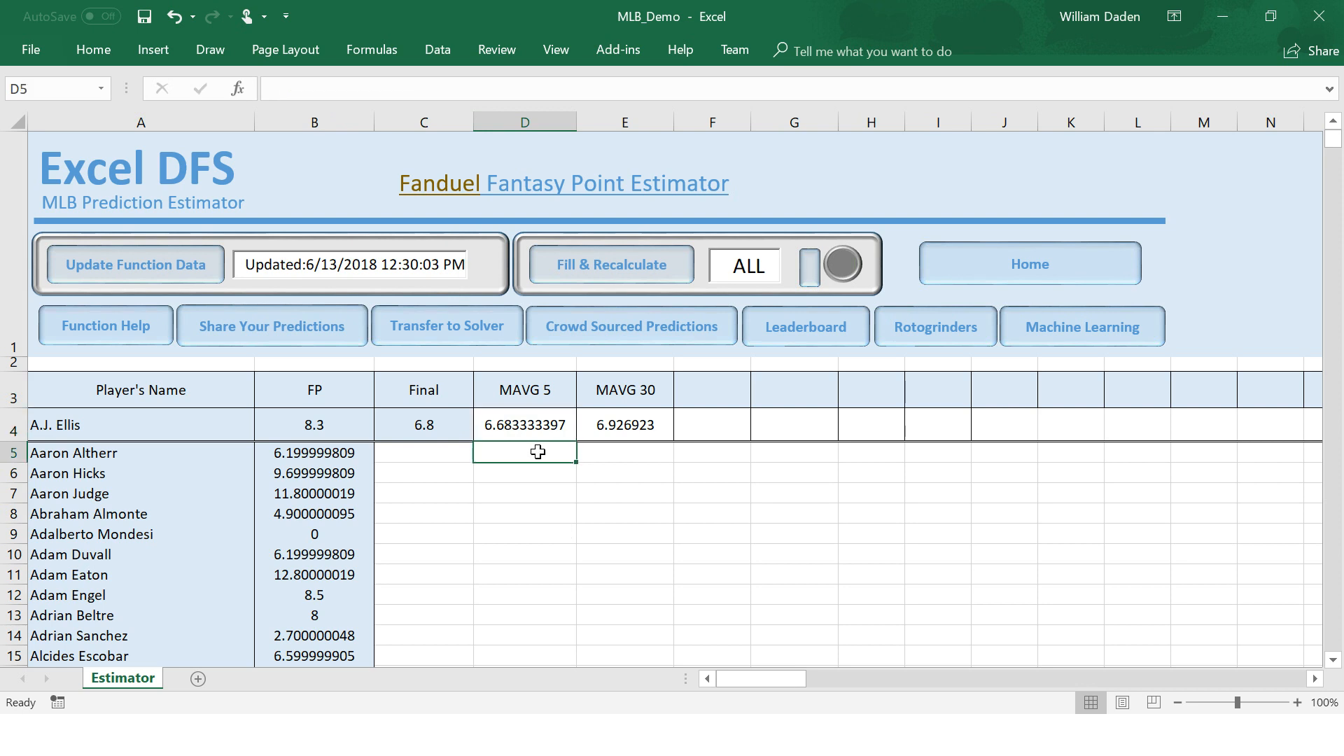
pyautogui.click(425, 426)
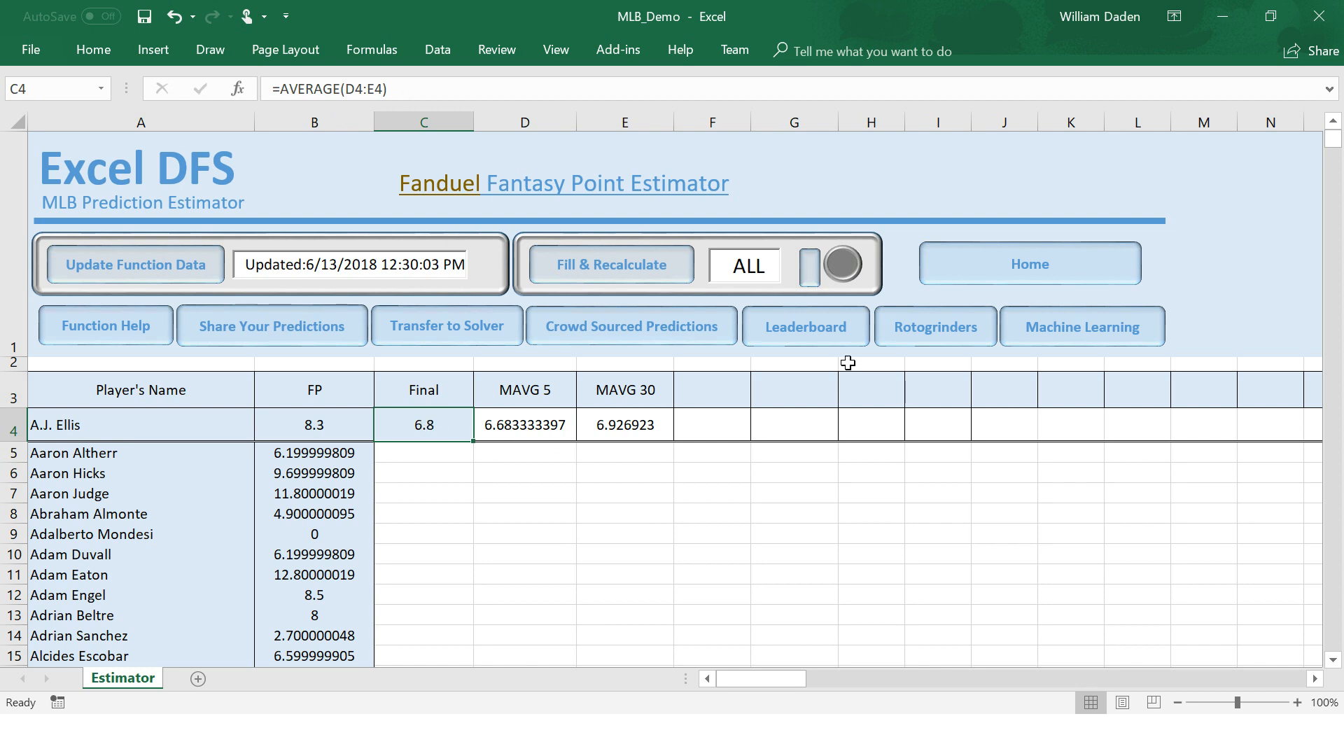
pyautogui.click(810, 270)
pyautogui.click(610, 272)
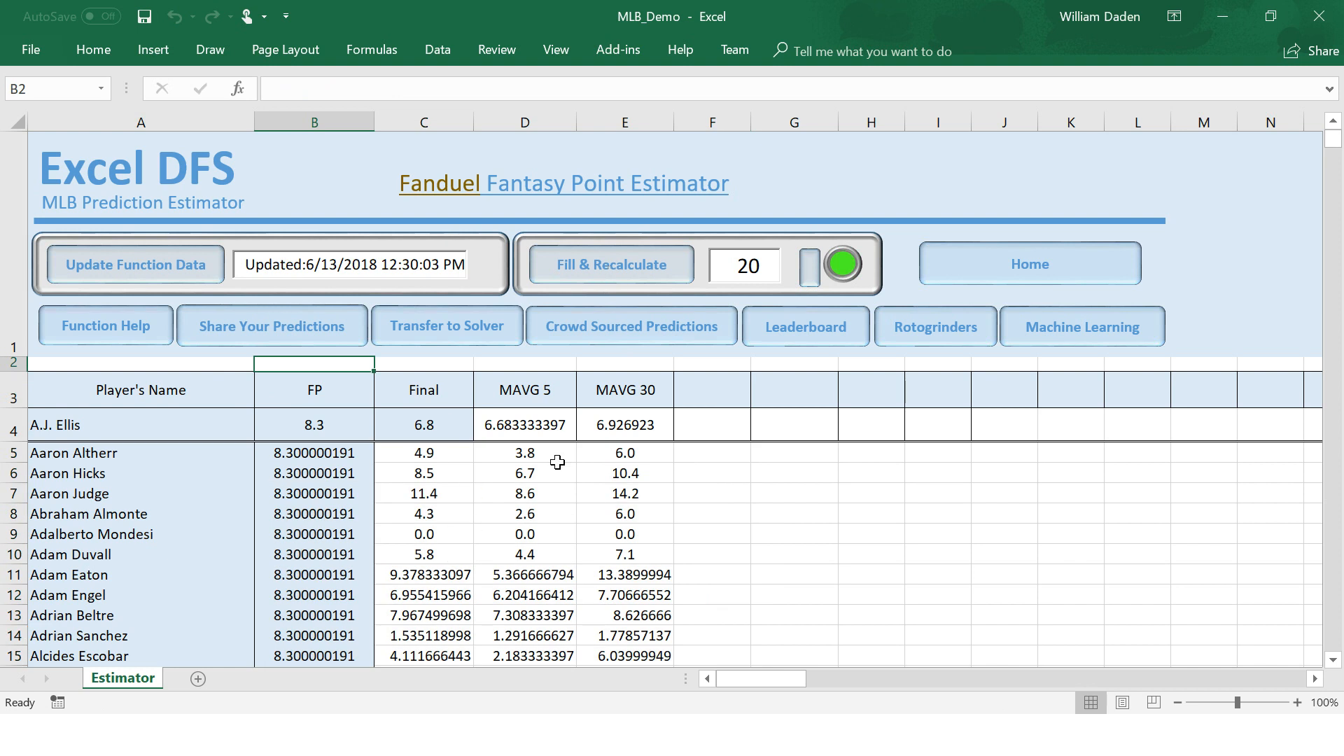
# Compare the FP, Final and MAVG 5 cells in row 4 with the filled cells in row 5.
pyautogui.click(319, 428)
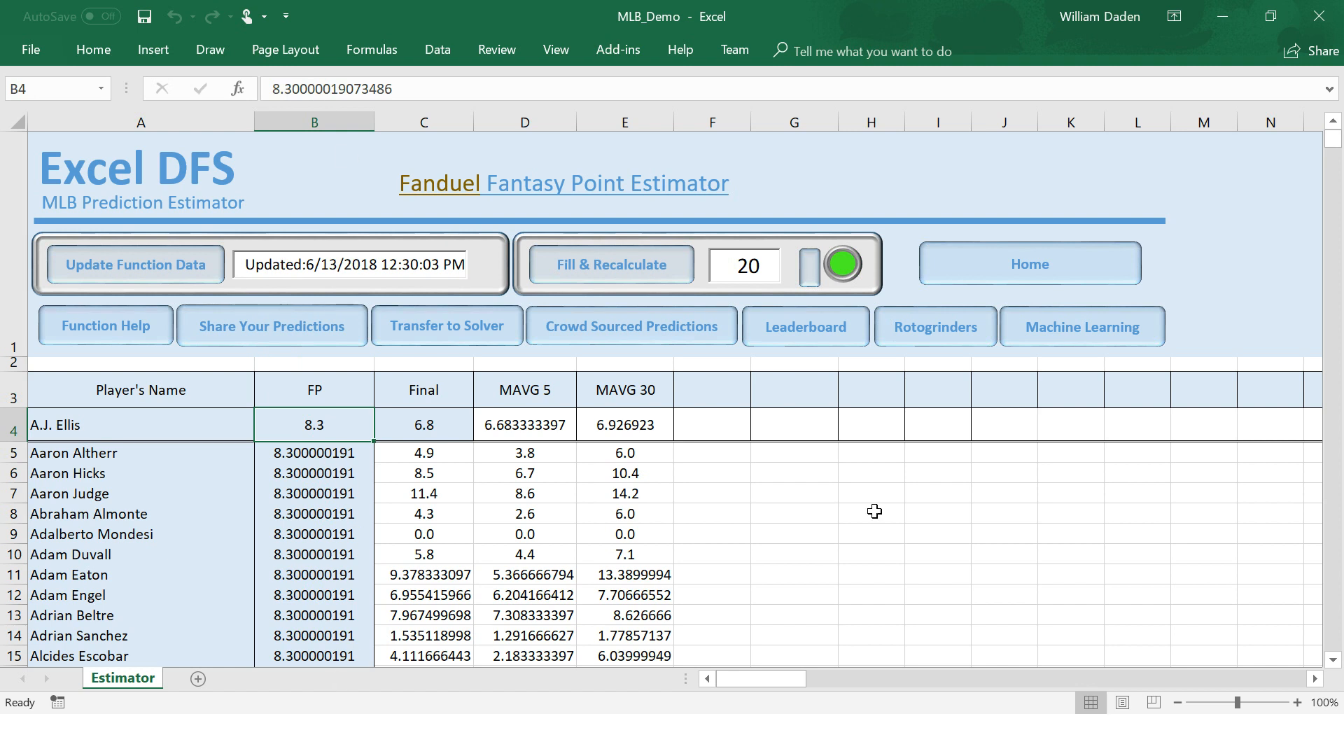
pyautogui.click(429, 459)
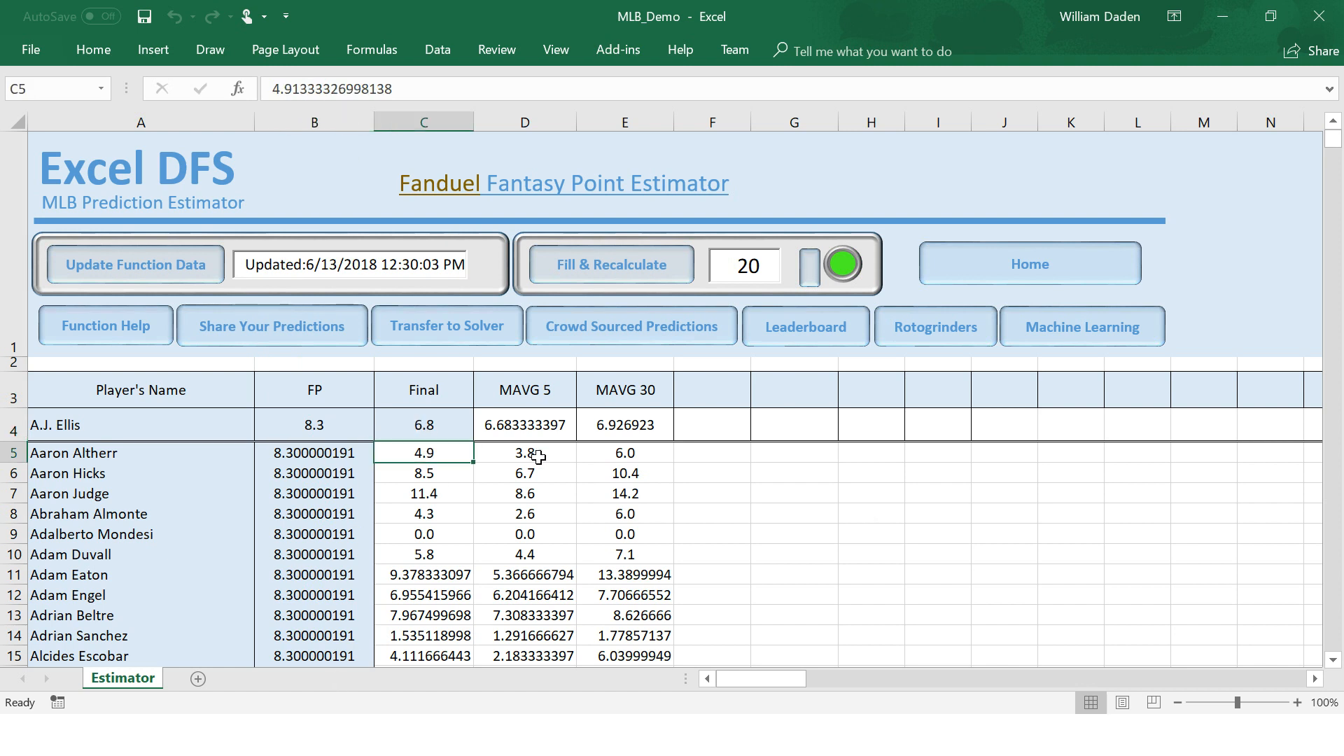
pyautogui.click(533, 453)
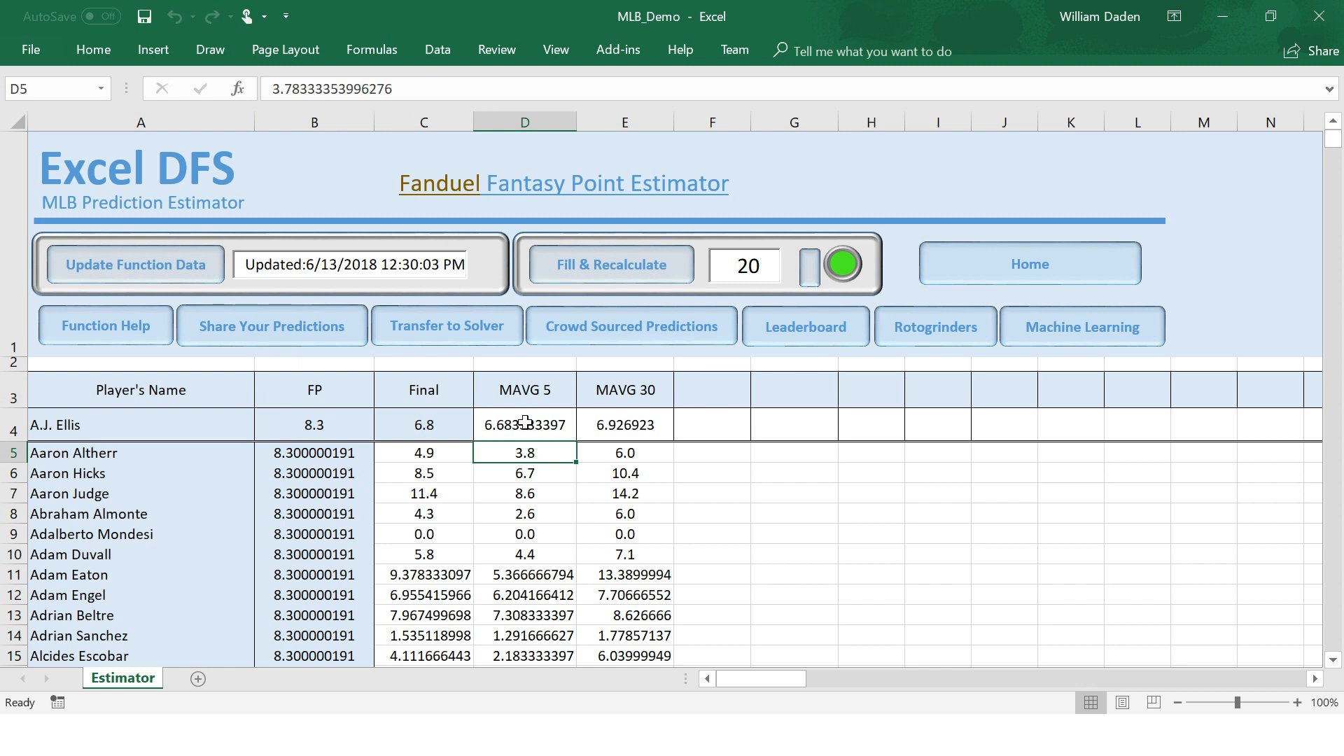
pyautogui.click(525, 424)
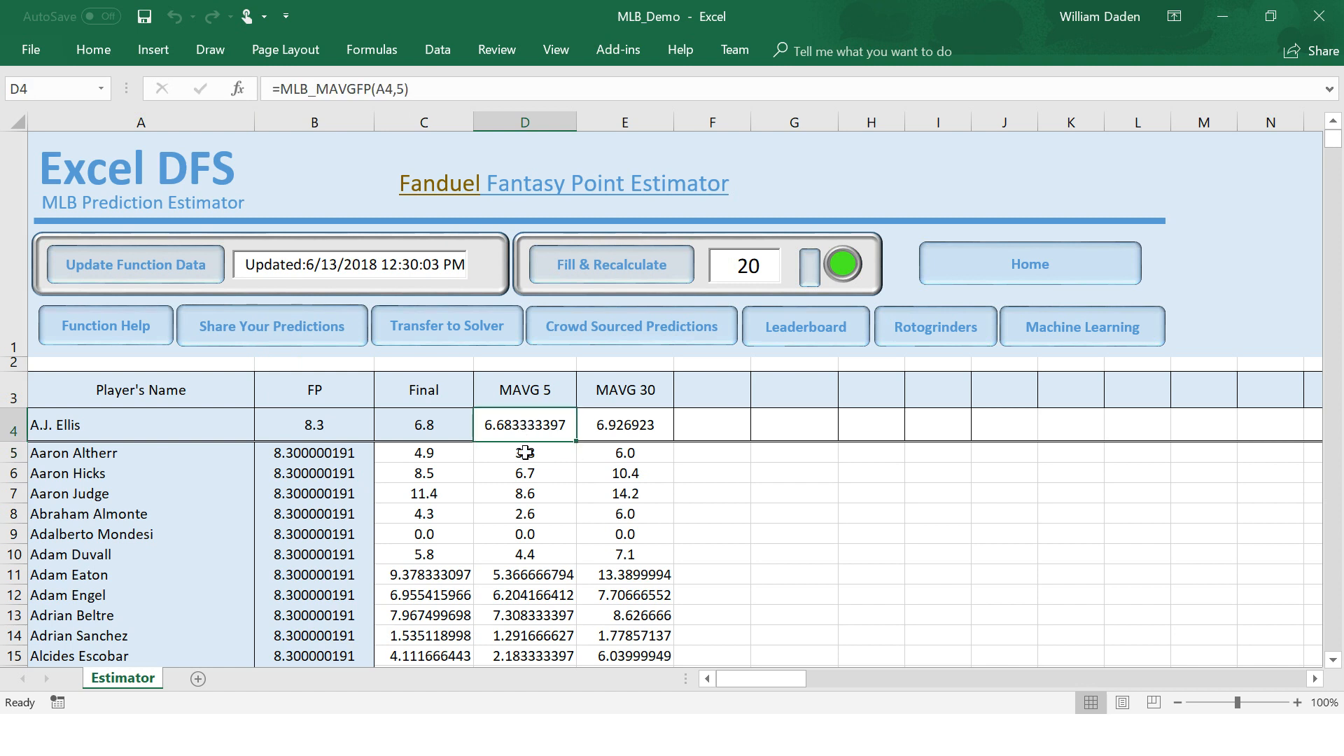
pyautogui.click(525, 453)
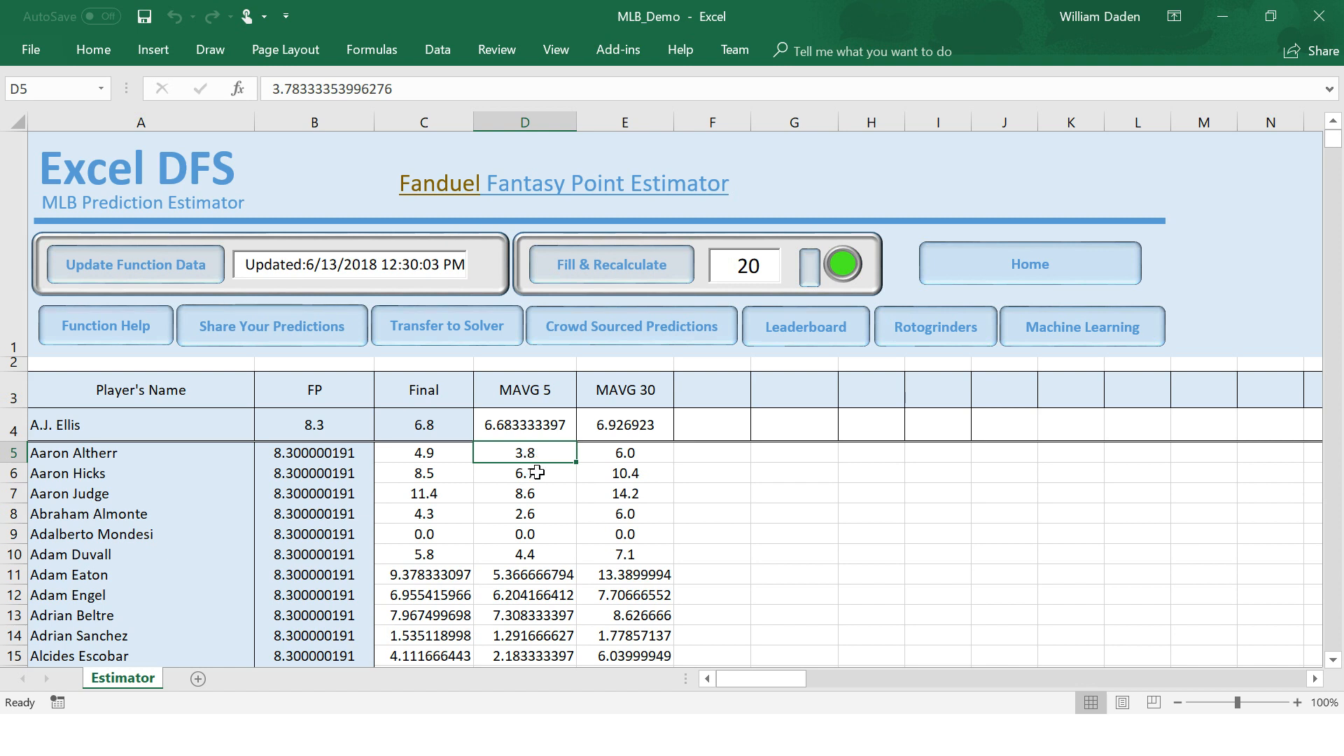
pyautogui.click(705, 471)
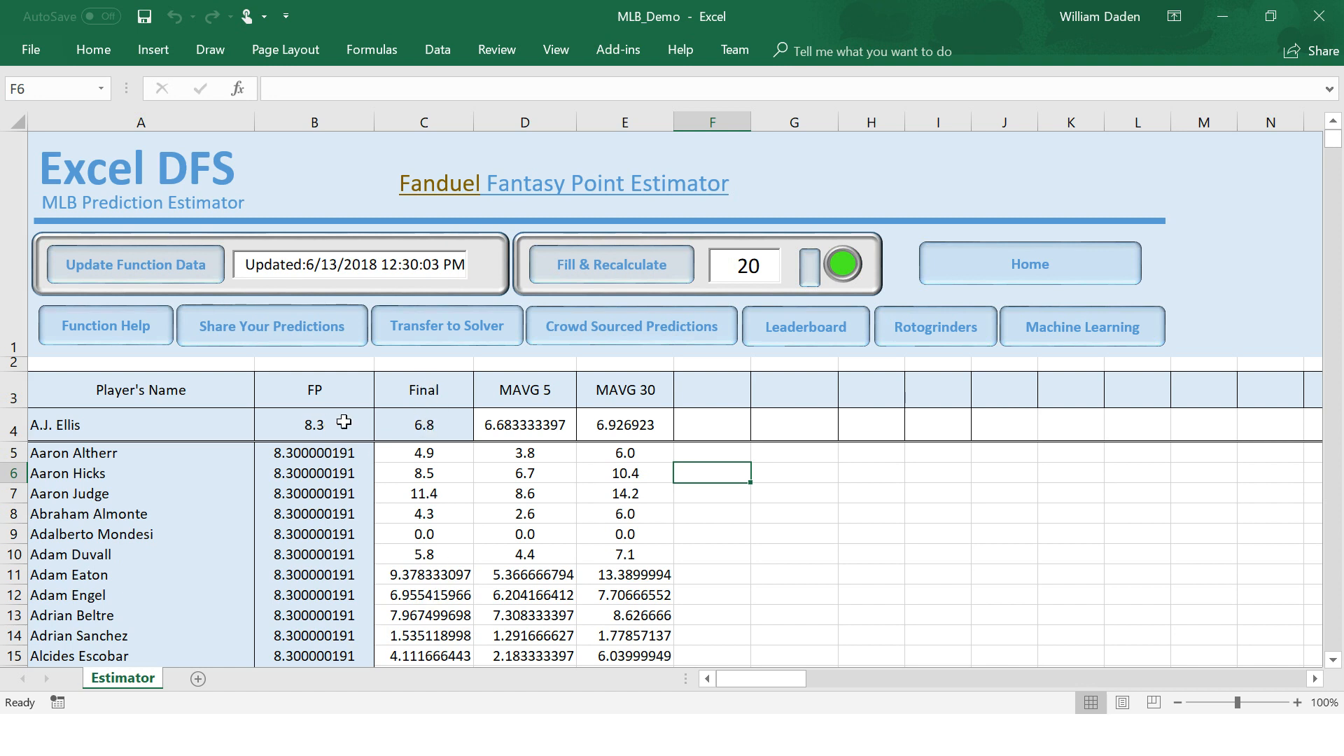
pyautogui.click(301, 420)
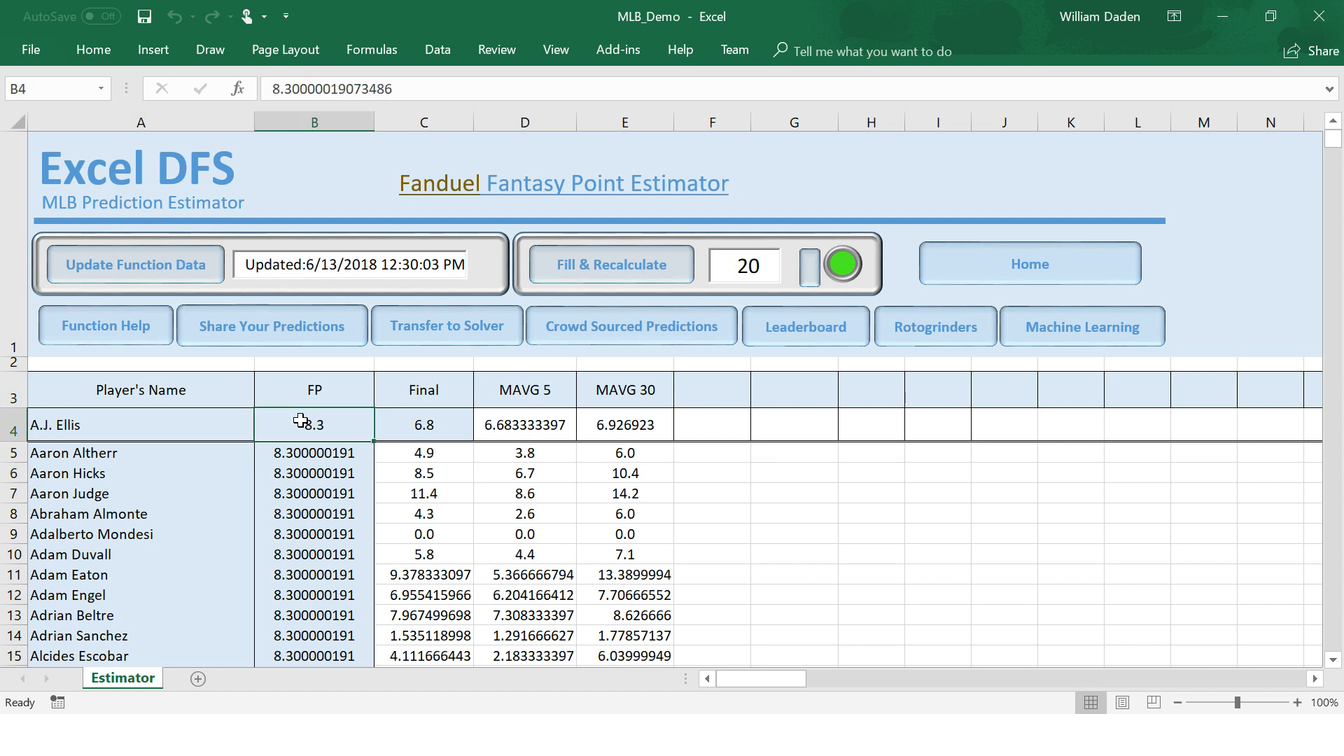
pyautogui.write('=')
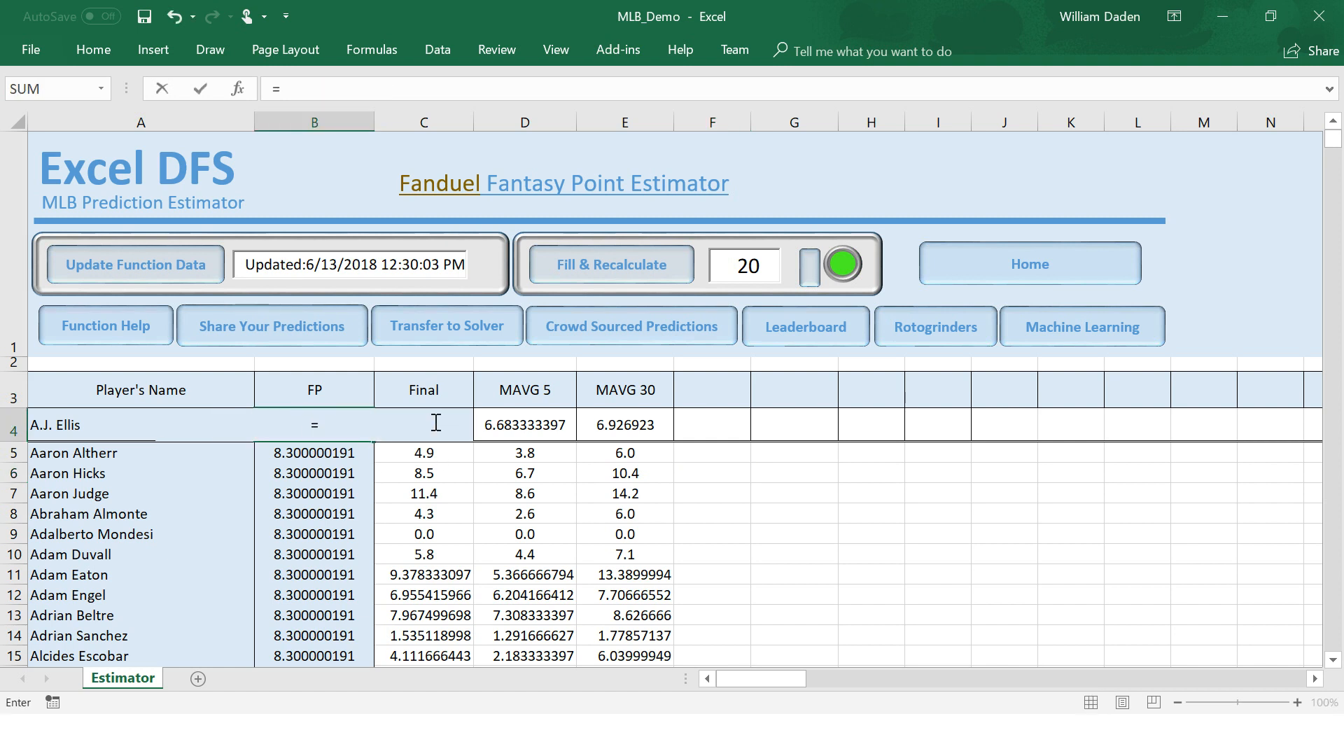
pyautogui.moveTo(434, 123); pyautogui.dragTo(492, 125)
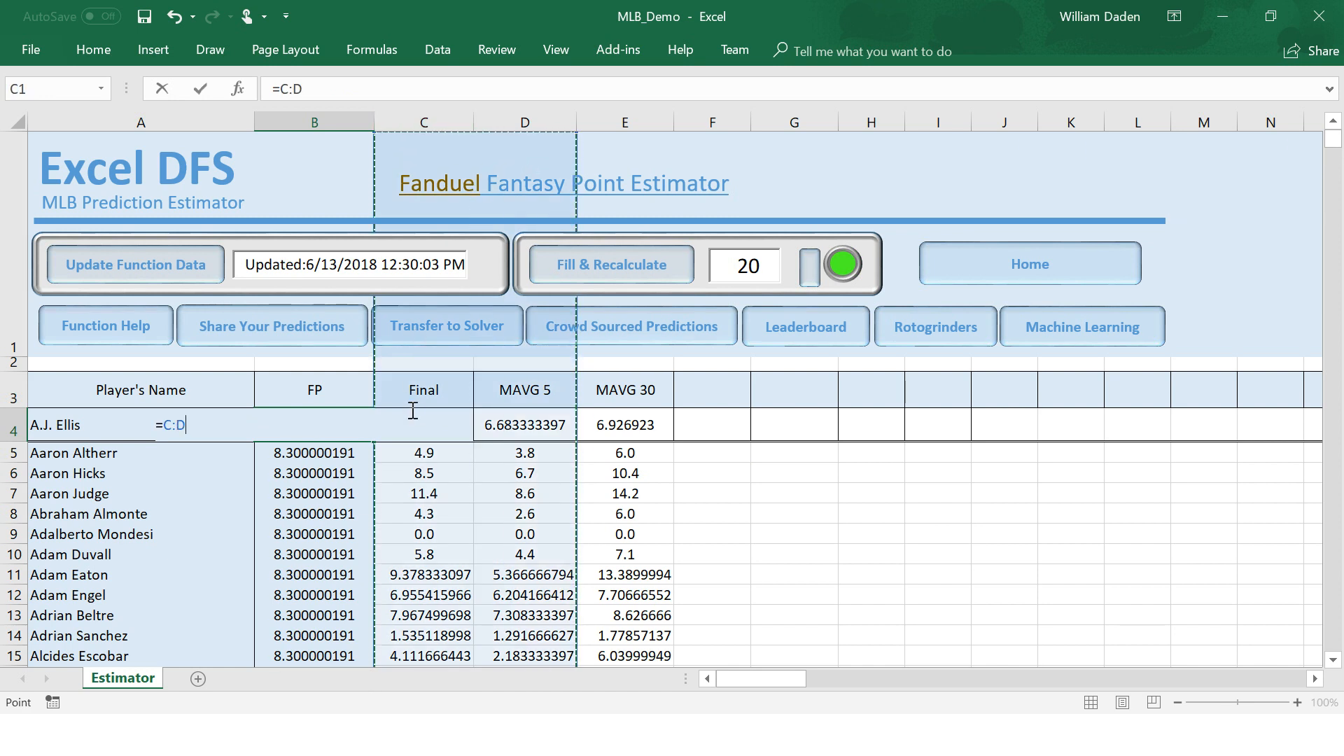
pyautogui.press('Return')
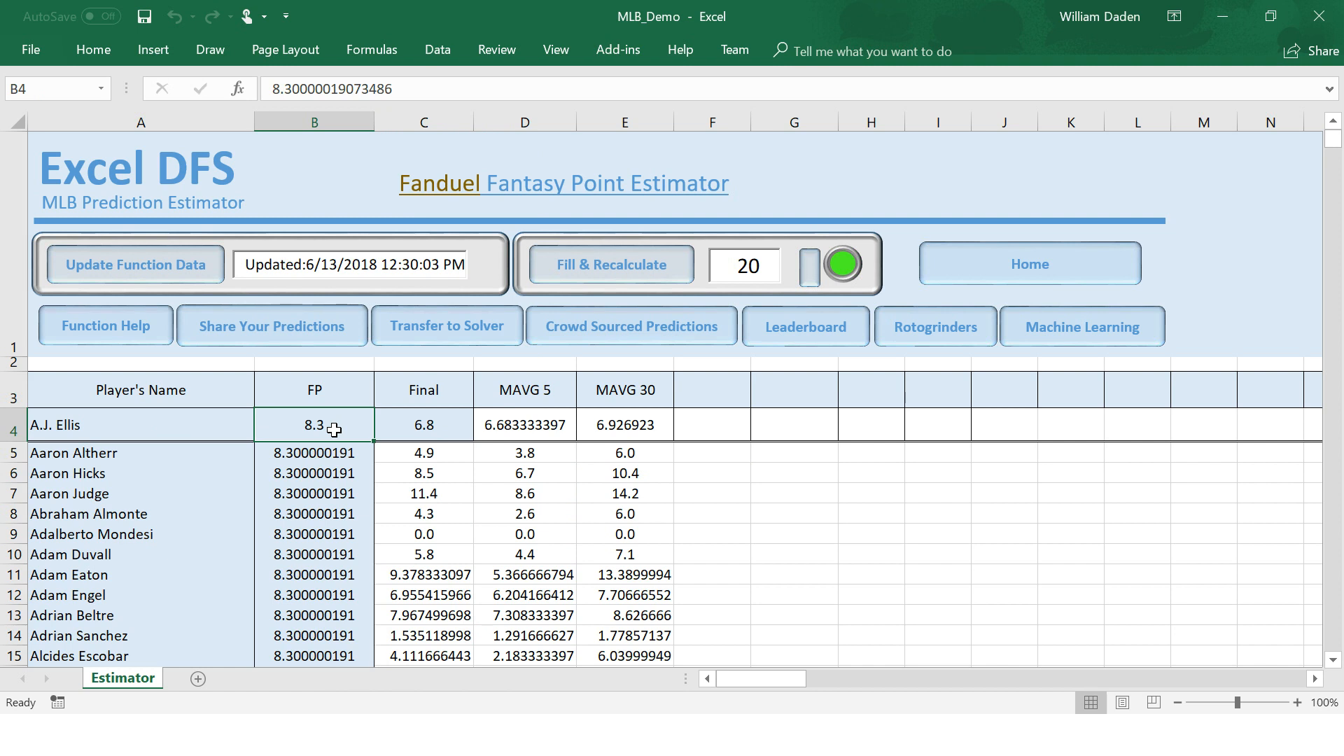
# Link the FP column to the Final prediction by entering the formula = C4 in B4.
pyautogui.write('=')
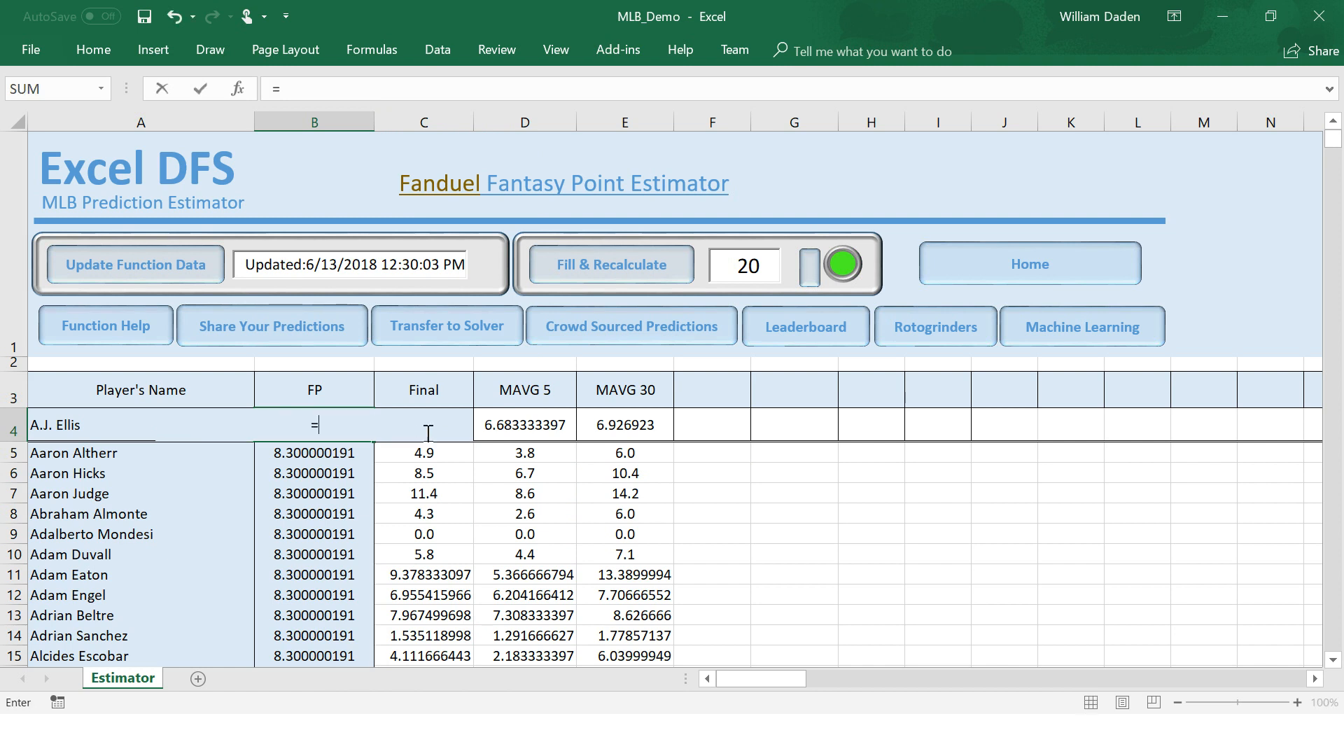
pyautogui.write(' c4')
pyautogui.press('Return')
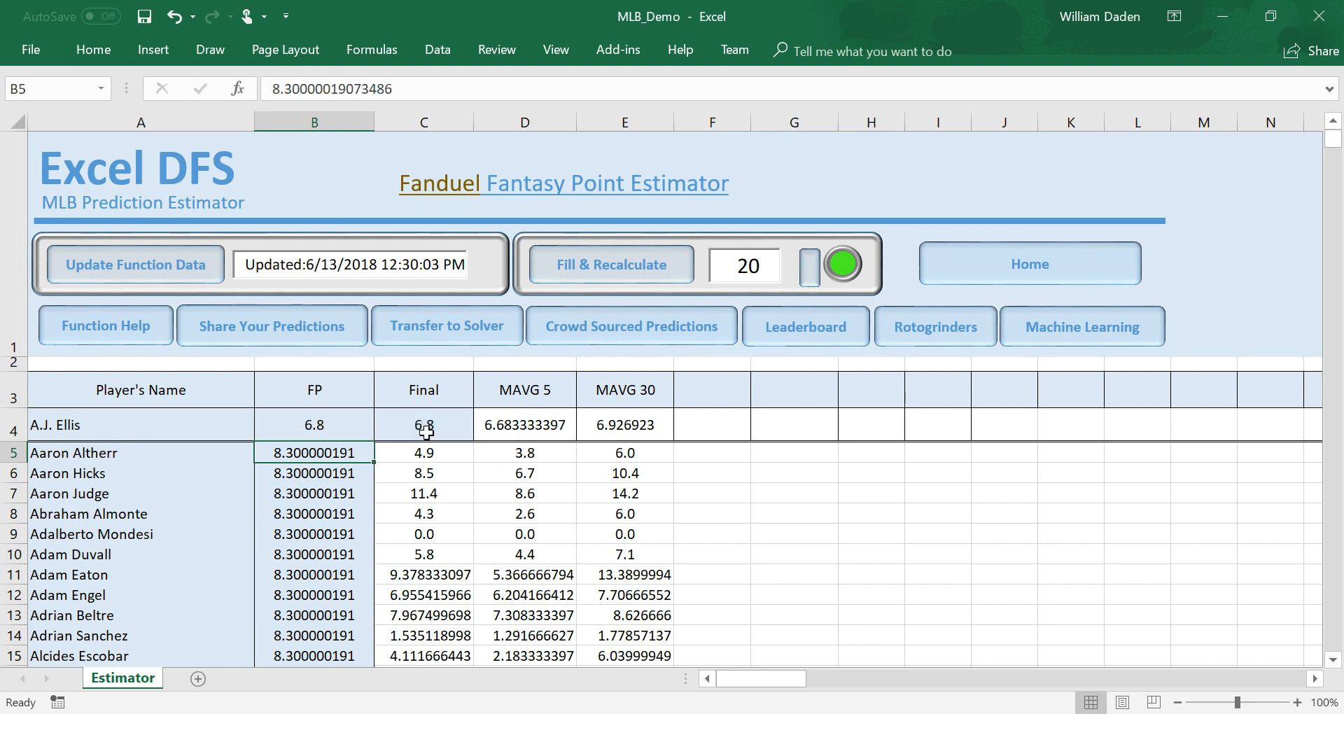
pyautogui.click(338, 418)
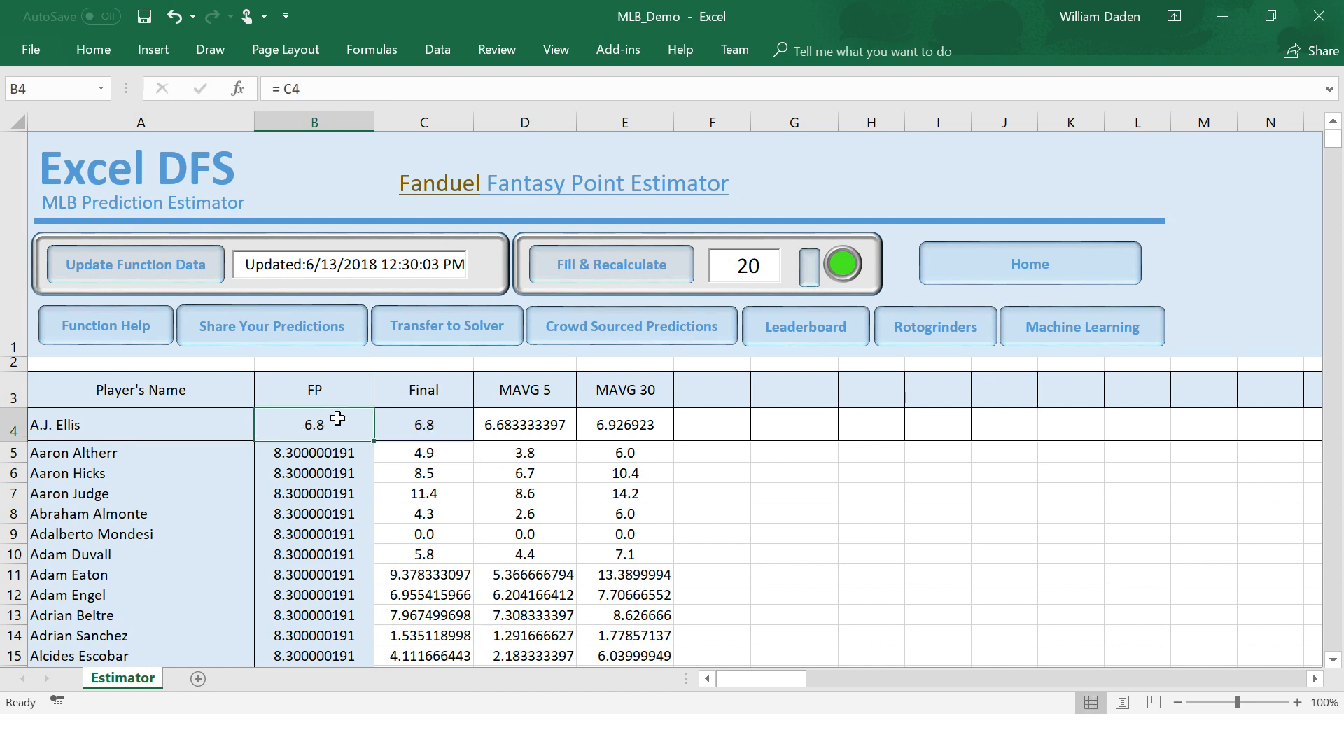
# Review the formulas in C4 and B4, and run Fill & Recalculate again for 20 players.
pyautogui.click(430, 426)
pyautogui.click(429, 493)
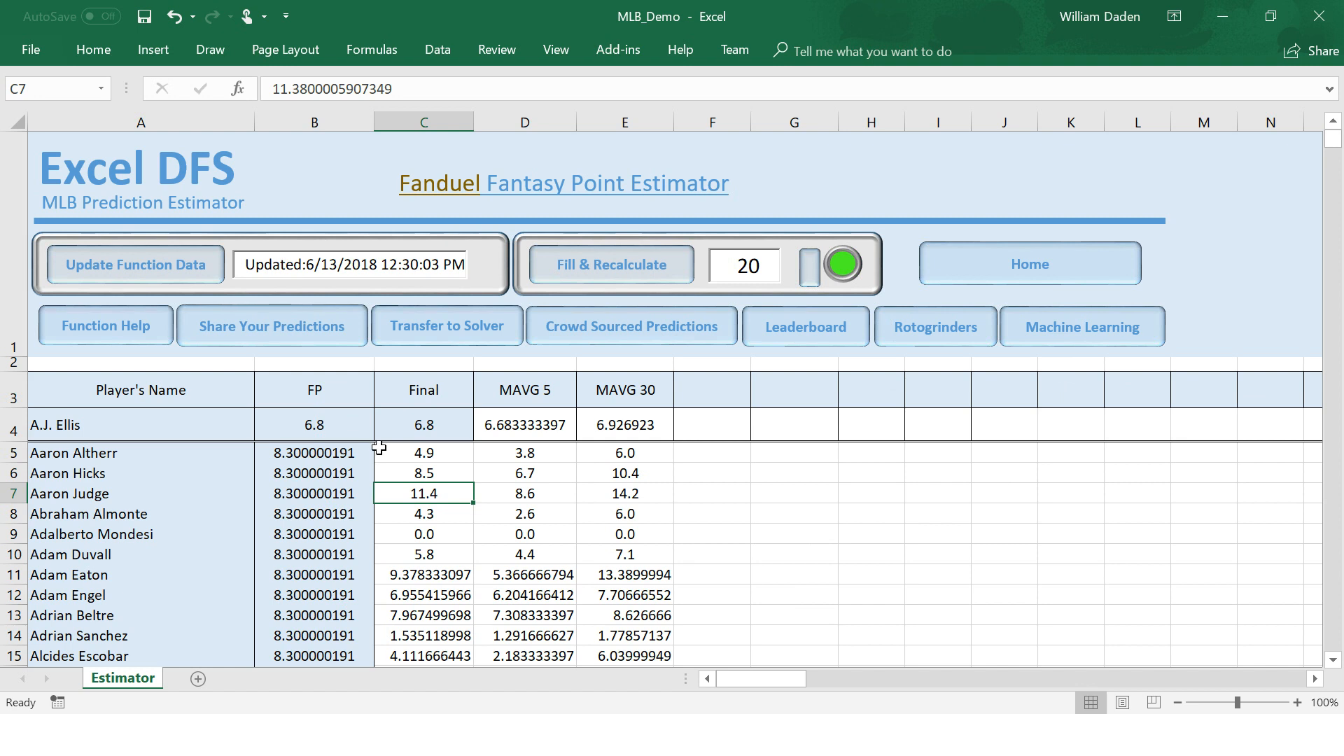
pyautogui.click(439, 427)
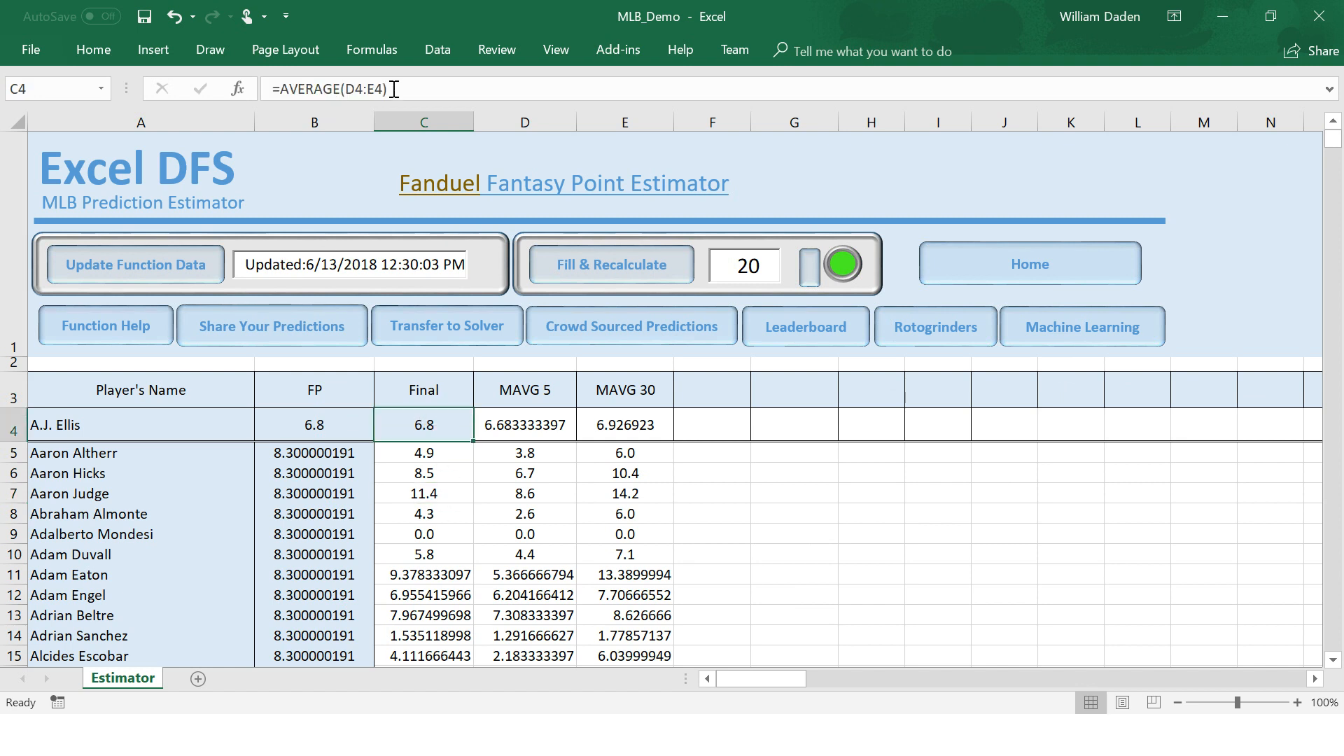
pyautogui.click(420, 464)
pyautogui.click(418, 420)
pyautogui.click(296, 420)
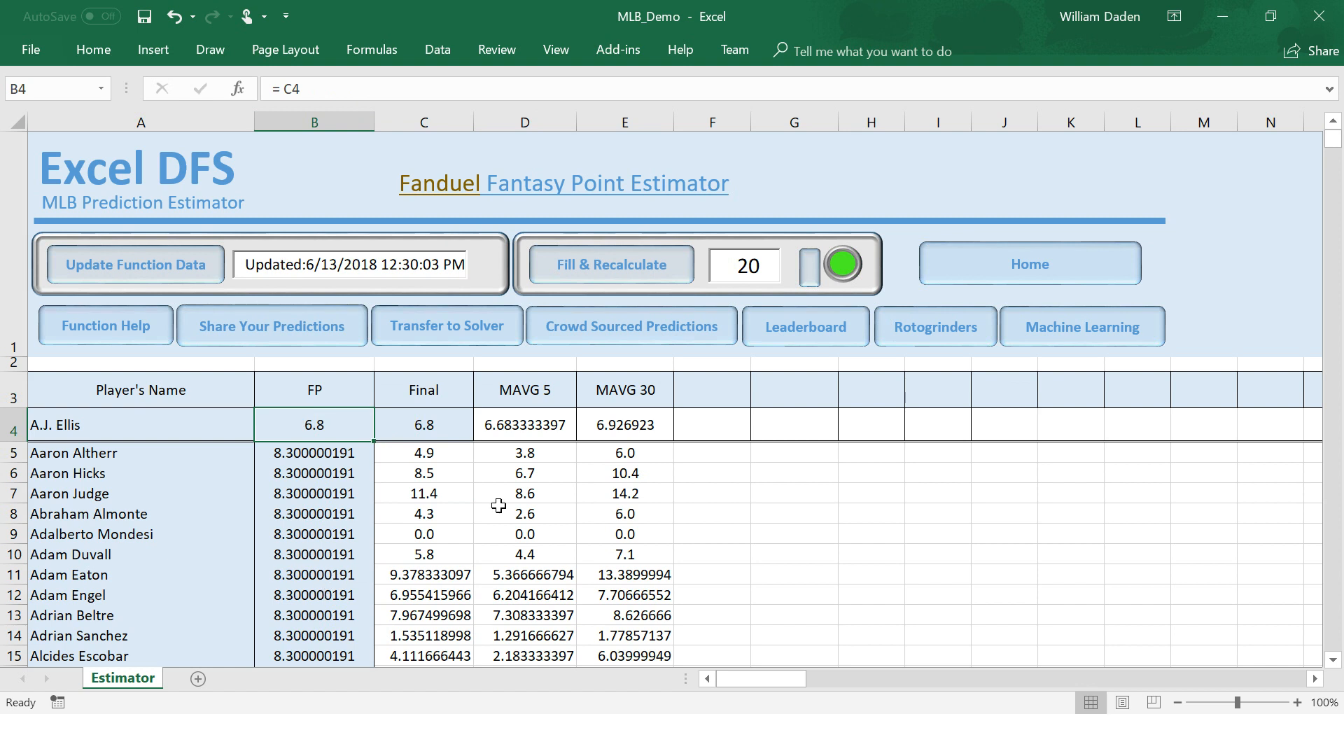
pyautogui.click(634, 271)
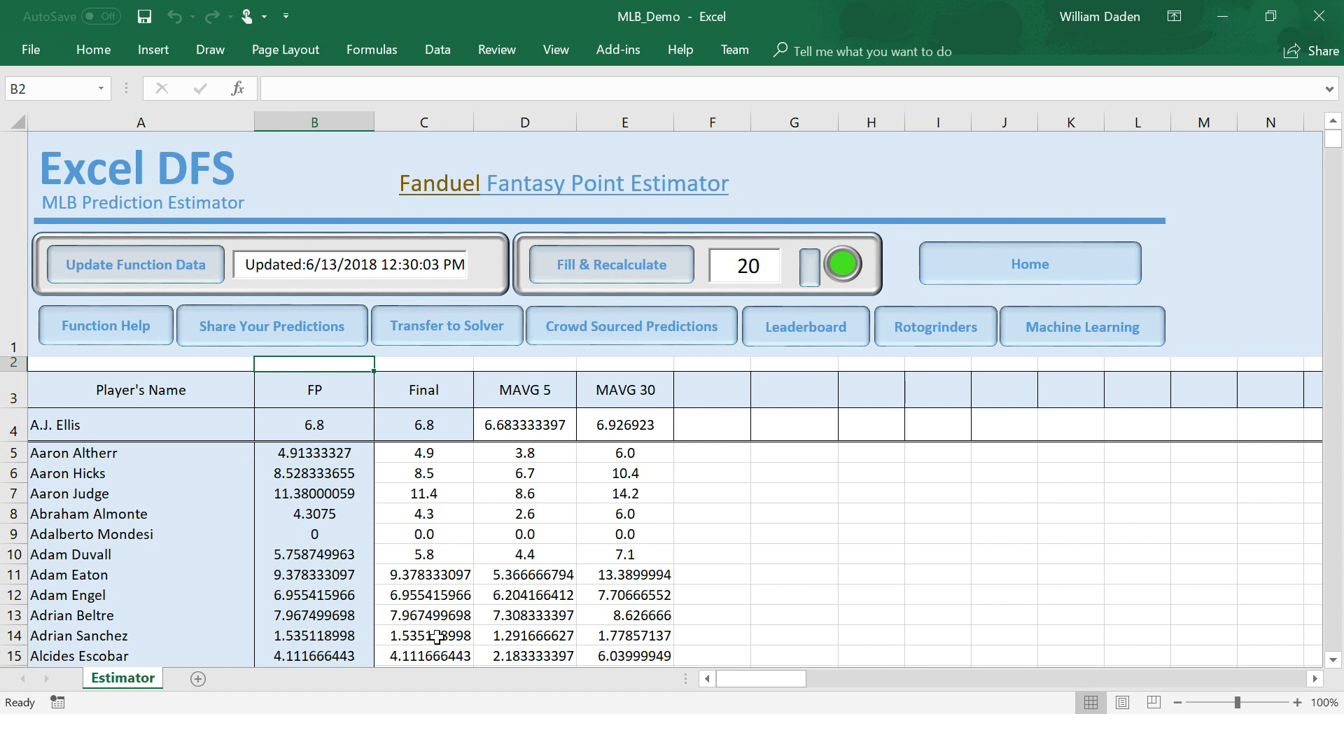
# Set the calculation scope to ALL, recalculate every player's prediction and transfer the predictions to the Solver.
pyautogui.click(809, 268)
pyautogui.click(606, 264)
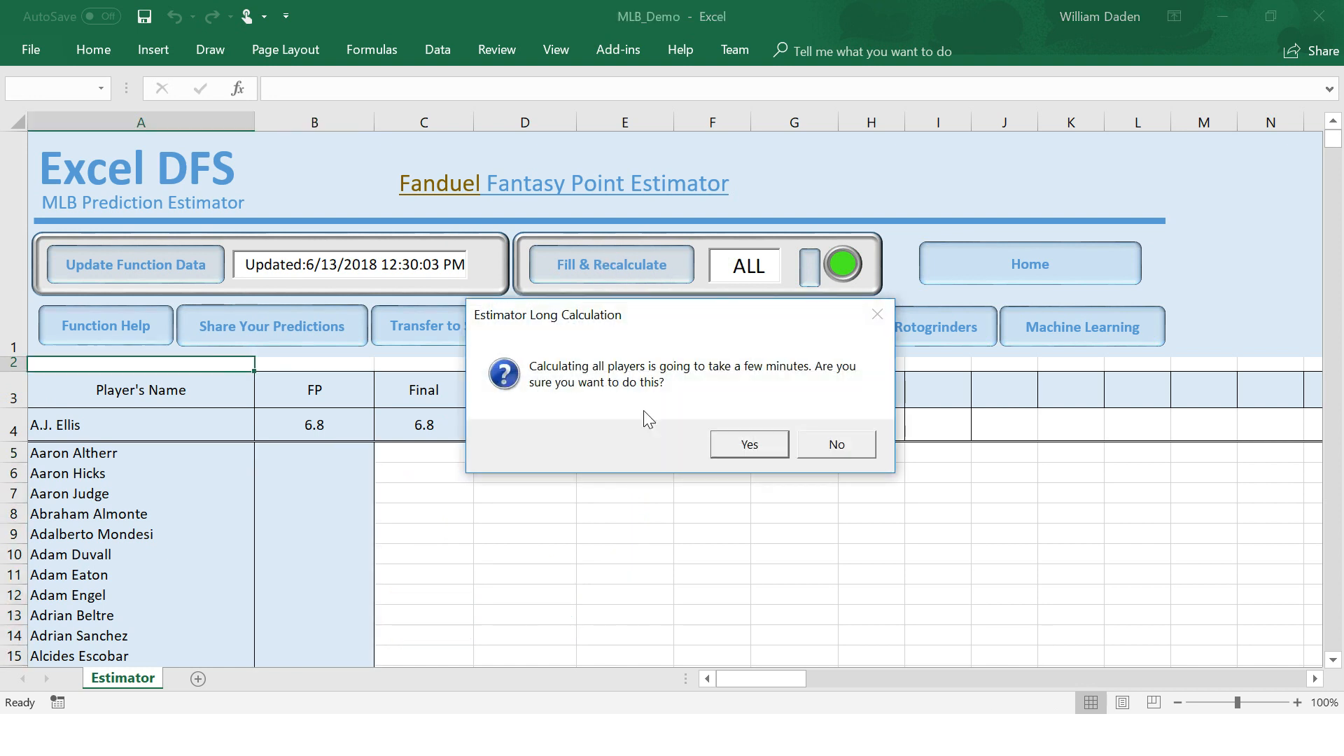
pyautogui.click(751, 446)
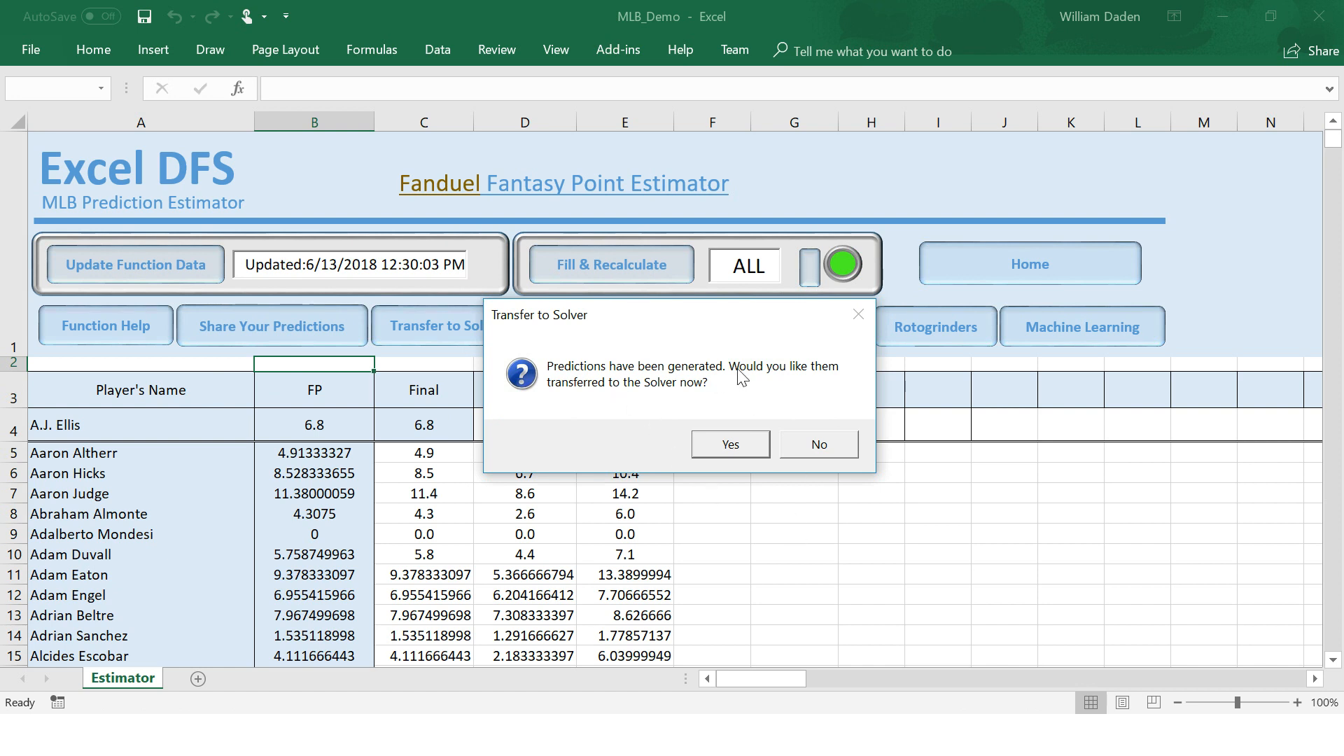
pyautogui.click(726, 445)
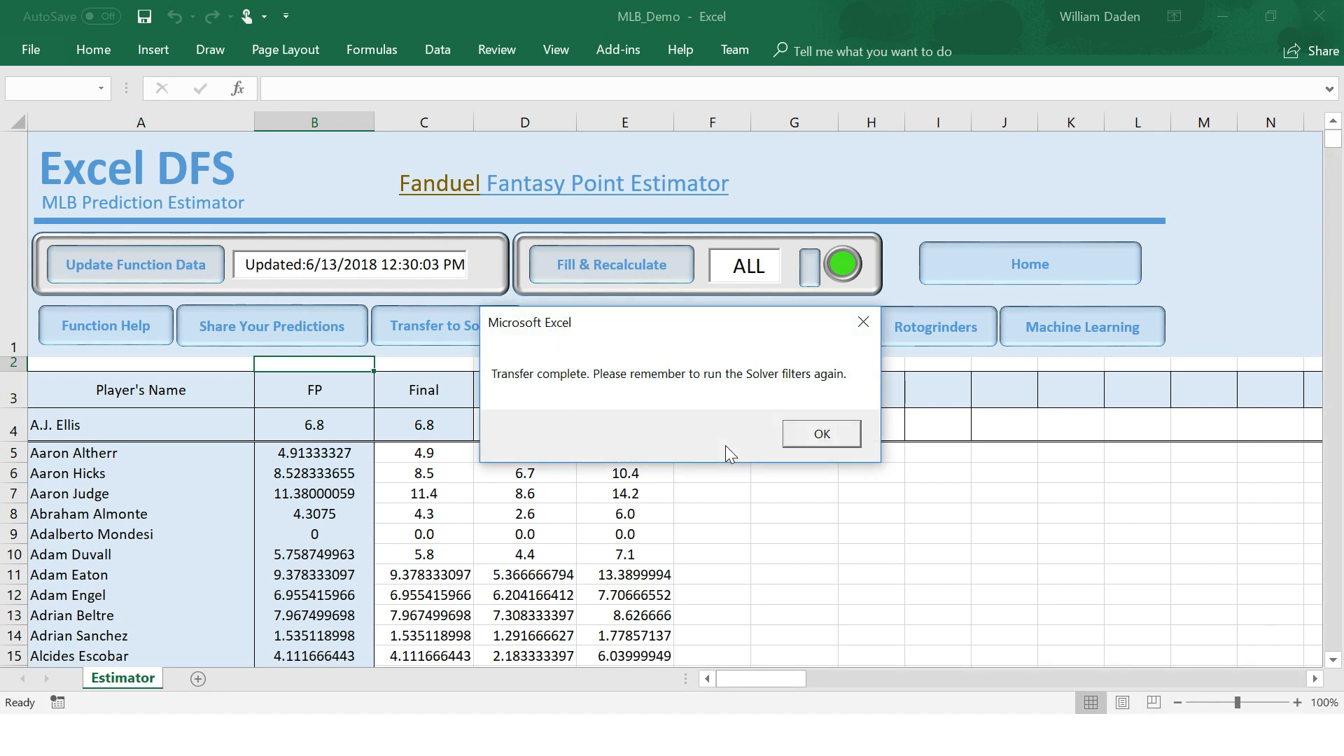
# Dismiss the Solver transfer notice and try to share today's predictions from the Estimator.
pyautogui.click(843, 434)
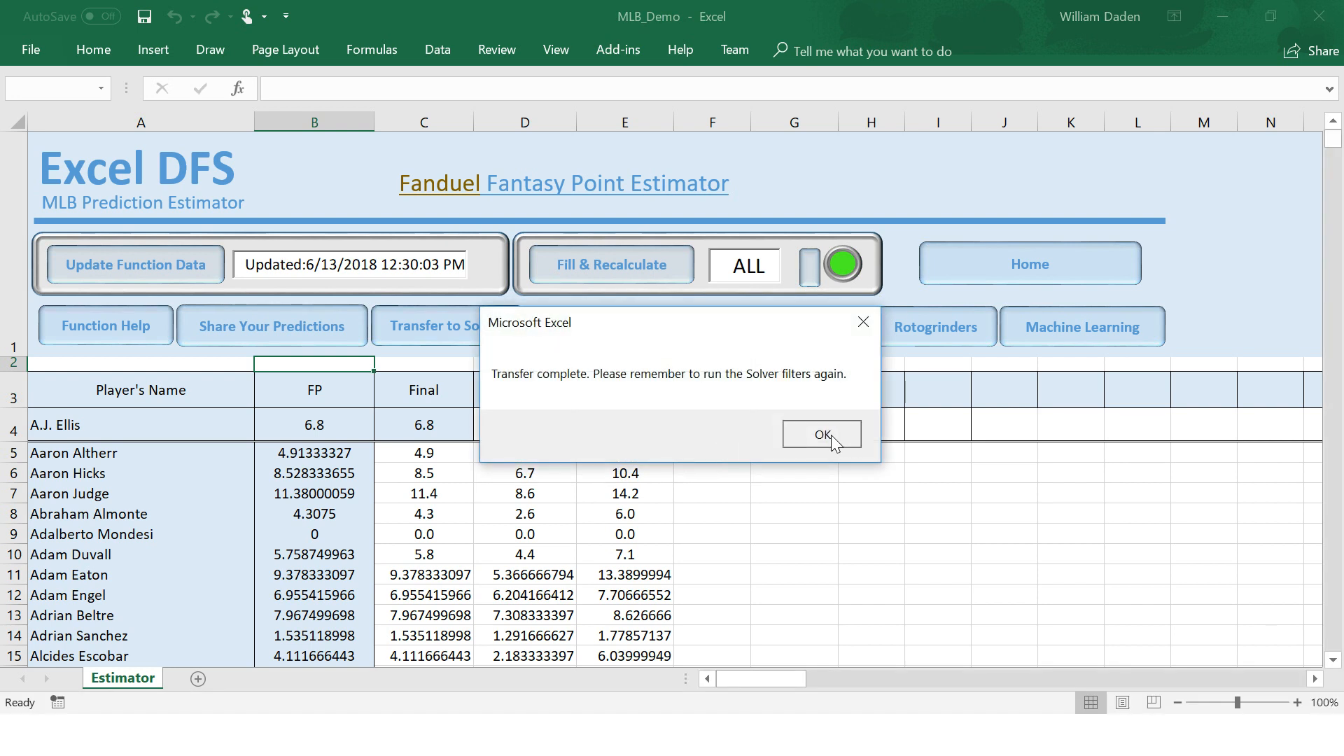
pyautogui.click(455, 457)
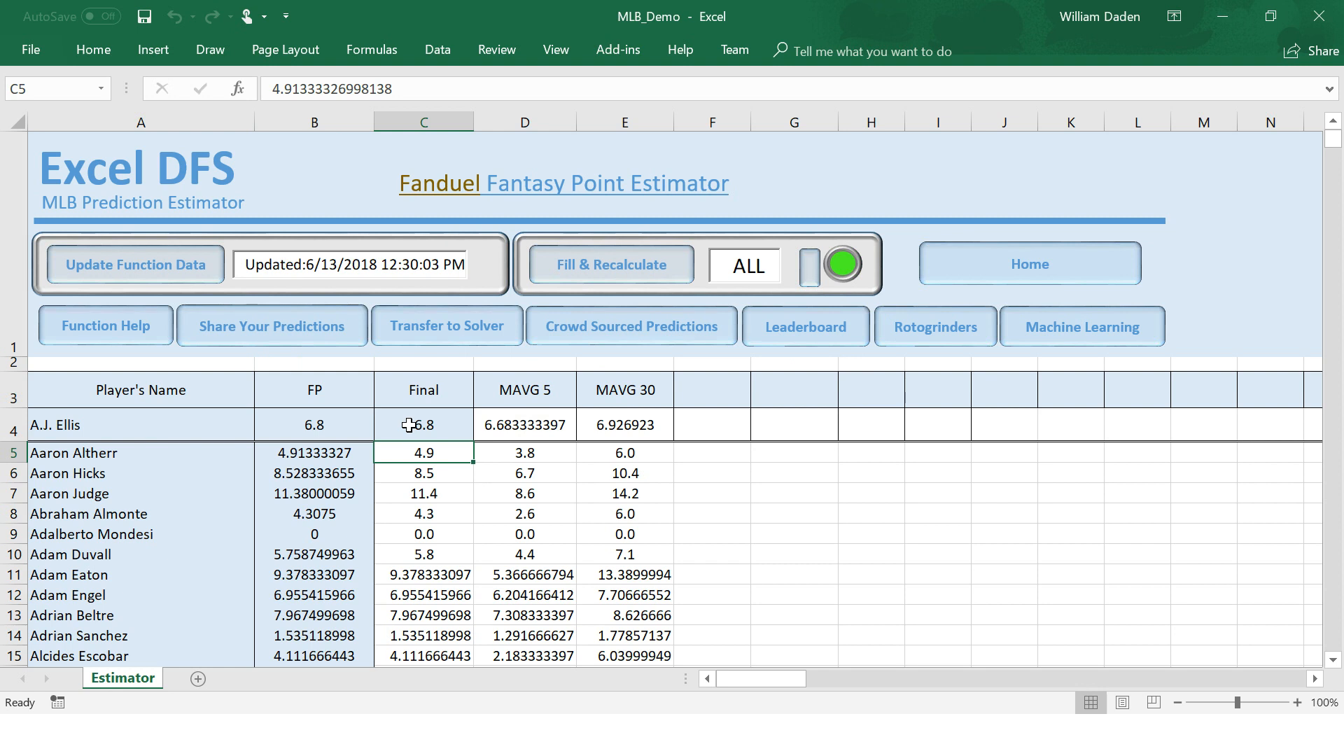
pyautogui.click(282, 329)
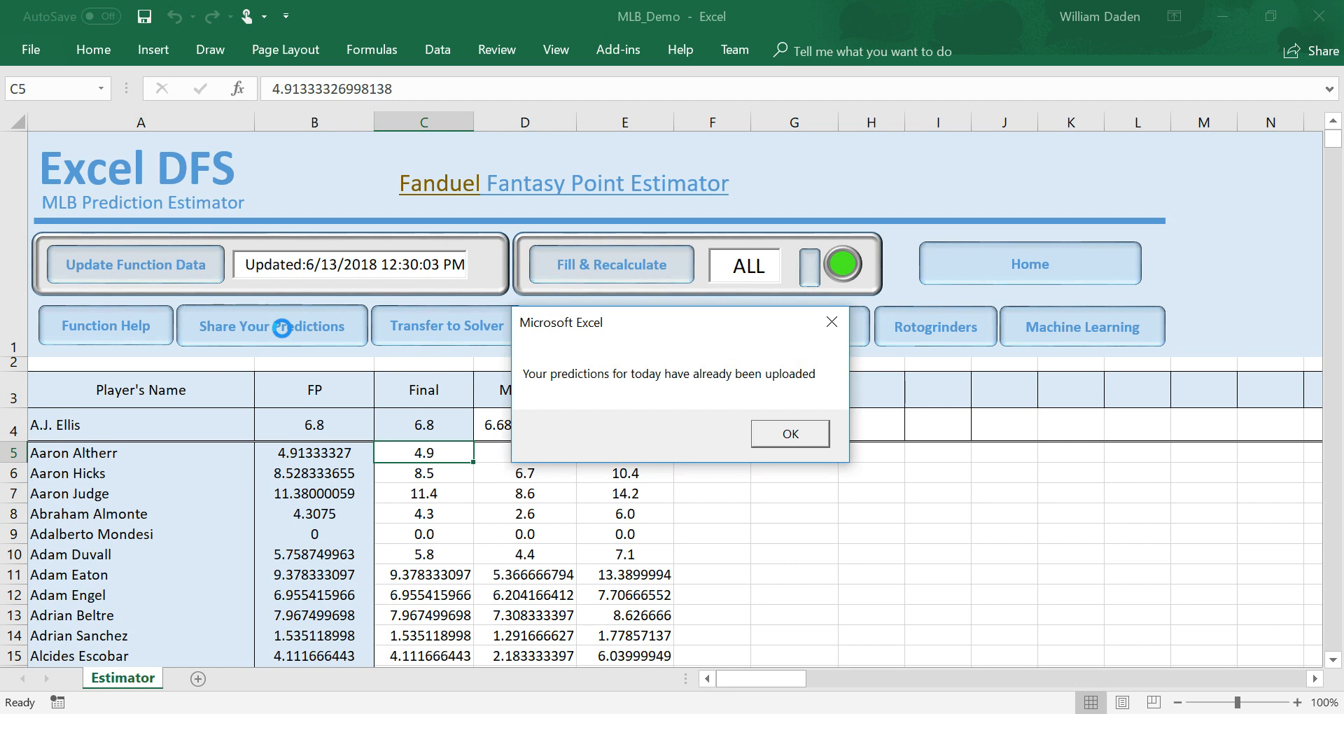
pyautogui.click(791, 435)
pyautogui.click(471, 474)
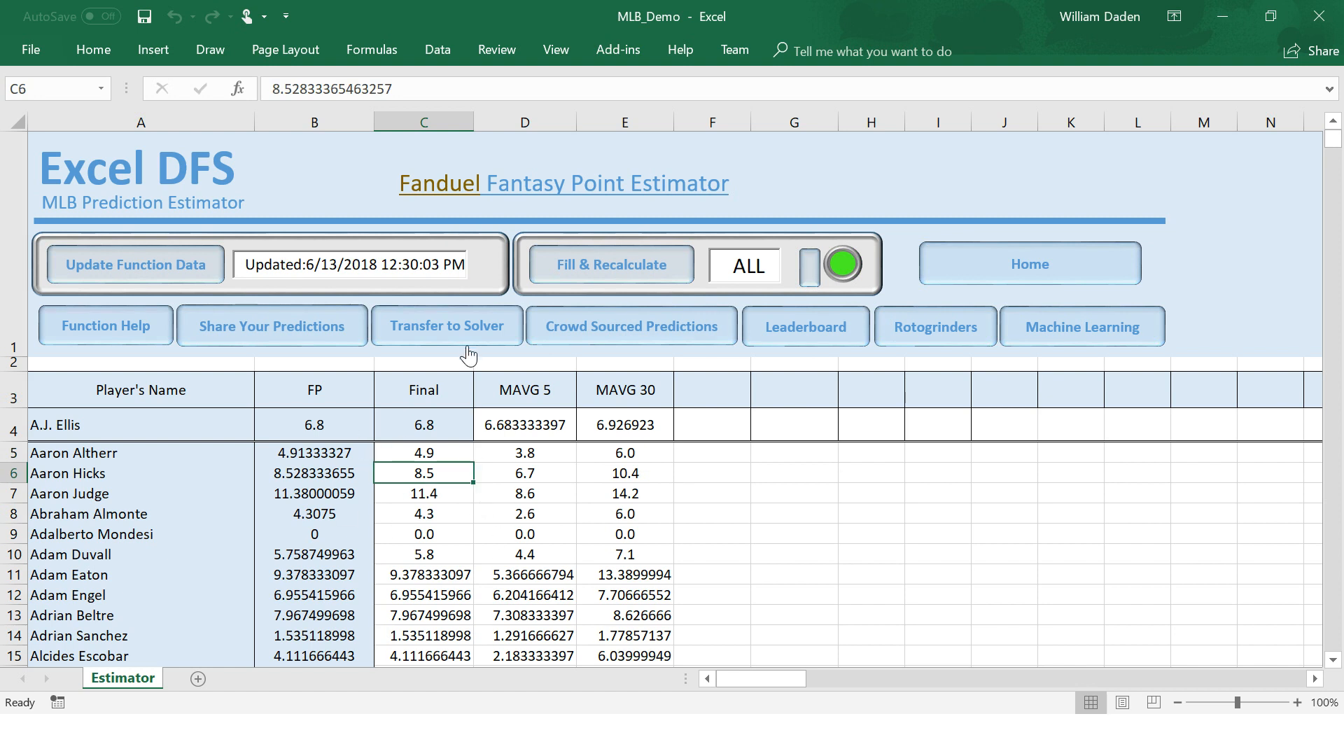
# Transfer the Estimator predictions to the Solver again and recalculate all Solver filters.
pyautogui.click(460, 327)
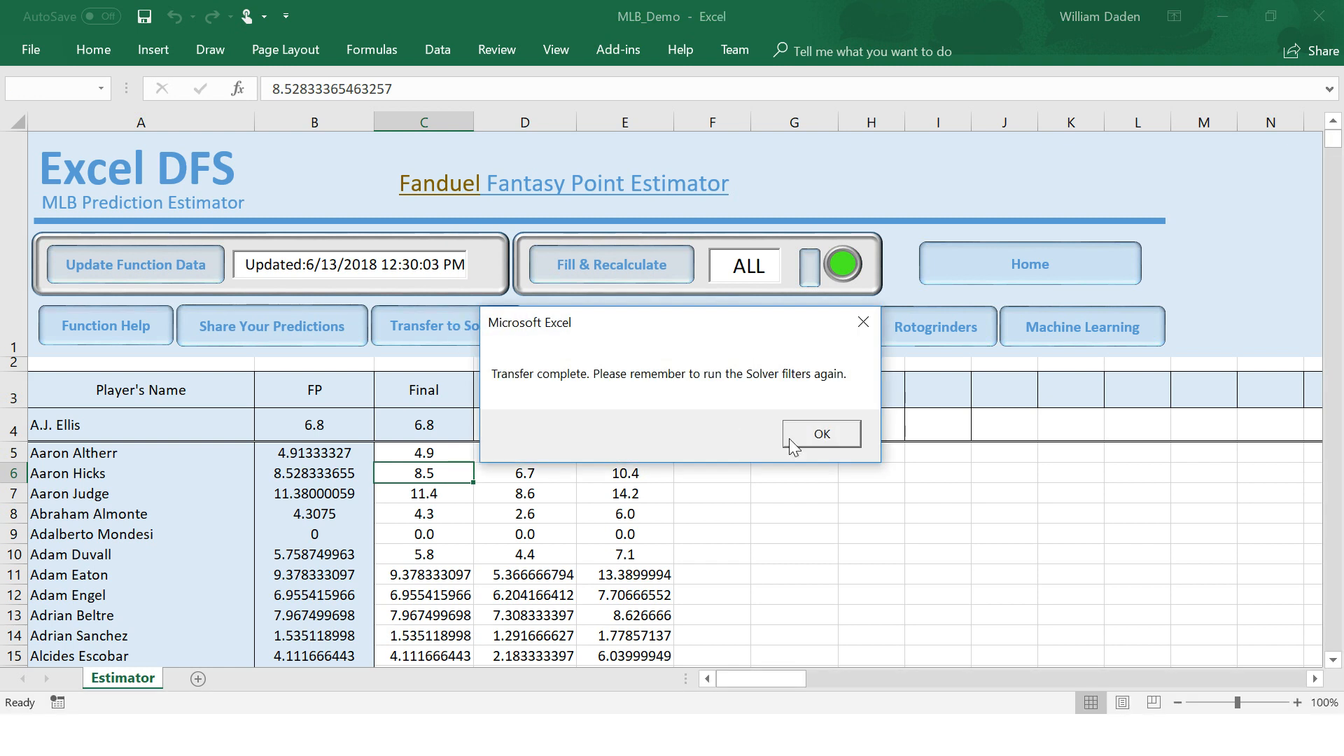
pyautogui.click(821, 436)
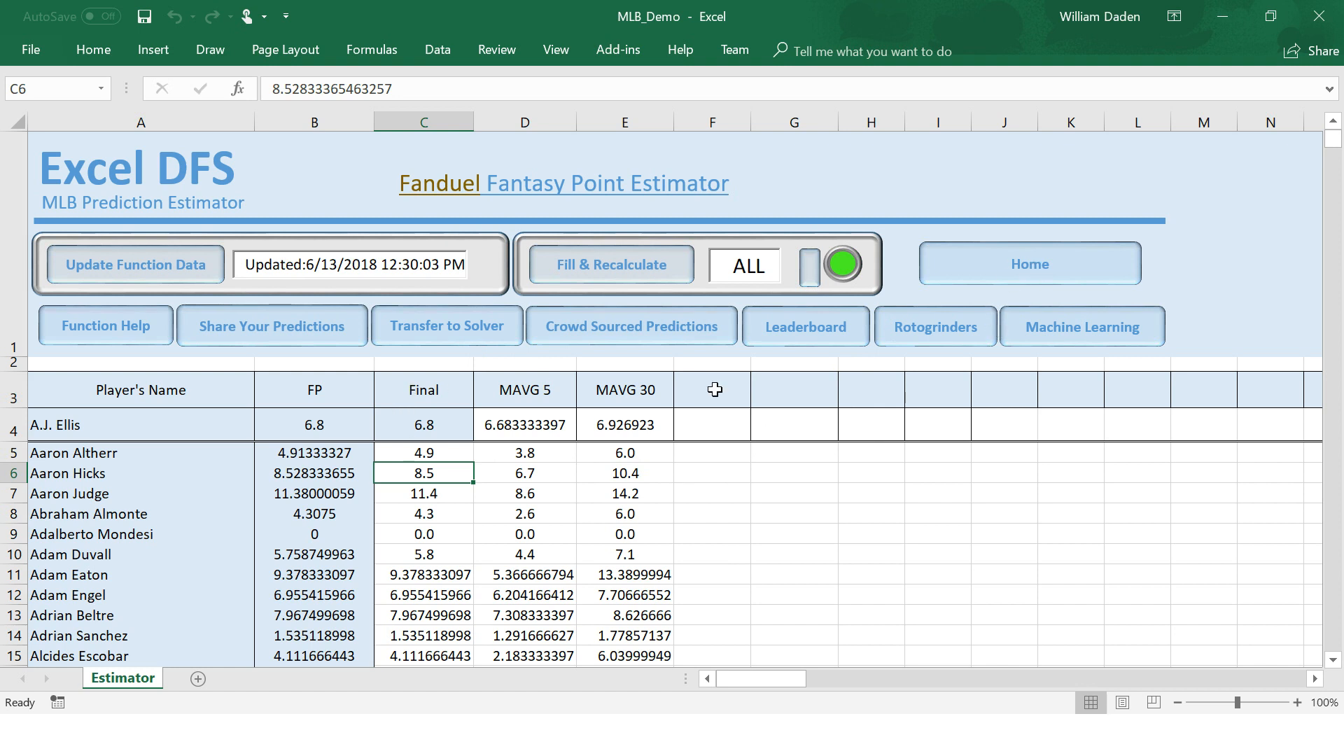
pyautogui.click(1029, 269)
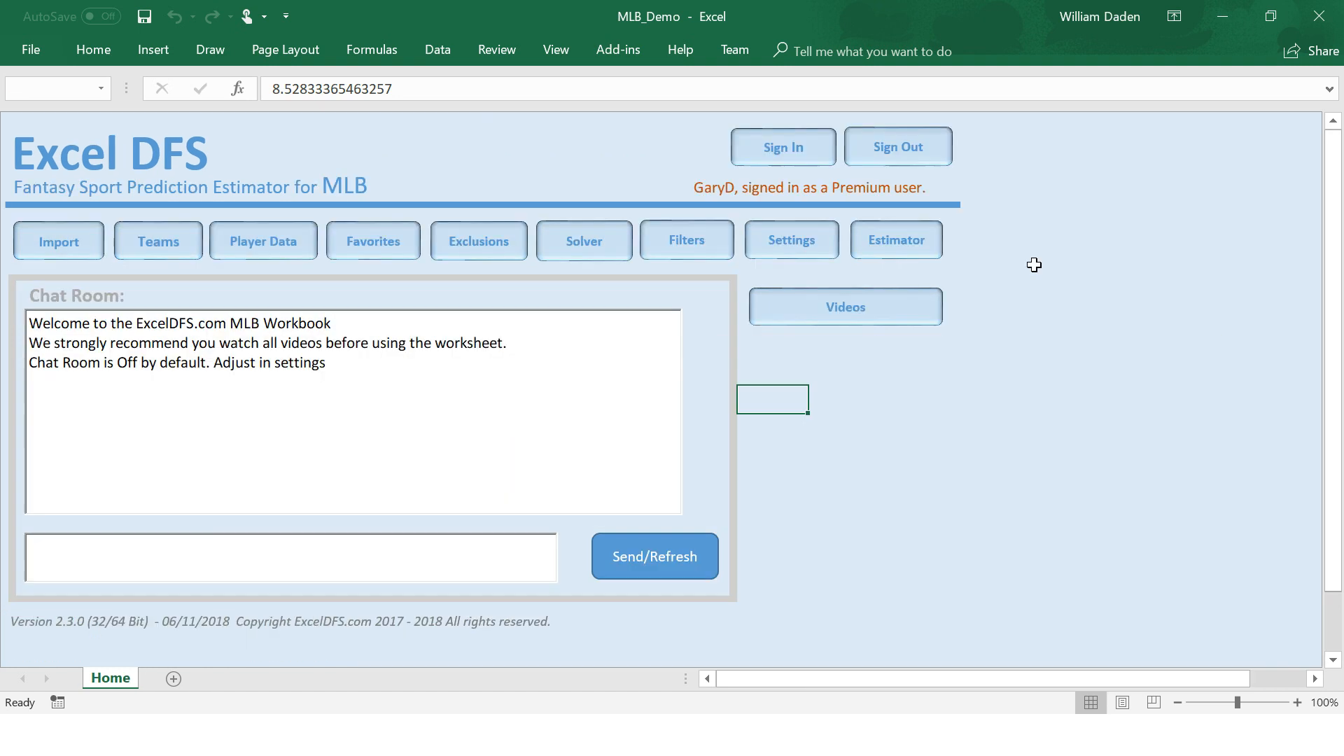
pyautogui.click(581, 247)
pyautogui.click(585, 419)
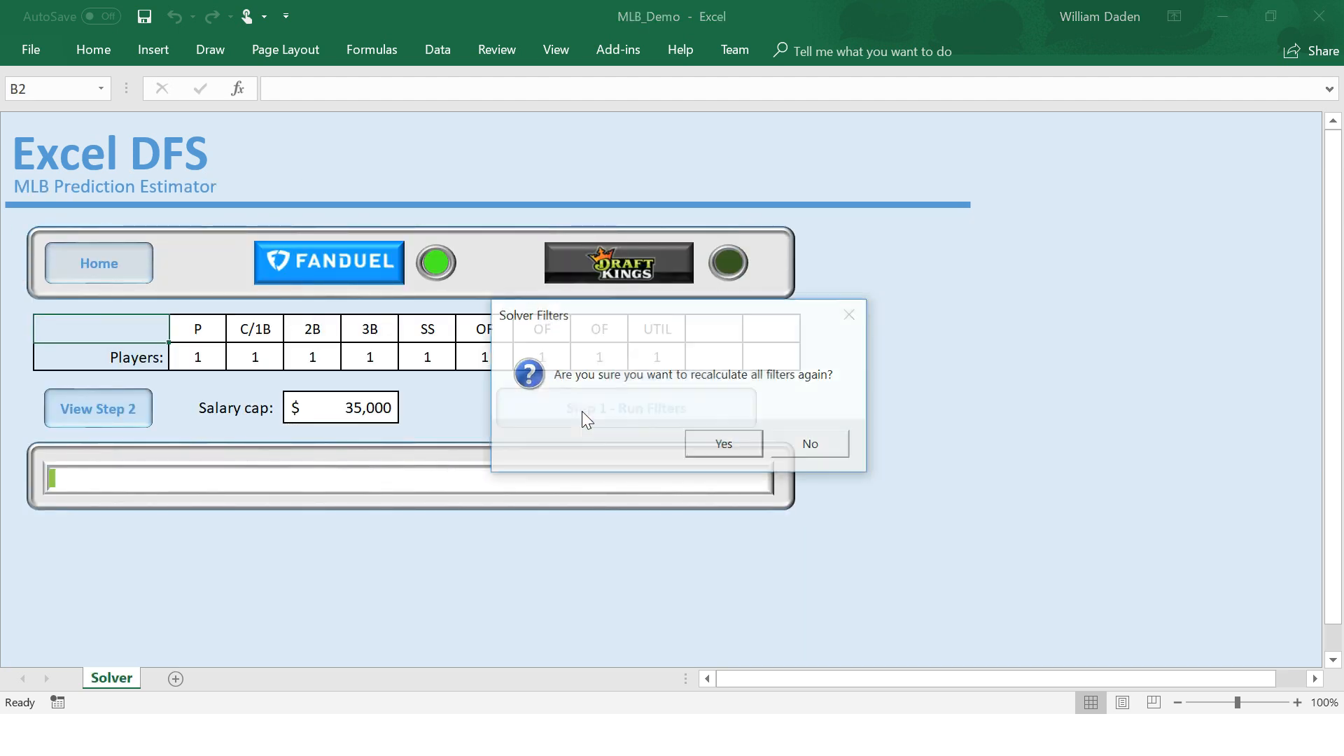
pyautogui.click(724, 445)
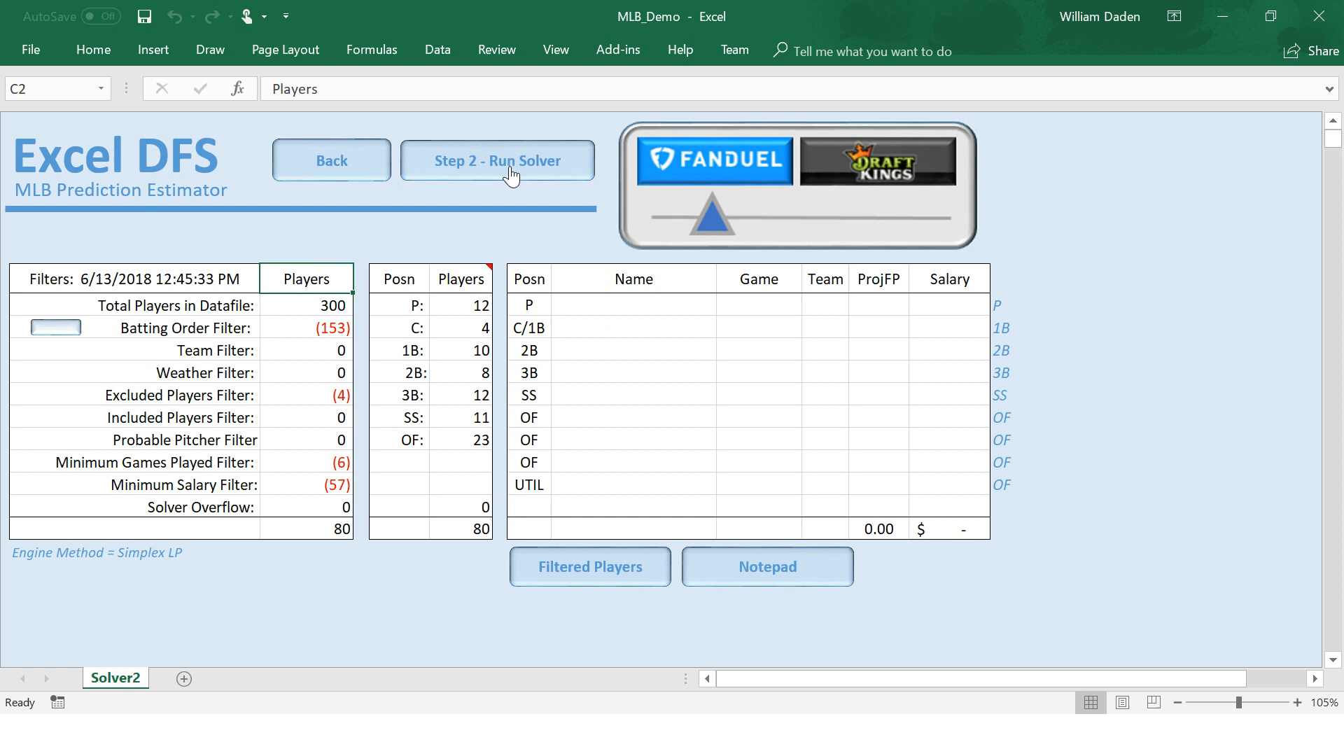
# Run the Solver for FanDuel and copy the whole generated lineup, including its totals row.
pyautogui.click(511, 170)
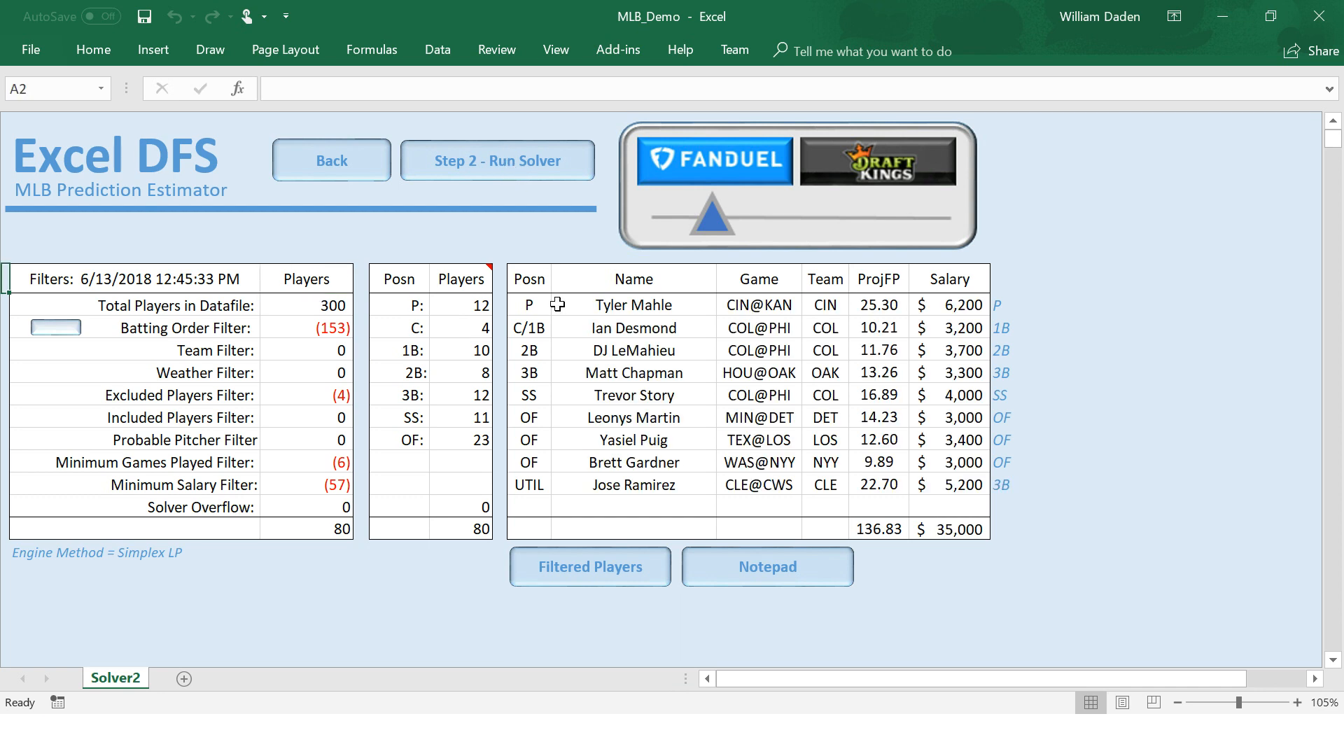
pyautogui.moveTo(521, 305); pyautogui.dragTo(974, 525)
pyautogui.hotkey('ctrl', 'c')
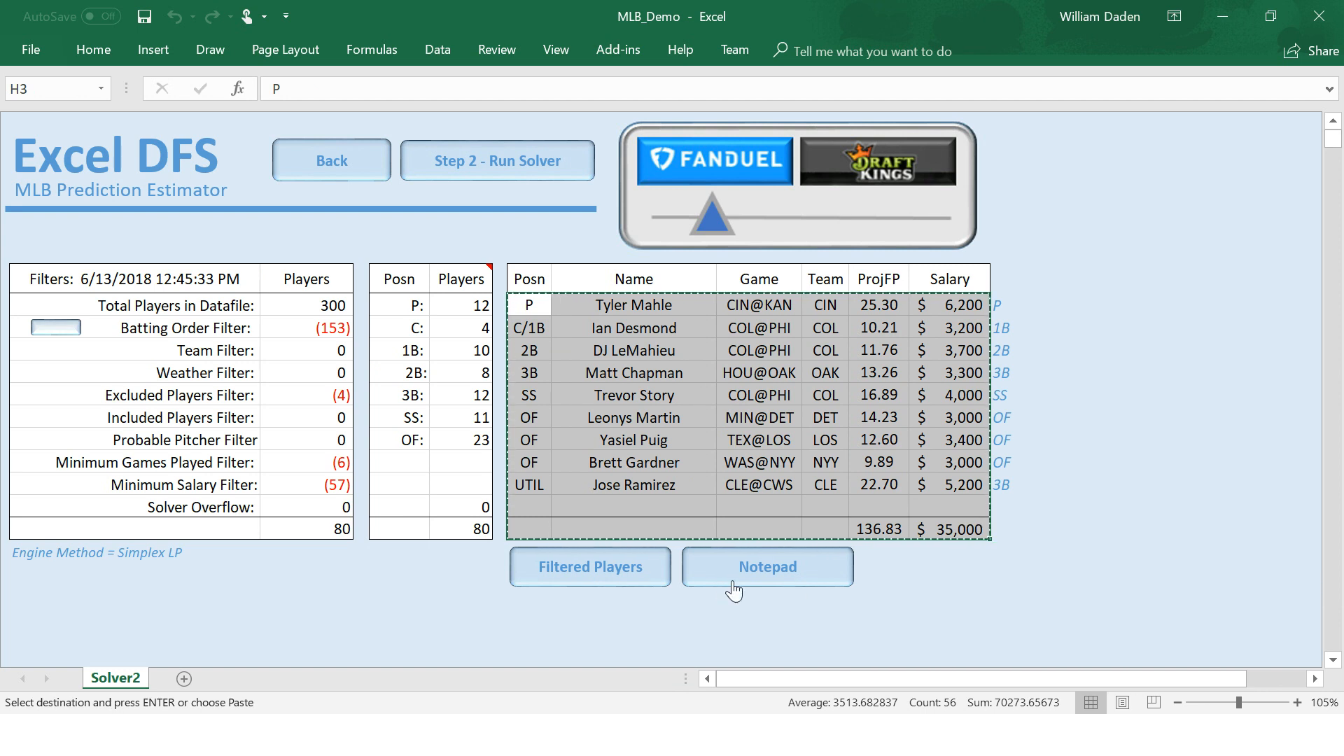
# Paste the copied lineup into the NotePad sheet at B25, directly below the second saved lineup.
pyautogui.click(753, 574)
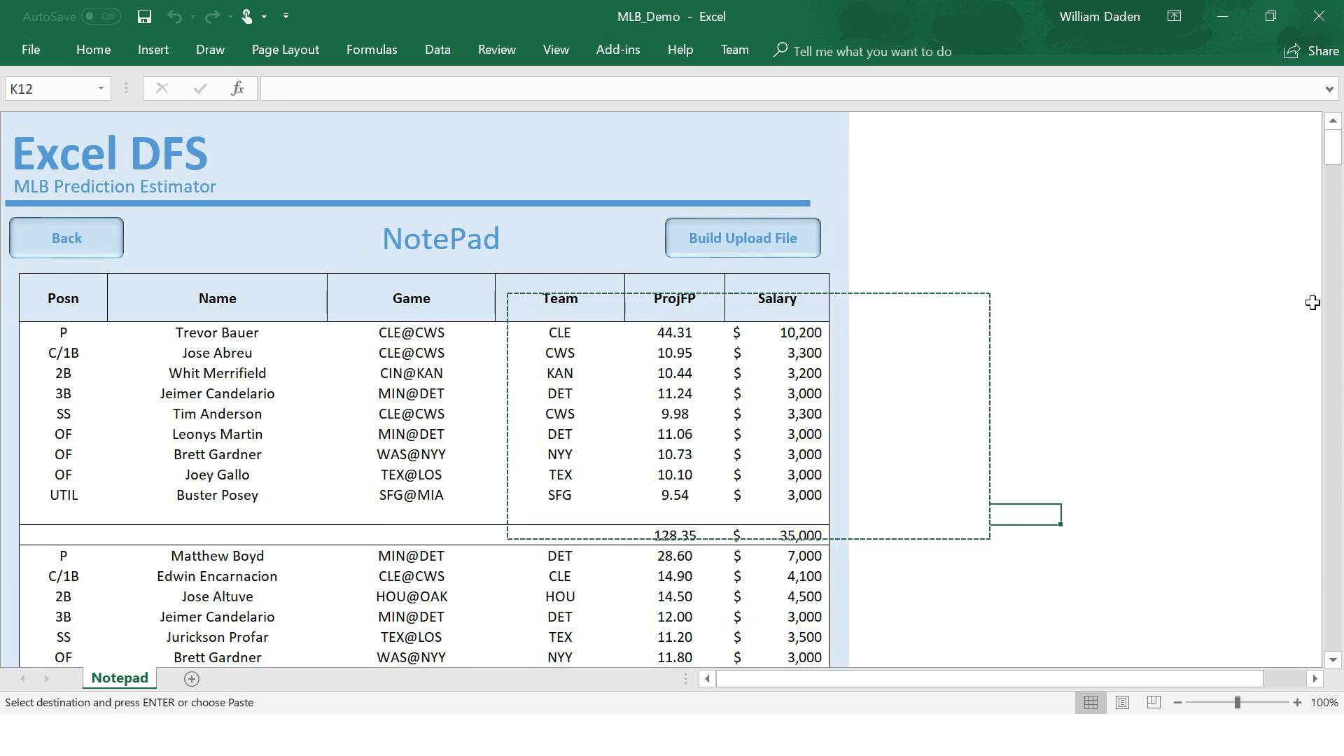
pyautogui.moveTo(1335, 159); pyautogui.dragTo(1335, 172)
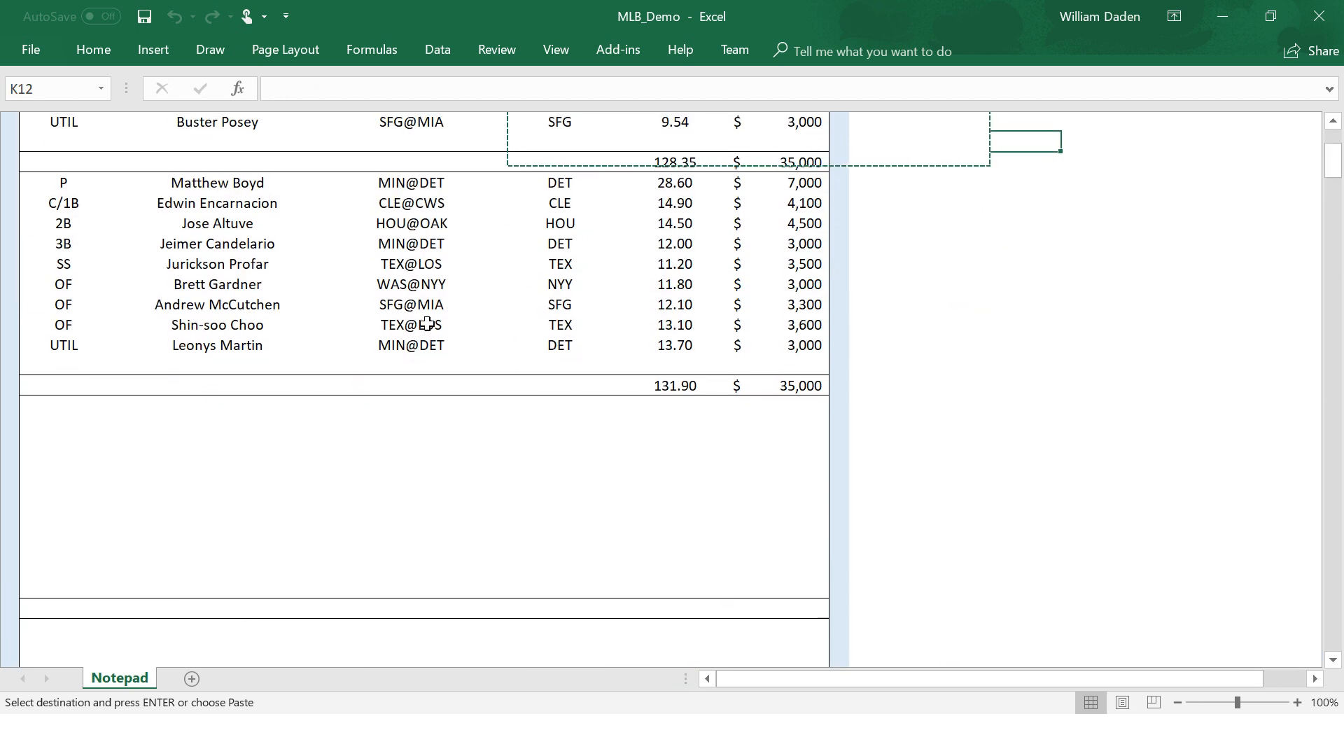
pyautogui.click(57, 406)
pyautogui.hotkey('ctrl', 'v')
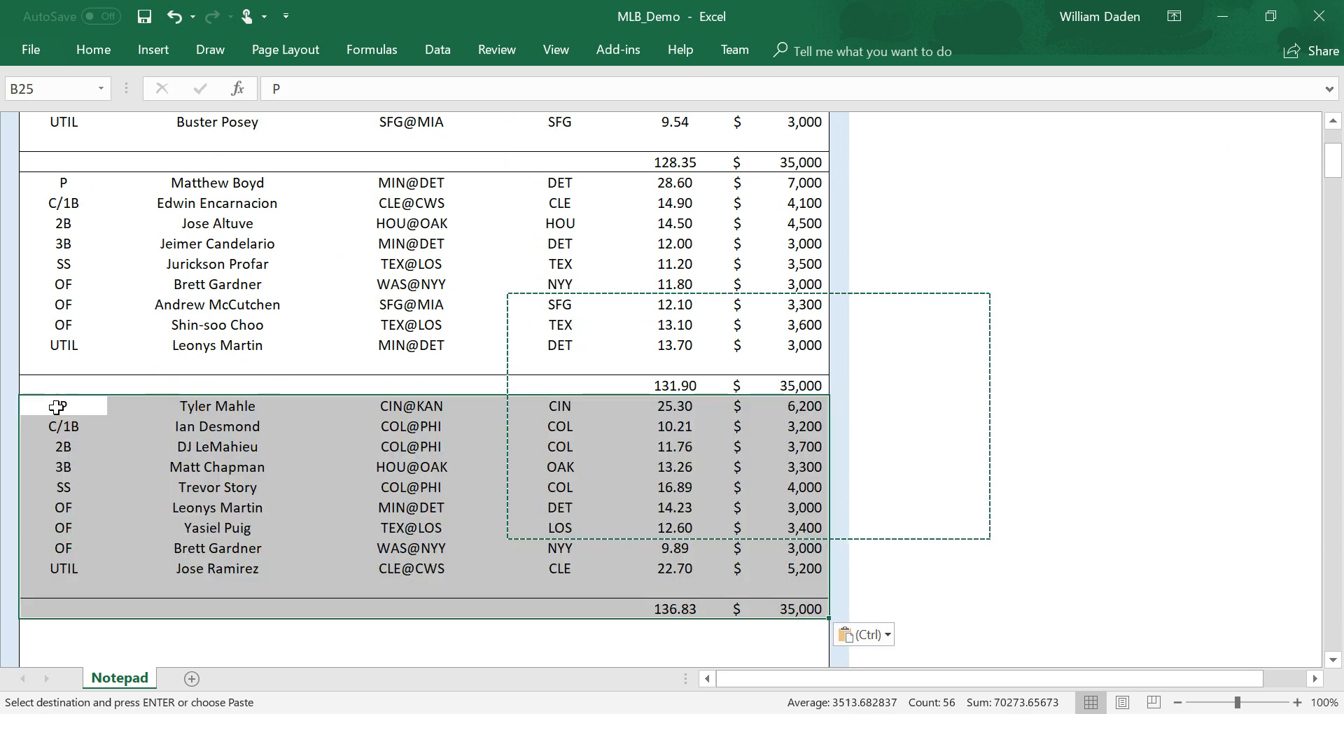
pyautogui.click(436, 645)
pyautogui.press('Escape')
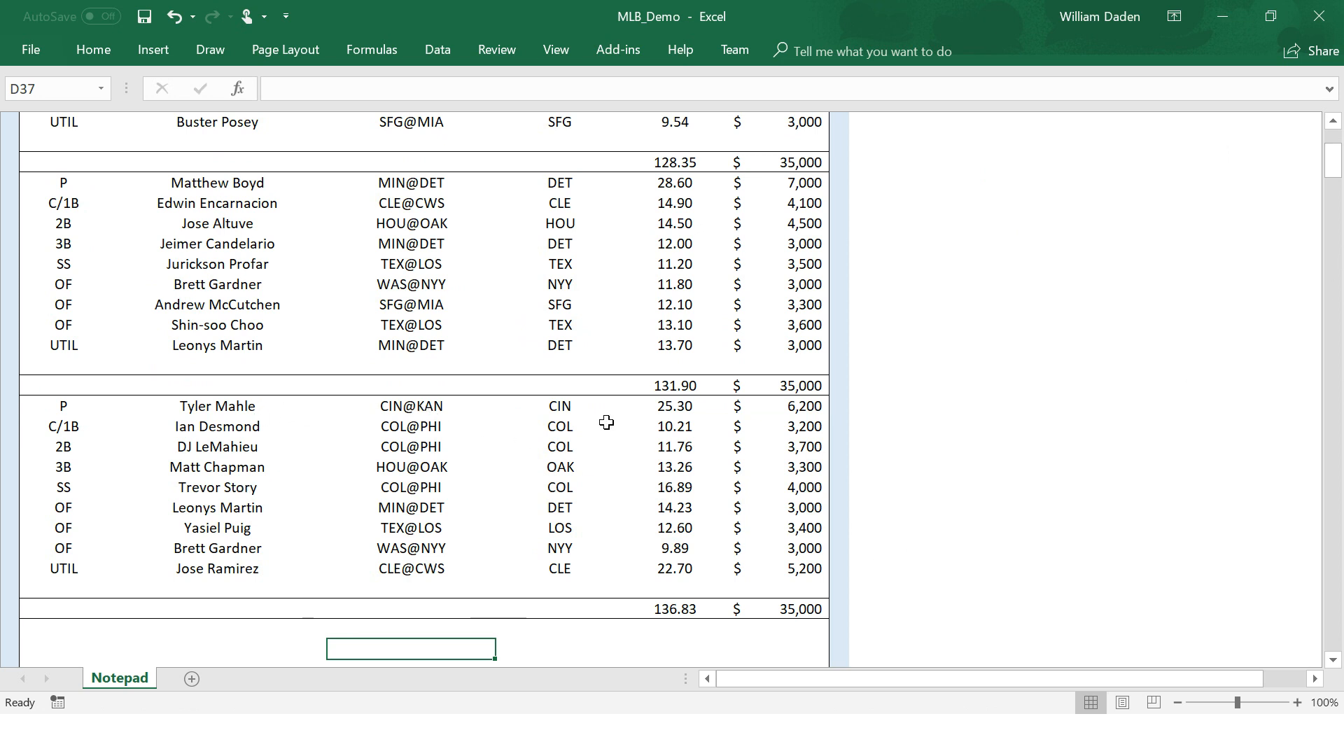
pyautogui.click(1332, 122)
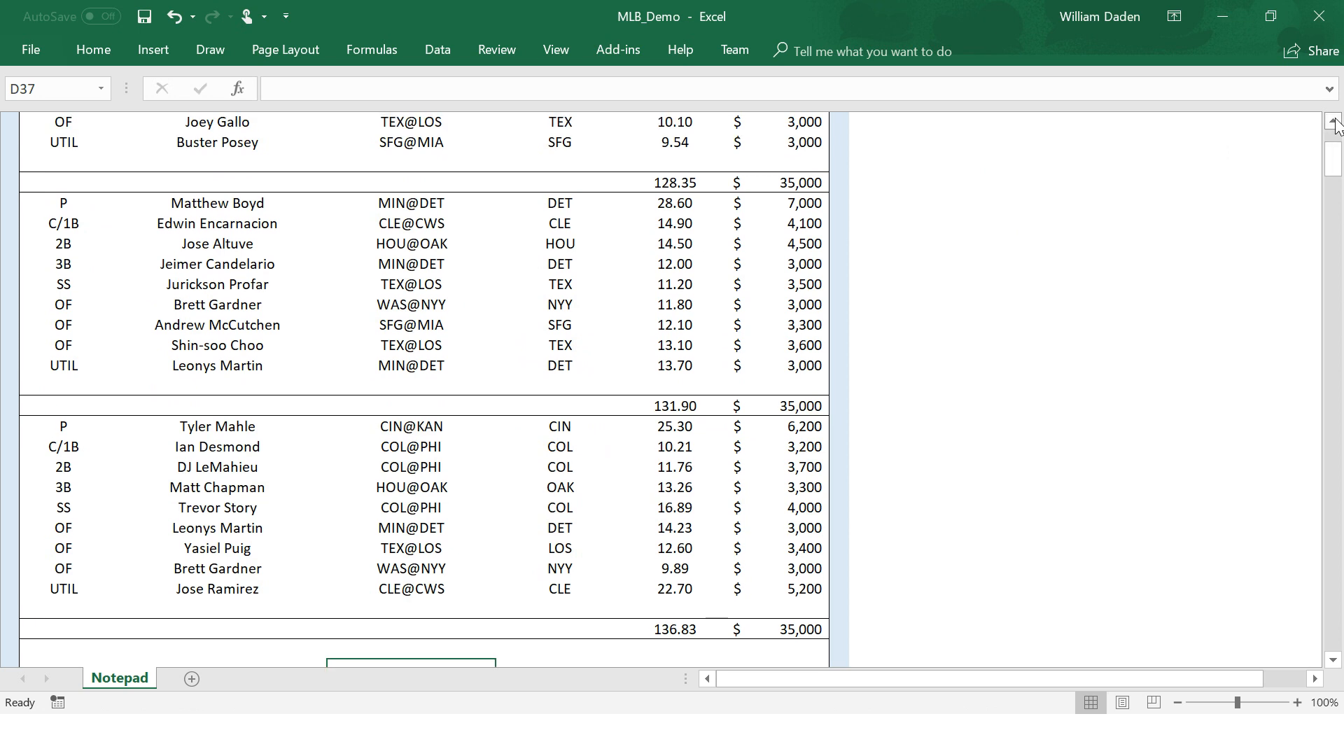
pyautogui.scroll(6, 1333, 125)
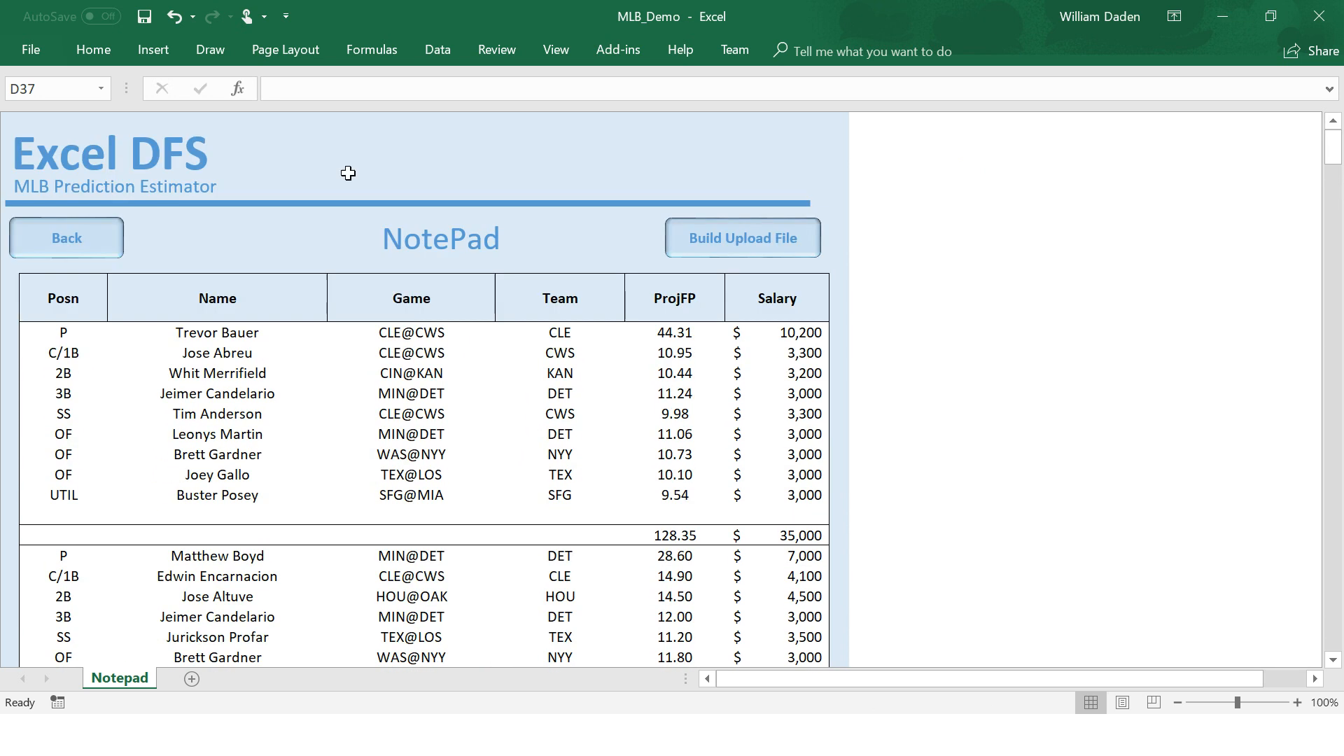
# Leave the NotePad and Solver sheets and reopen the Estimator by way of the workbook's Home sheet.
pyautogui.click(67, 240)
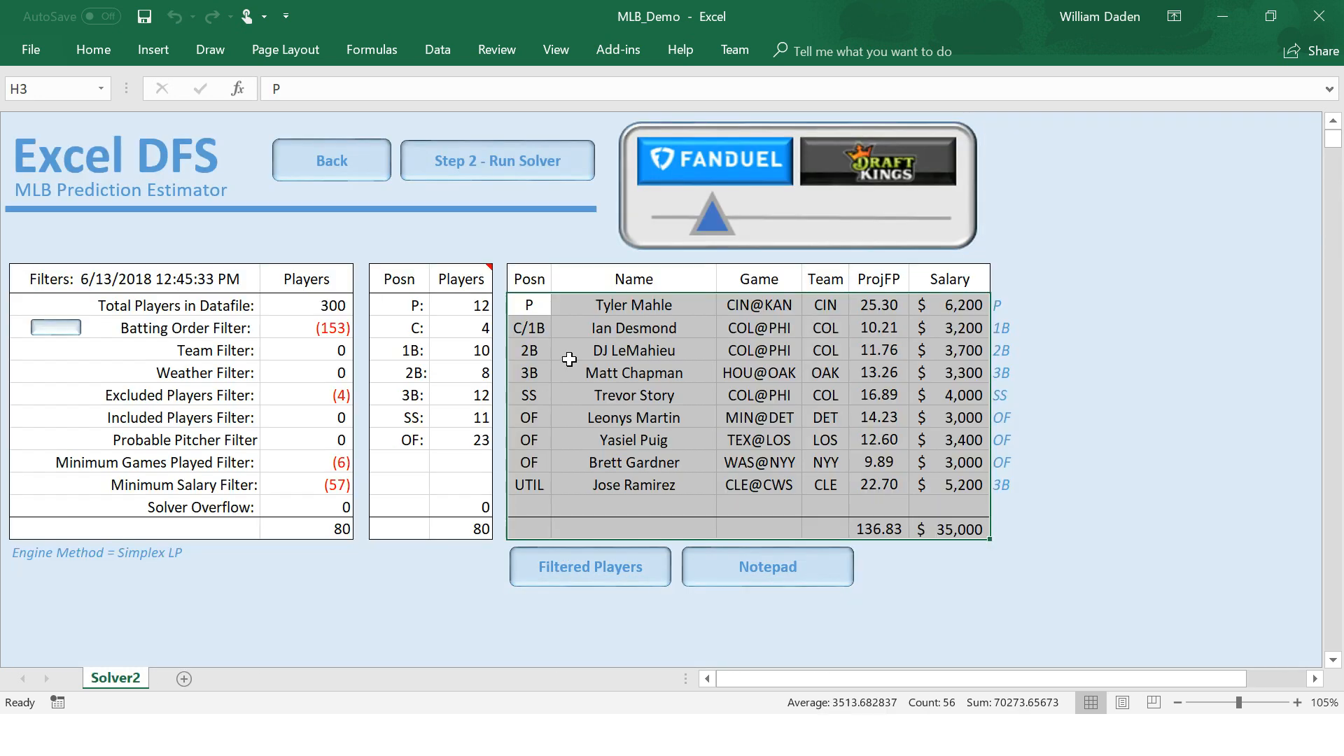
pyautogui.click(429, 253)
pyautogui.click(334, 164)
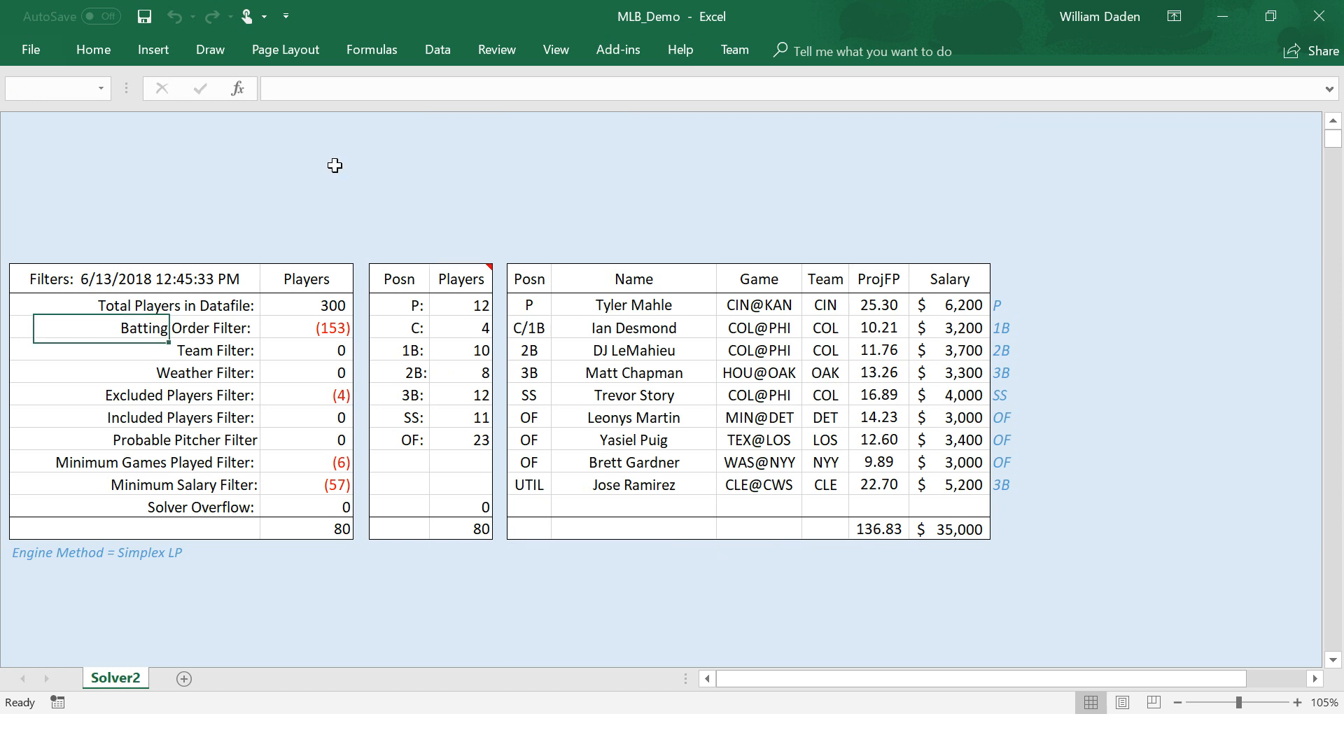
pyautogui.click(99, 270)
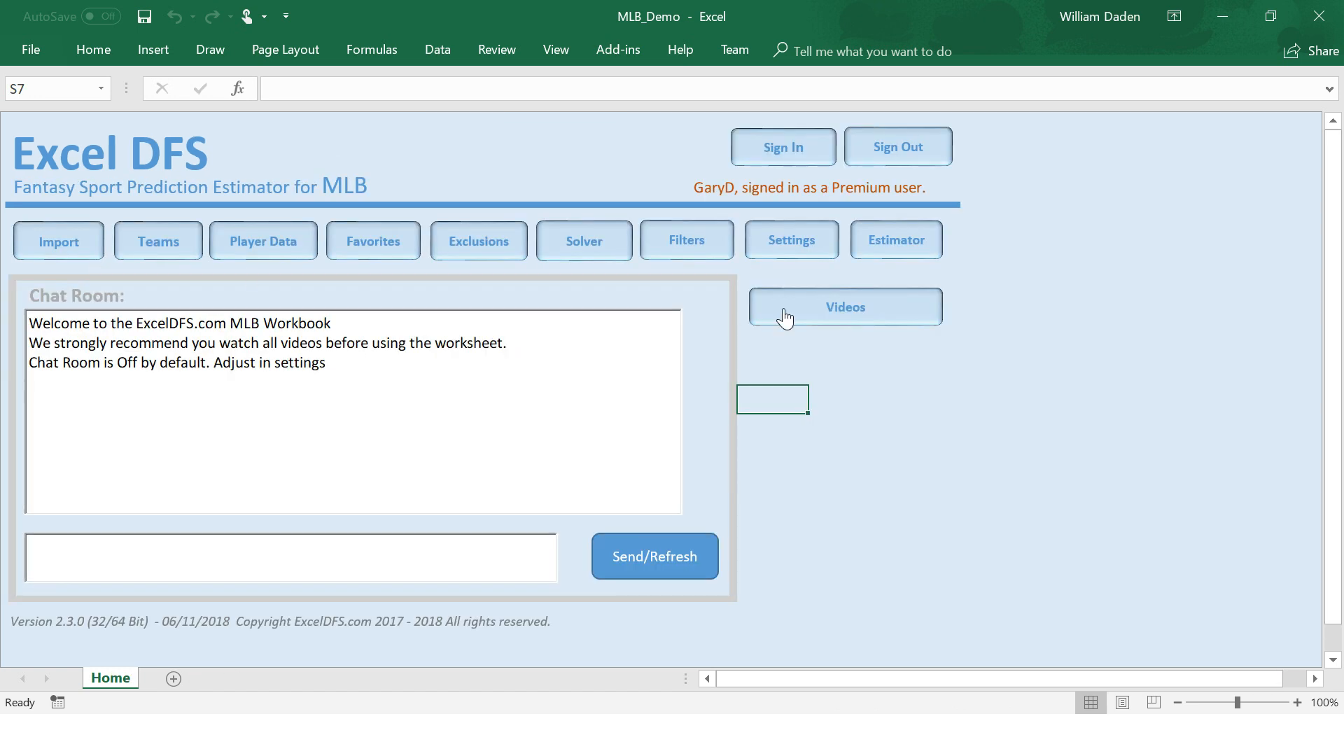
pyautogui.click(895, 245)
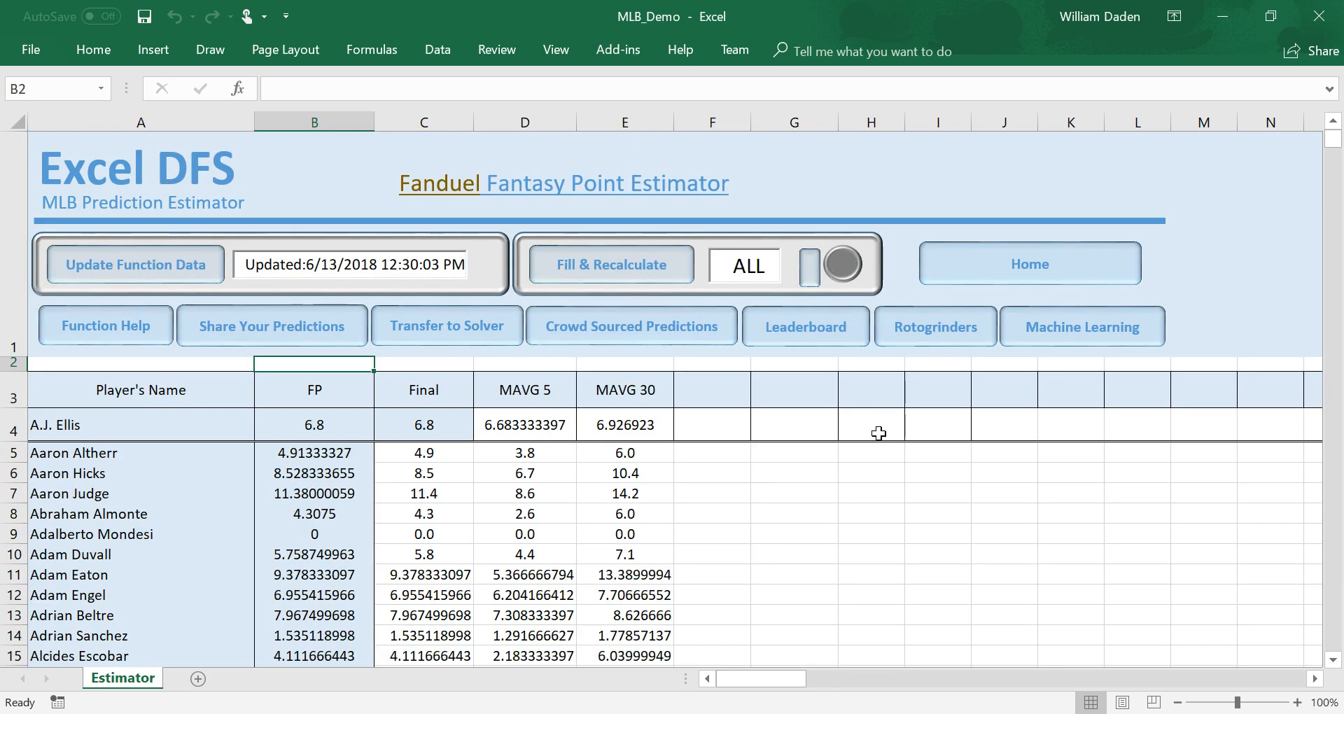
# Open the Leaderboard and compare the Abs. Error of the rank 6 user with the MOVINGAVG > 30 entry.
pyautogui.click(801, 325)
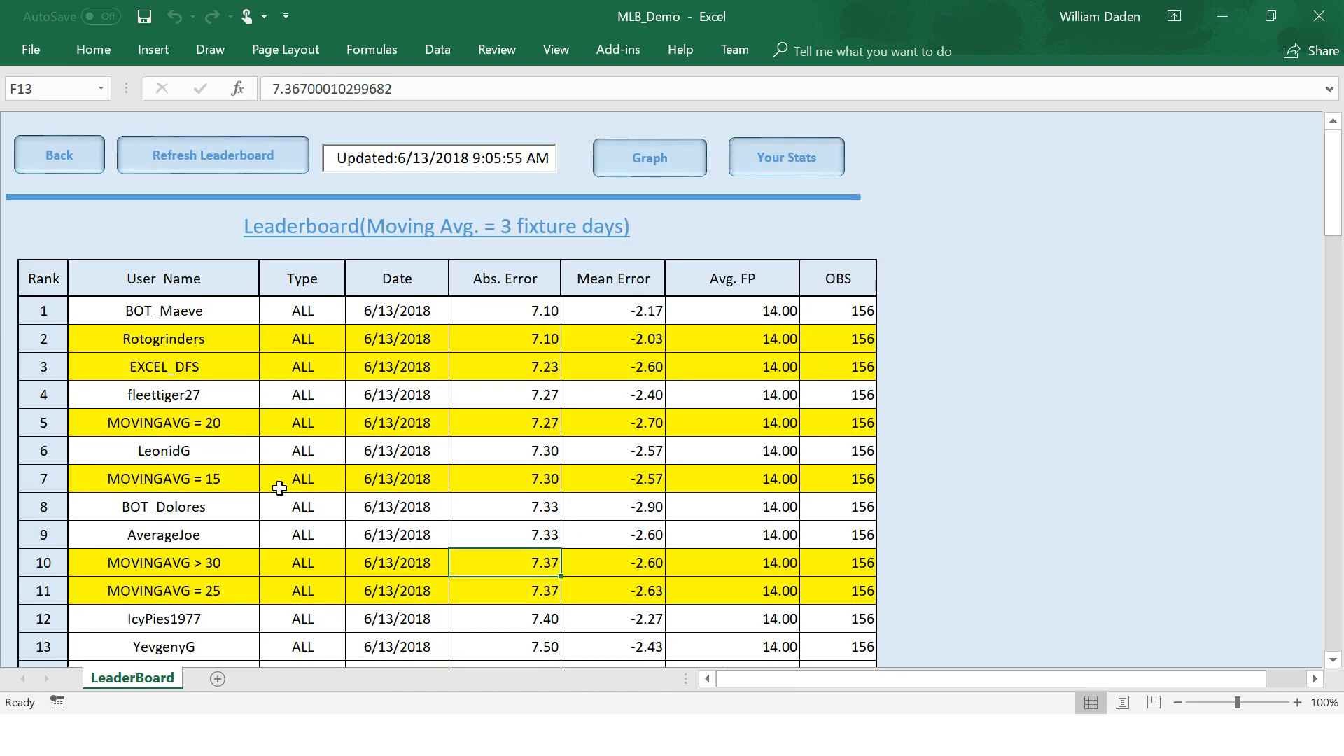
pyautogui.click(172, 457)
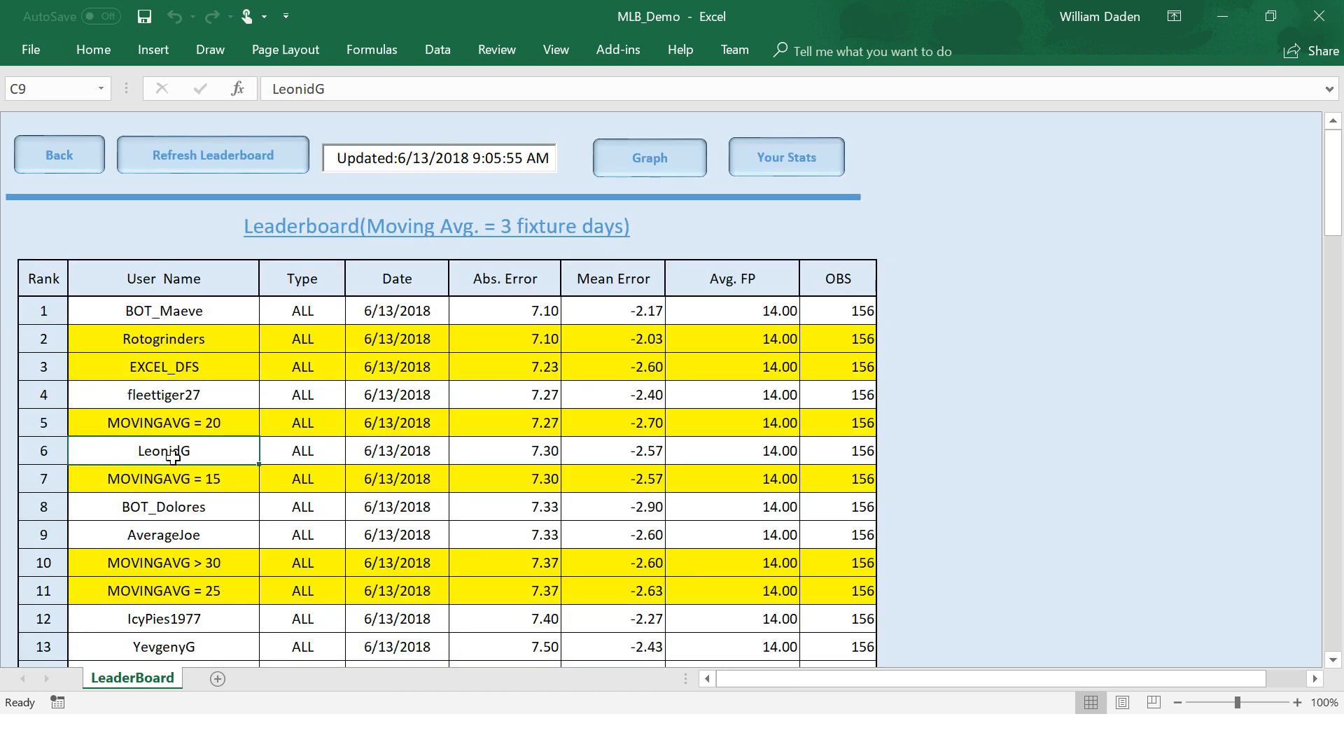
pyautogui.click(544, 449)
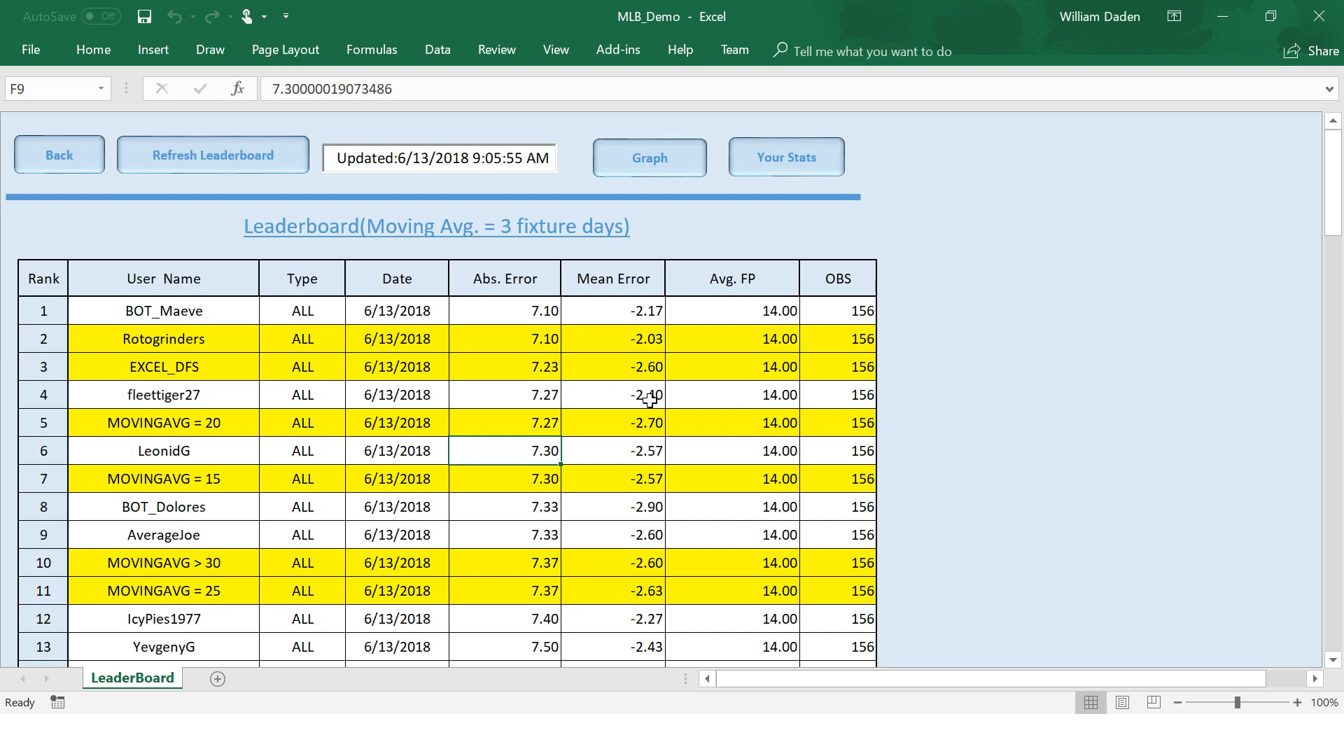
pyautogui.moveTo(1337, 238); pyautogui.dragTo(1339, 241)
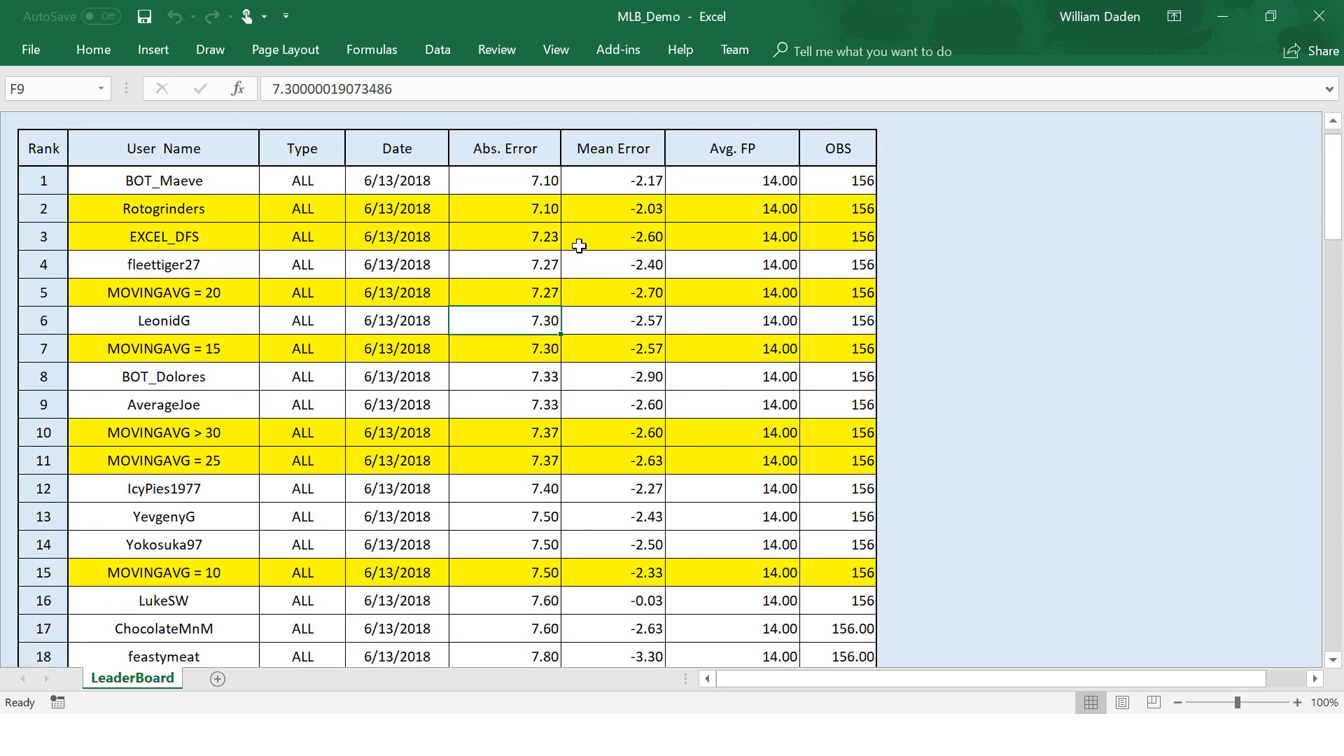
pyautogui.moveTo(1337, 179); pyautogui.dragTo(1337, 164)
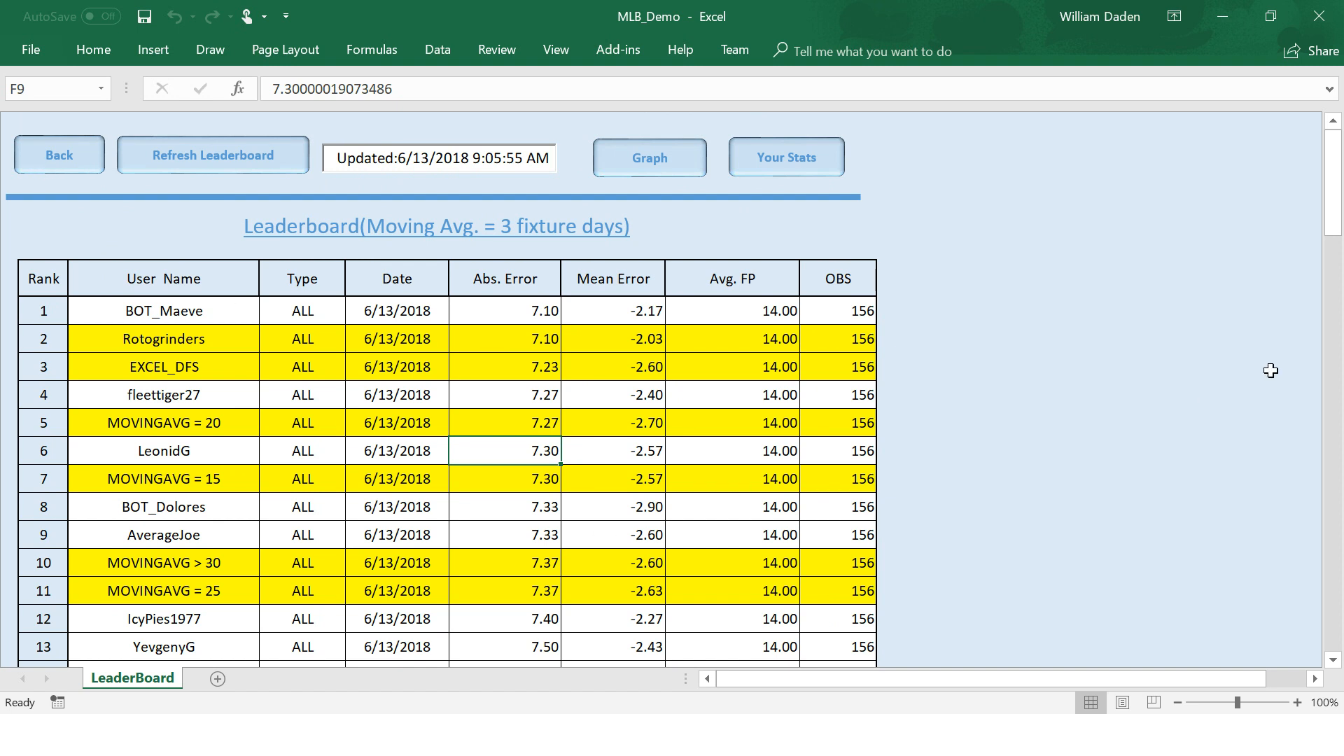
pyautogui.click(182, 567)
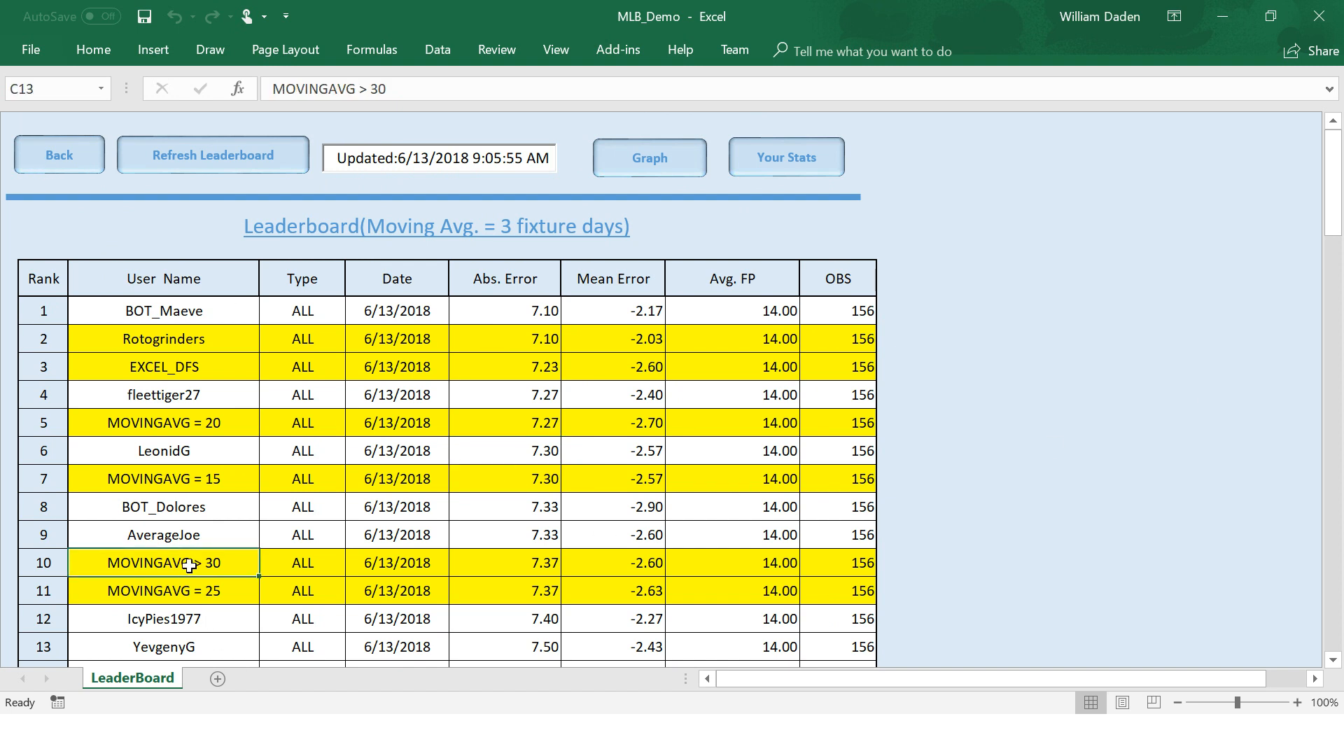
pyautogui.click(527, 560)
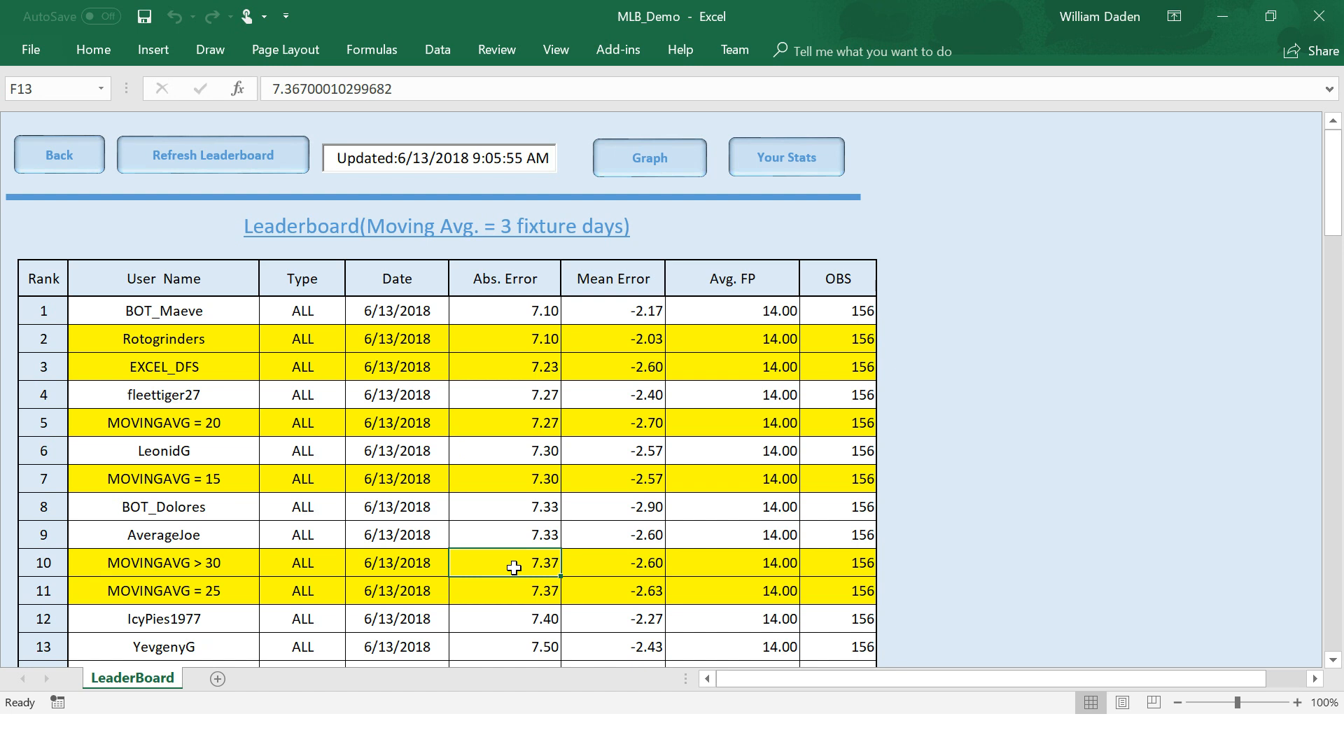
# Return to the Estimator, view the Machine Learning and Genetic Algorithm sheets, and go back to the Home sheet.
pyautogui.click(57, 158)
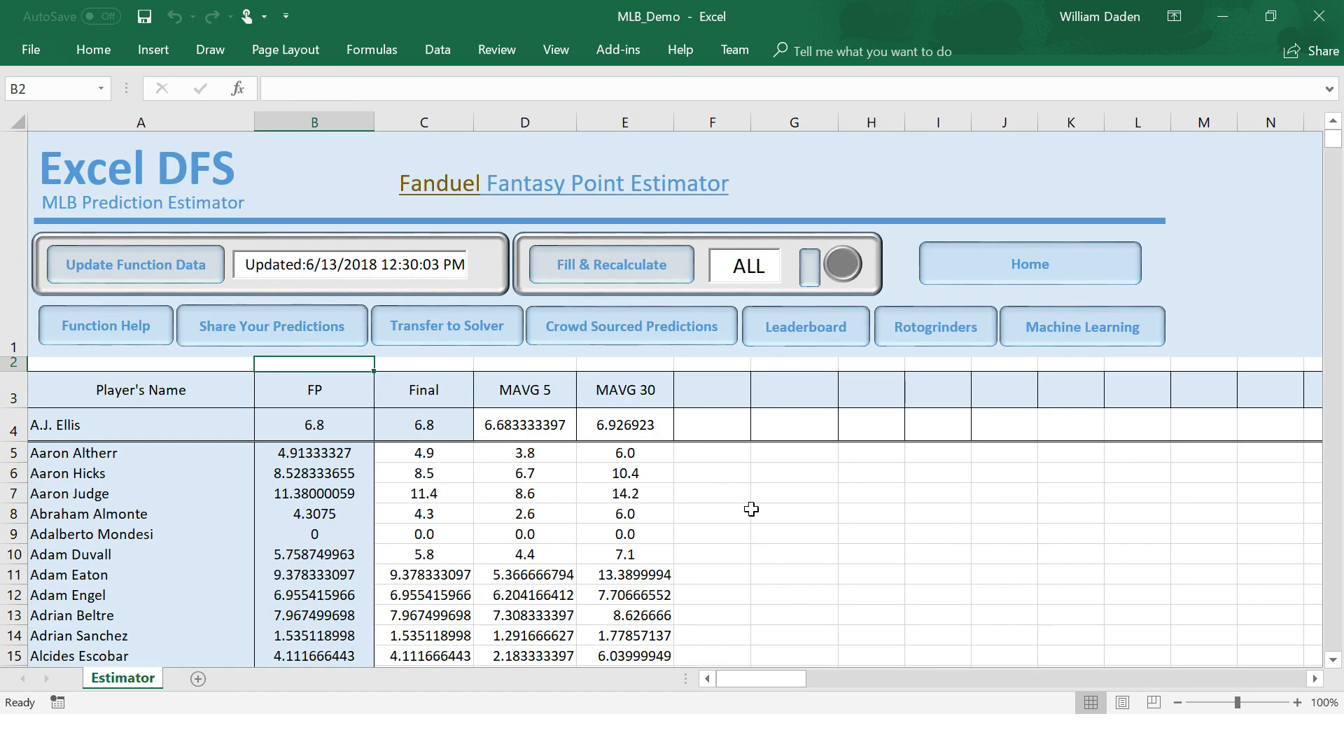
pyautogui.click(753, 513)
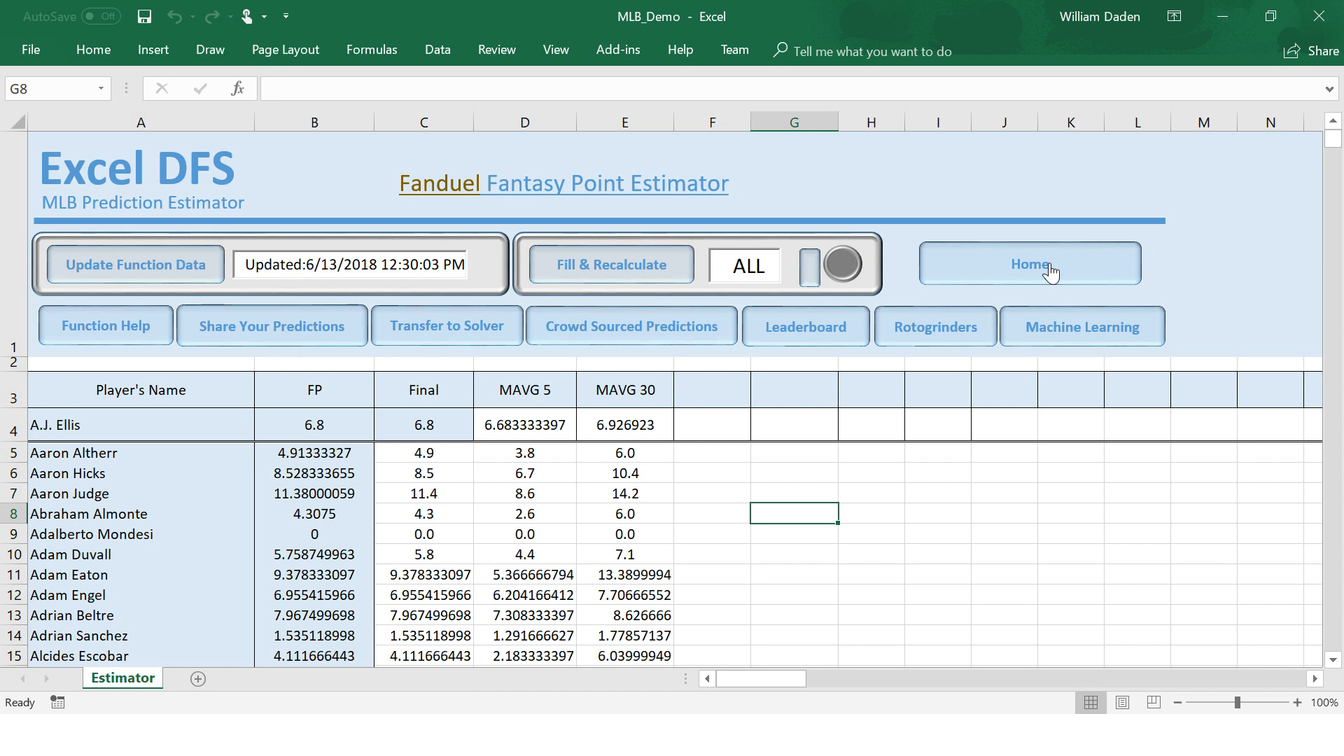
pyautogui.click(1064, 328)
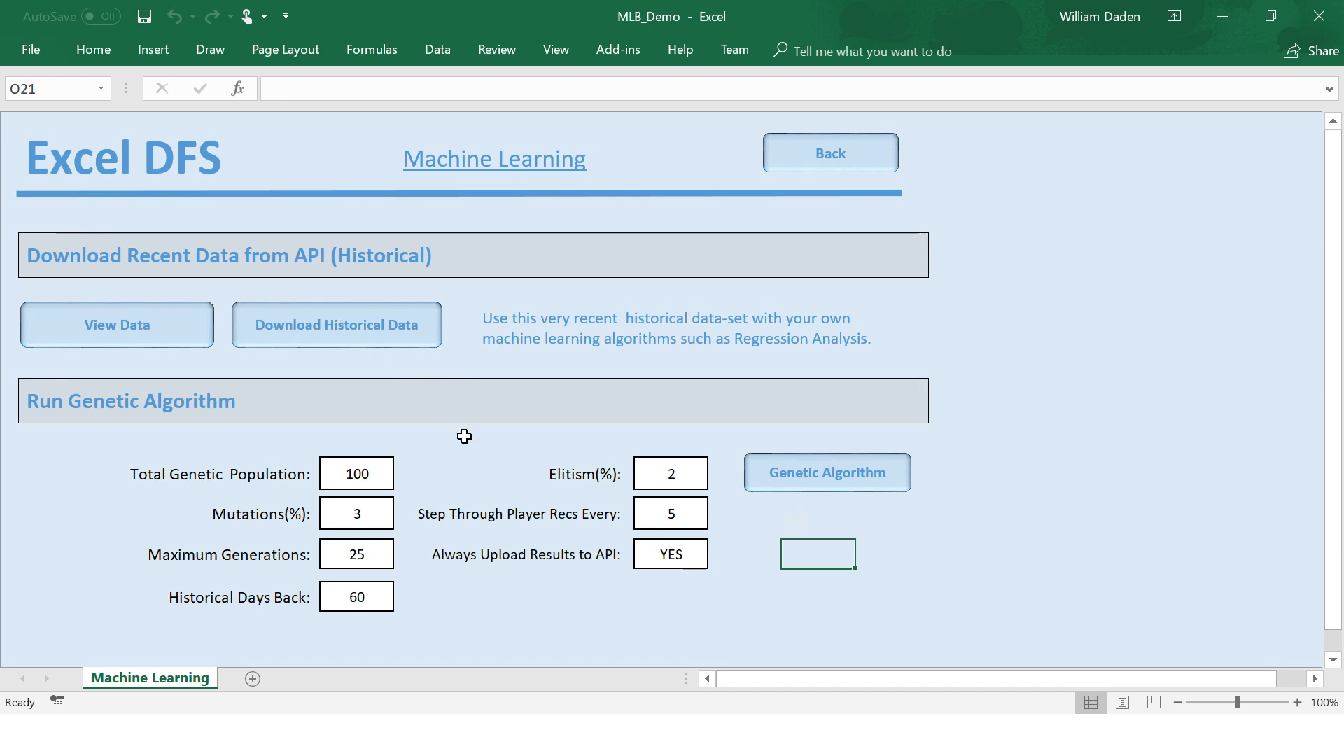
pyautogui.click(798, 488)
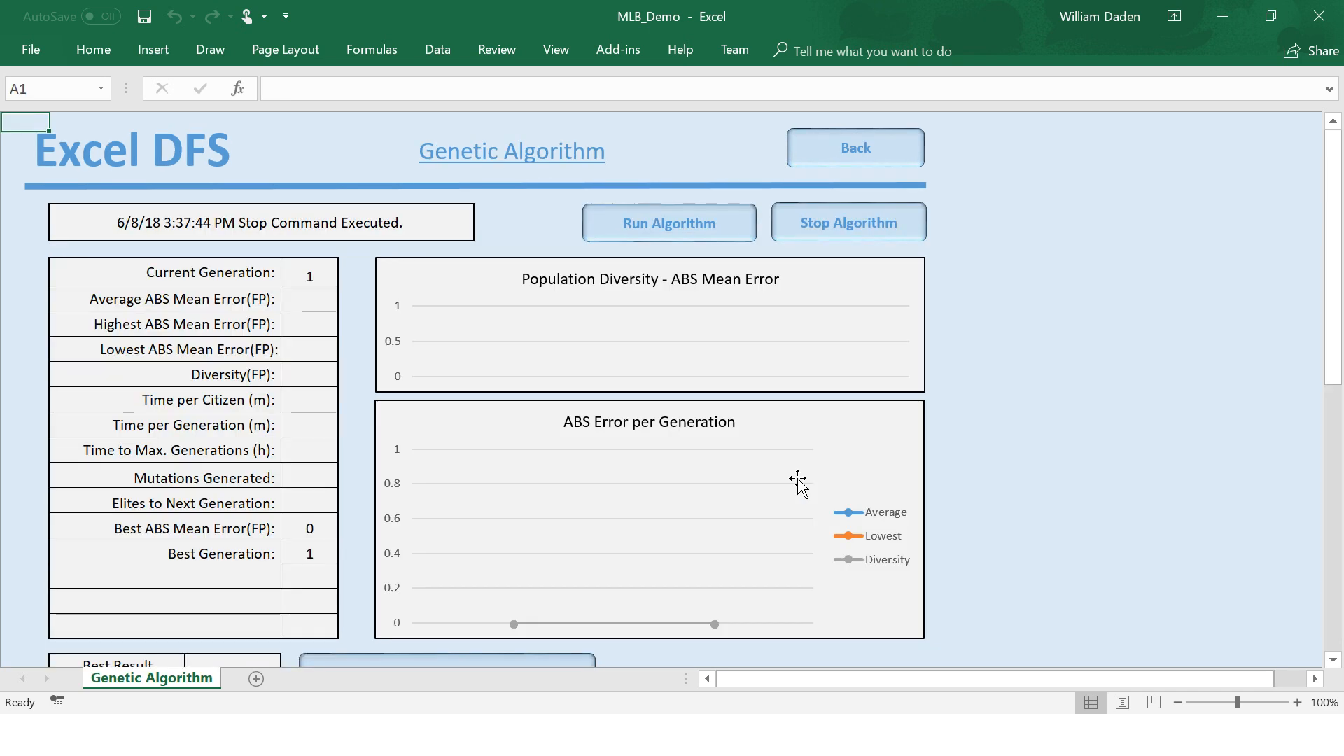
pyautogui.click(871, 152)
pyautogui.click(820, 159)
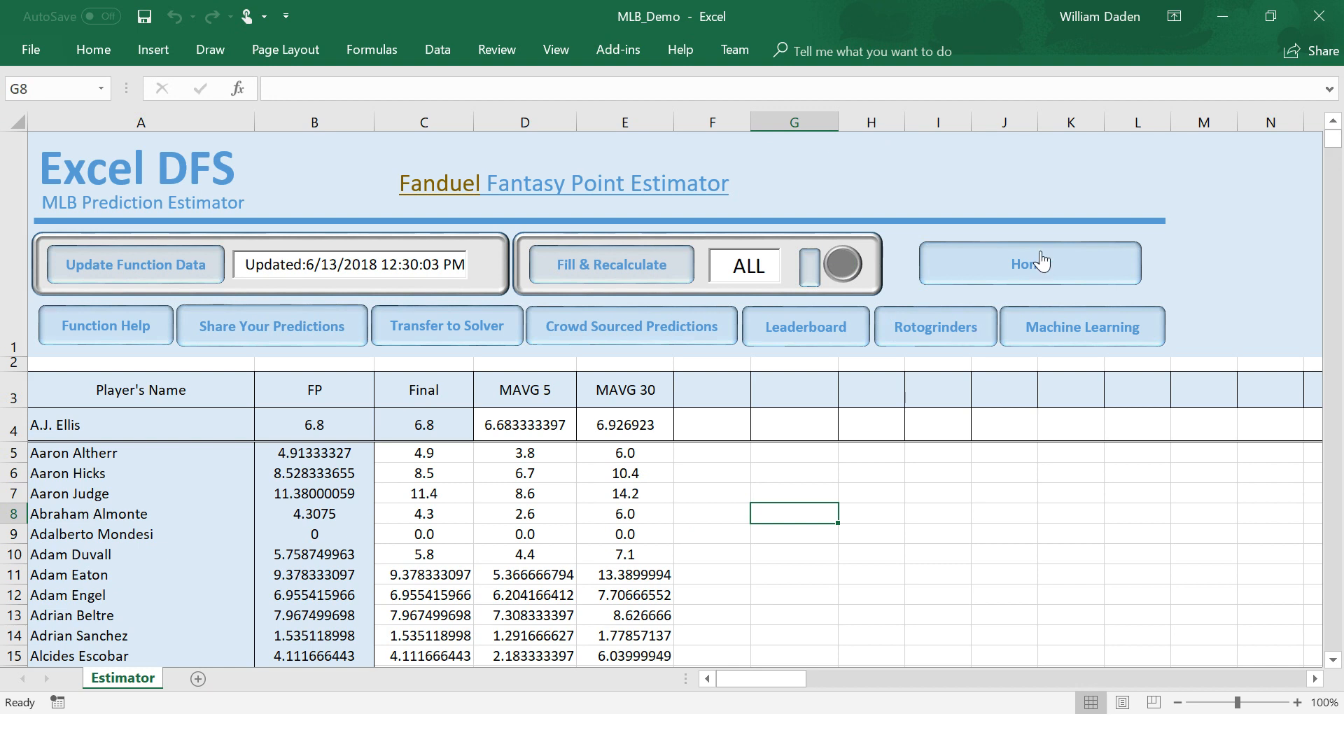
pyautogui.click(1041, 261)
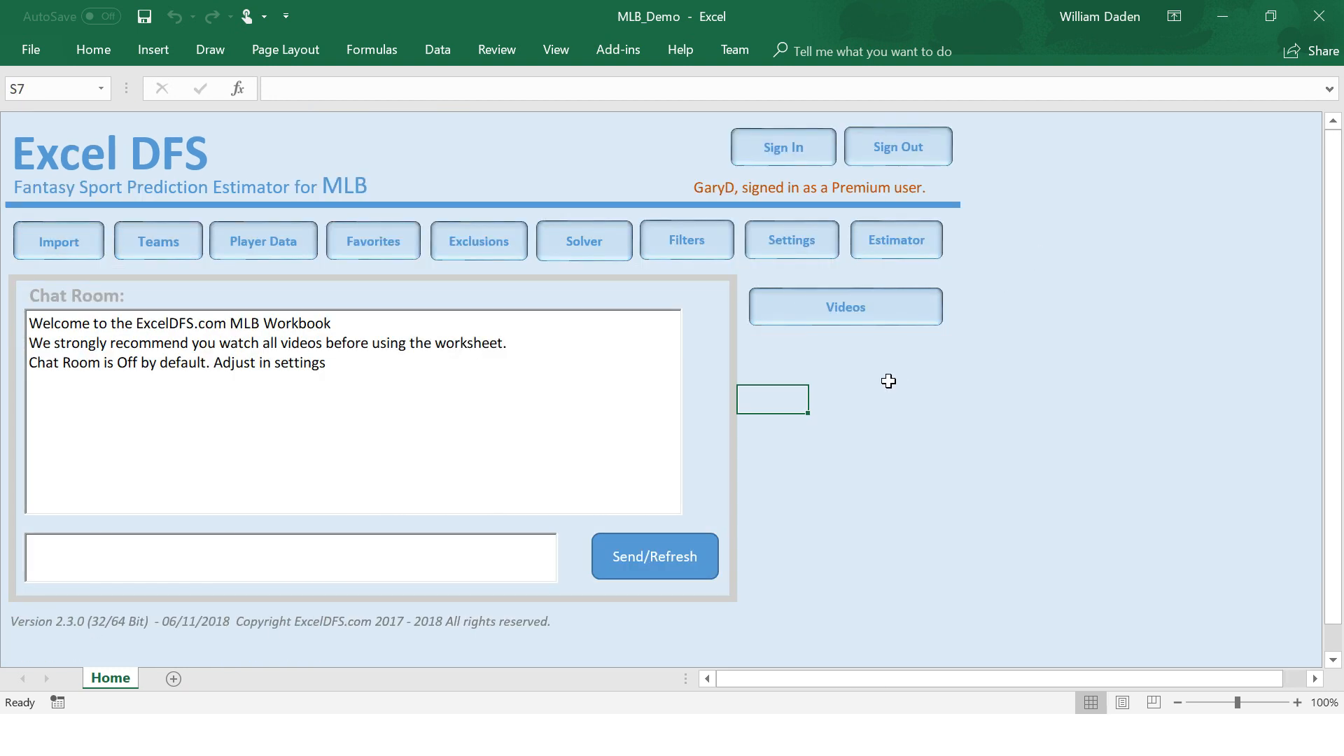